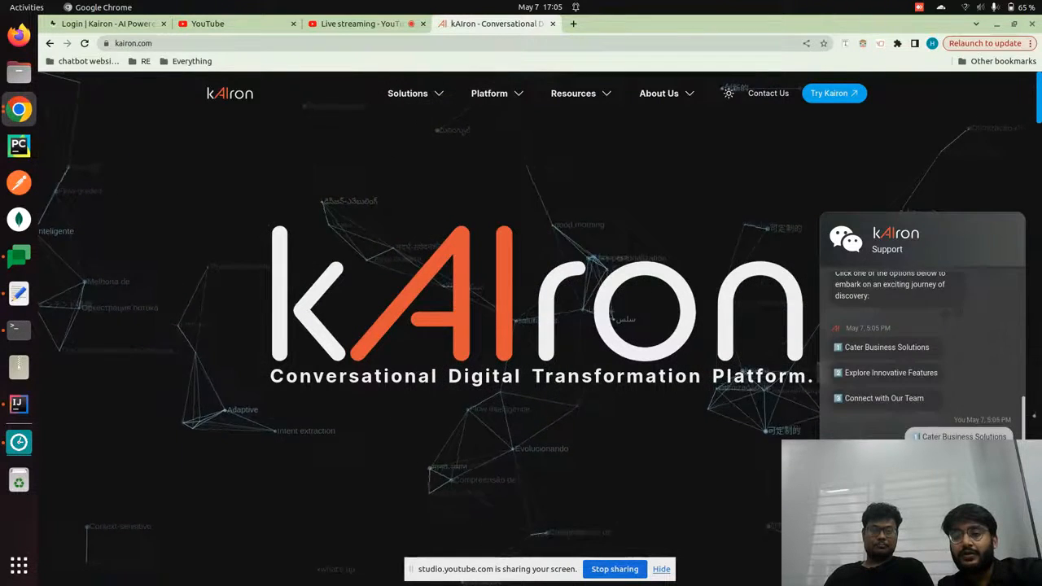
# Choose E commerce as the industry in the kAIron Support chat and review the conversation's replies and options.
pyautogui.click(911, 446)
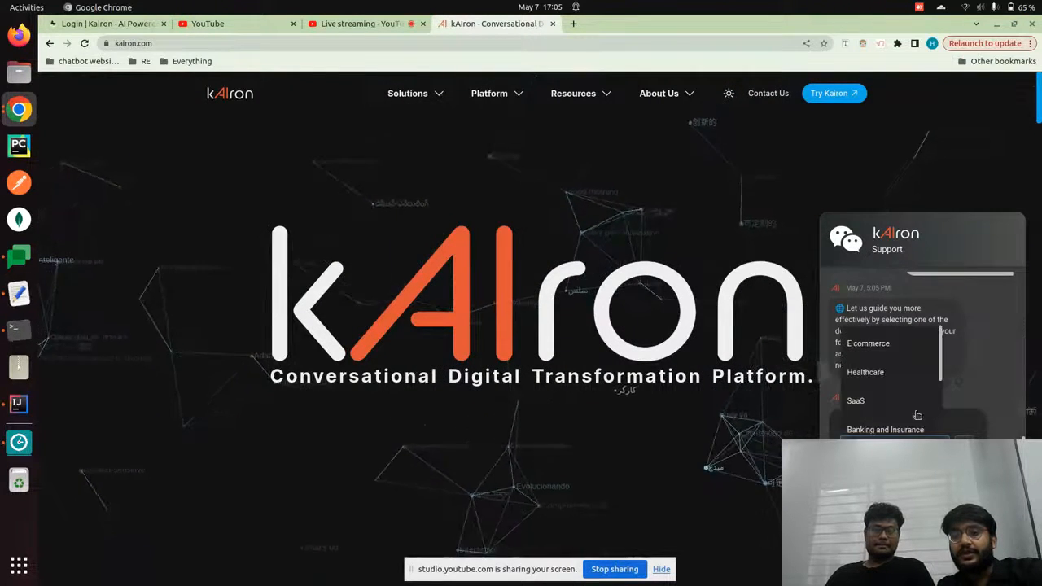
pyautogui.click(884, 342)
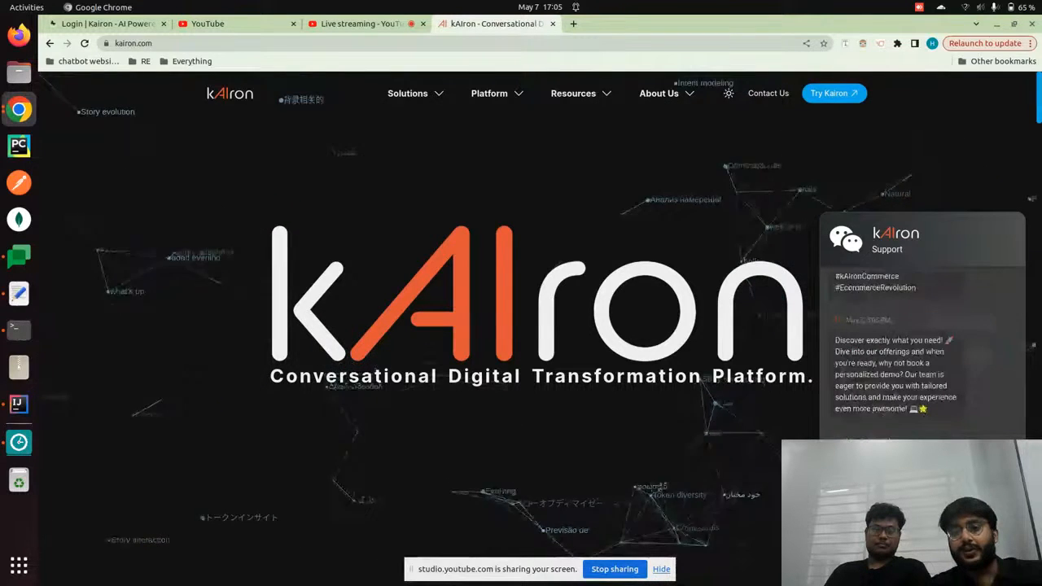
pyautogui.scroll(8, 867, 374)
pyautogui.scroll(-8, 867, 373)
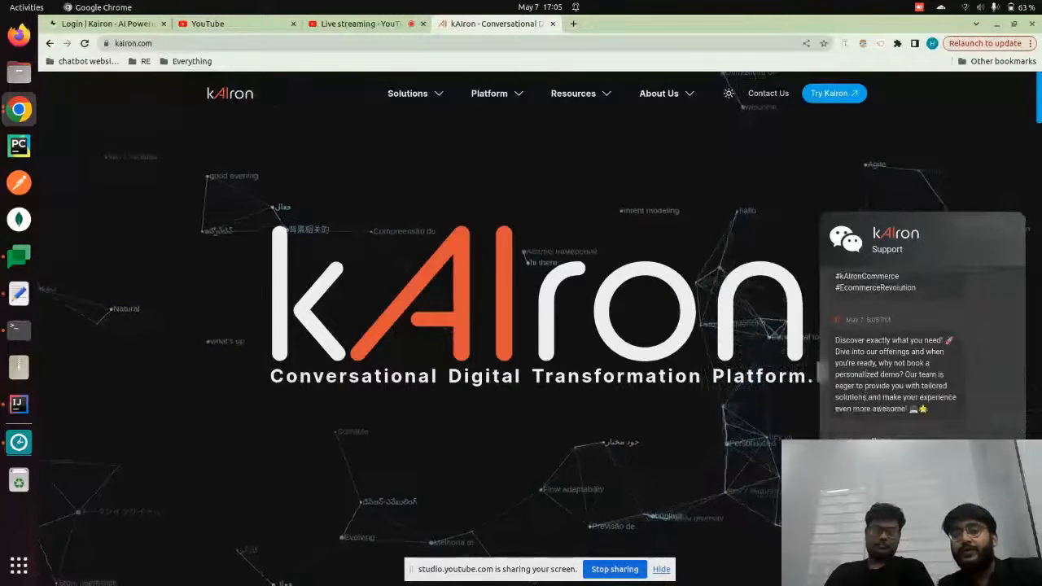
pyautogui.scroll(8, 882, 391)
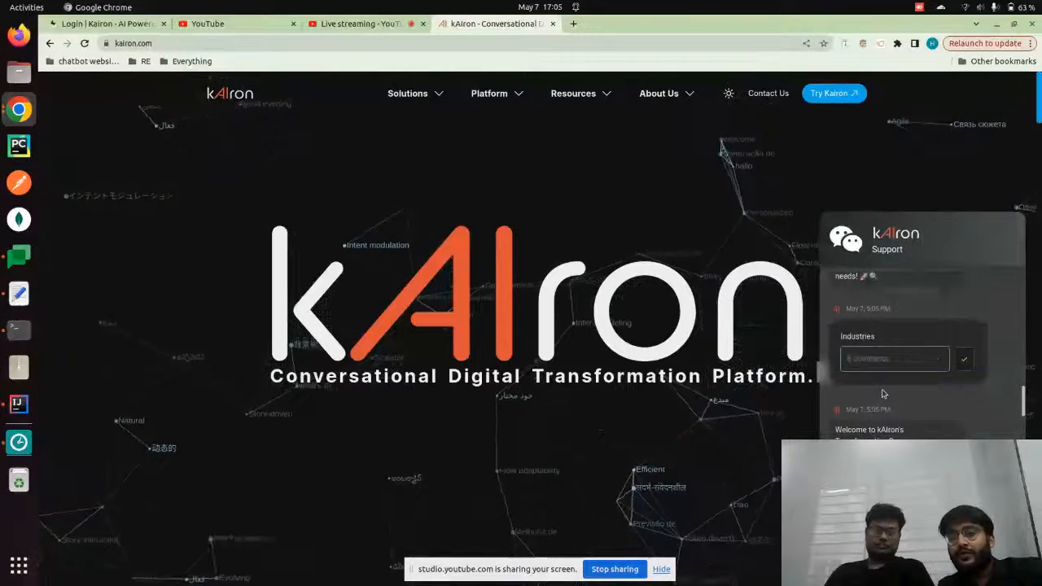
pyautogui.scroll(-5, 882, 394)
pyautogui.scroll(3, 882, 394)
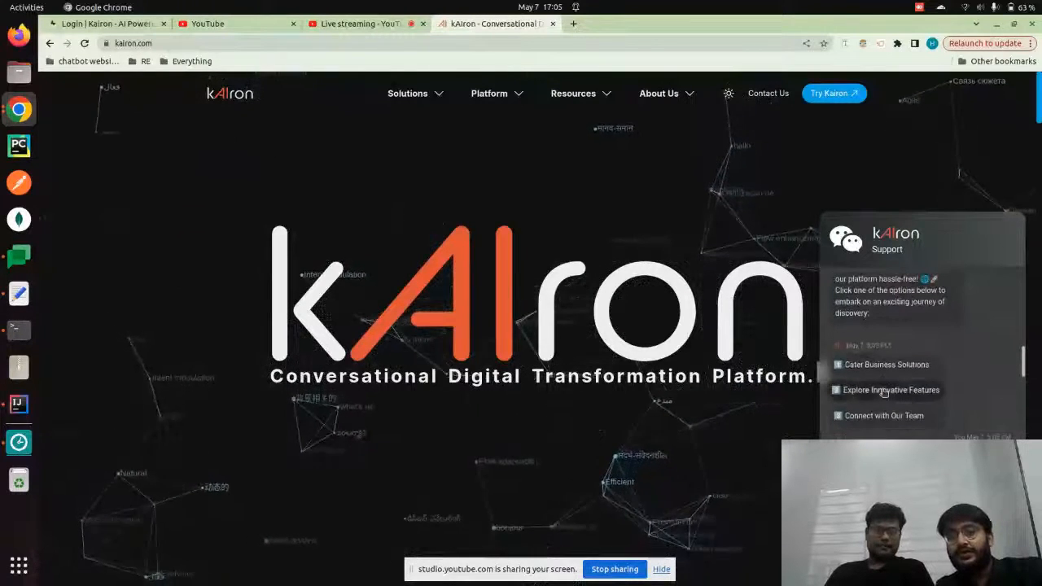
pyautogui.scroll(2, 868, 312)
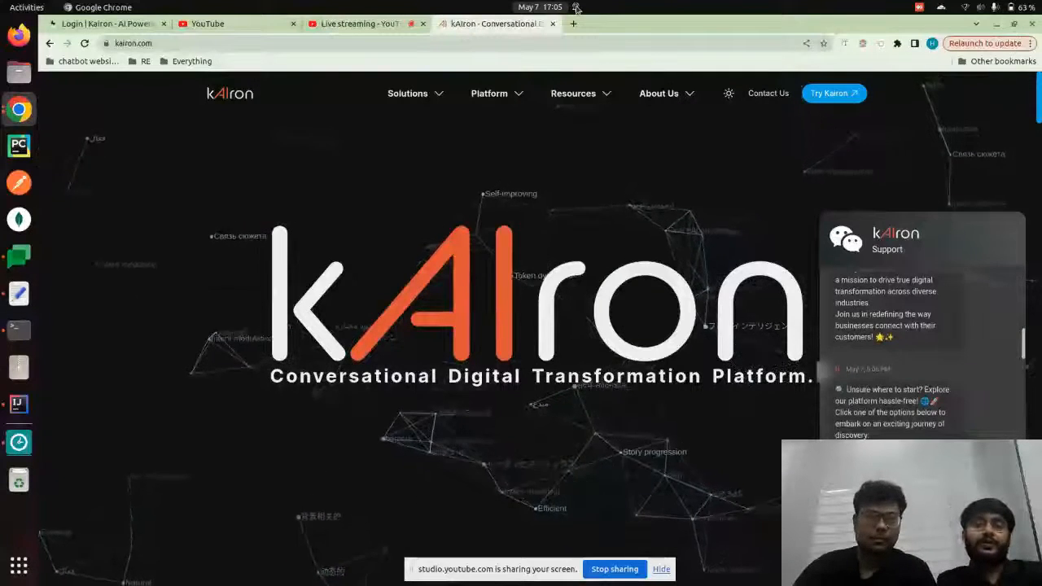
# Close the kAIron Support chat on the website's home page.
pyautogui.click(1002, 552)
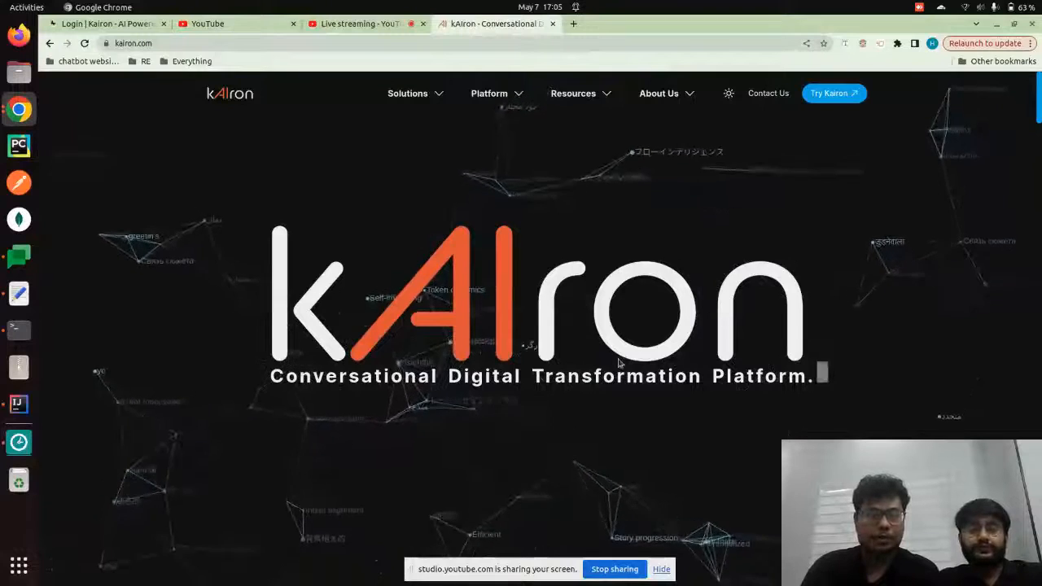
pyautogui.scroll(-3, 510, 406)
pyautogui.scroll(3, 511, 406)
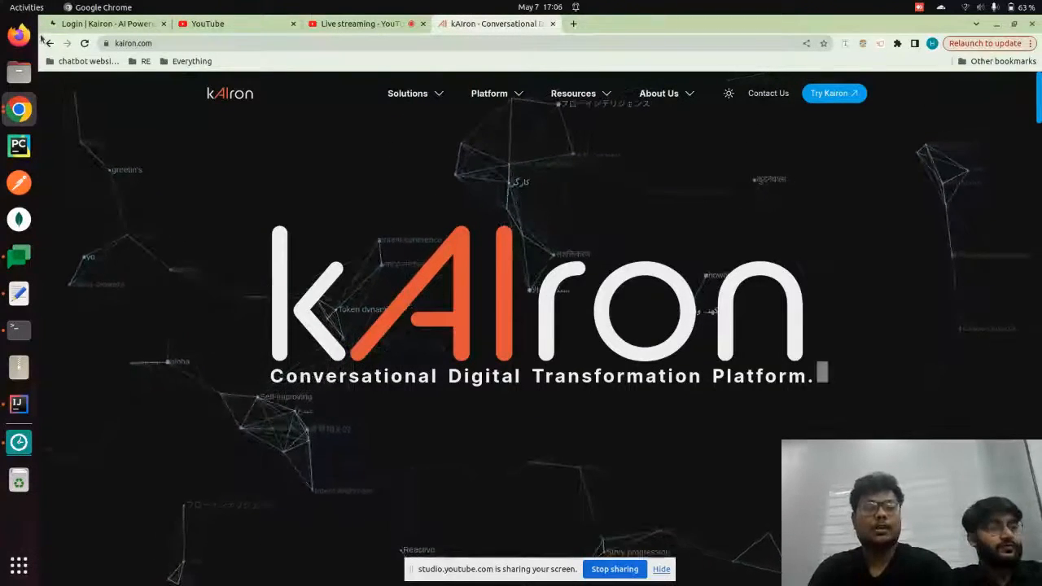
# Go to the app.kairon.com login page and open the free signup form.
pyautogui.click(106, 24)
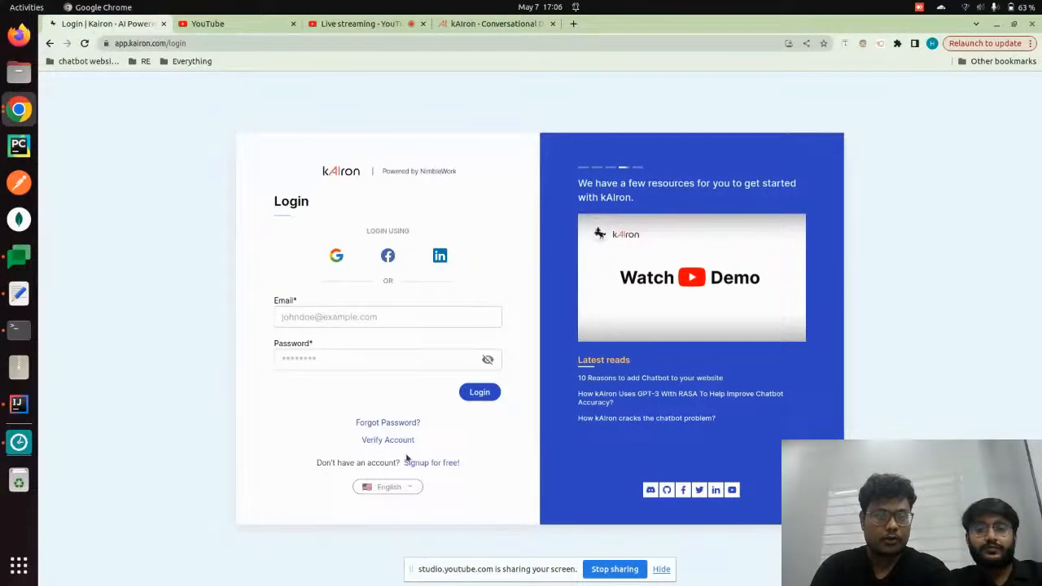
pyautogui.click(205, 44)
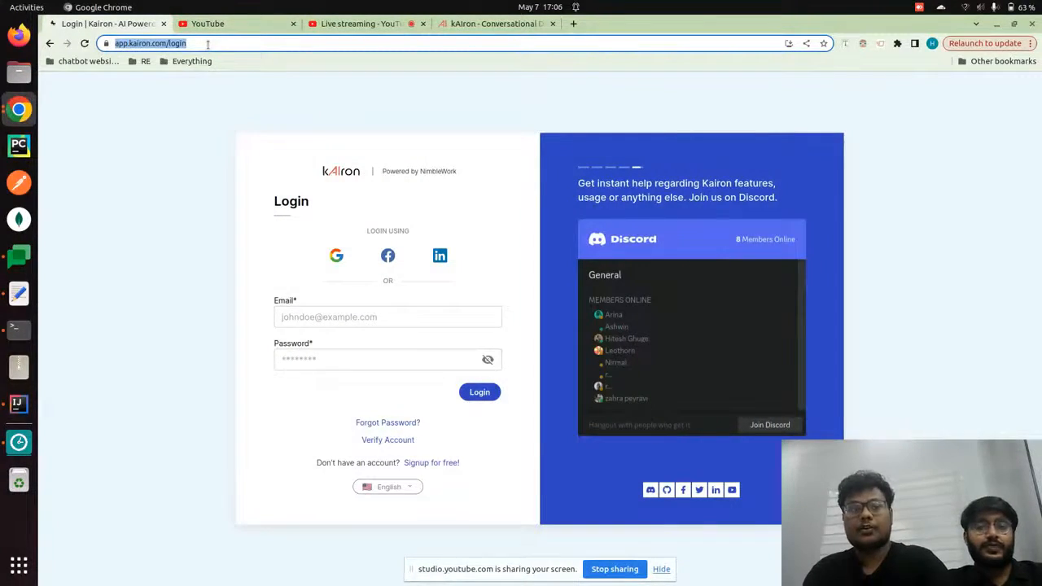
pyautogui.click(432, 463)
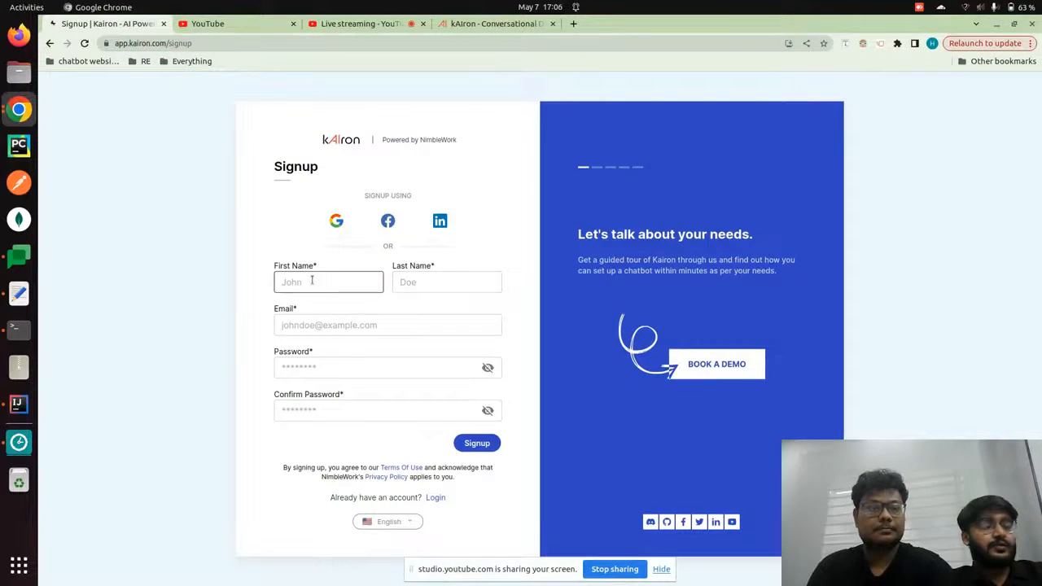
# Fill in the first name, last name and email on the signup form, using the saved digite.com address.
pyautogui.click(312, 280)
pyautogui.write('hIM')
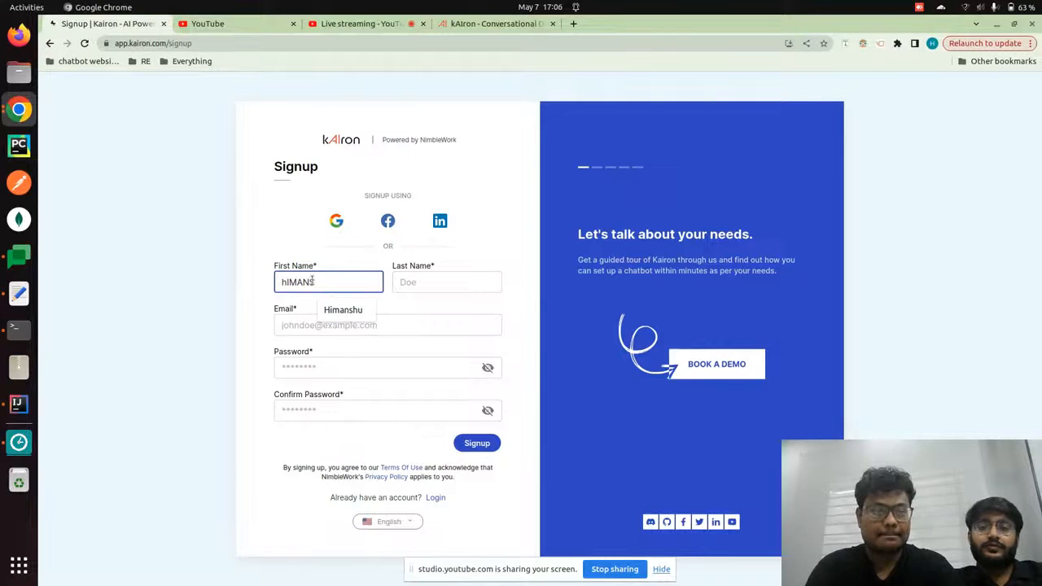
pyautogui.write('ansh')
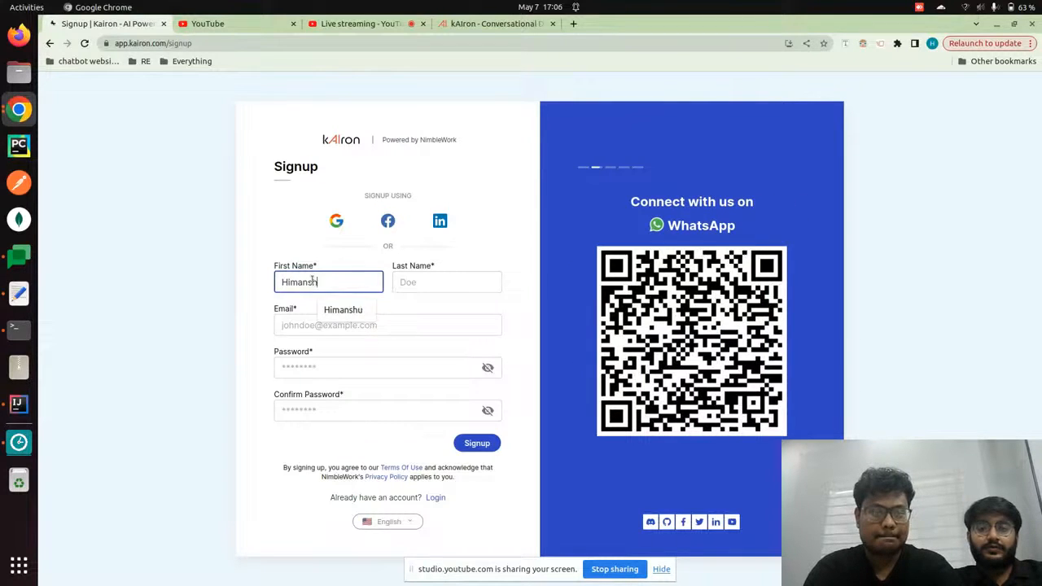
pyautogui.write('u')
pyautogui.press('Tab')
pyautogui.write('Gupt')
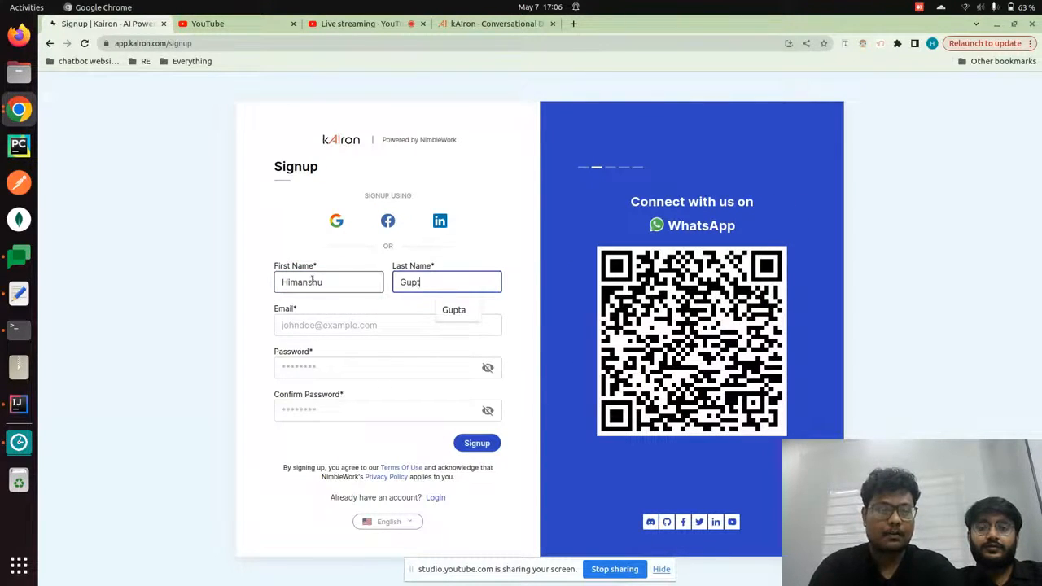
pyautogui.write('a')
pyautogui.press('Tab')
pyautogui.write('him')
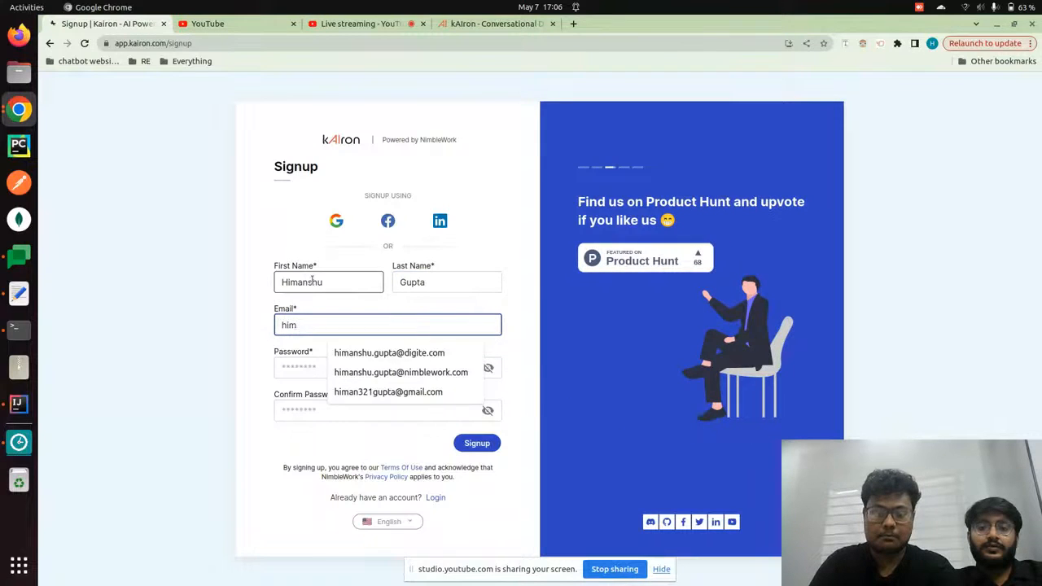
pyautogui.press('Down')
pyautogui.press('Return')
# Enter the account password, repeat it in the confirmation field and submit the signup form.
pyautogui.click(322, 364)
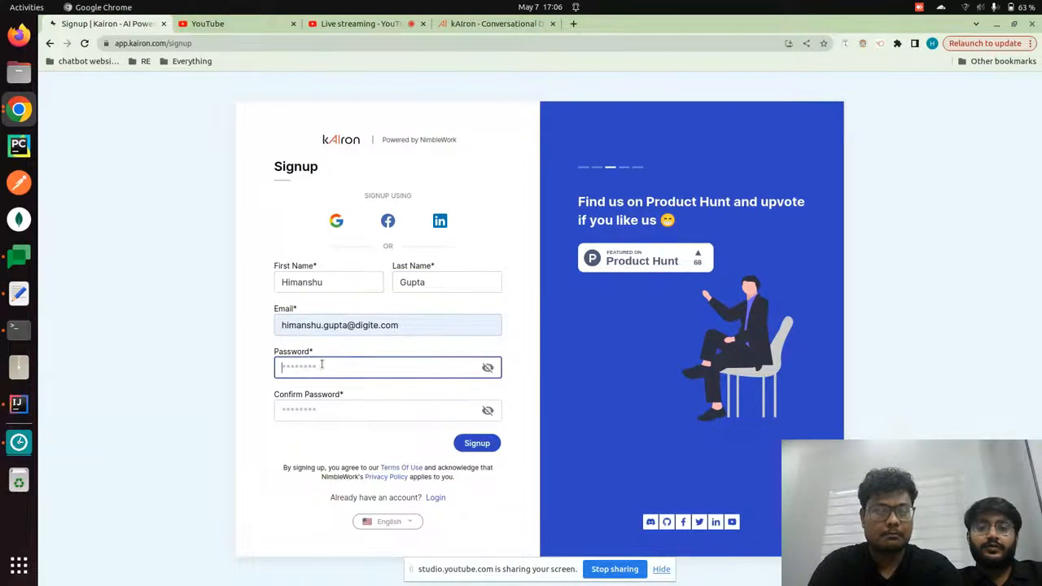
pyautogui.write('•••')
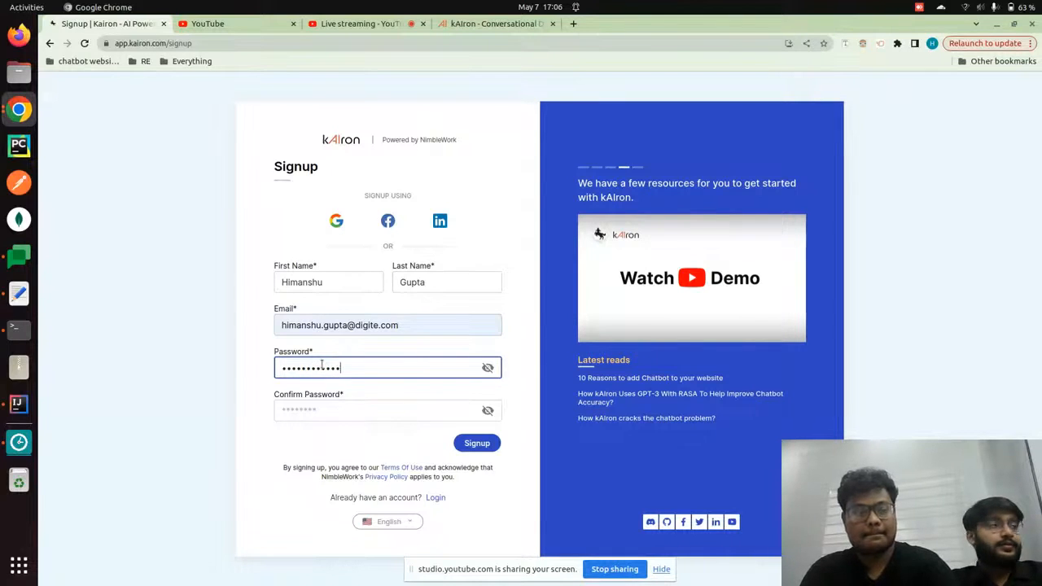
pyautogui.press('Tab')
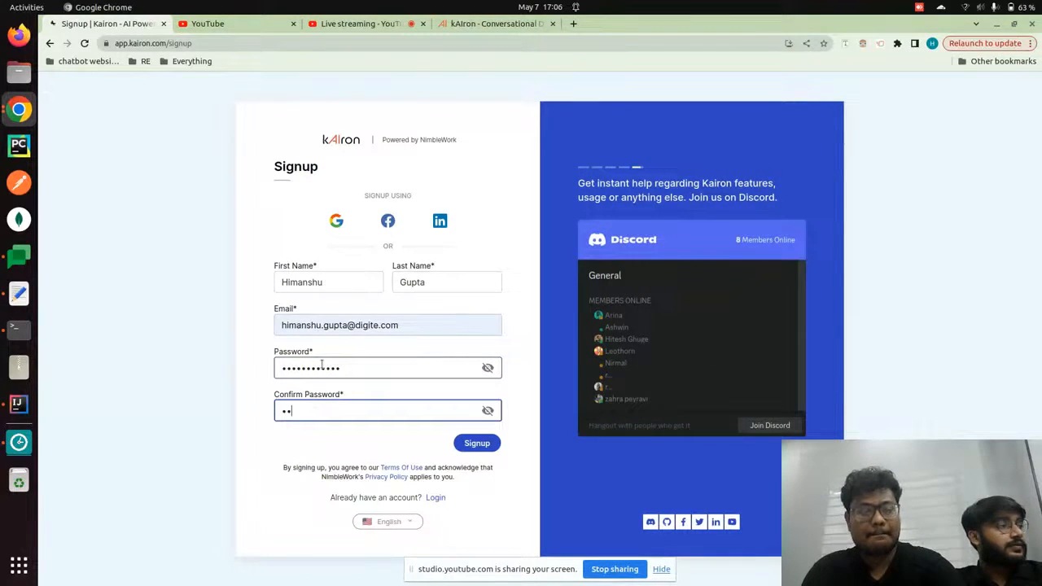
pyautogui.write('•••••••••')
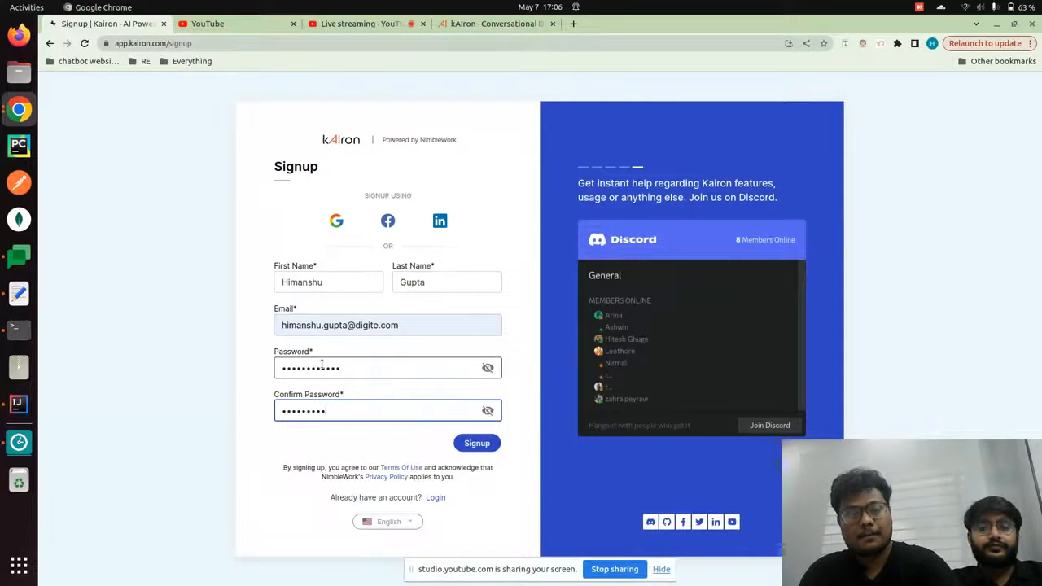
pyautogui.write('•••')
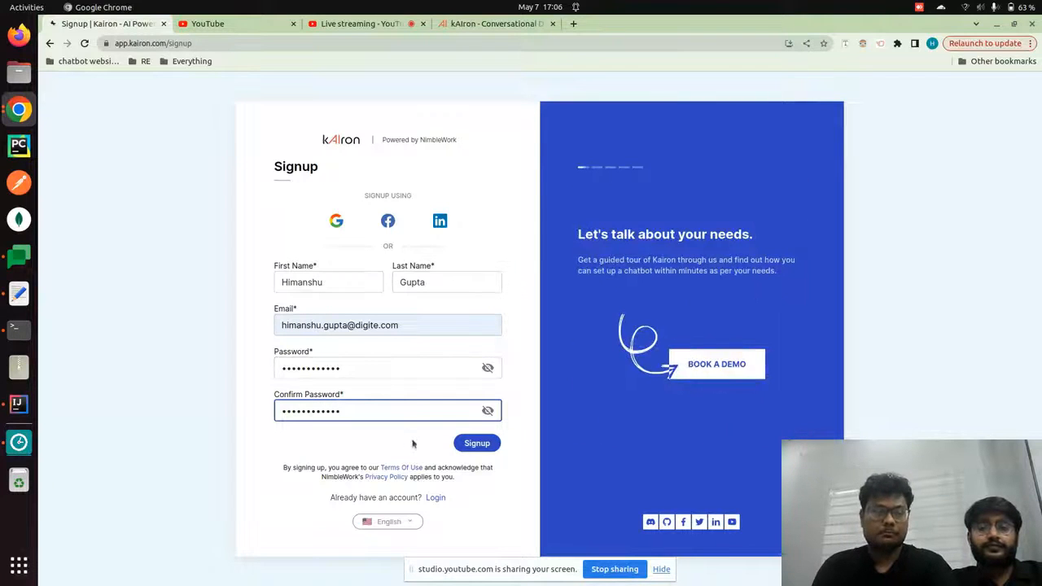
pyautogui.click(474, 443)
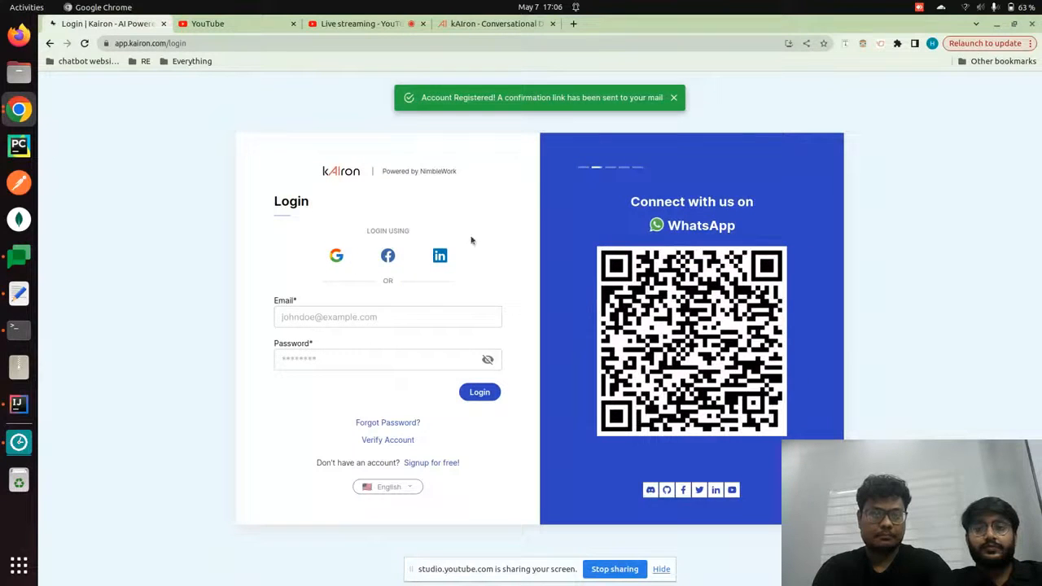
pyautogui.click(407, 440)
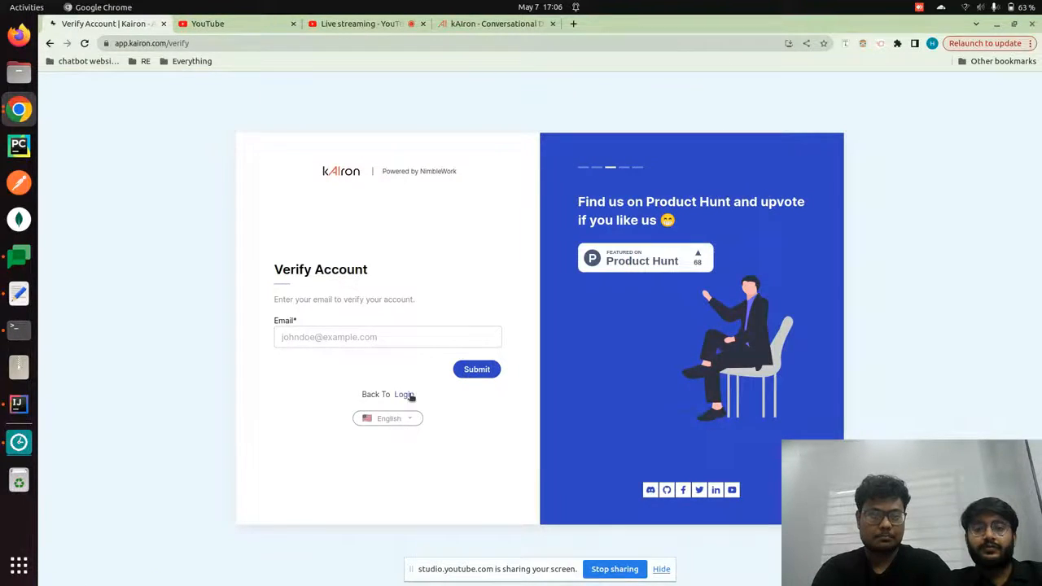
pyautogui.click(405, 395)
pyautogui.click(395, 319)
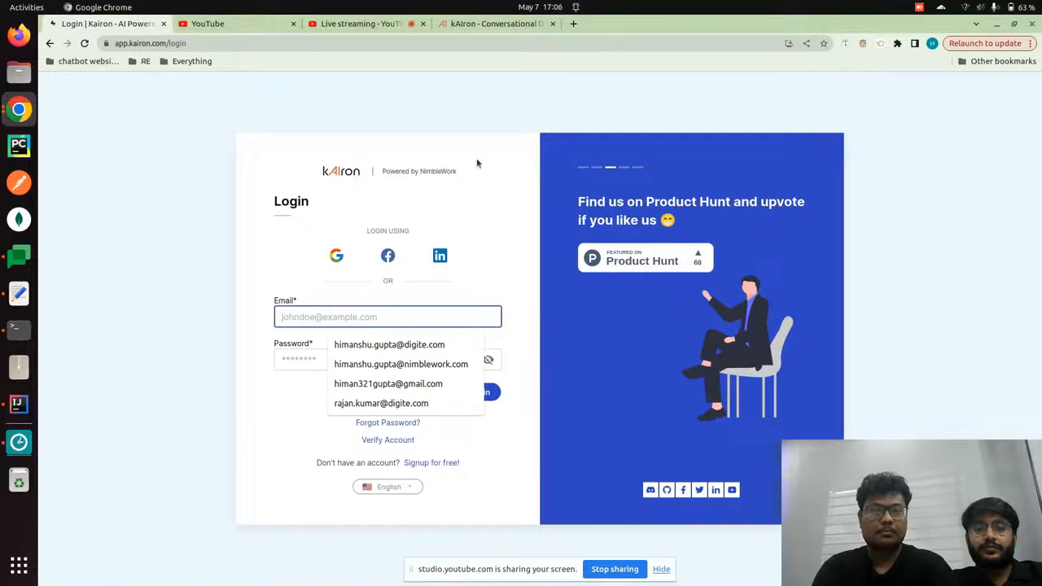
# Open Gmail in a new tab and verify the account from the "Welcome to kAIron! Please verify your account." message.
pyautogui.hotkey('ctrl', 't')
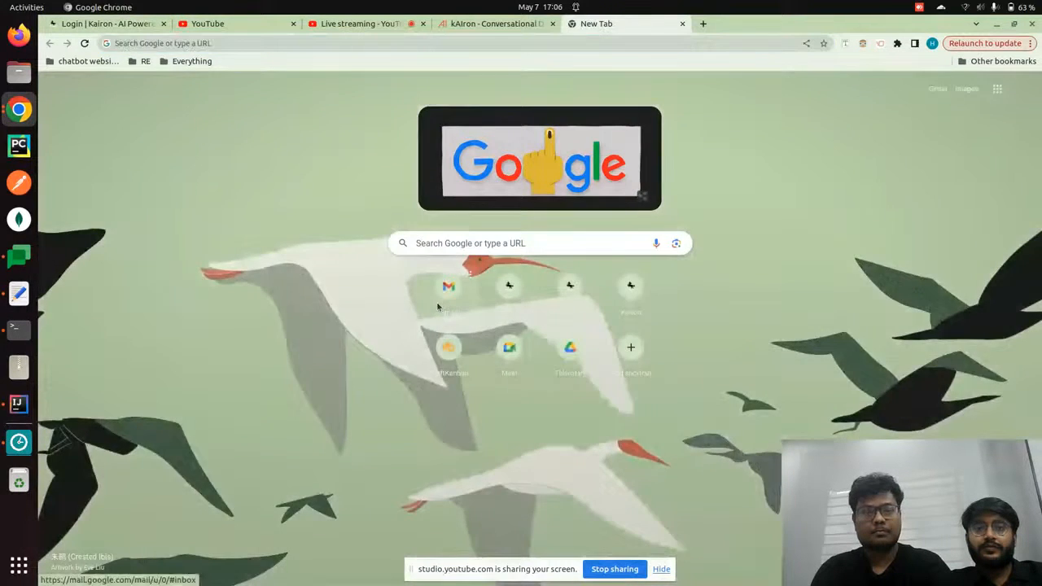
pyautogui.click(437, 307)
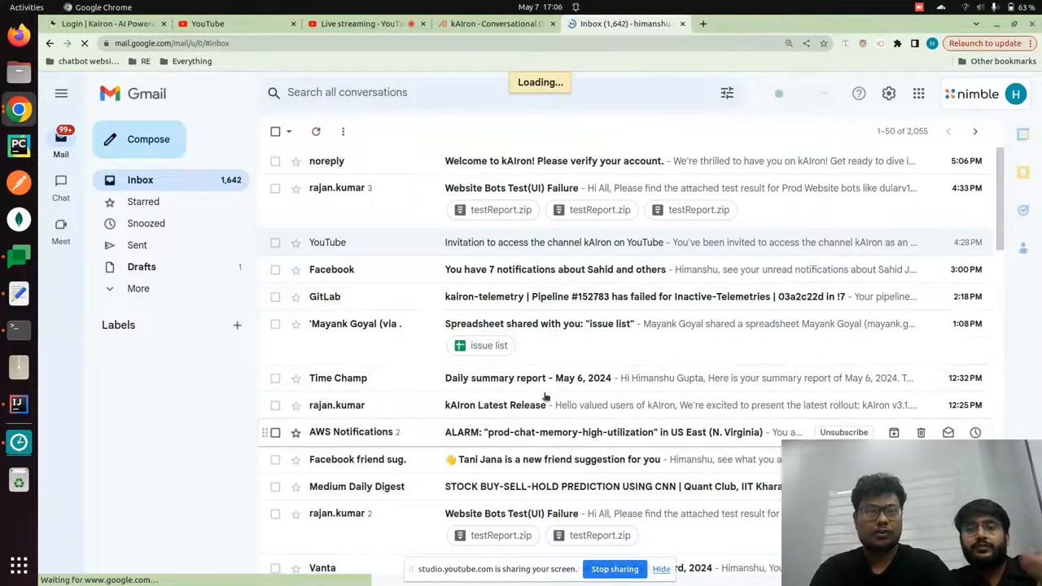
pyautogui.click(553, 161)
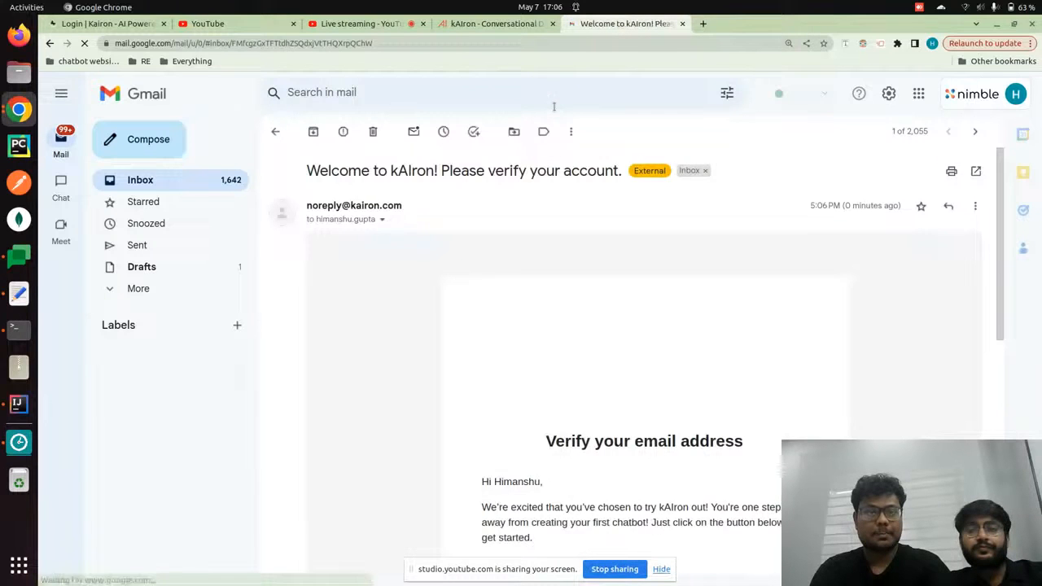
pyautogui.scroll(-3, 551, 380)
pyautogui.click(625, 339)
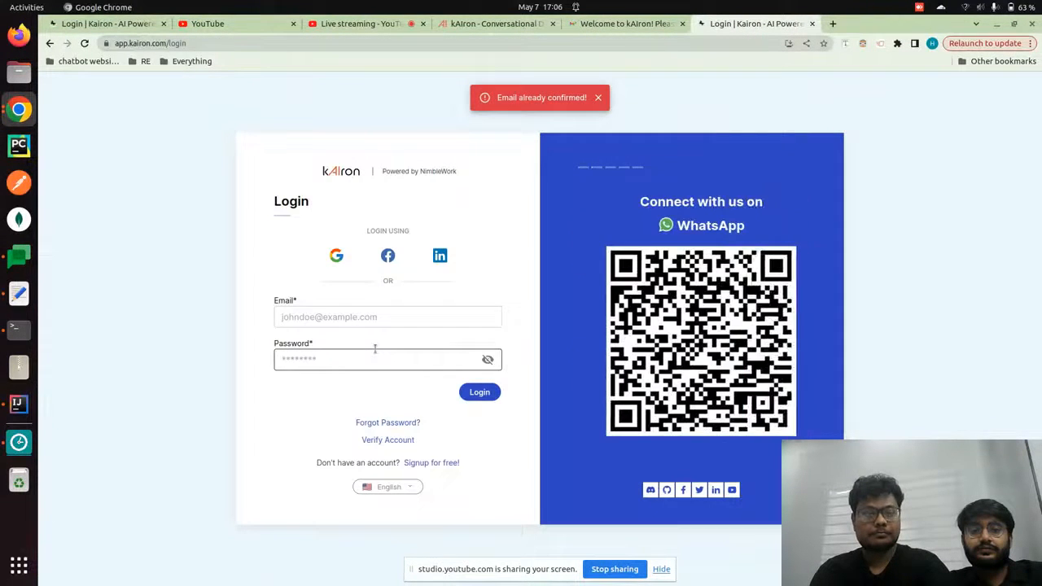
# Log in to kAIron with the registered email and the account password.
pyautogui.click(348, 316)
pyautogui.click(375, 348)
pyautogui.click(342, 357)
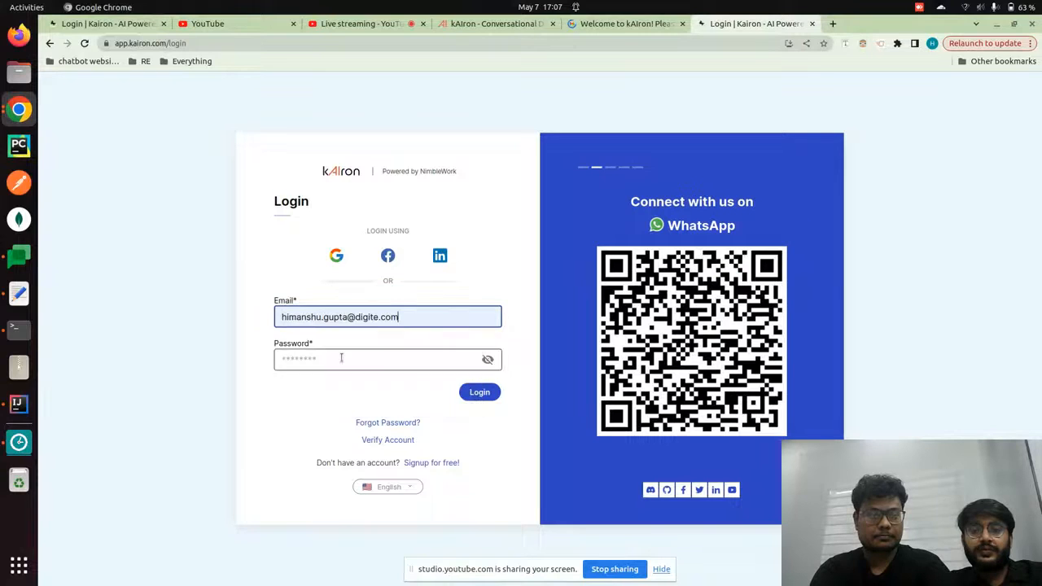
pyautogui.write('•••••')
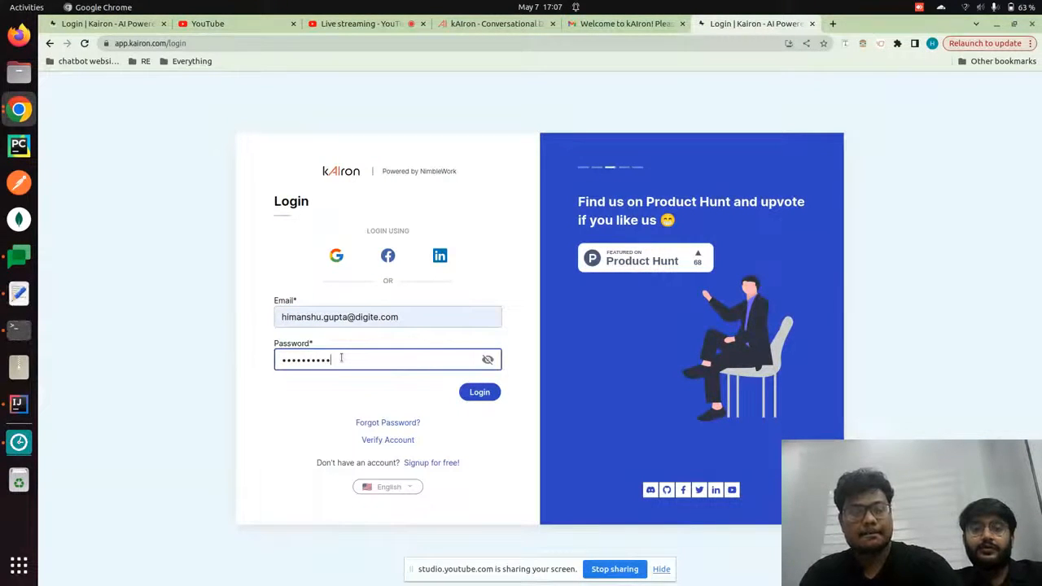
pyautogui.click(481, 393)
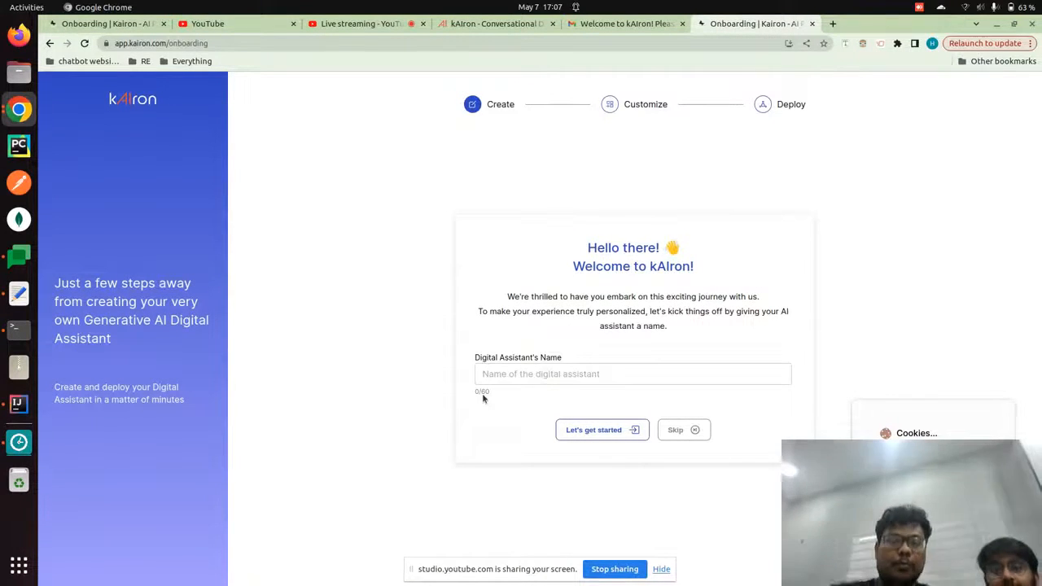
# Name the digital assistant Samsung and continue the onboarding.
pyautogui.click(536, 368)
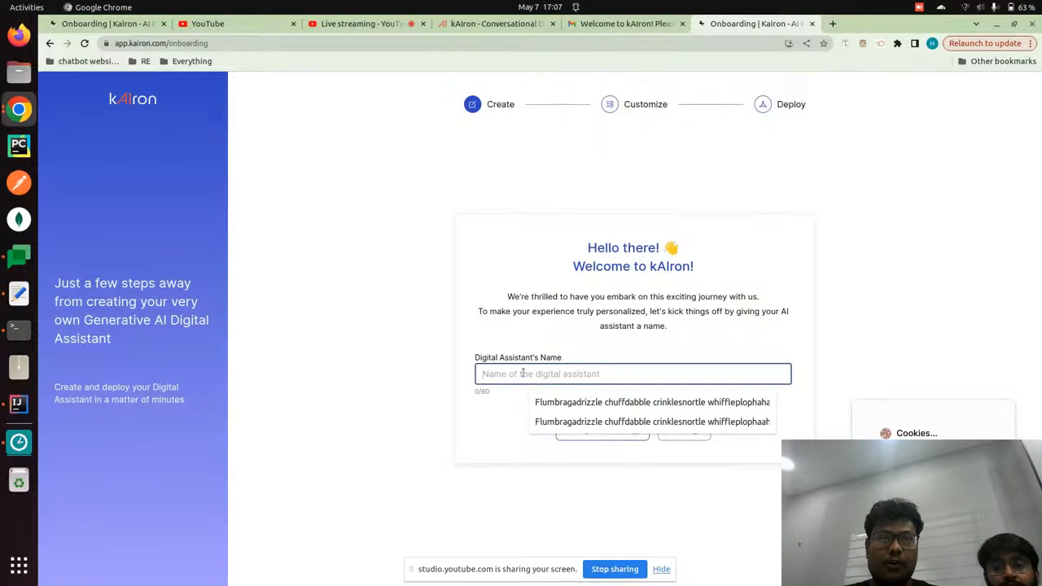
pyautogui.write('Samsung')
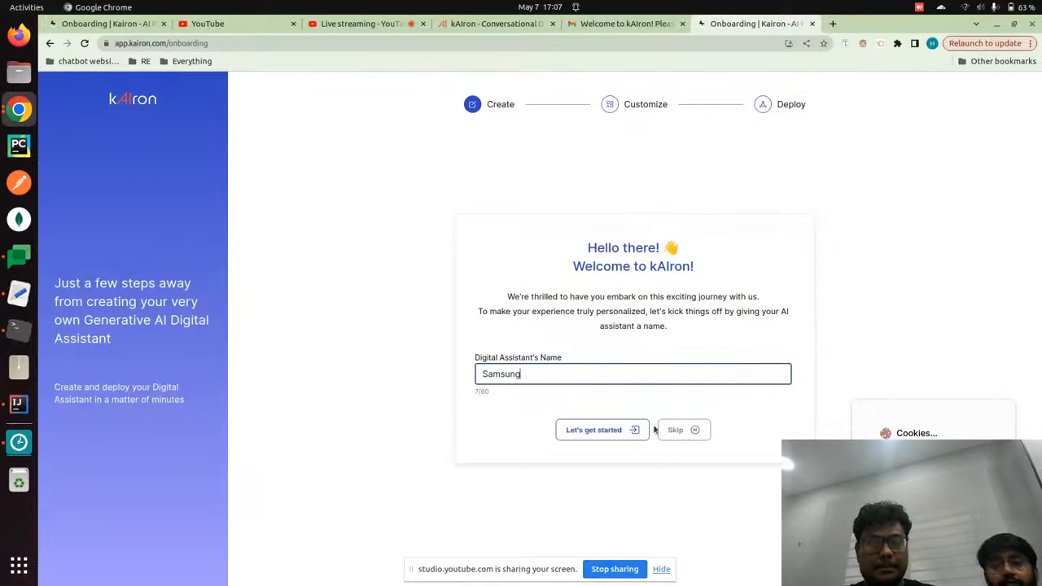
pyautogui.click(606, 430)
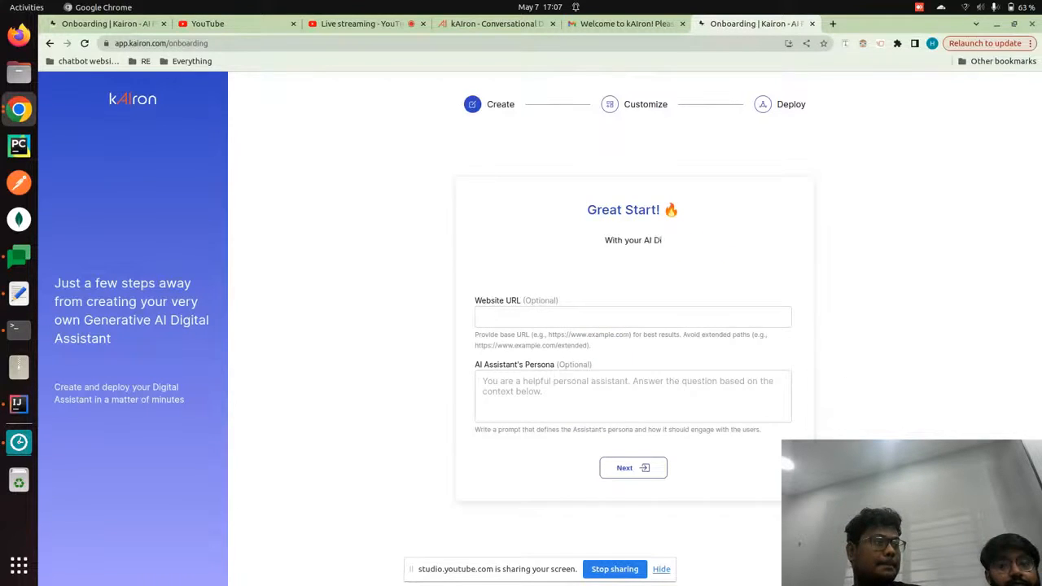
# Minimize the code editor and text editor windows behind the browser, keeping the untitled document open, and maximize the browser again.
pyautogui.click(1014, 26)
pyautogui.click(999, 25)
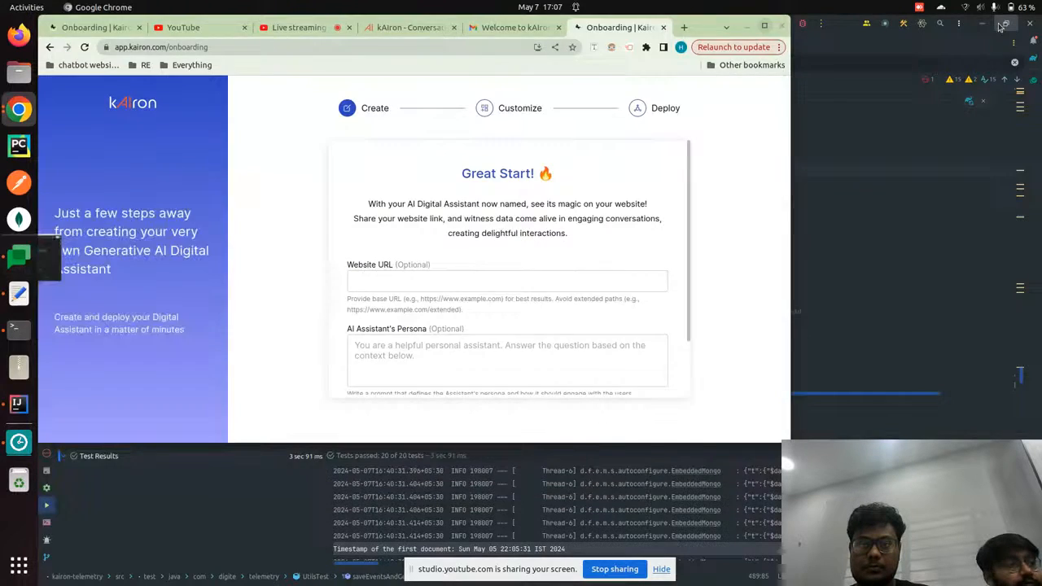
pyautogui.click(1004, 25)
pyautogui.click(854, 72)
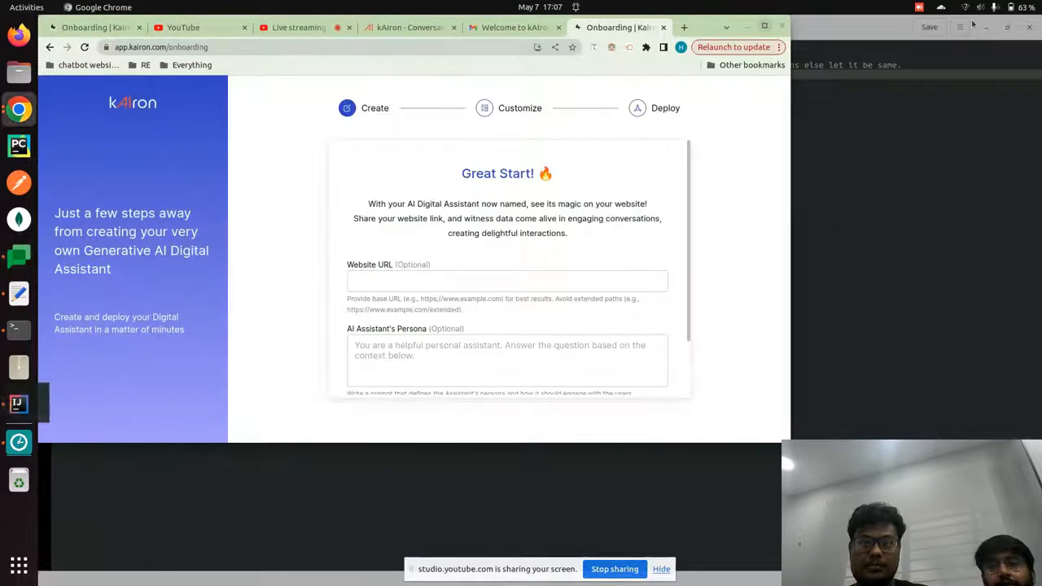
pyautogui.click(987, 28)
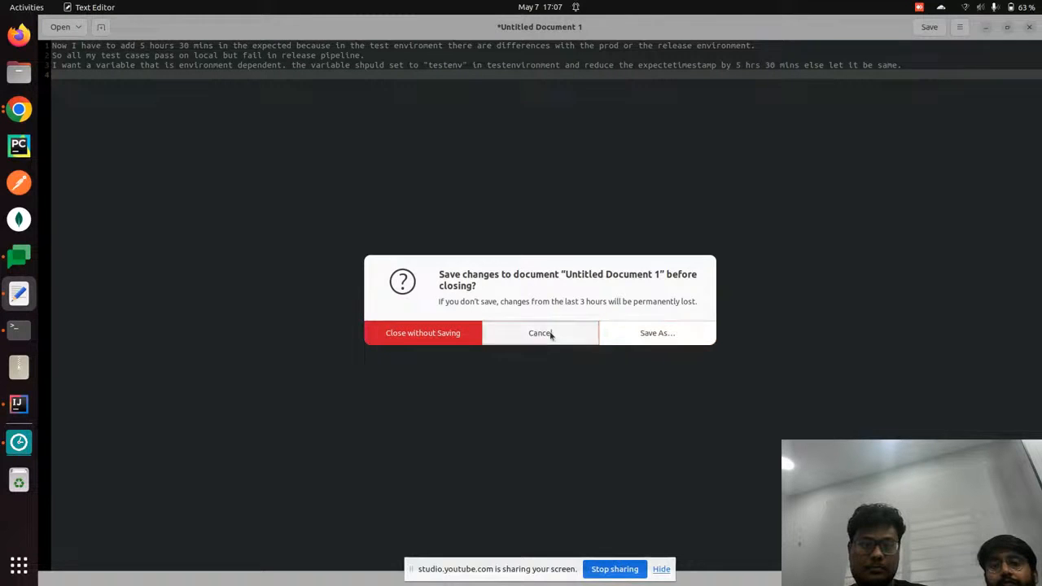
pyautogui.click(551, 335)
pyautogui.click(987, 28)
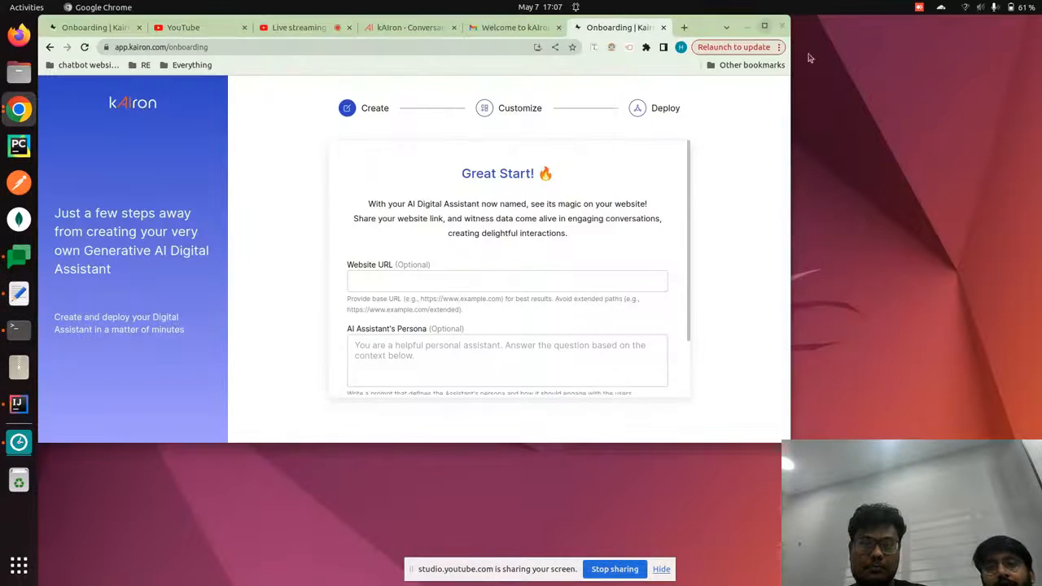
pyautogui.click(764, 27)
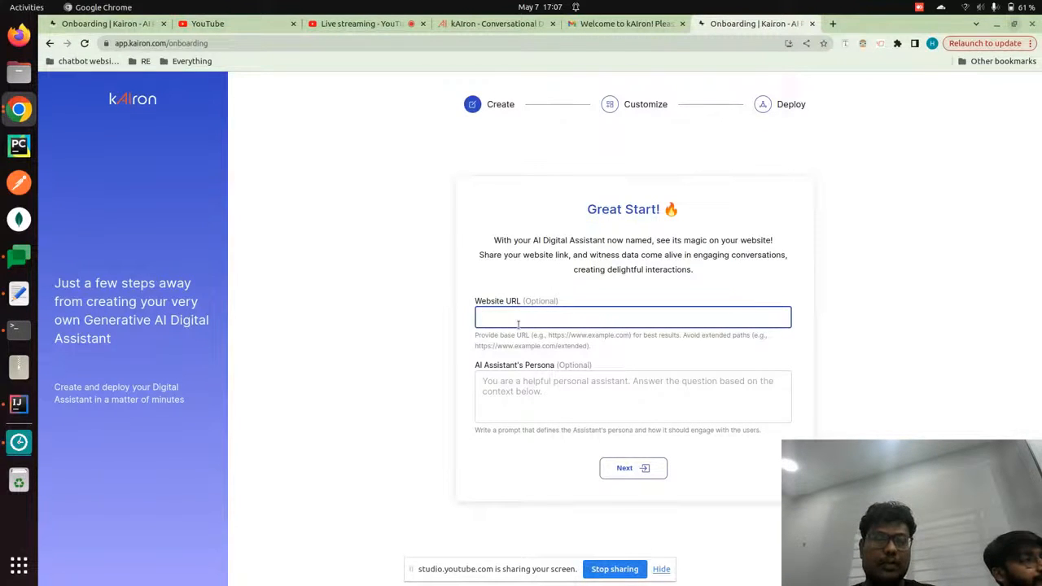
# Set the assistant's website URL to samsung.com/in/ and continue to the customization stage.
pyautogui.click(831, 27)
pyautogui.write('sa')
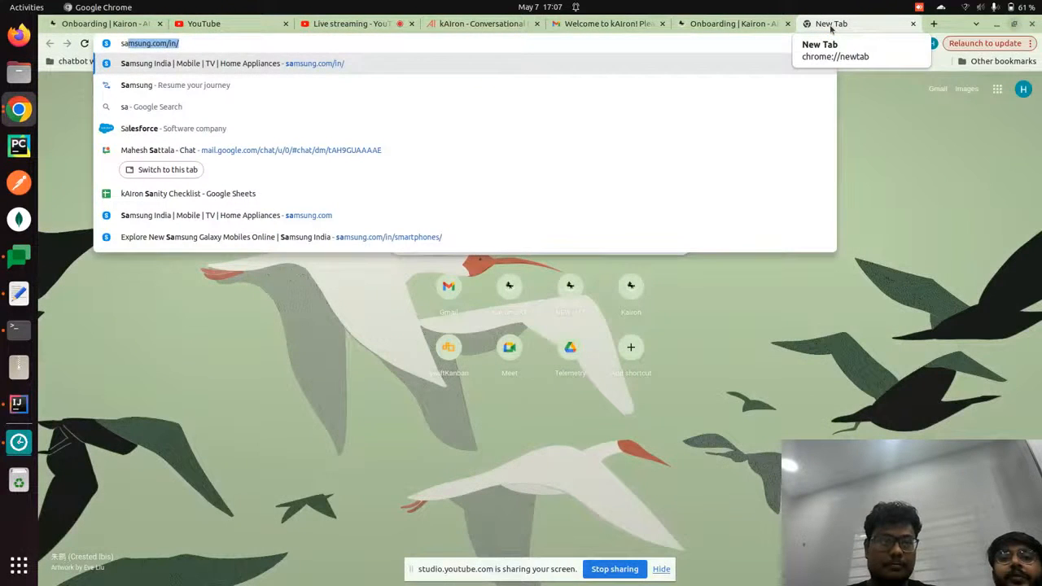
pyautogui.click(739, 26)
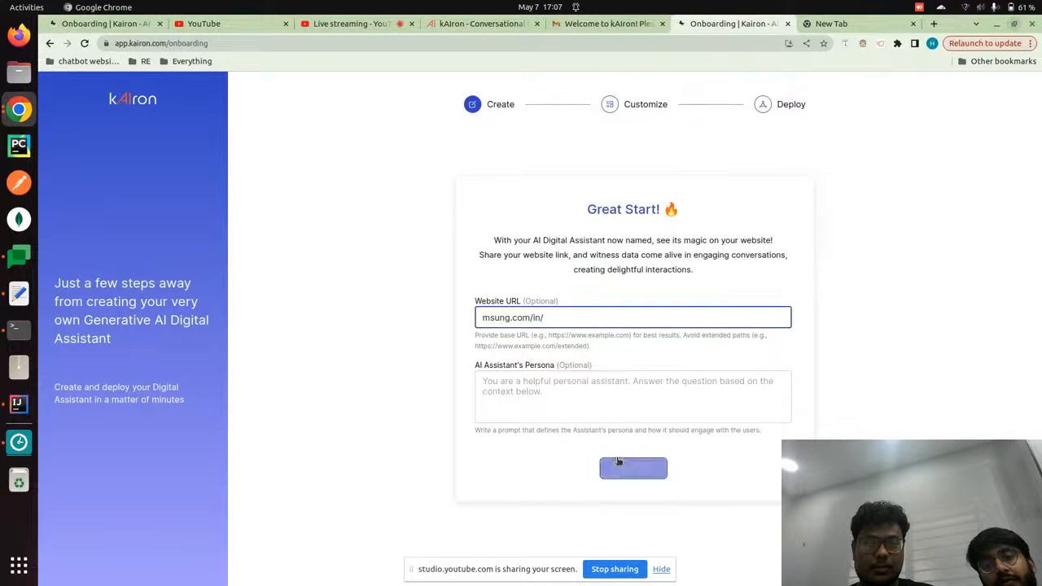
pyautogui.click(839, 24)
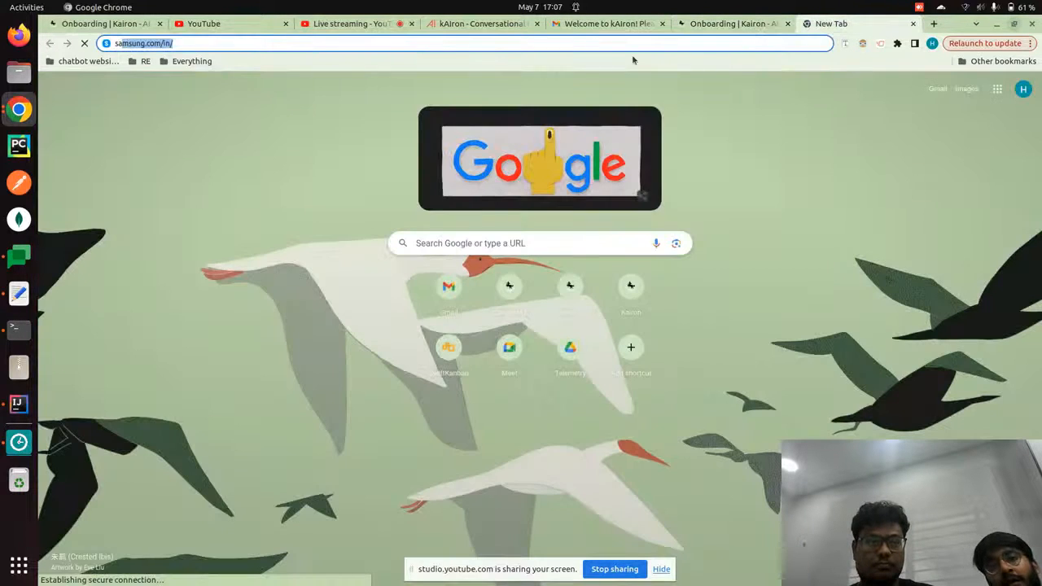
pyautogui.click(715, 27)
pyautogui.hotkey('ctrl', 'a')
pyautogui.write('samsung.com/in/')
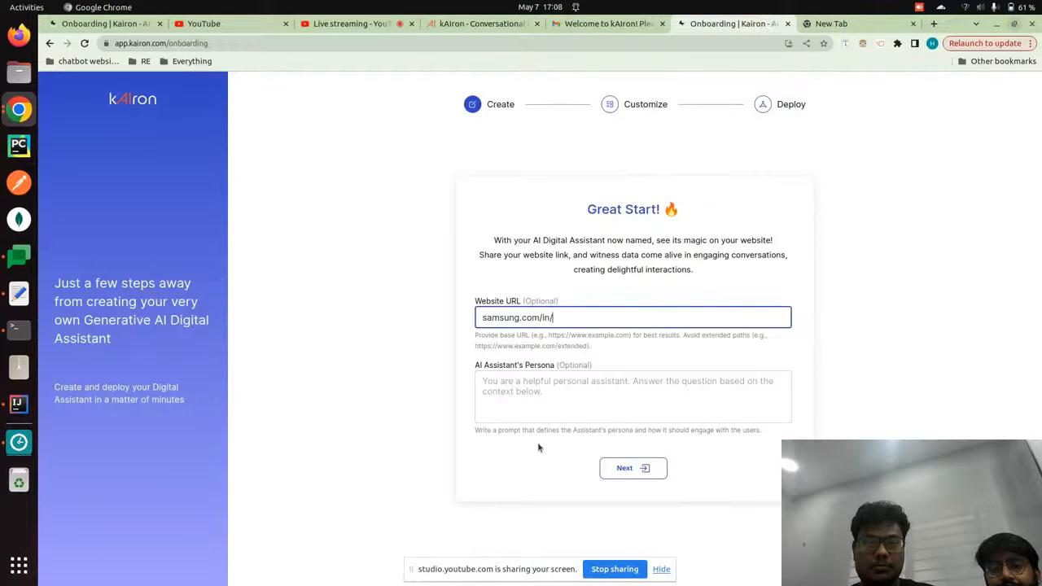
pyautogui.click(624, 469)
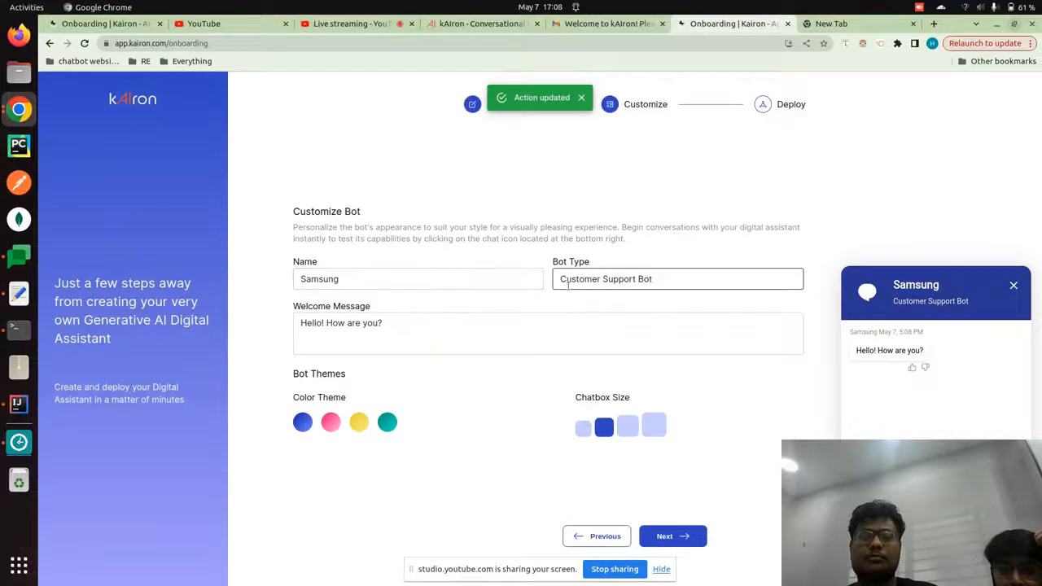
# Look over the bot's name, type and welcome message, choose the yellow color theme and continue to the deployment stage.
pyautogui.tripleClick(613, 279)
pyautogui.click(421, 281)
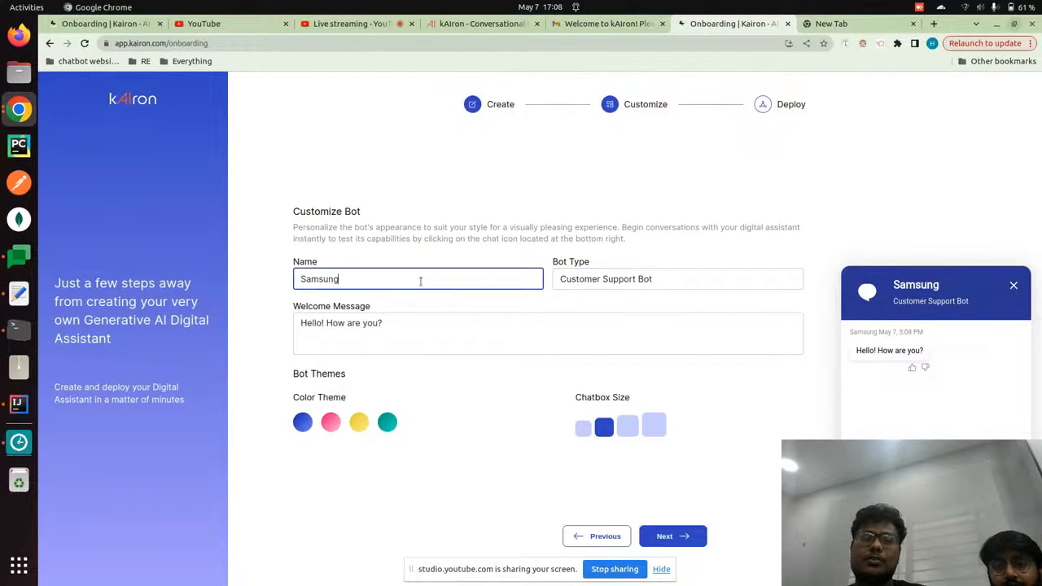
pyautogui.click(404, 340)
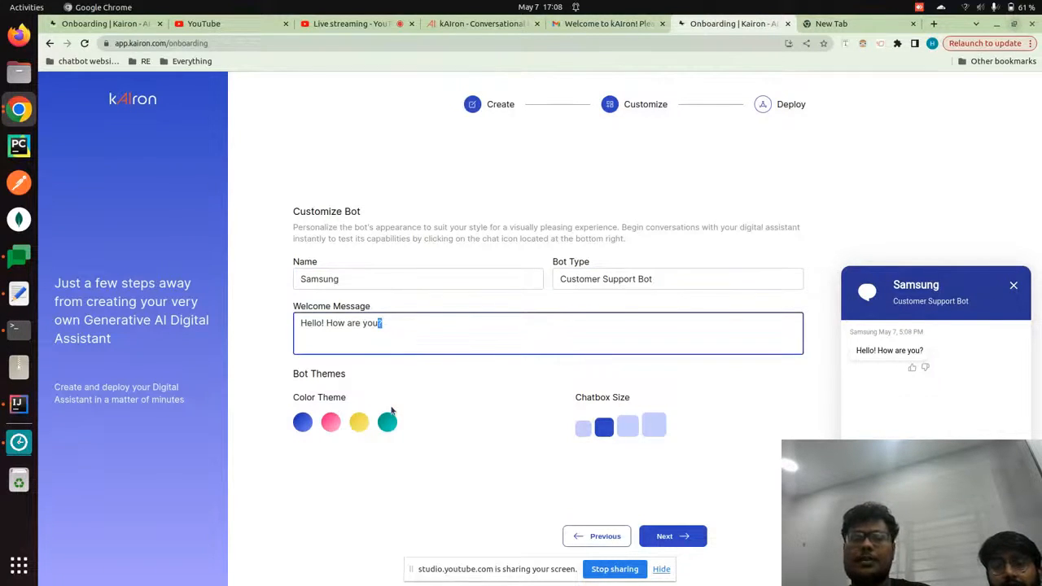
pyautogui.click(359, 422)
pyautogui.click(681, 539)
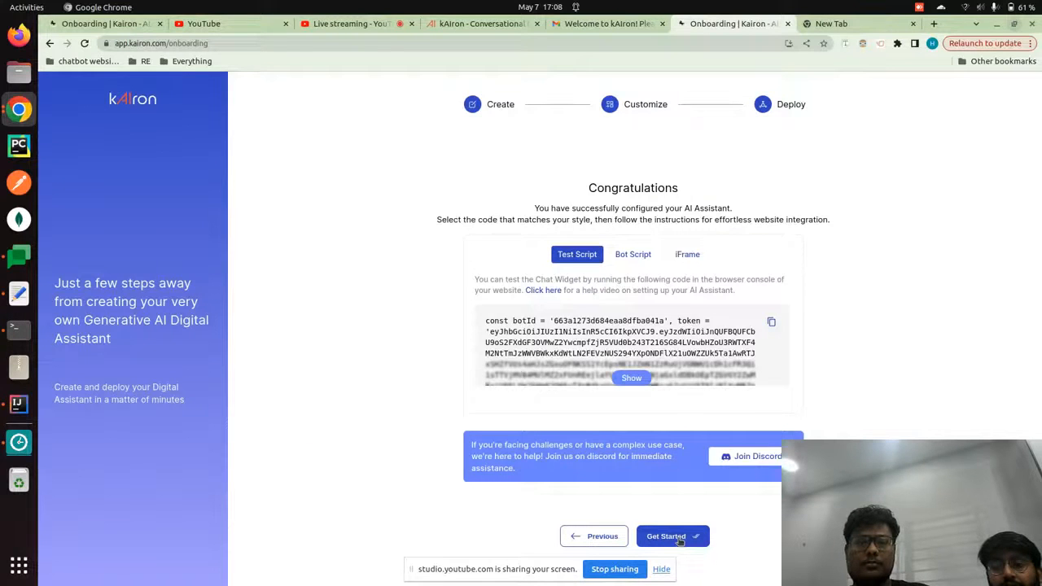
# Reveal the full test script for the chat widget, look through it and finish the onboarding.
pyautogui.click(633, 396)
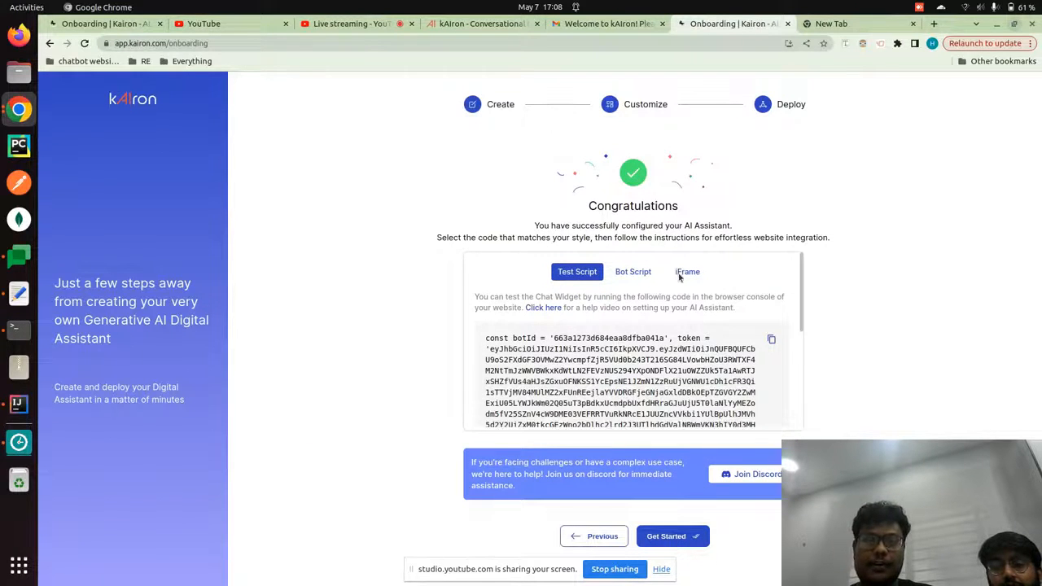
pyautogui.scroll(-3, 571, 322)
pyautogui.scroll(3, 571, 322)
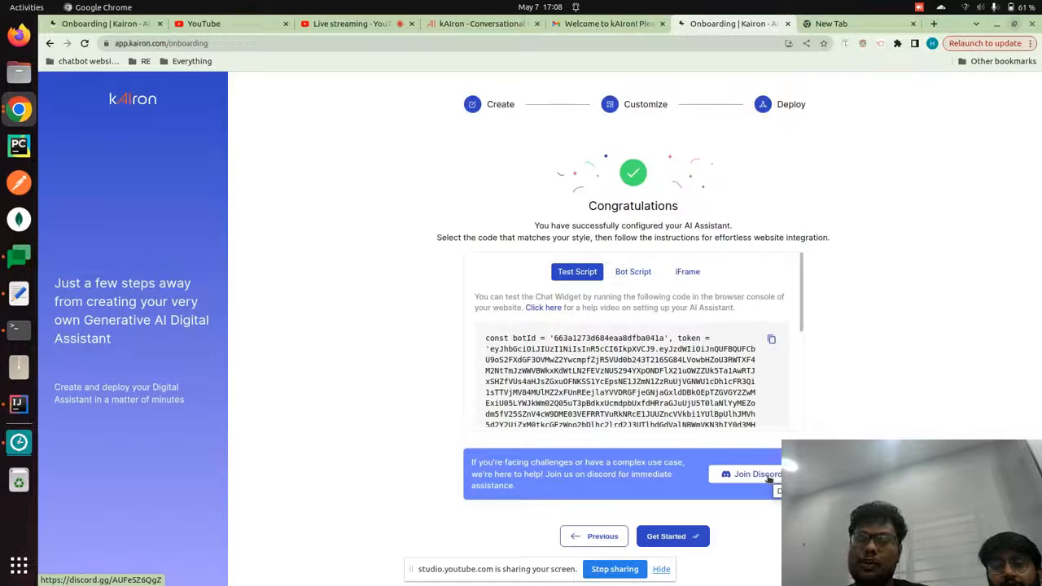
pyautogui.click(673, 534)
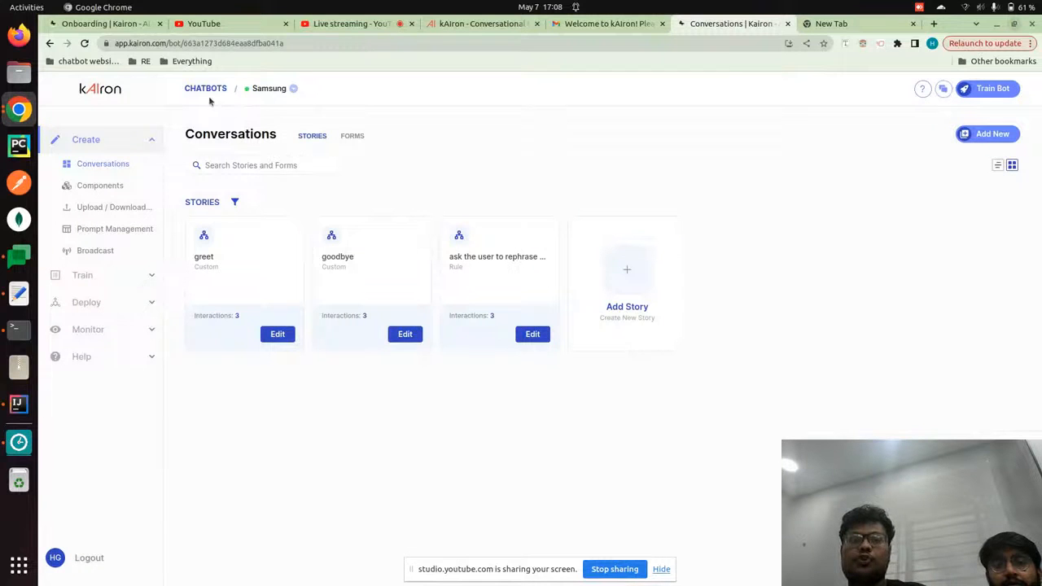
# Create a second chatbot named kaironYoutube from the chatbots list and open its conversations.
pyautogui.click(215, 92)
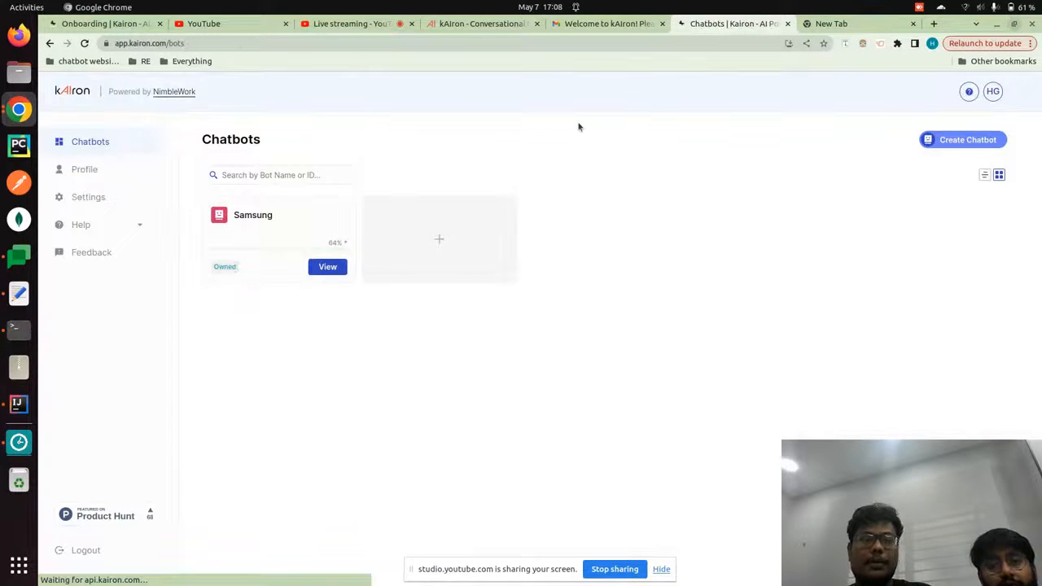
pyautogui.click(484, 23)
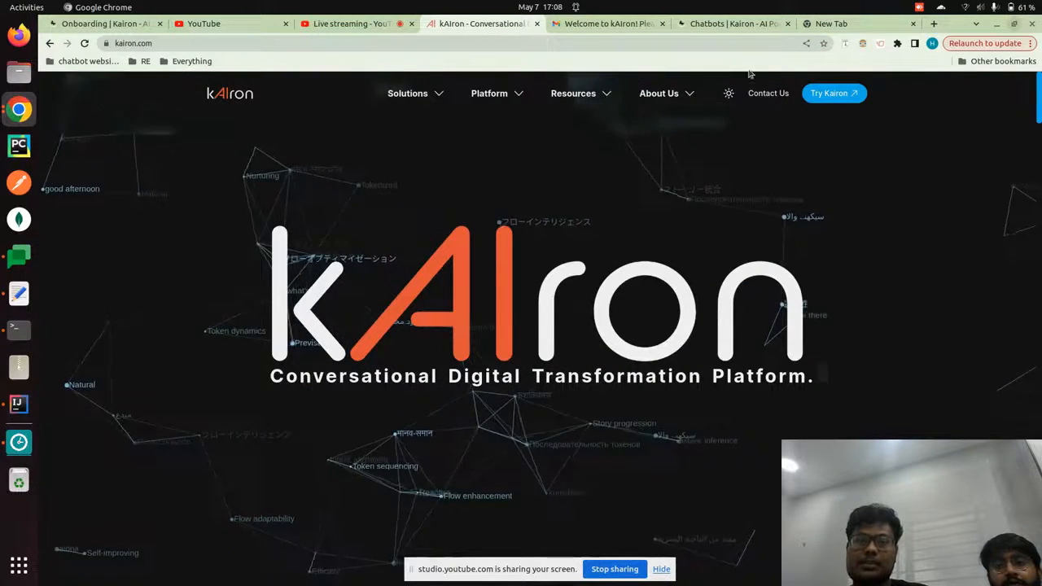
pyautogui.moveTo(574, 91)
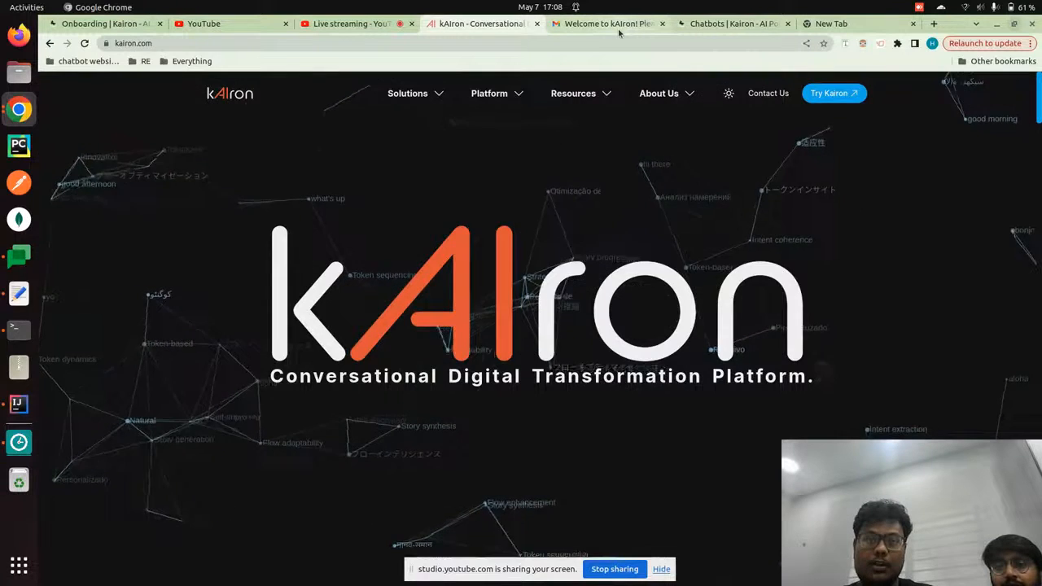
pyautogui.click(727, 24)
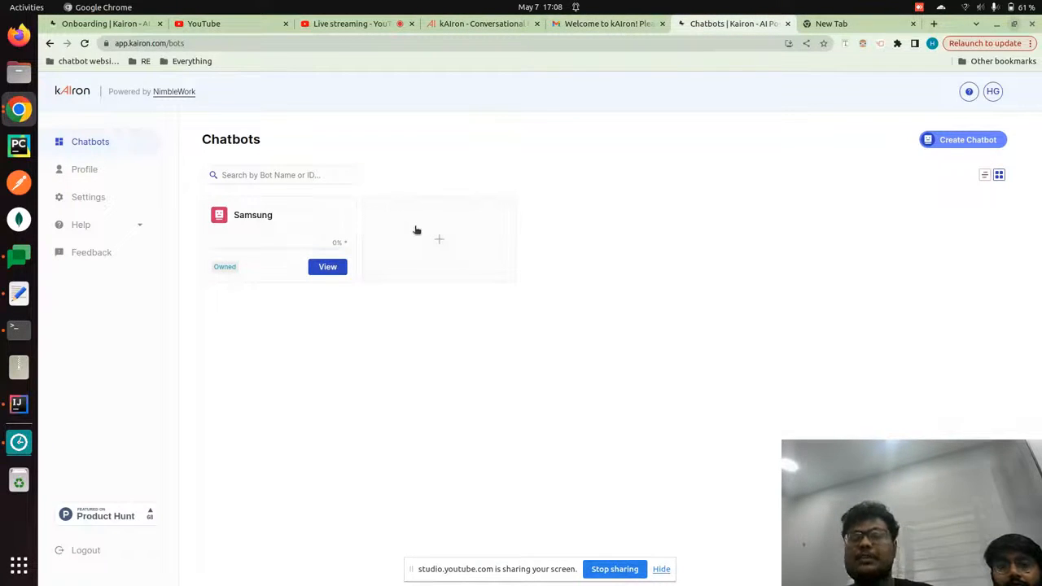
pyautogui.click(444, 254)
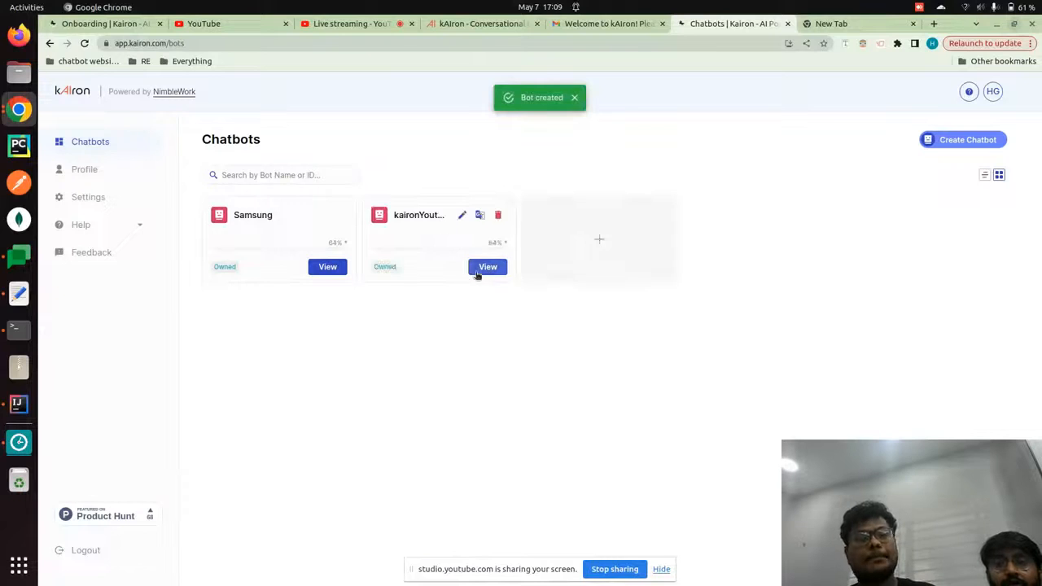
pyautogui.click(493, 270)
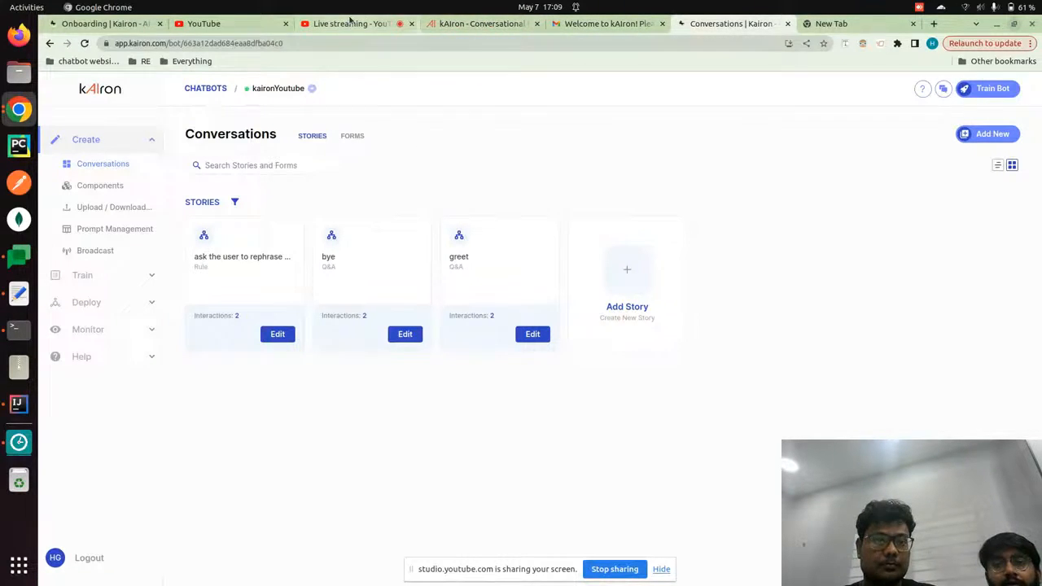
# Send "Hi" to the support chat on the kAIron website and read through its reply.
pyautogui.click(350, 23)
pyautogui.click(480, 24)
pyautogui.click(606, 23)
pyautogui.click(698, 25)
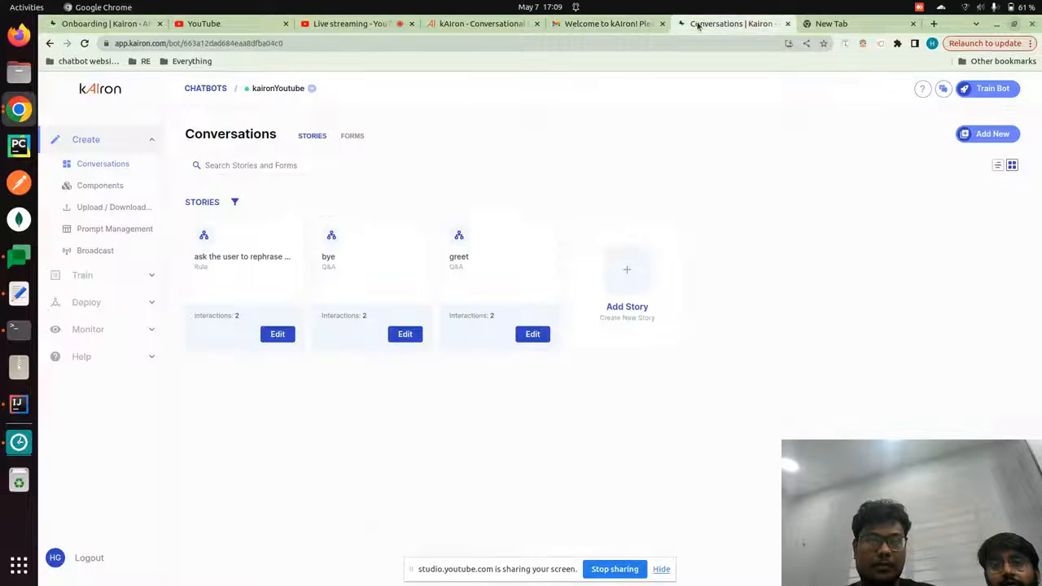
pyautogui.click(481, 24)
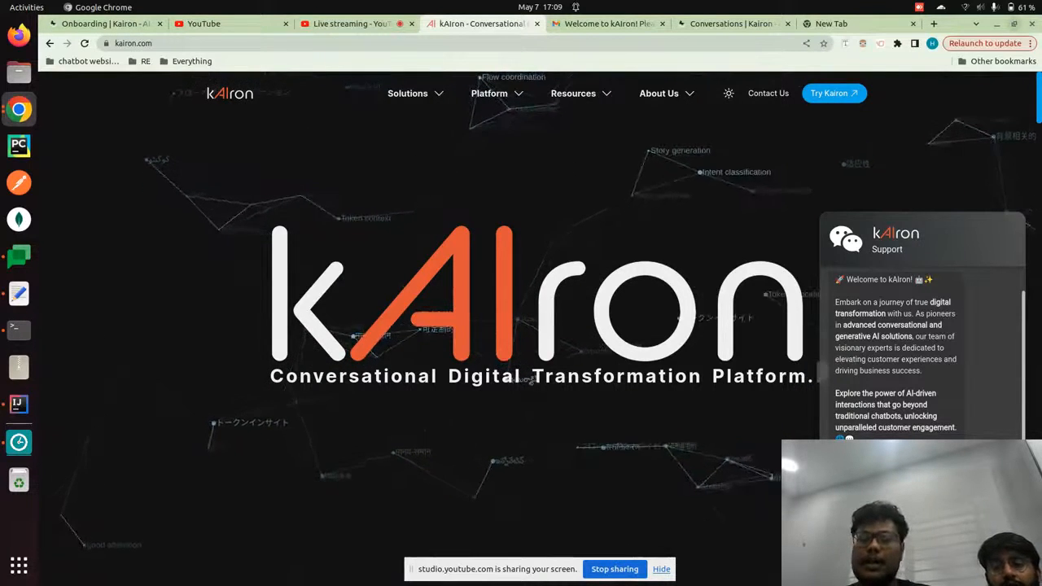
pyautogui.write('Hi')
pyautogui.press('Return')
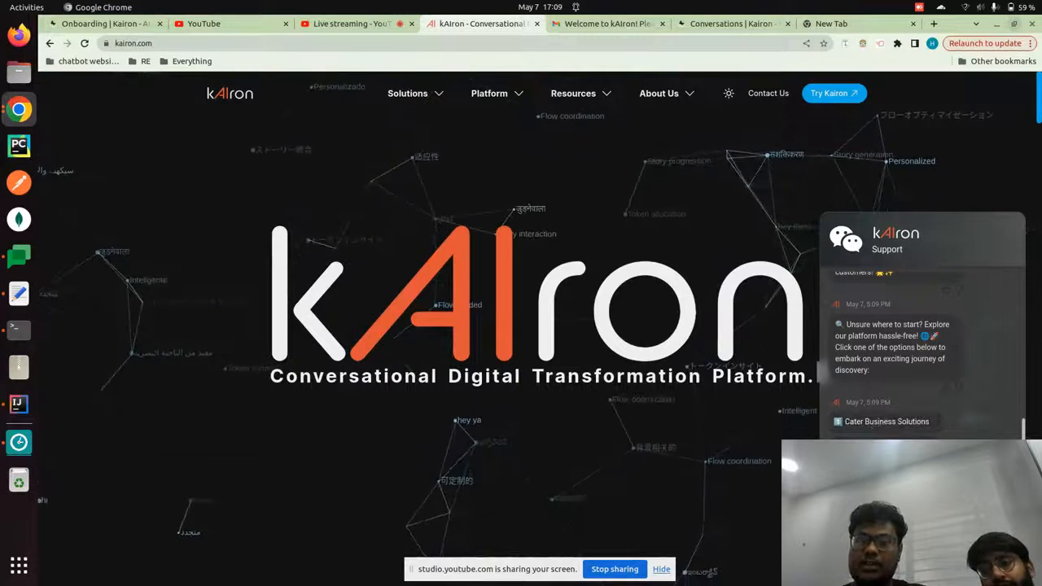
pyautogui.scroll(5, 887, 405)
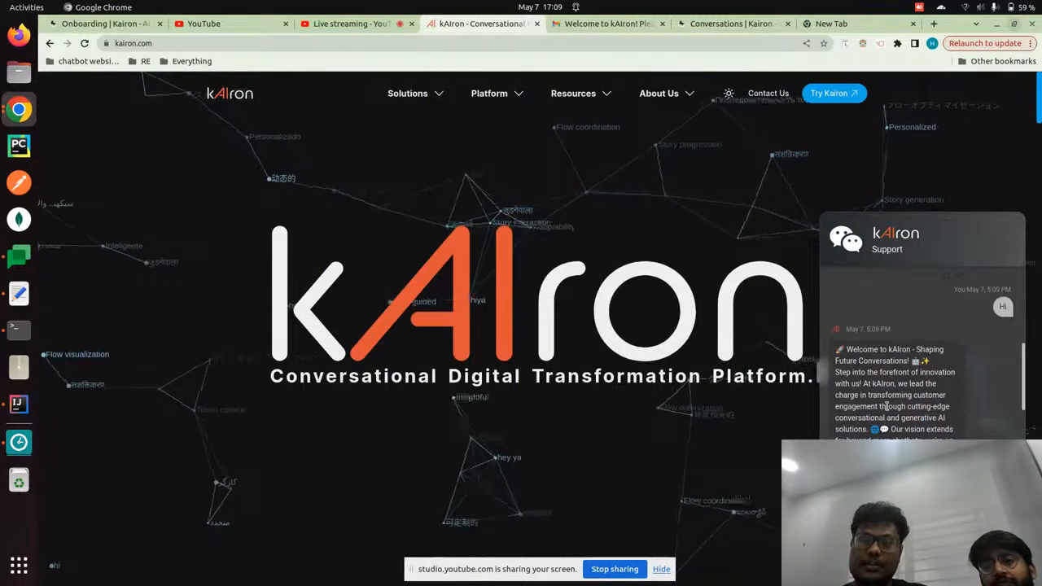
pyautogui.scroll(-5, 886, 406)
pyautogui.scroll(5, 937, 342)
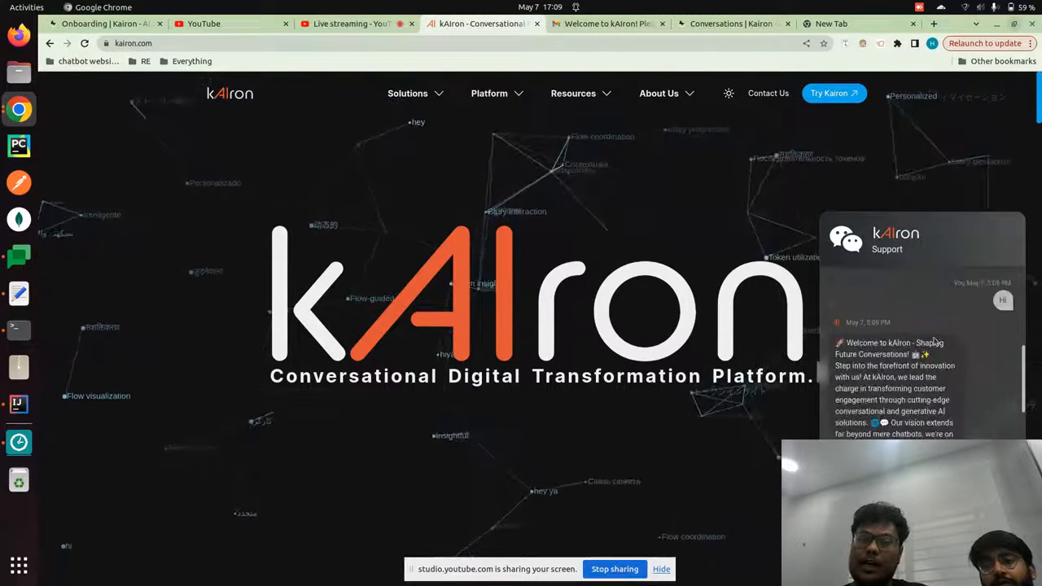
pyautogui.scroll(-5, 977, 332)
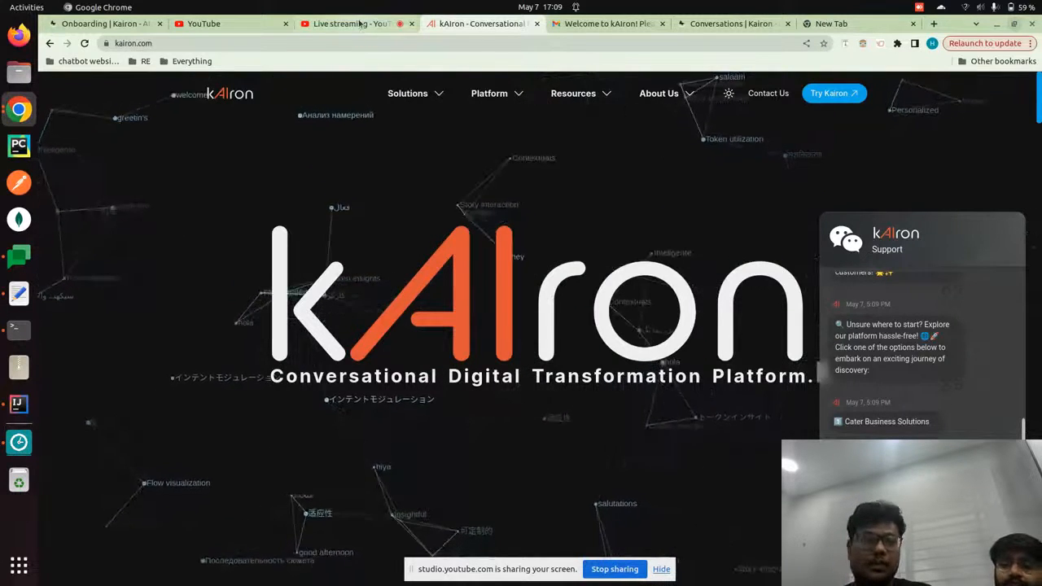
# Examine the training phrases and responses of the kaironYoutube bot's greet story, and return to its conversations list.
pyautogui.click(713, 23)
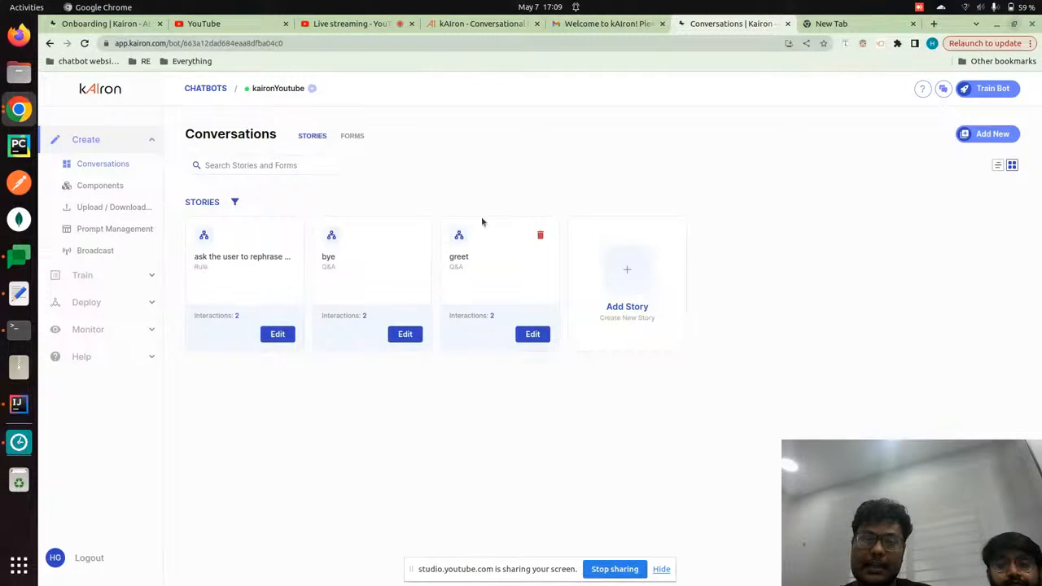
pyautogui.click(533, 334)
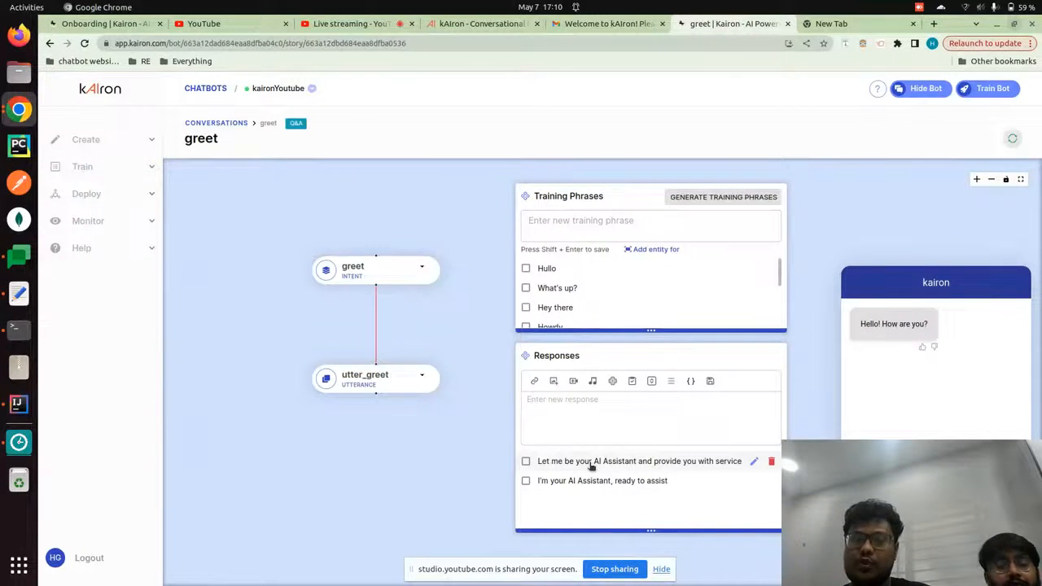
pyautogui.scroll(-3, 581, 288)
pyautogui.scroll(3, 581, 288)
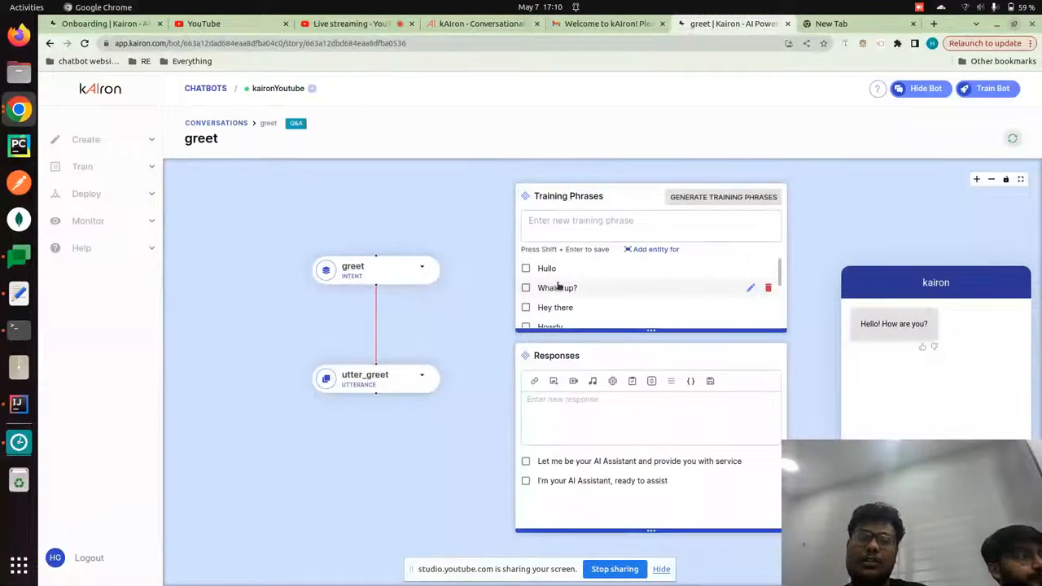
pyautogui.scroll(-5, 558, 286)
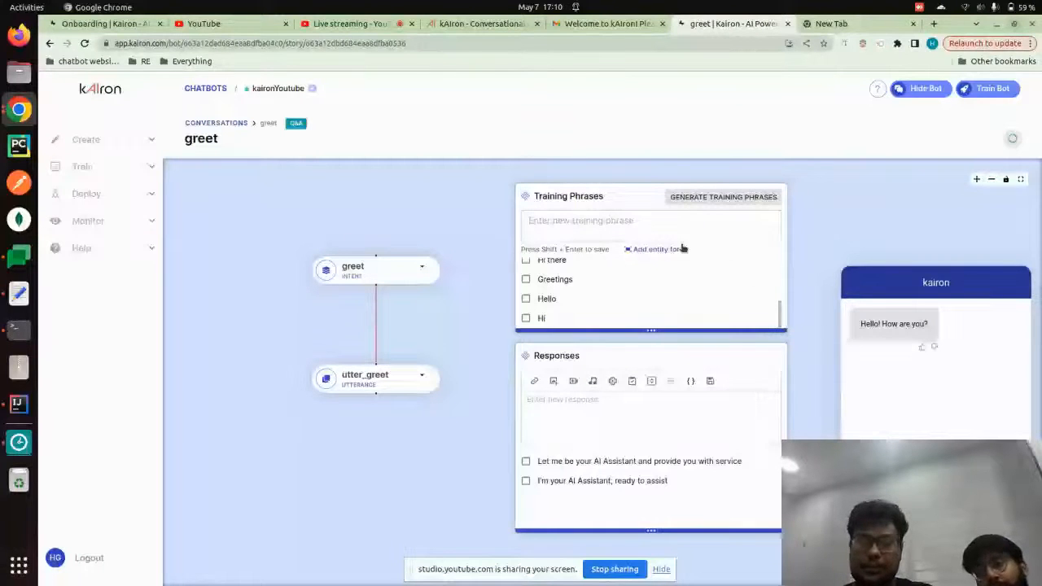
pyautogui.click(220, 124)
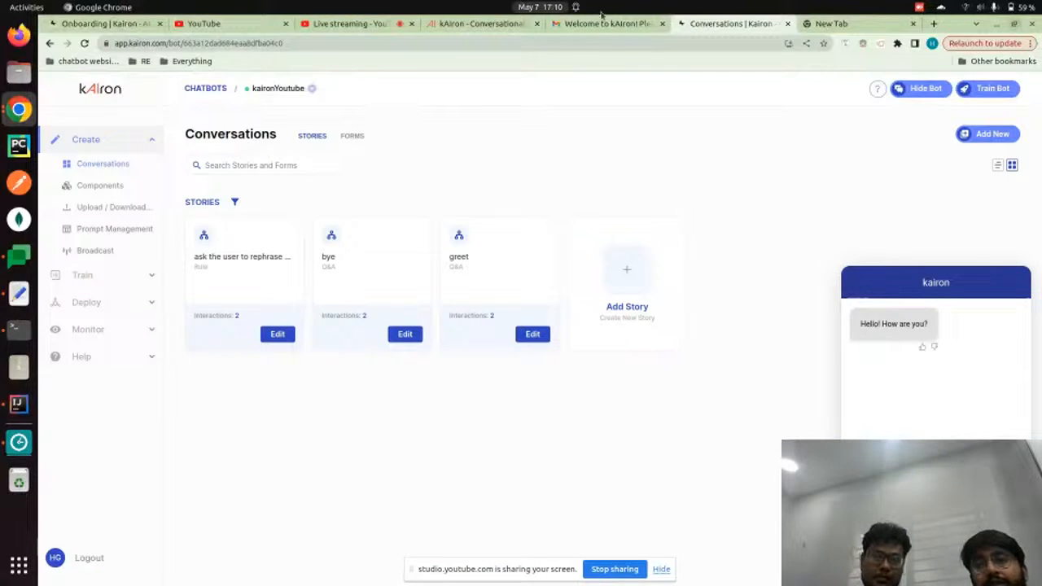
# Go back to the kAIron website in a smaller browser window and send "Cater Business Solutions" in the support chat.
pyautogui.click(491, 19)
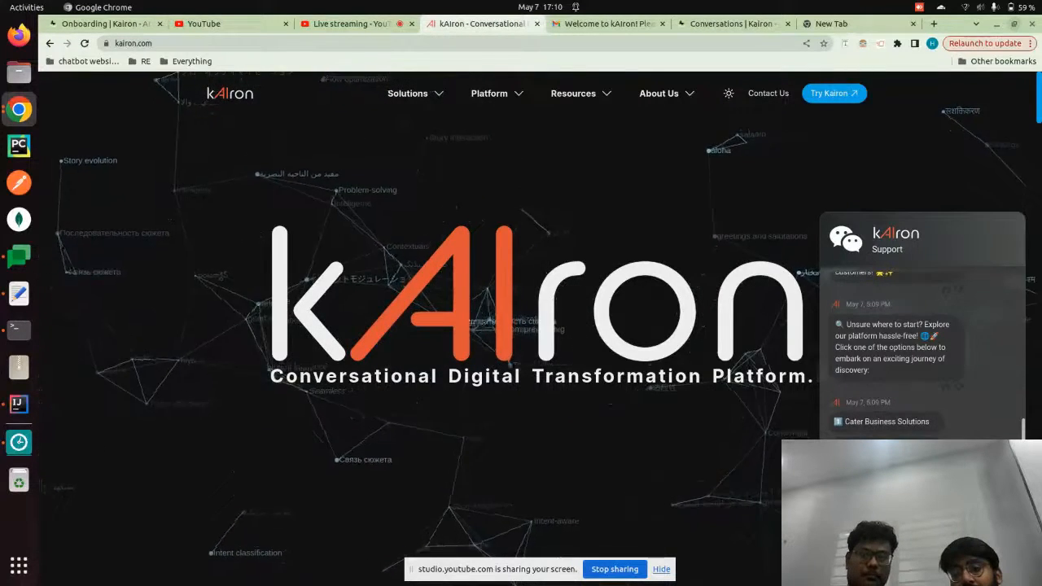
pyautogui.click(1014, 24)
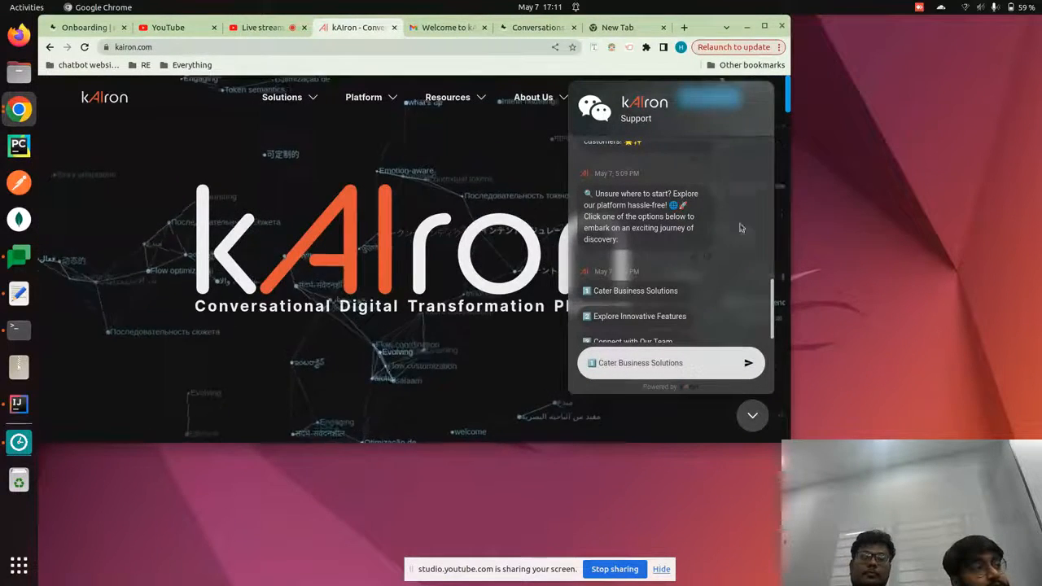
pyautogui.click(748, 363)
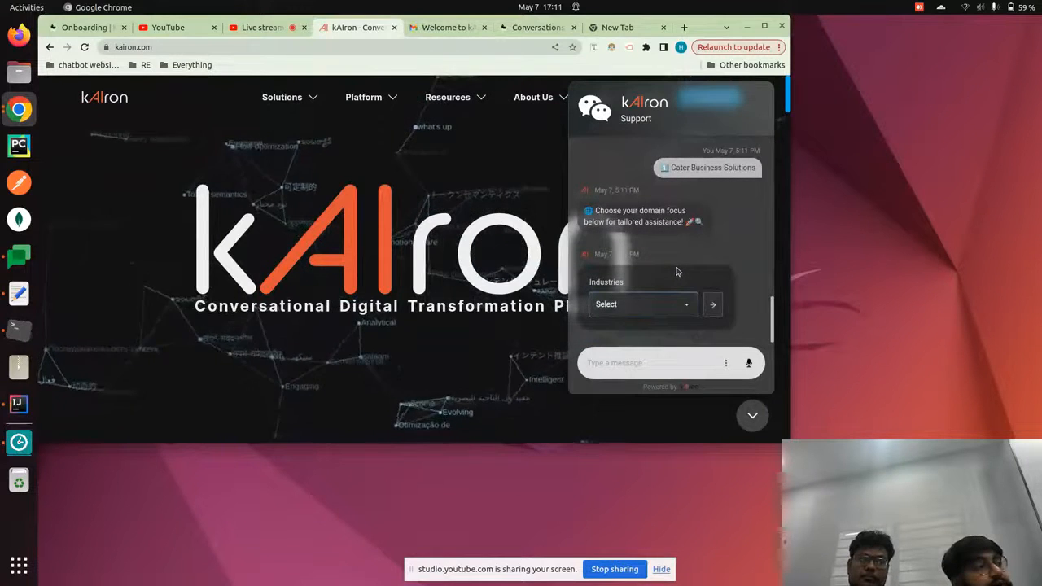
# Submit Media and Entertainment as the industry in the support chat and read through the reply.
pyautogui.click(649, 302)
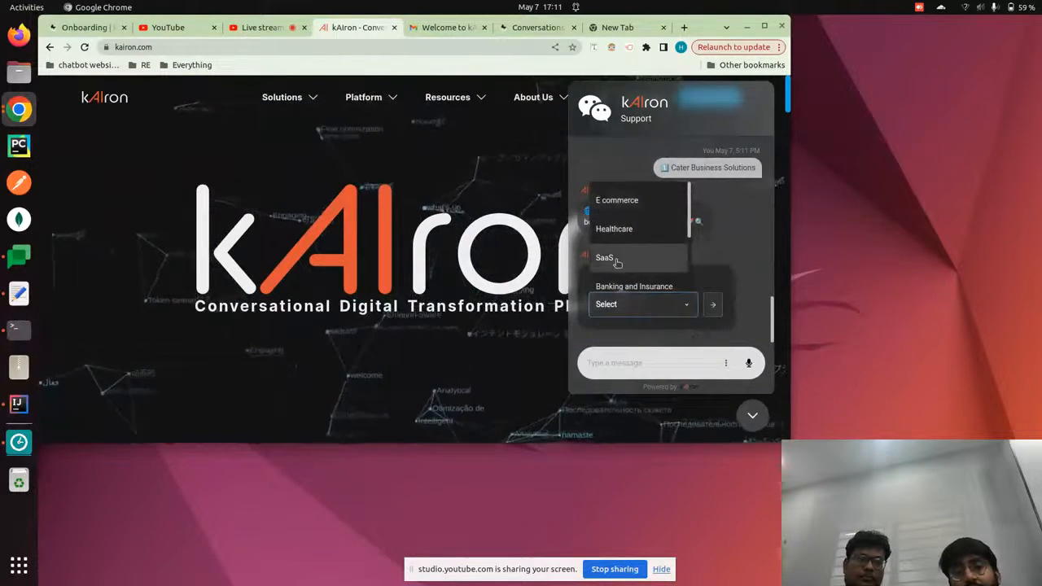
pyautogui.scroll(-2, 617, 263)
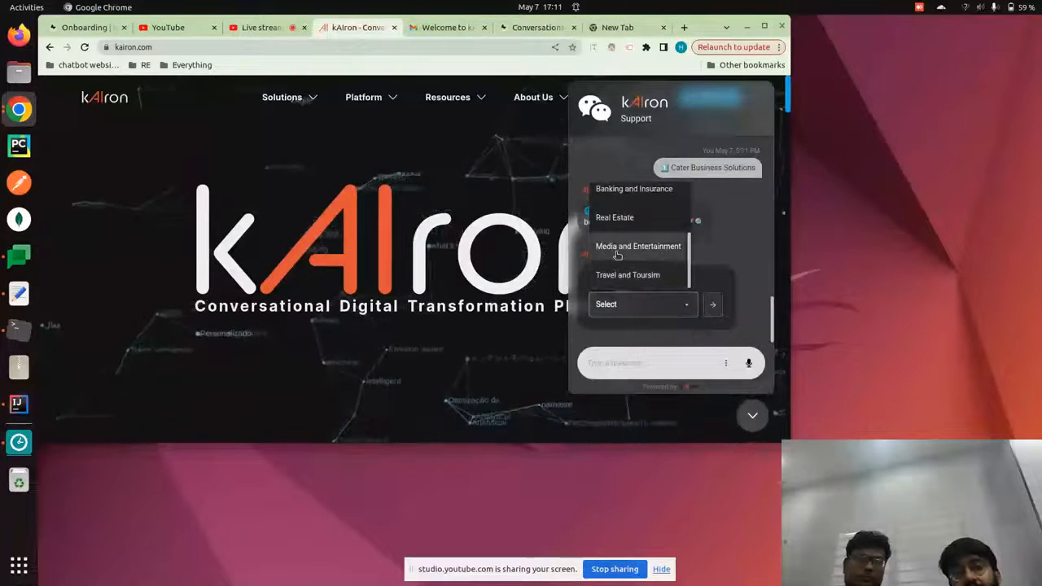
pyautogui.click(616, 246)
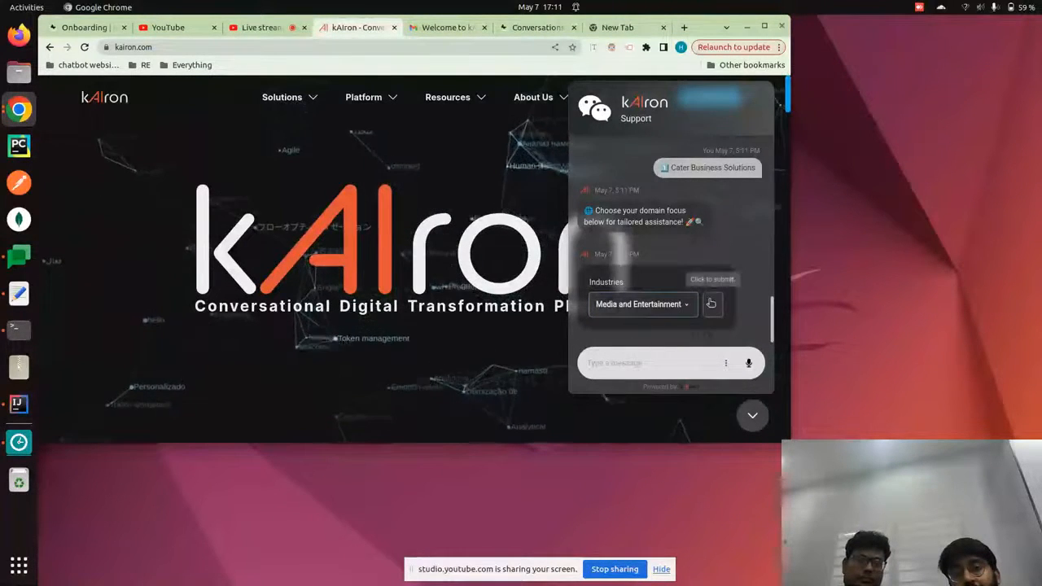
pyautogui.click(712, 304)
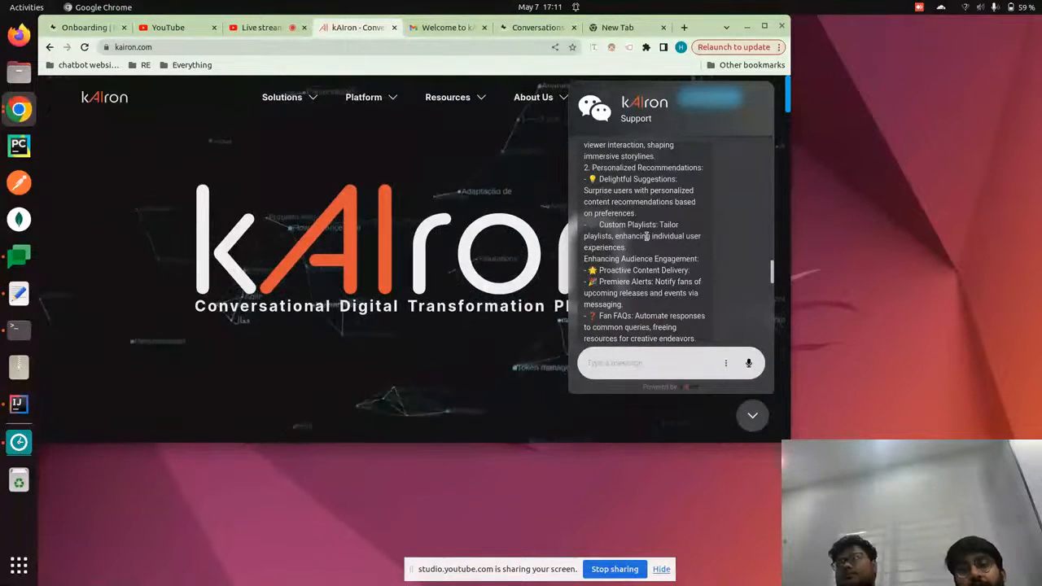
pyautogui.scroll(3, 648, 236)
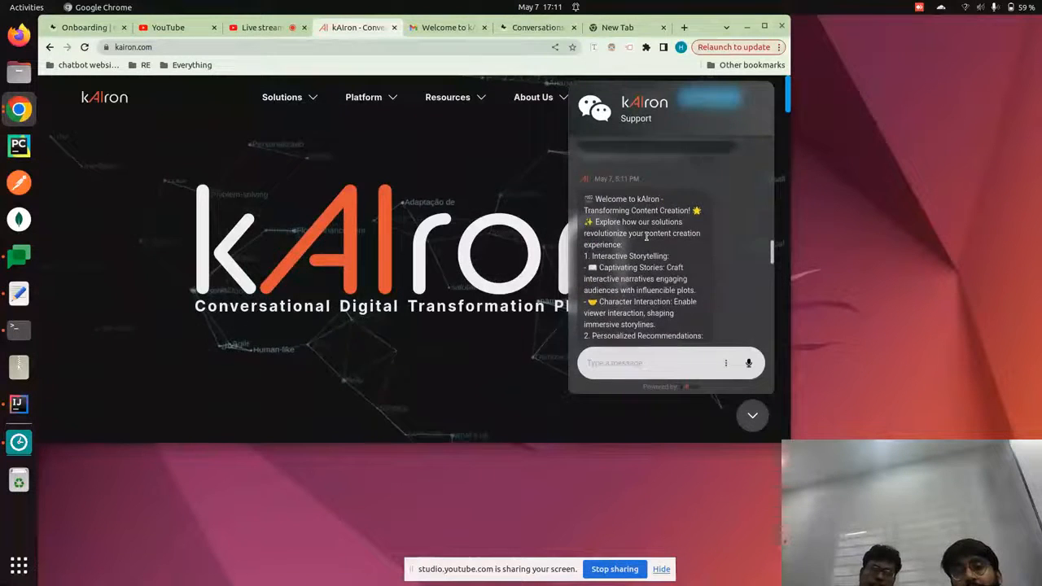
pyautogui.scroll(5, 634, 252)
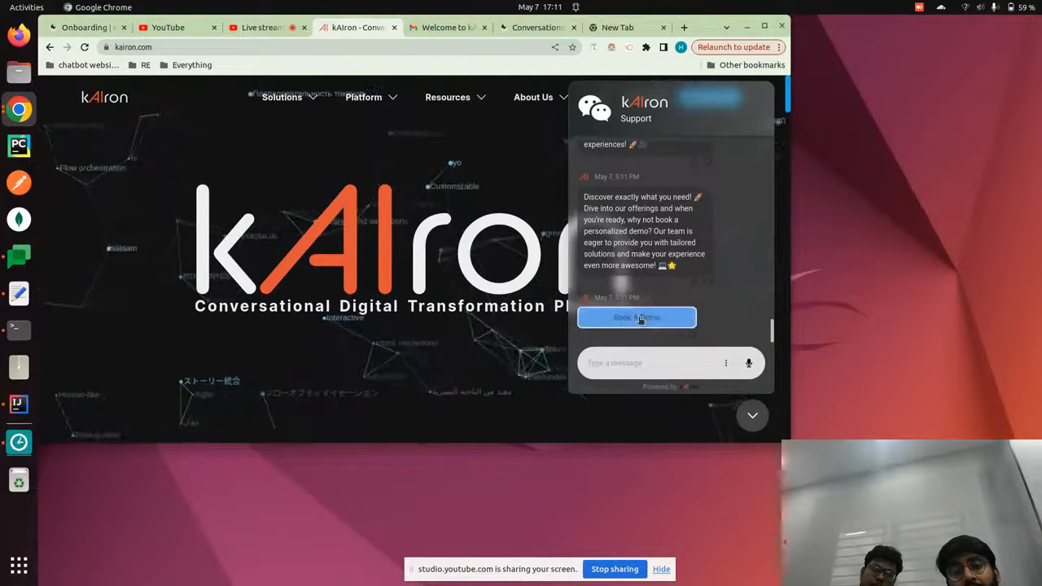
# Request a demo in the support chat and look back over the conversation up to the initial options.
pyautogui.click(638, 318)
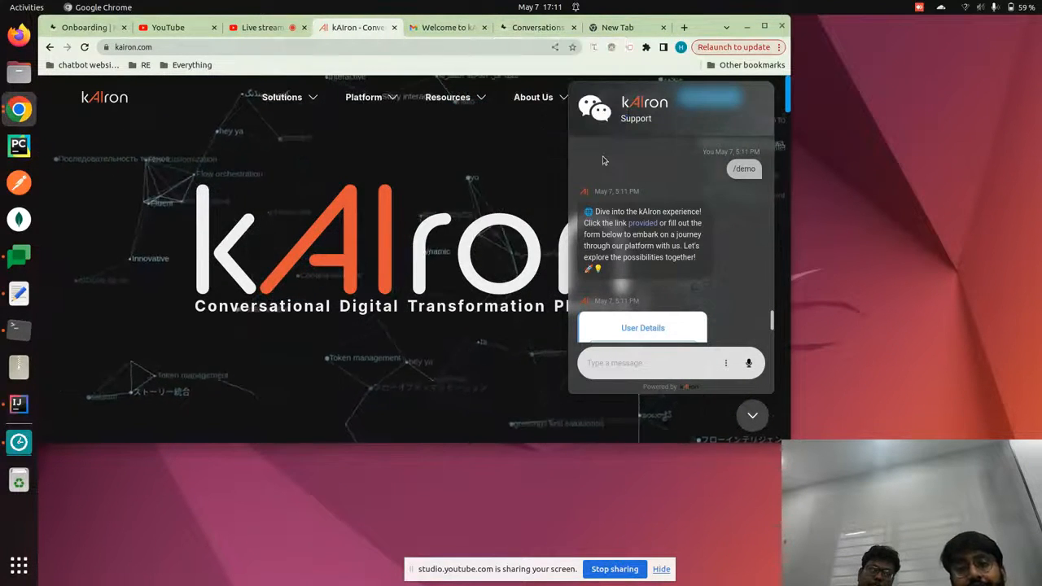
pyautogui.scroll(10, 603, 161)
pyautogui.scroll(-10, 603, 161)
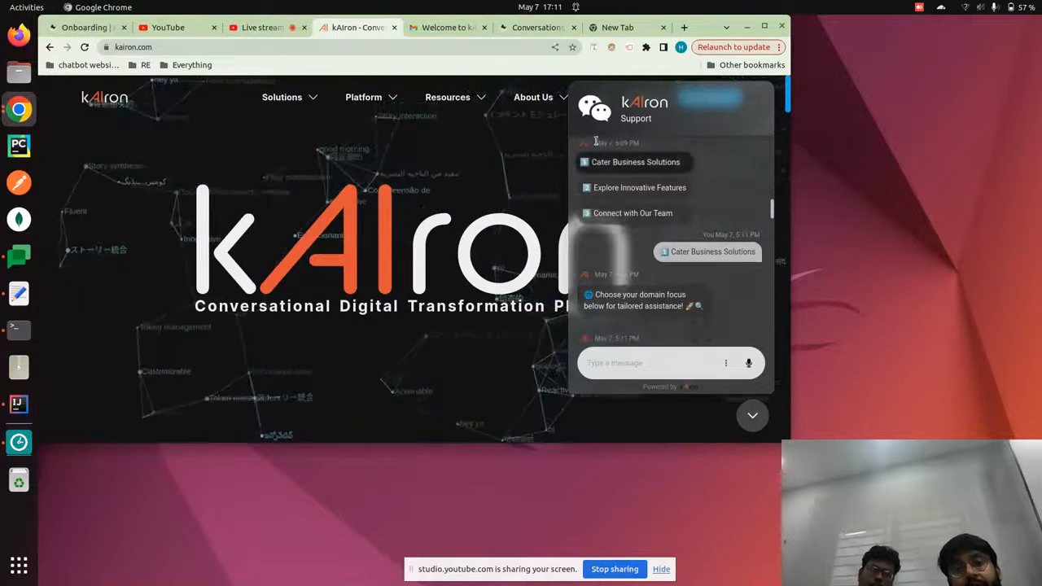
# View the kaironYoutube bot's greet story with the test chat collapsed, and return to the conversations list.
pyautogui.click(536, 29)
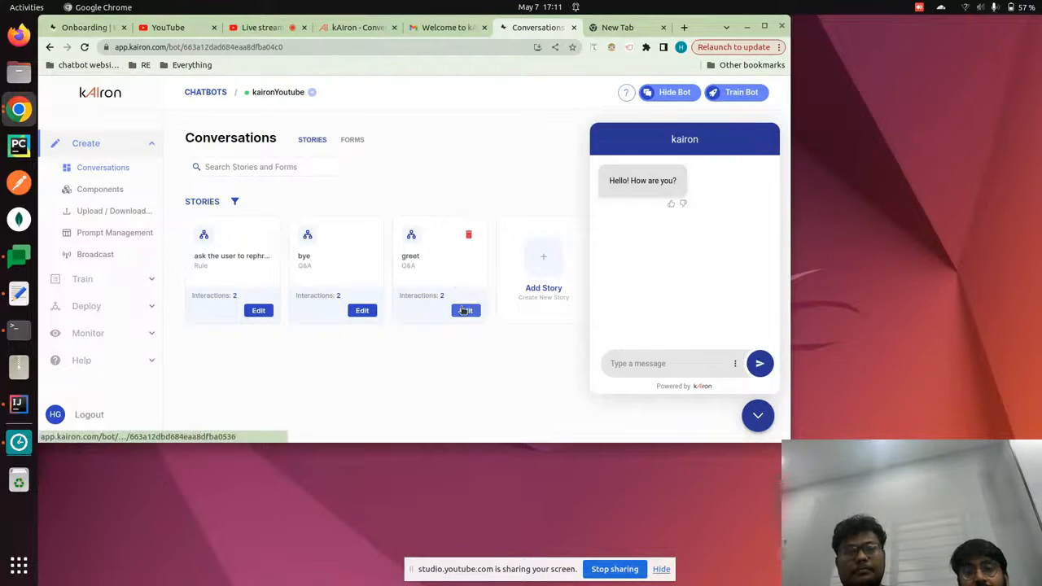
pyautogui.click(464, 310)
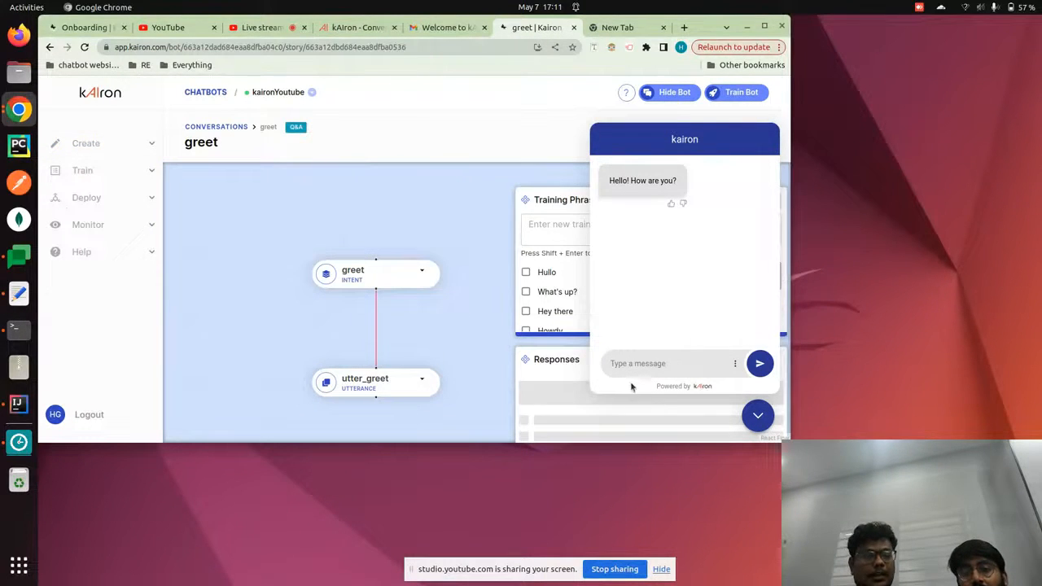
pyautogui.click(759, 415)
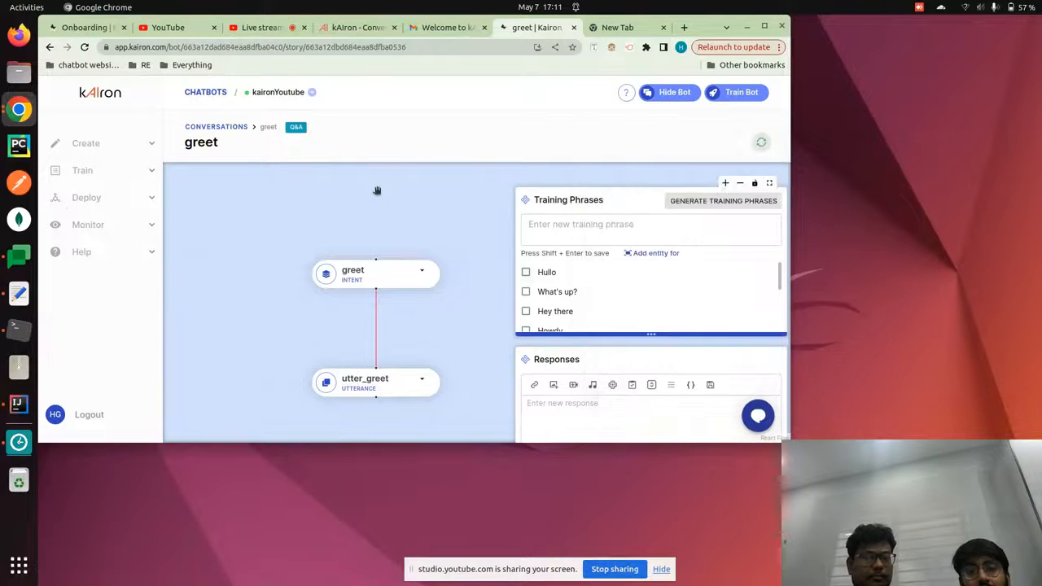
pyautogui.click(224, 127)
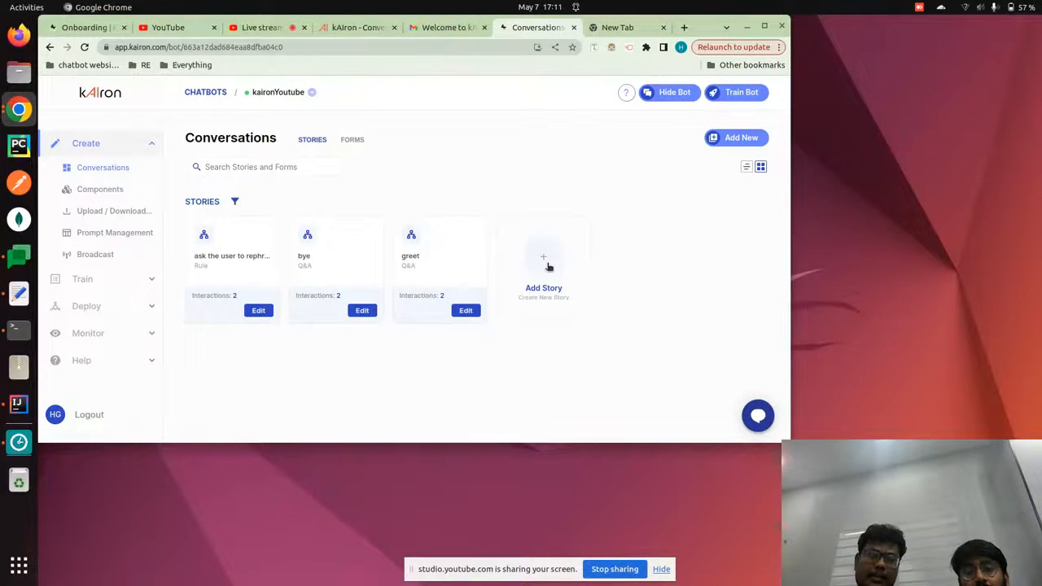
# Delete the greet story from the kaironYoutube bot's conversations.
pyautogui.click(548, 266)
pyautogui.click(705, 285)
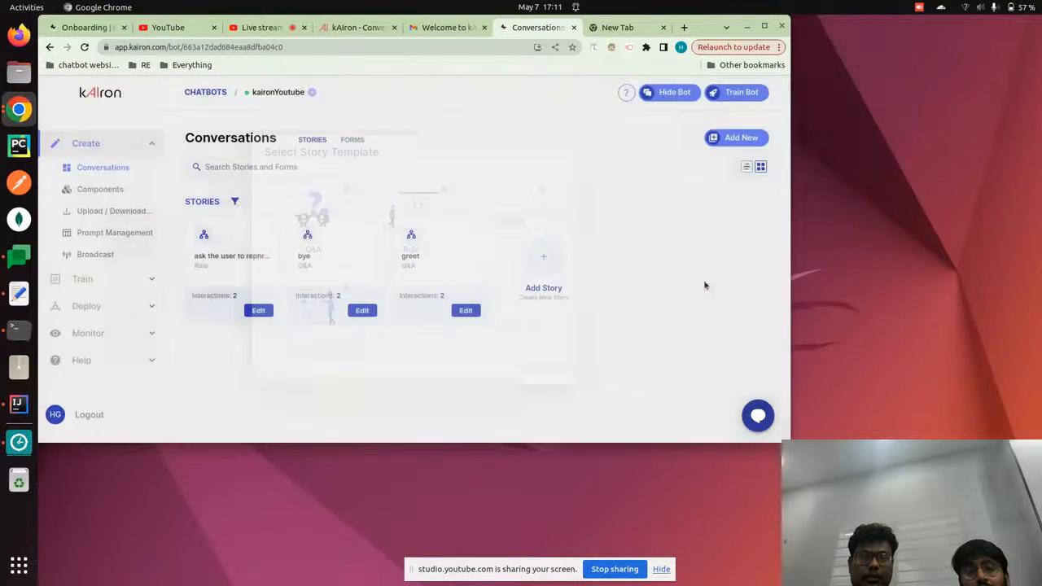
pyautogui.click(469, 236)
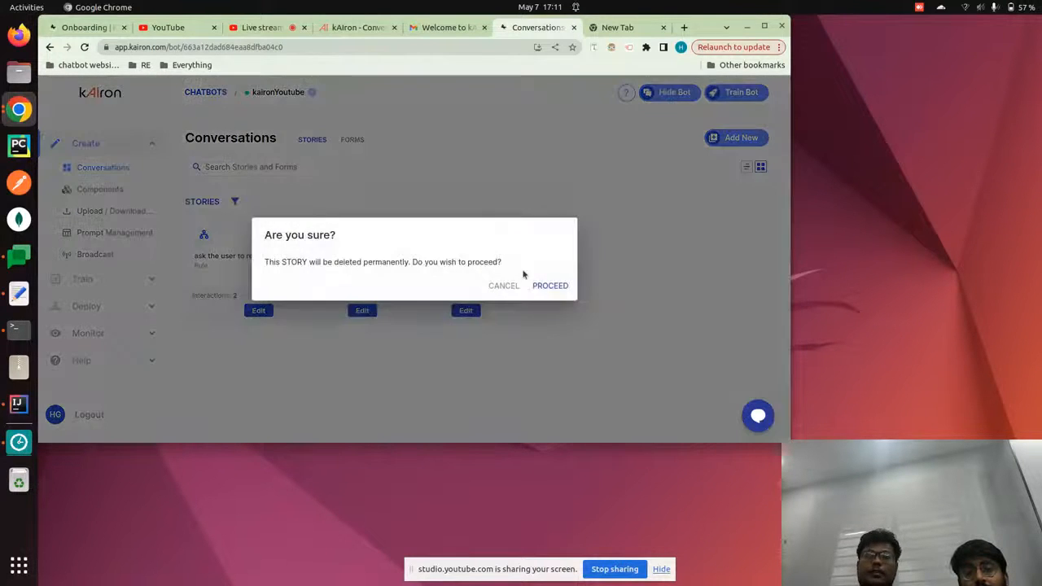
pyautogui.click(551, 287)
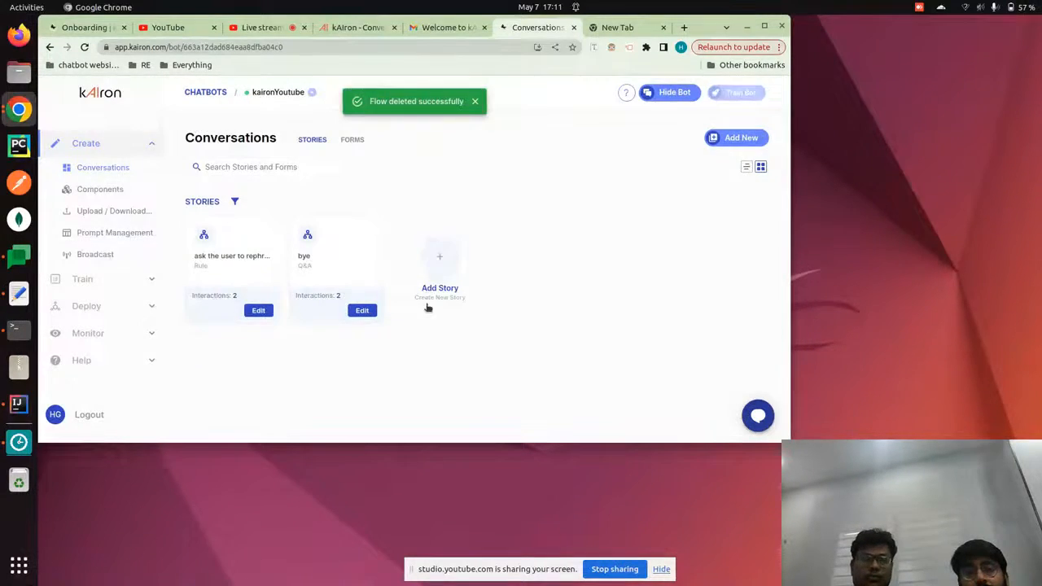
# Create a new story from the Rule template and place the existing greet intent on its canvas.
pyautogui.click(436, 267)
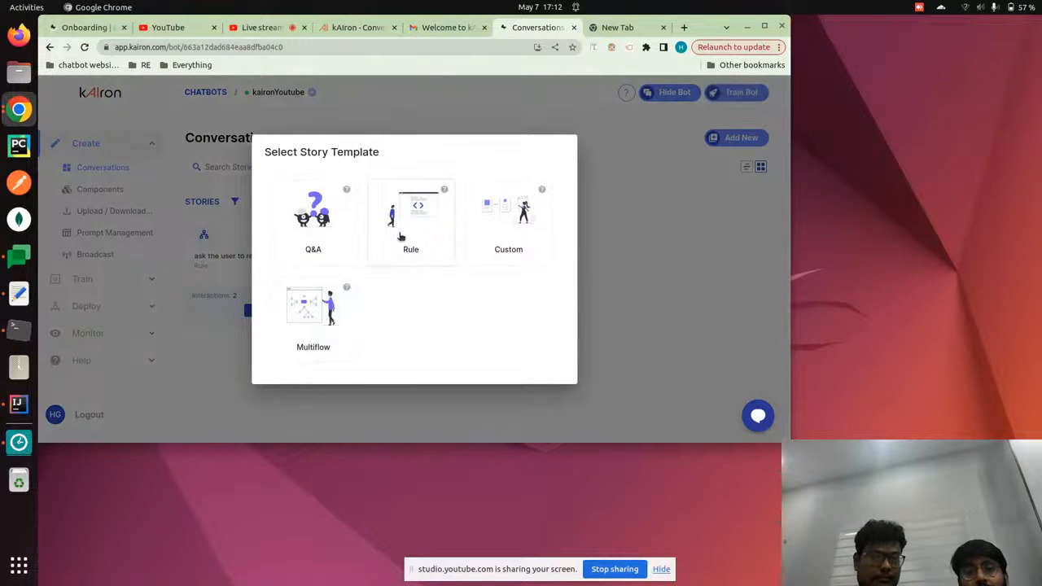
pyautogui.click(400, 237)
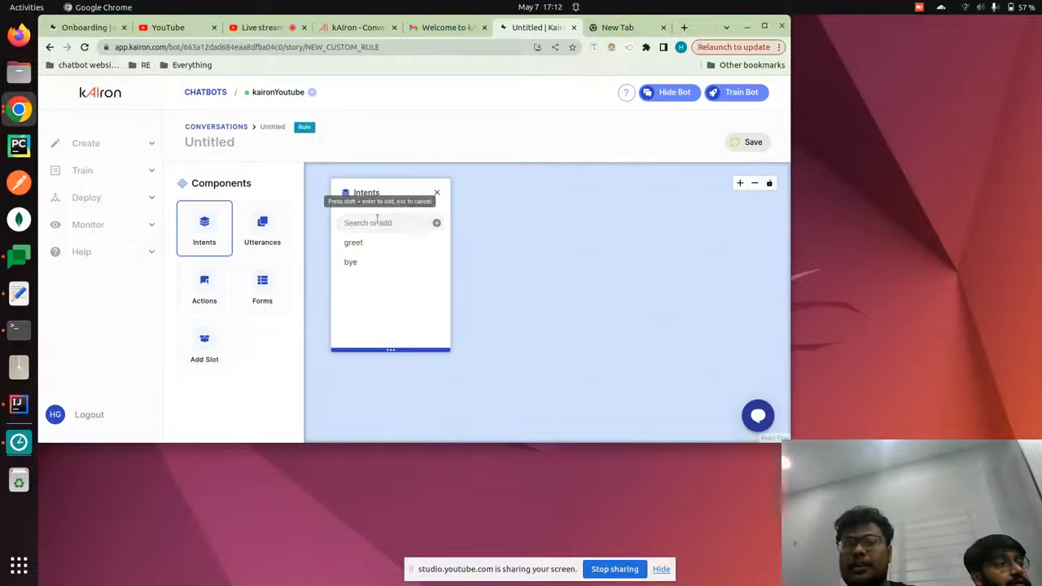
pyautogui.click(436, 244)
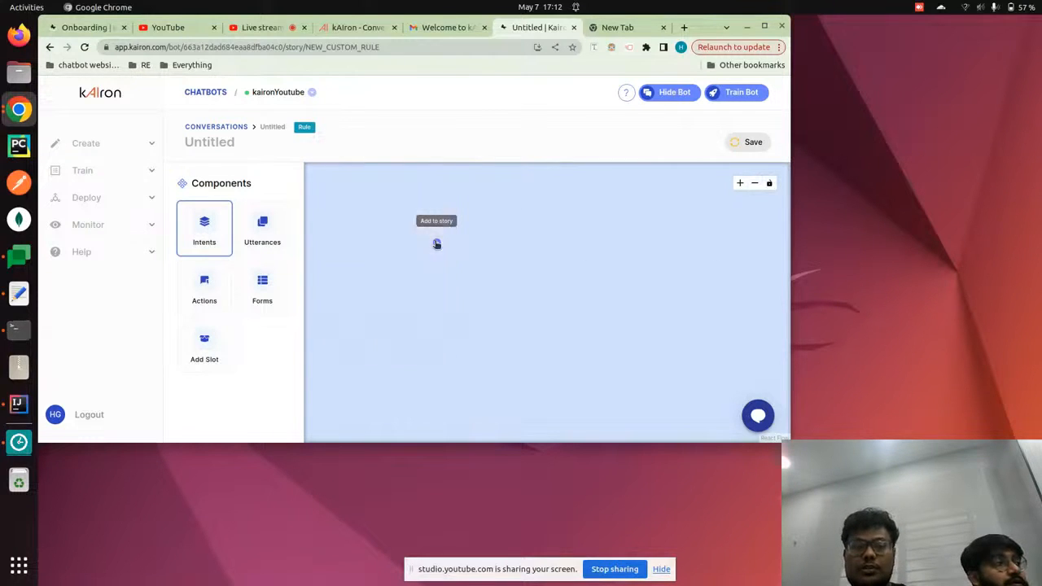
pyautogui.click(555, 204)
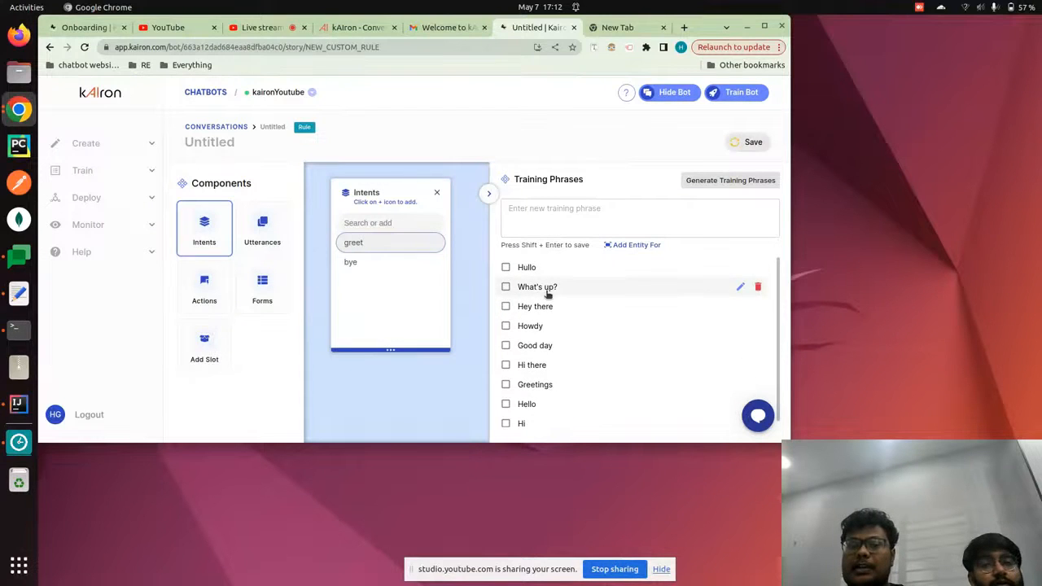
pyautogui.click(485, 194)
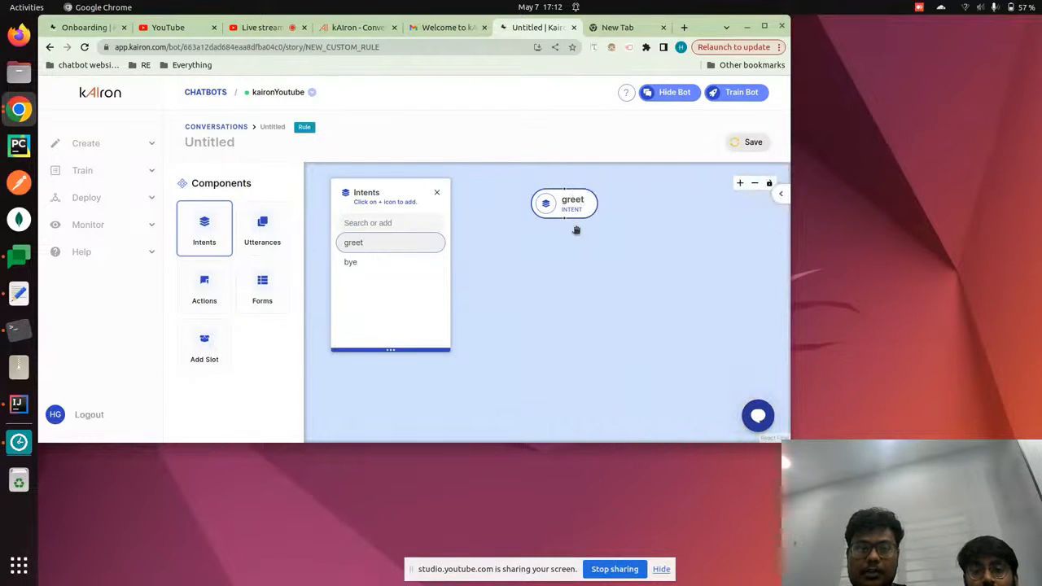
# Find the existing utter_greet utterance and add it to the rule as the response to the greet intent.
pyautogui.click(358, 27)
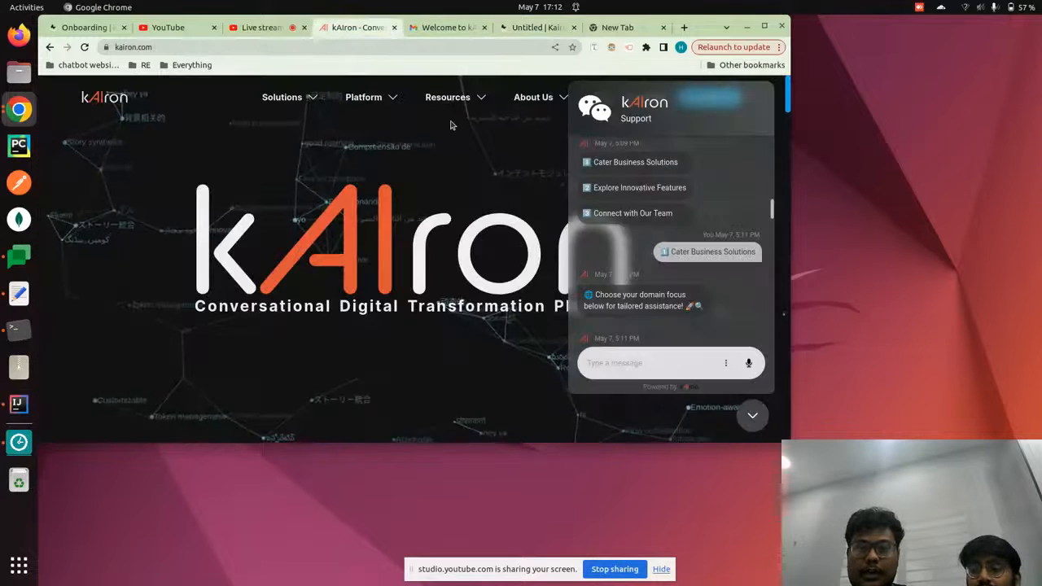
pyautogui.click(503, 26)
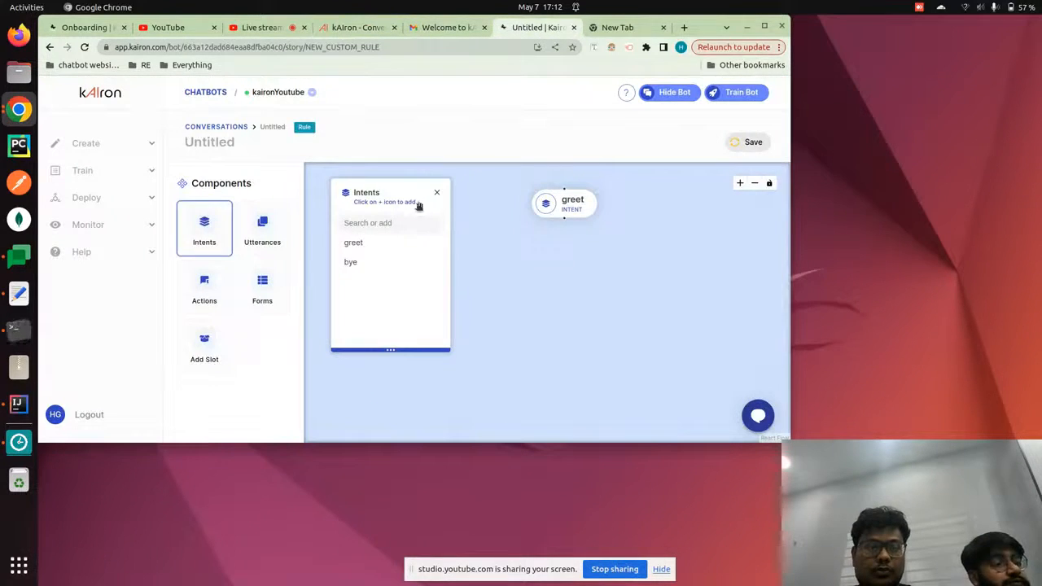
pyautogui.click(280, 234)
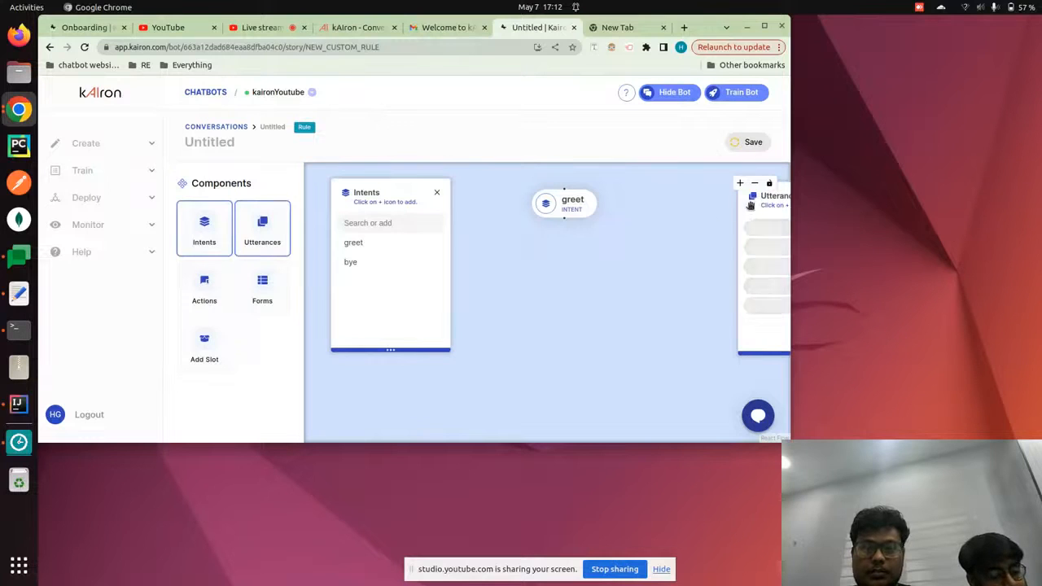
pyautogui.moveTo(742, 205); pyautogui.dragTo(632, 200)
pyautogui.click(661, 218)
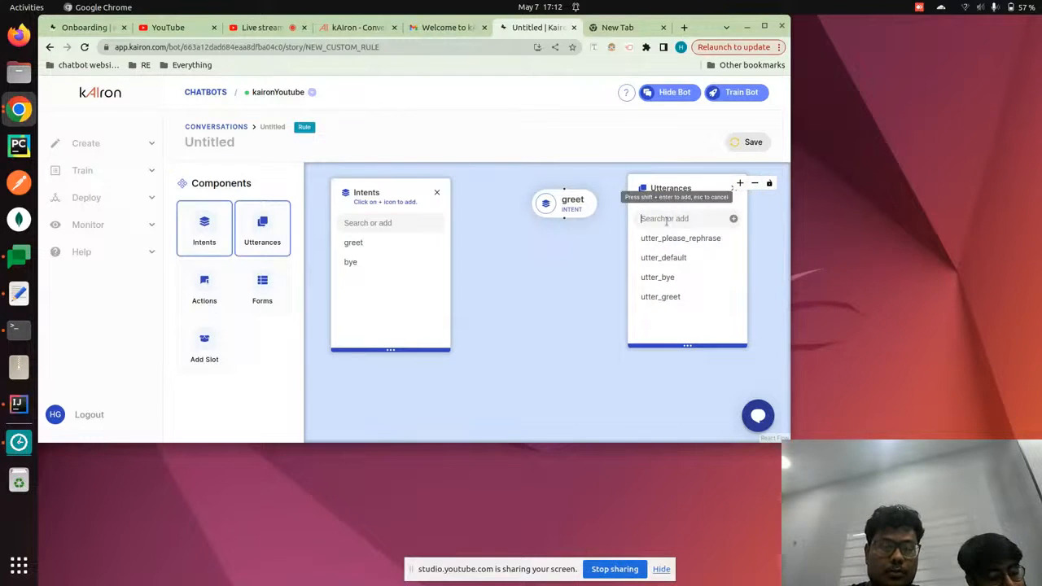
pyautogui.write('utter_greet')
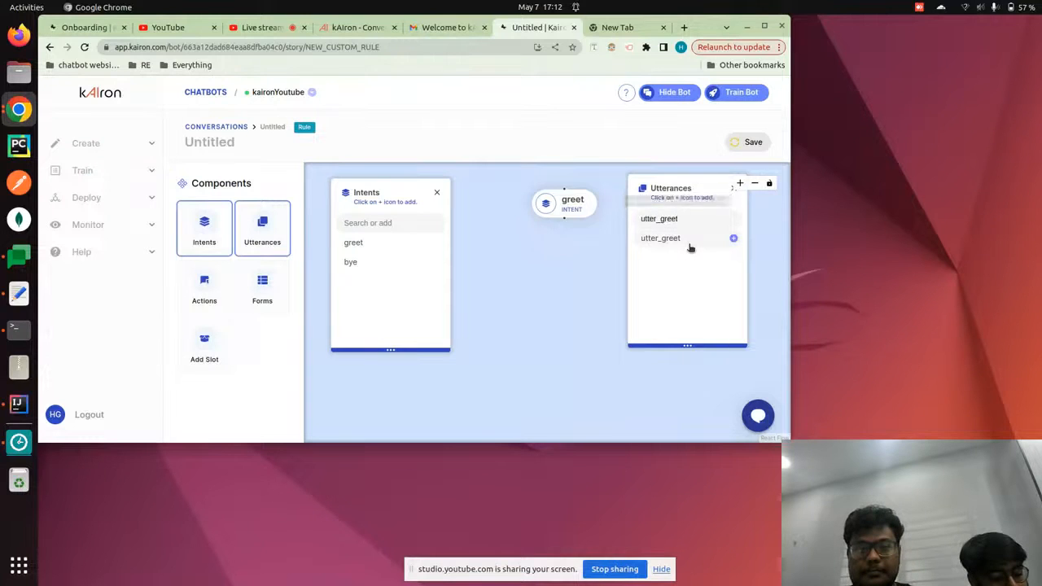
pyautogui.click(689, 244)
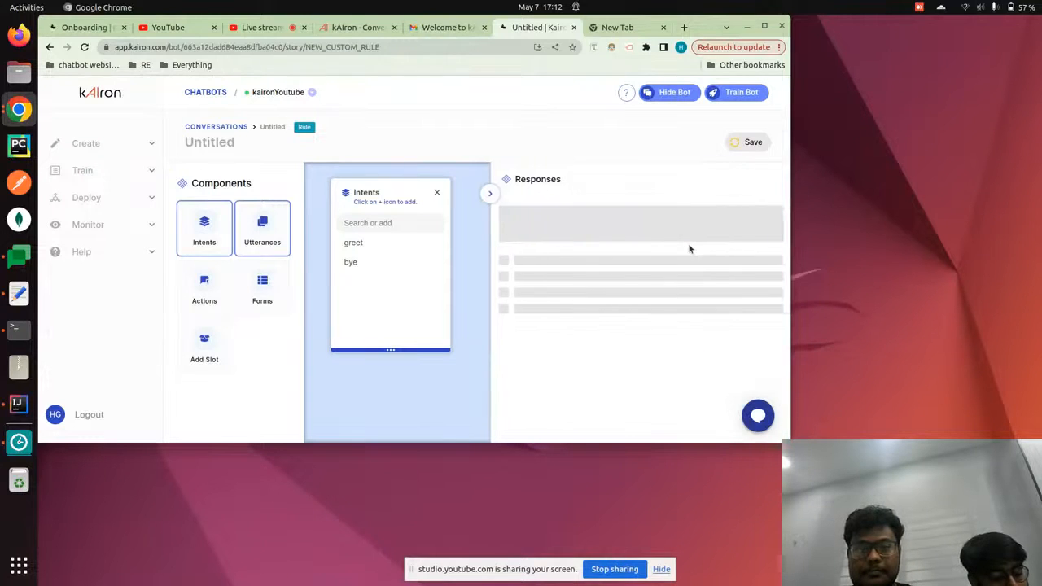
pyautogui.click(489, 192)
pyautogui.click(730, 237)
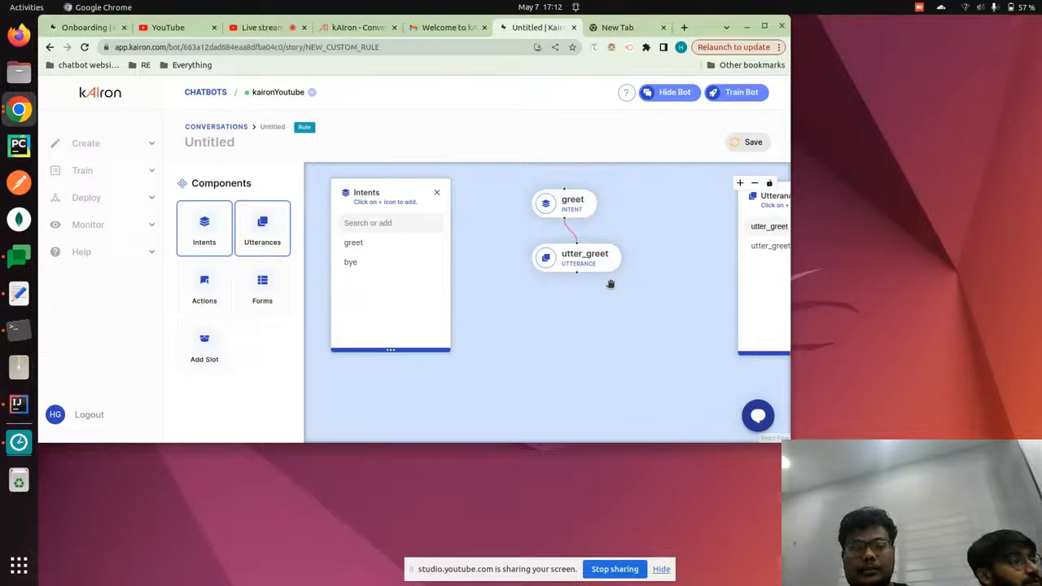
pyautogui.moveTo(573, 328); pyautogui.dragTo(562, 321)
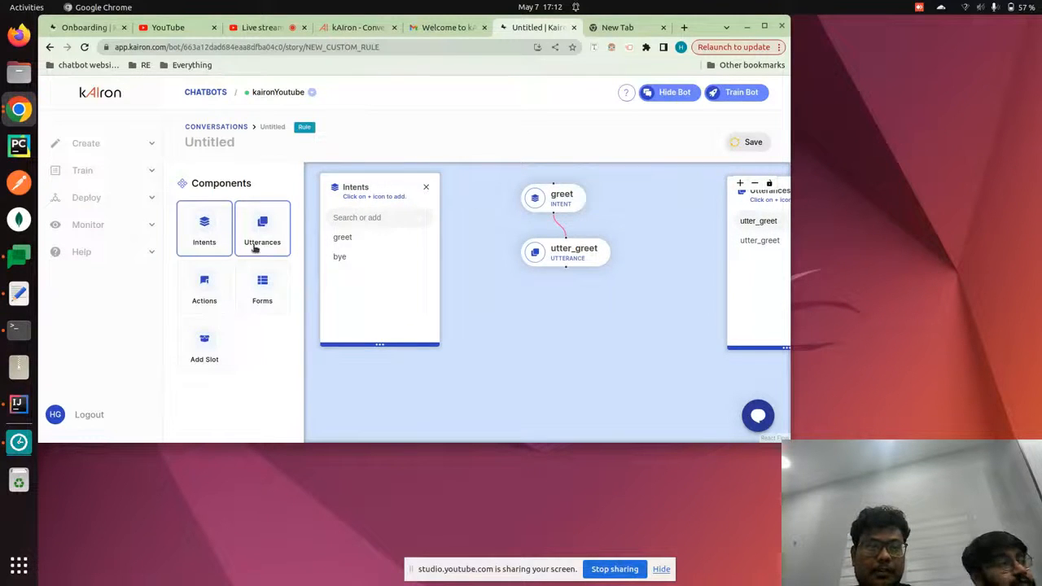
# Check the option buttons that follow the greeting in the kAIron website's support chat.
pyautogui.click(444, 27)
pyautogui.click(359, 27)
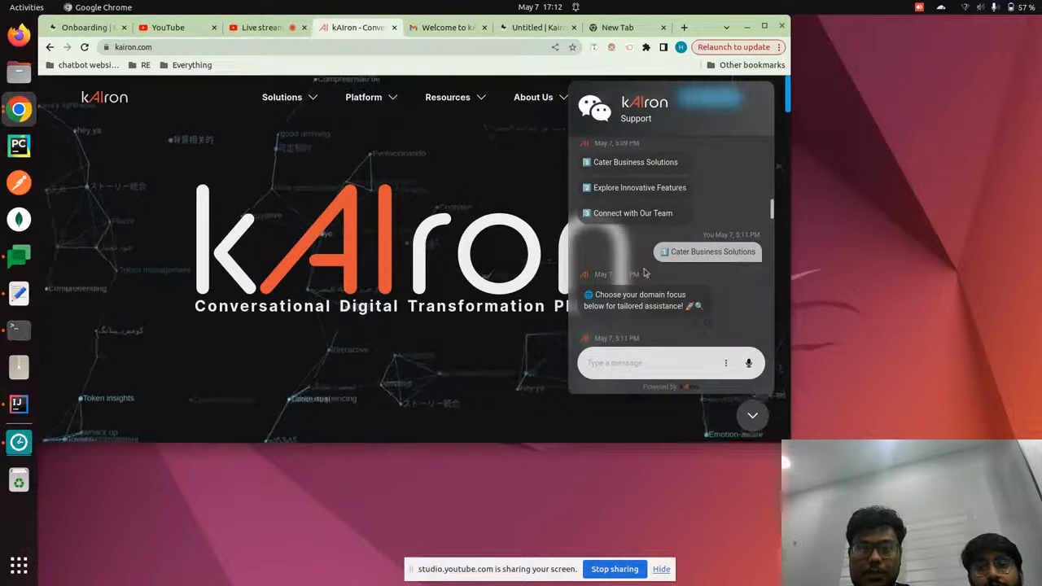
pyautogui.scroll(1, 643, 273)
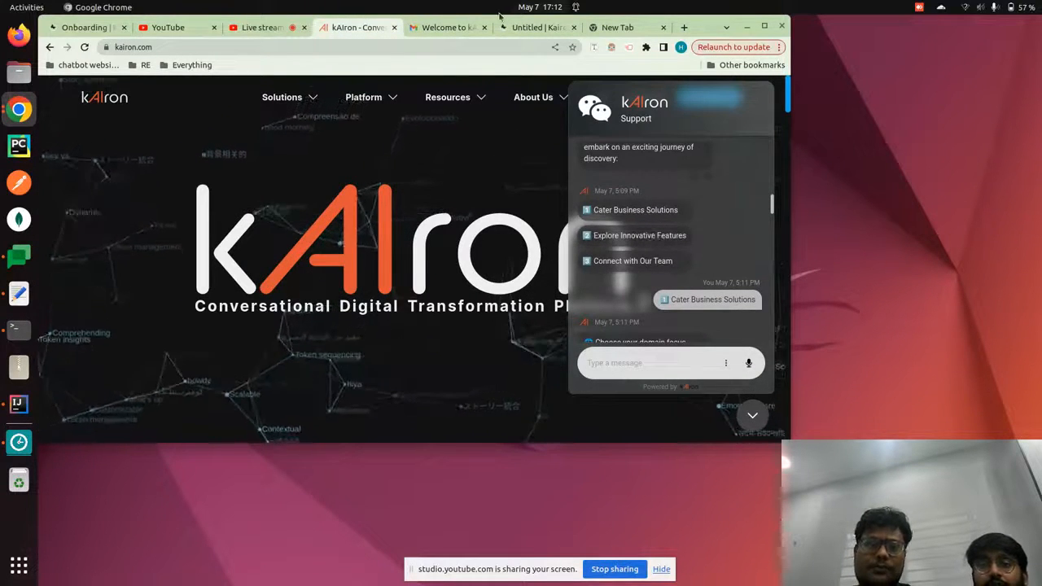
# Switch back to the kaironYoutube rule, create a new utterance named utter_options, and add it to the canvas after utter_greet.
pyautogui.click(533, 27)
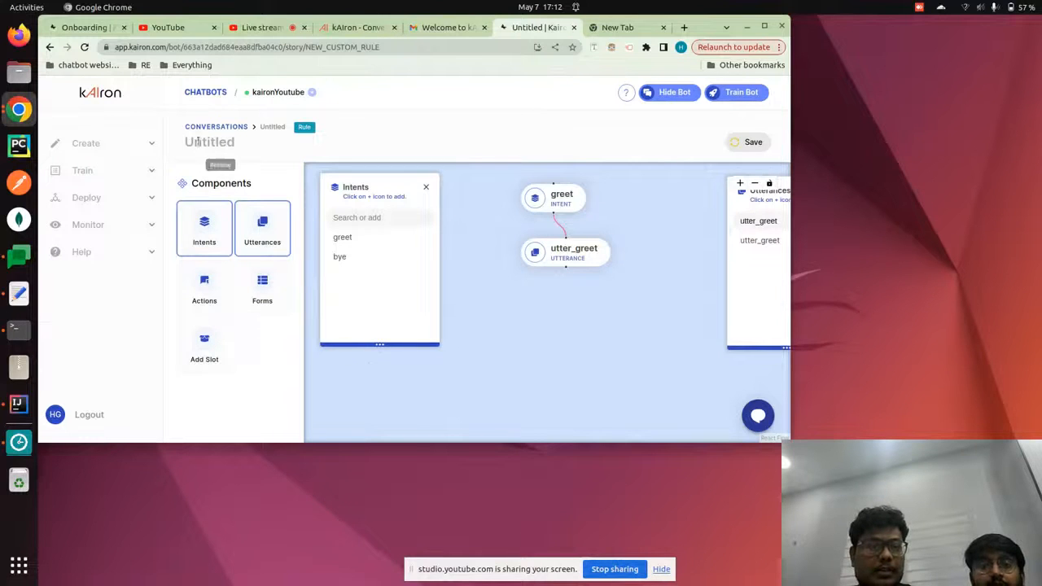
pyautogui.moveTo(755, 194); pyautogui.dragTo(651, 224)
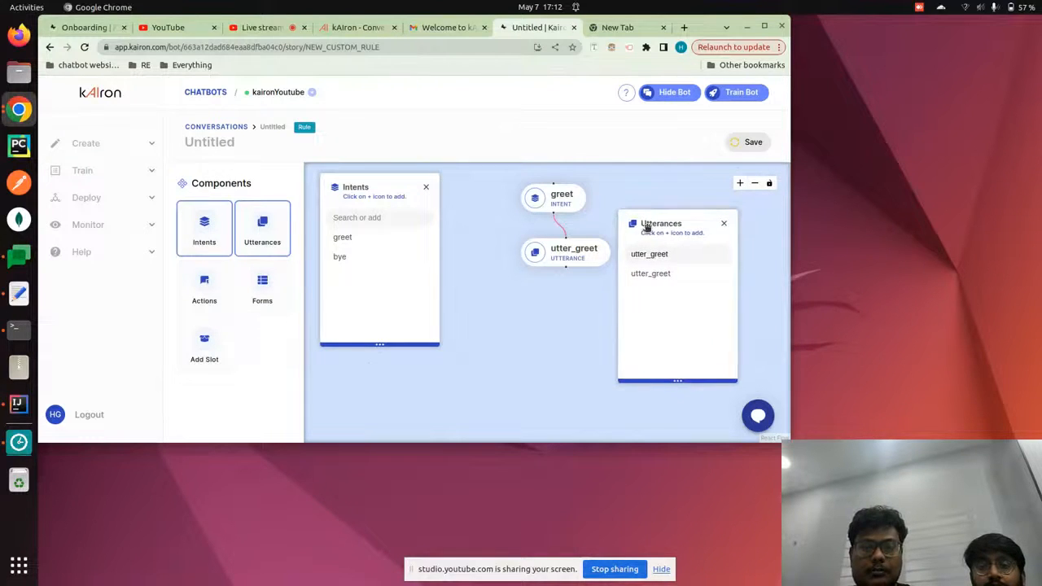
pyautogui.click(652, 253)
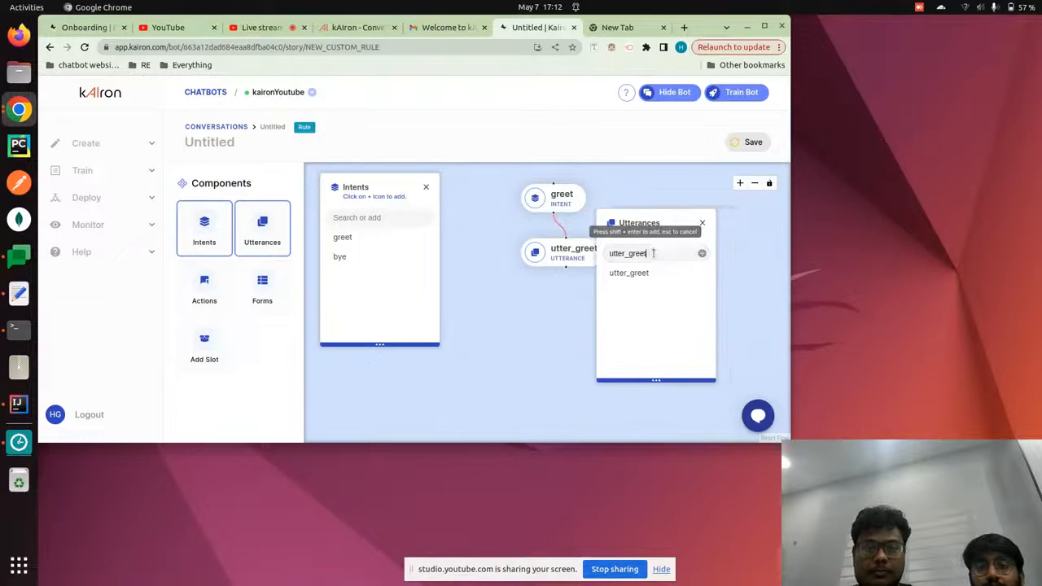
pyautogui.press('BackSpace')
pyautogui.press('BackSpace')
pyautogui.press('BackSpace')
pyautogui.press('BackSpace')
pyautogui.press('BackSpace')
pyautogui.press('BackSpace')
pyautogui.press('BackSpace')
pyautogui.press('BackSpace')
pyautogui.press('BackSpace')
pyautogui.press('BackSpace')
pyautogui.write('u')
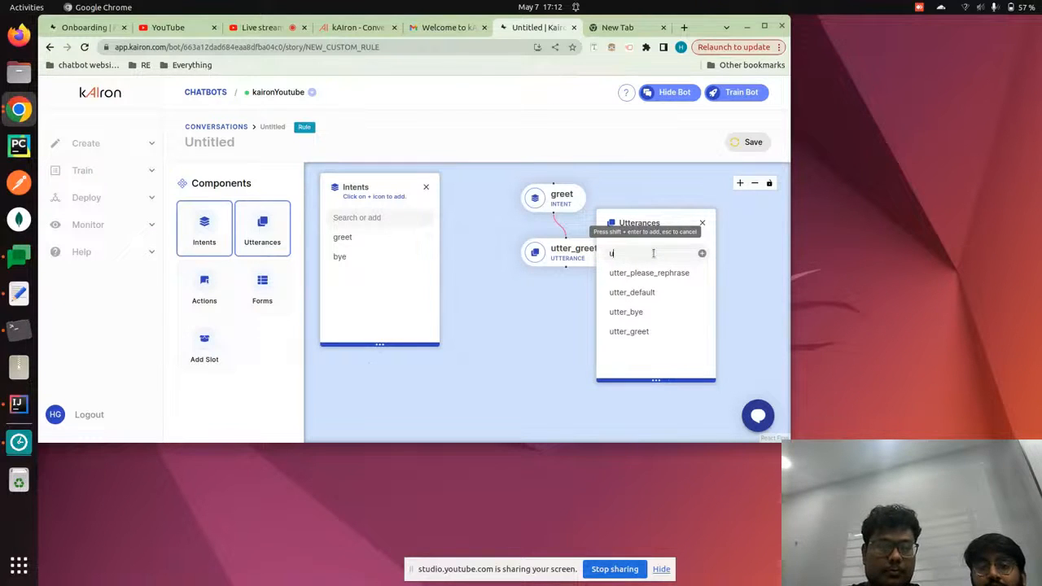
pyautogui.write('tter_')
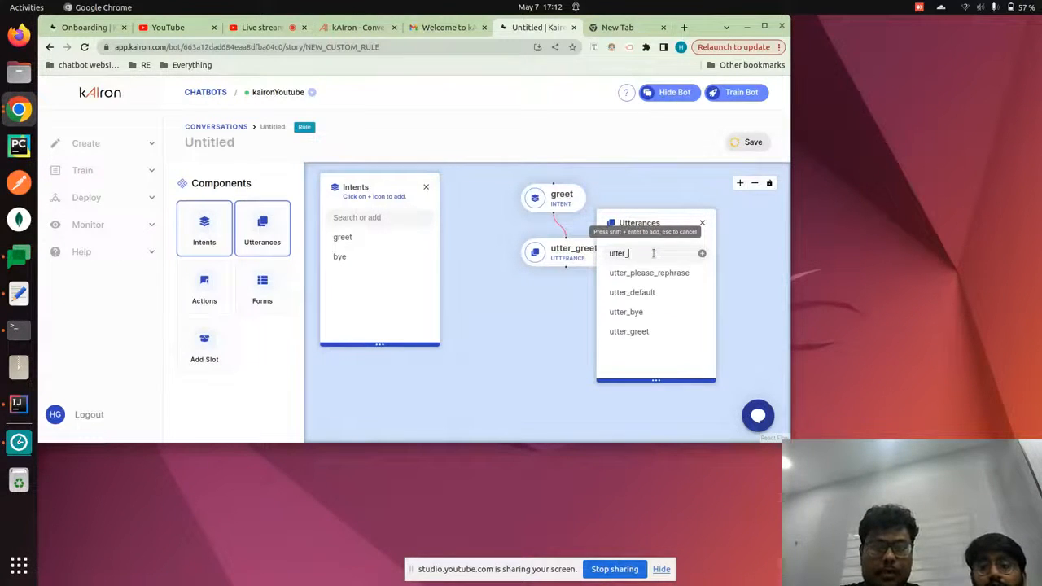
pyautogui.write('options')
pyautogui.hotkey('shift', 'Return')
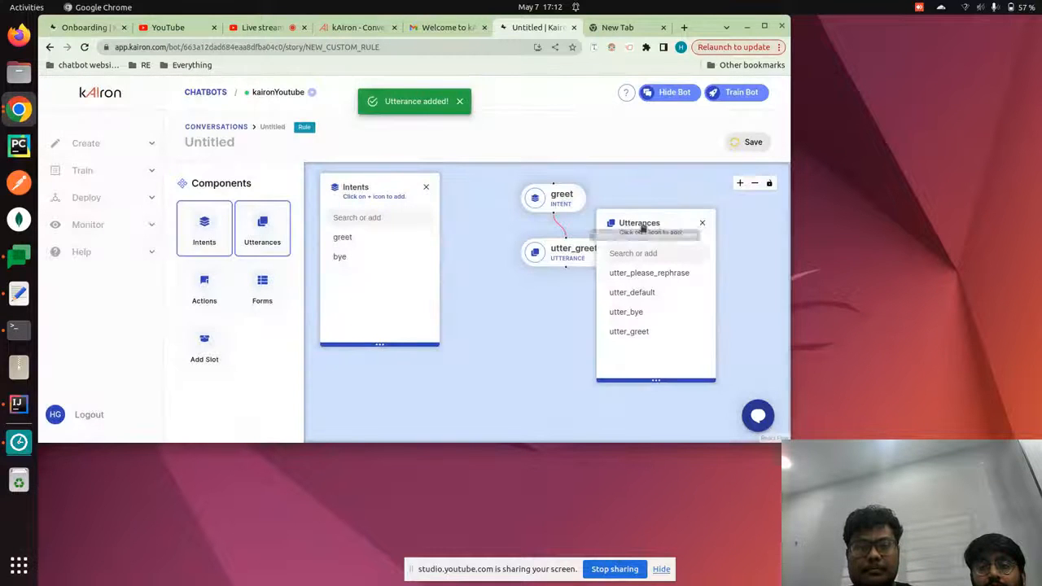
pyautogui.moveTo(643, 236); pyautogui.dragTo(713, 218)
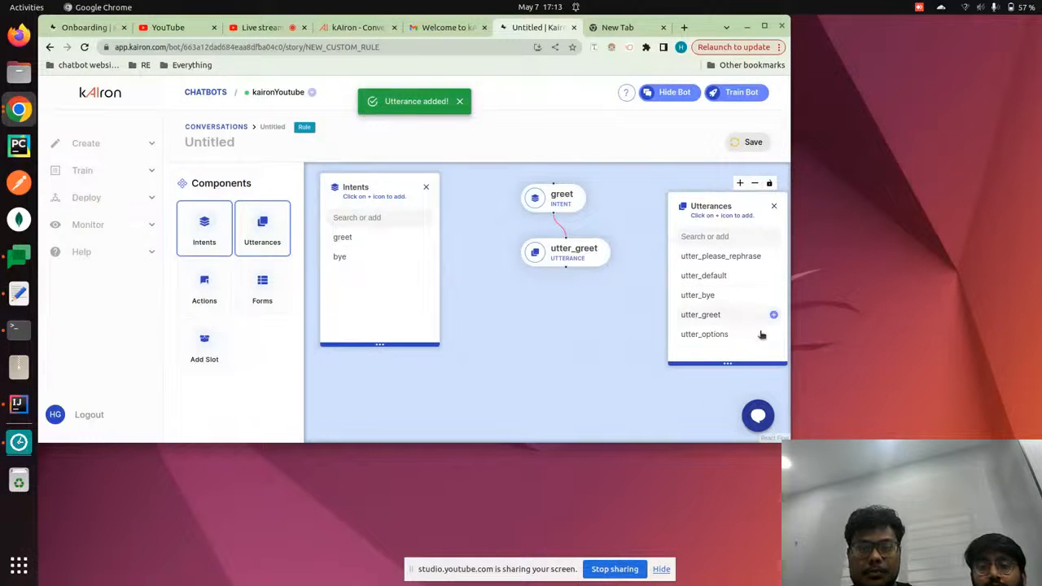
pyautogui.click(774, 333)
# Start a content list response for utter_options and add "Business Solutions" as its first item.
pyautogui.click(557, 306)
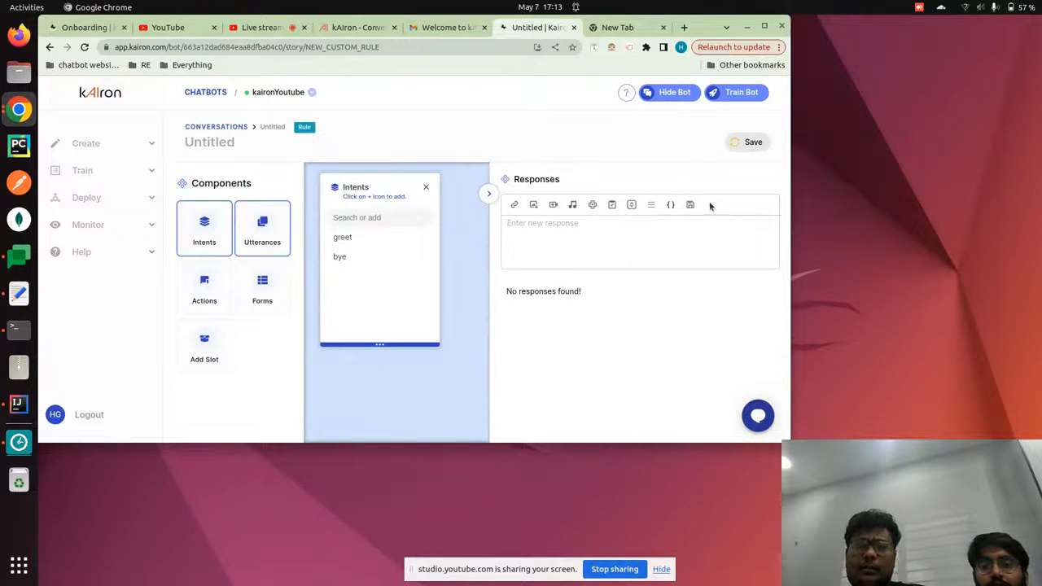
pyautogui.click(650, 206)
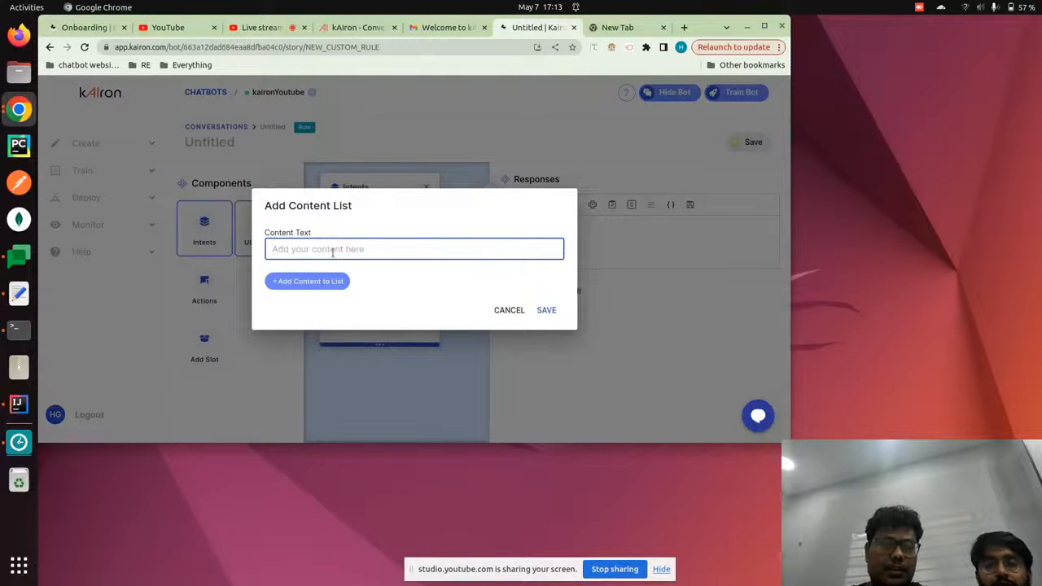
pyautogui.write('Bussi')
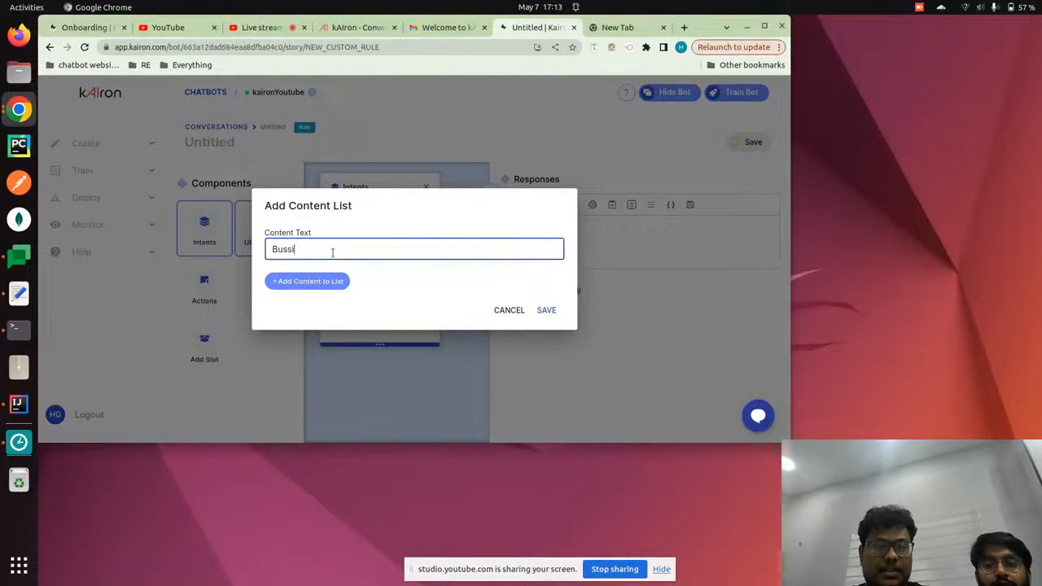
pyautogui.write('ess')
pyautogui.press('BackSpace')
pyautogui.press('BackSpace')
pyautogui.press('BackSpace')
pyautogui.press('BackSpace')
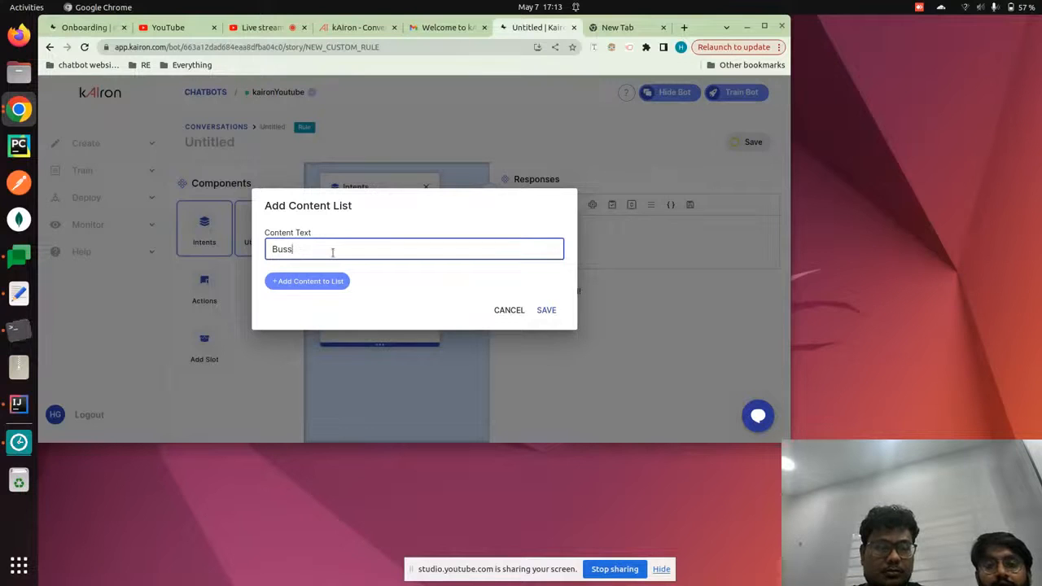
pyautogui.write('n')
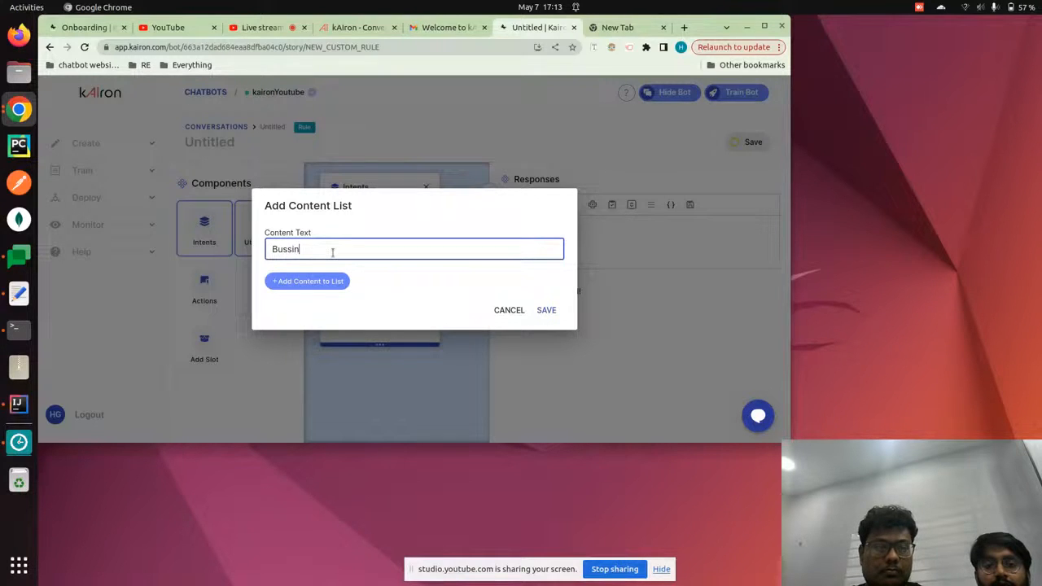
pyautogui.write('ess Solutions')
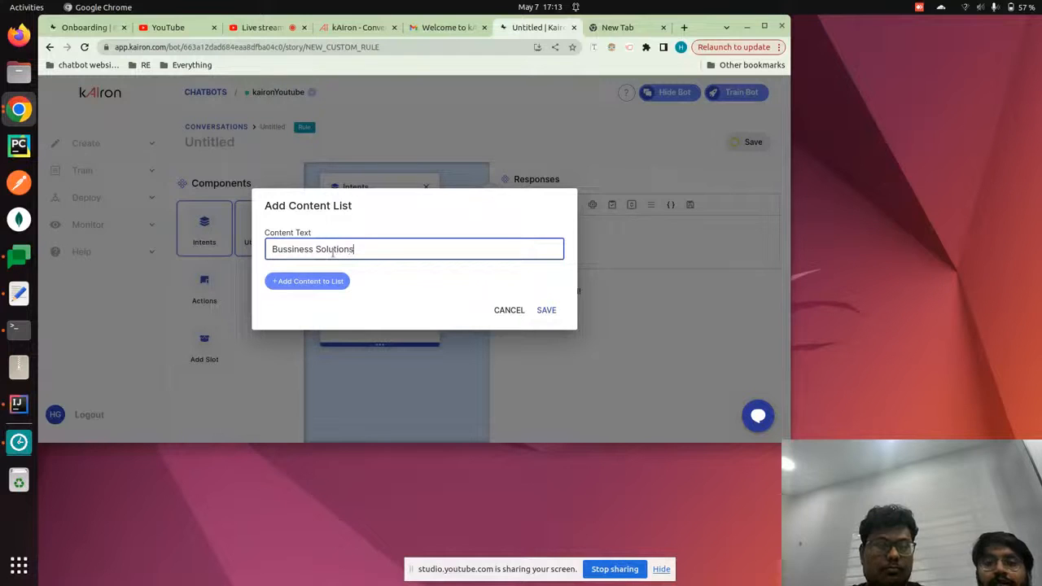
pyautogui.click(290, 249)
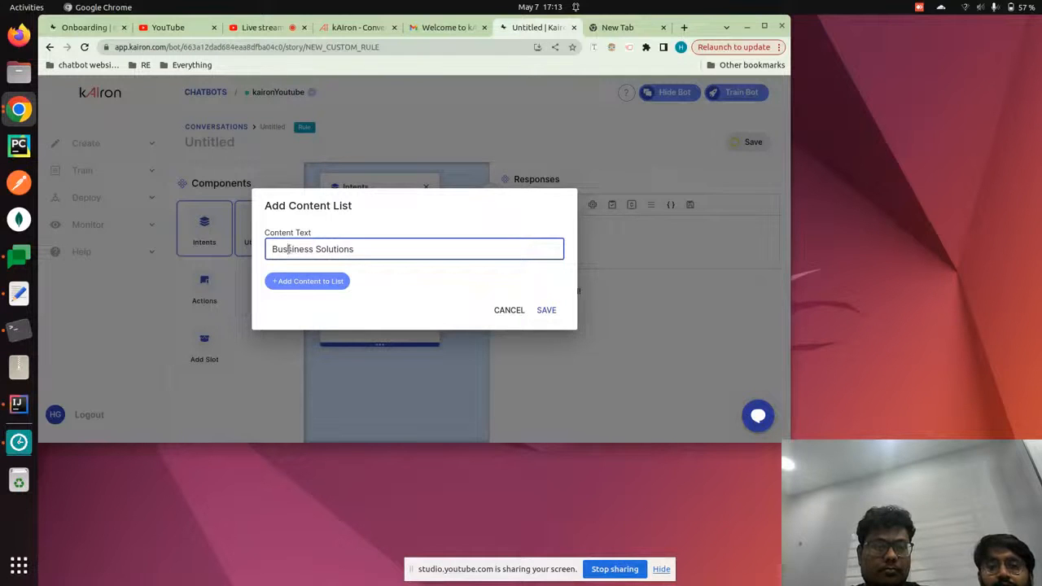
pyautogui.press('BackSpace')
pyautogui.click(546, 310)
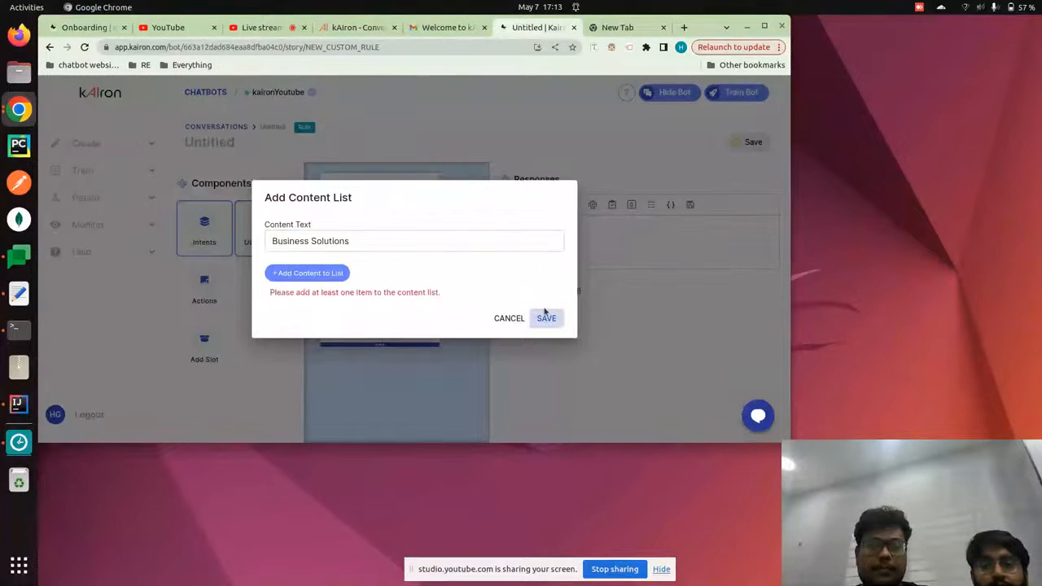
pyautogui.click(369, 240)
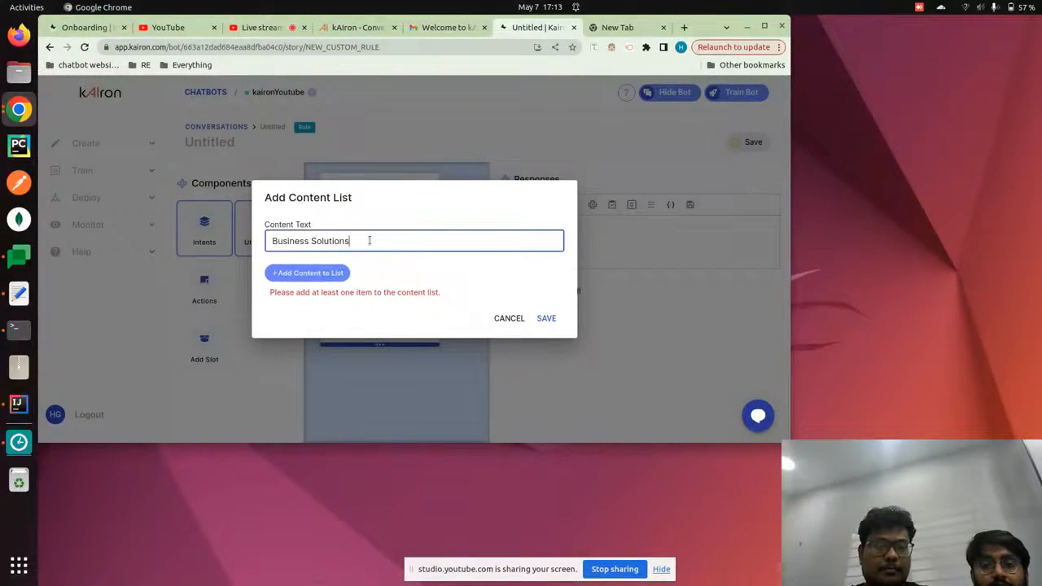
pyautogui.click(342, 273)
# Add "Connect with our team" as the second item of the content list.
pyautogui.click(363, 236)
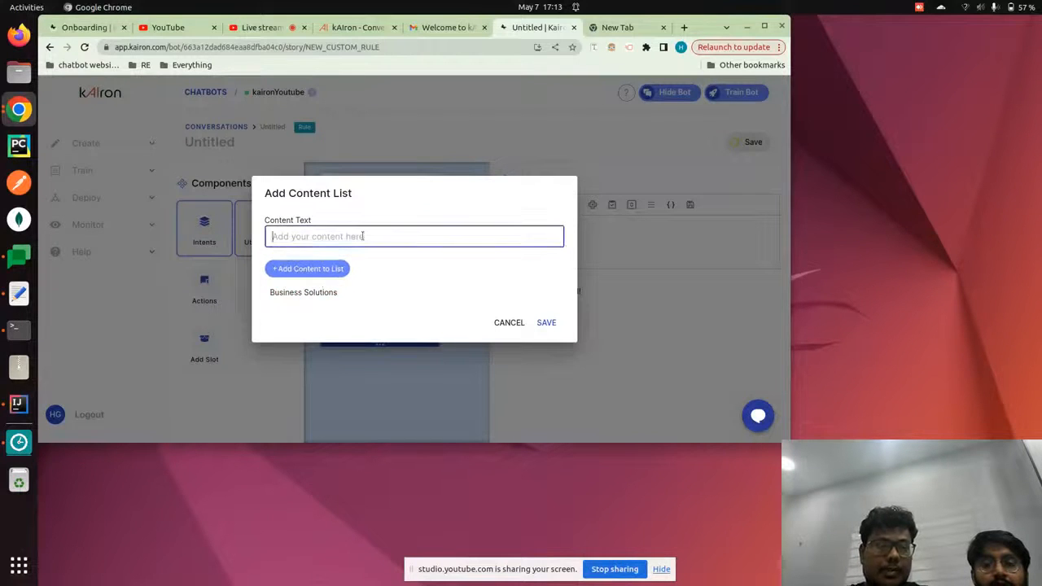
pyautogui.write('Conec')
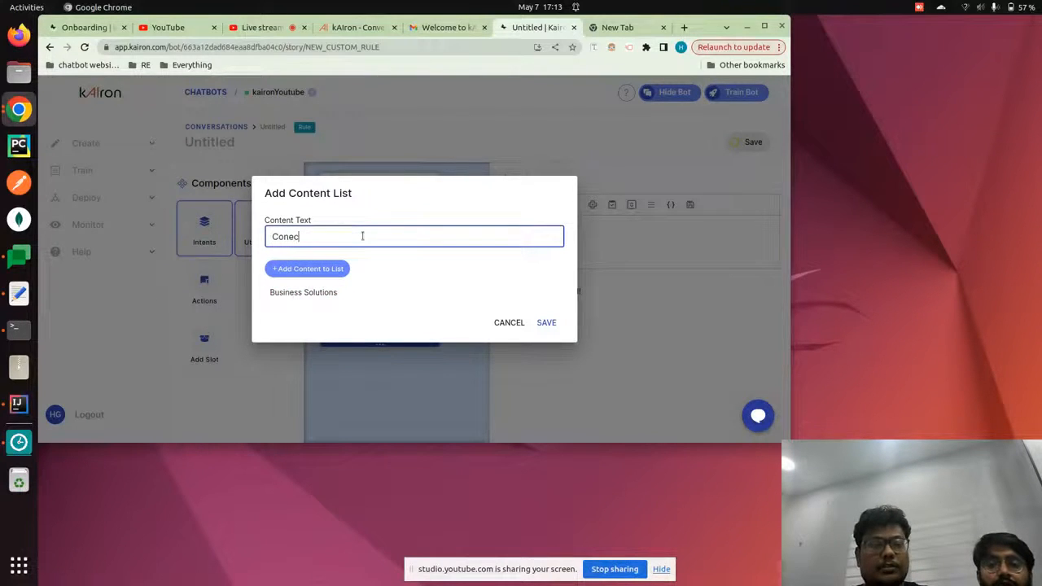
pyautogui.press('BackSpace')
pyautogui.press('BackSpace')
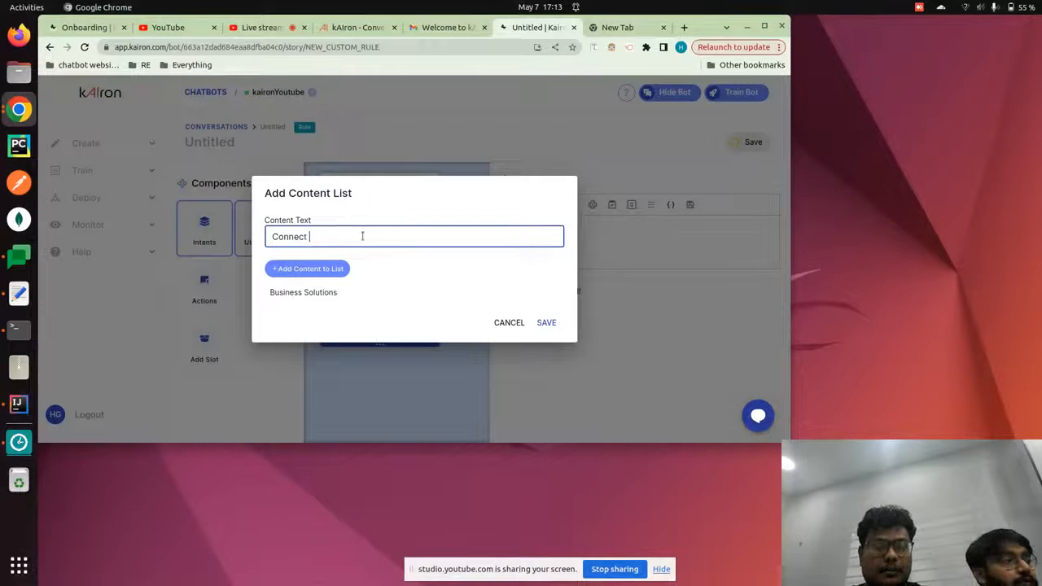
pyautogui.write('nect with out team')
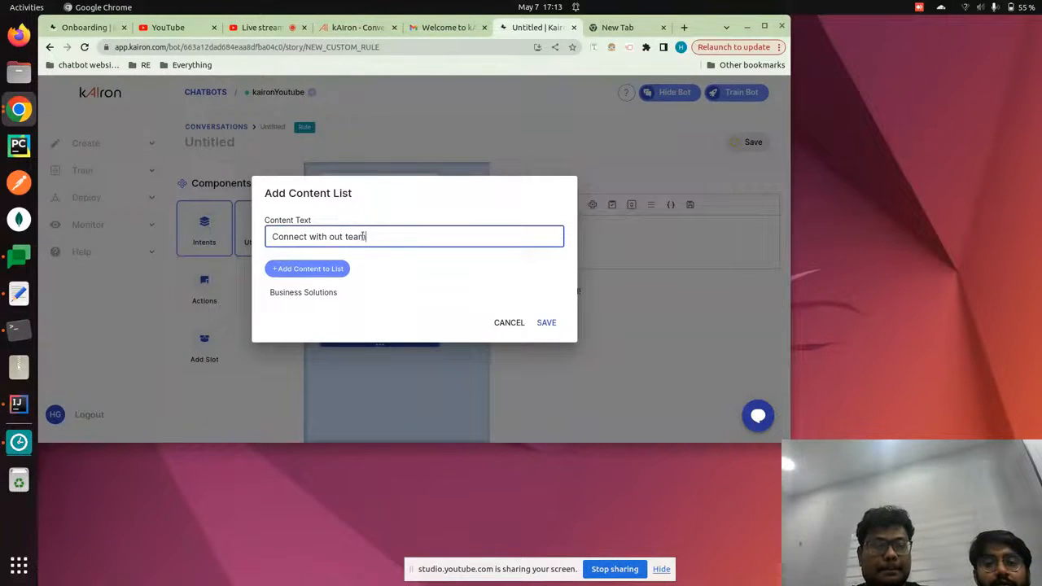
pyautogui.click(308, 270)
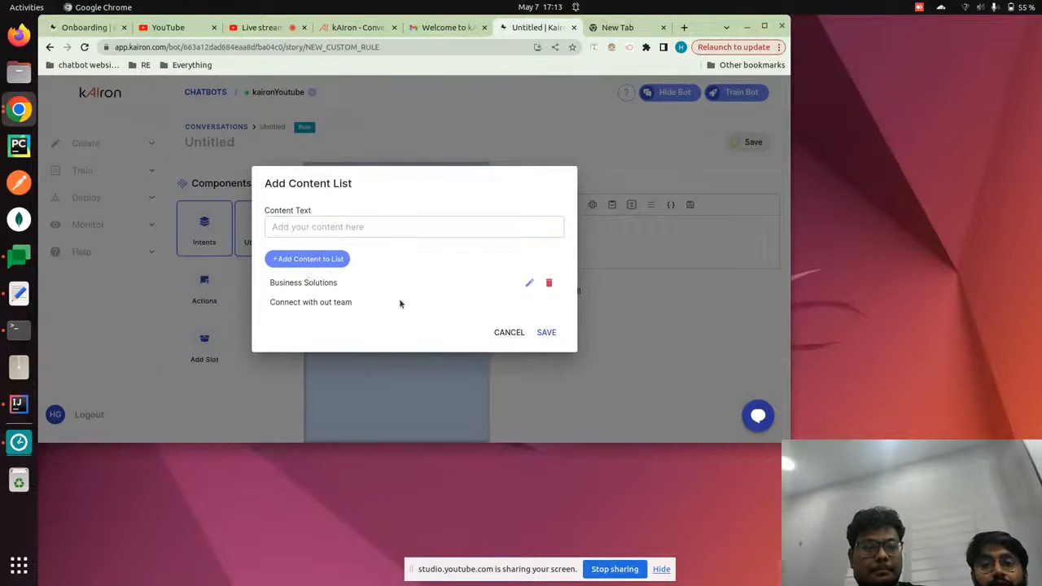
pyautogui.click(527, 302)
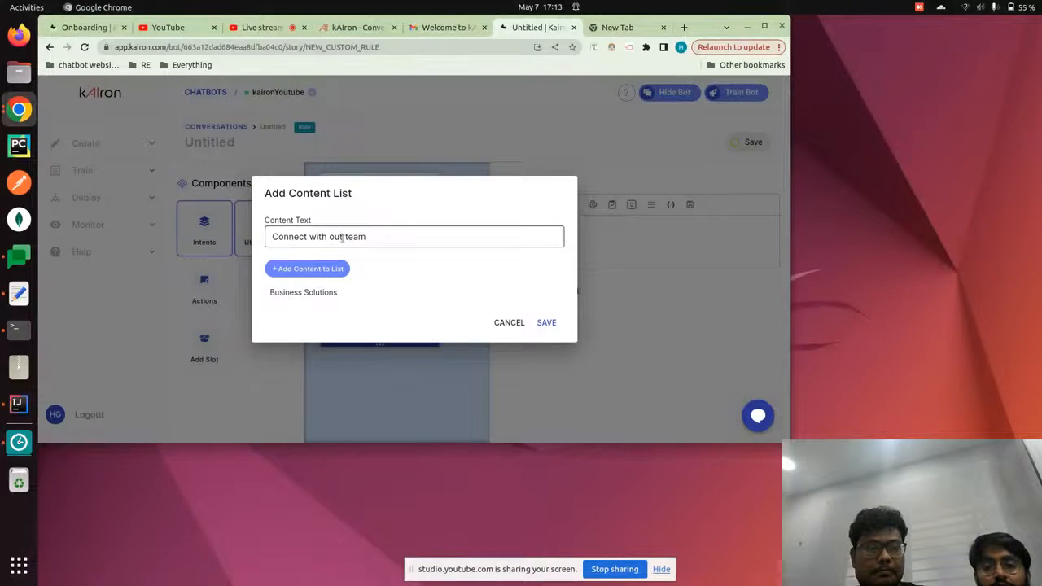
pyautogui.click(342, 236)
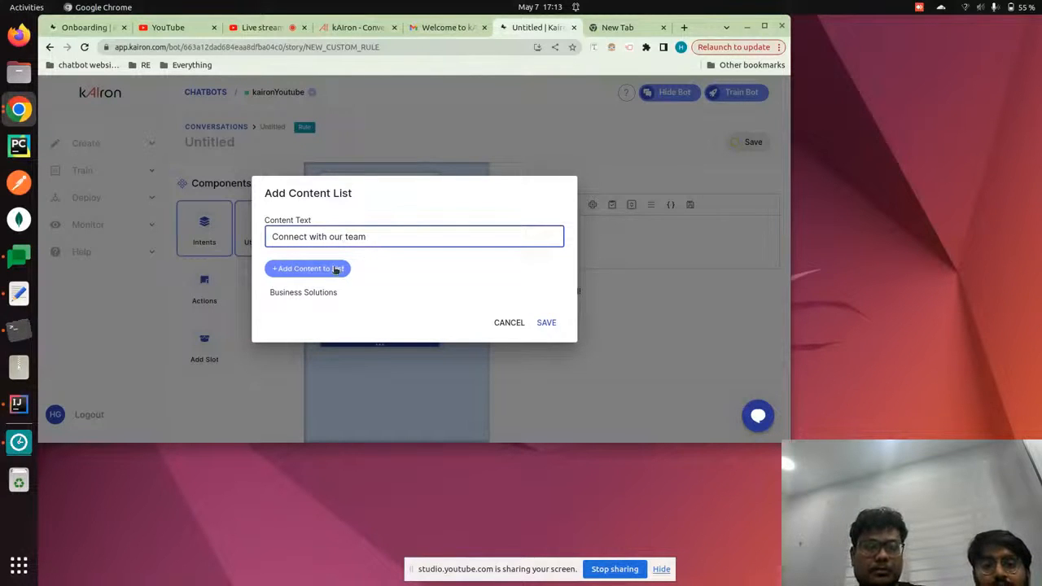
pyautogui.click(336, 269)
# Save the two-item content list as a response of utter_options and return to the rule canvas.
pyautogui.click(547, 332)
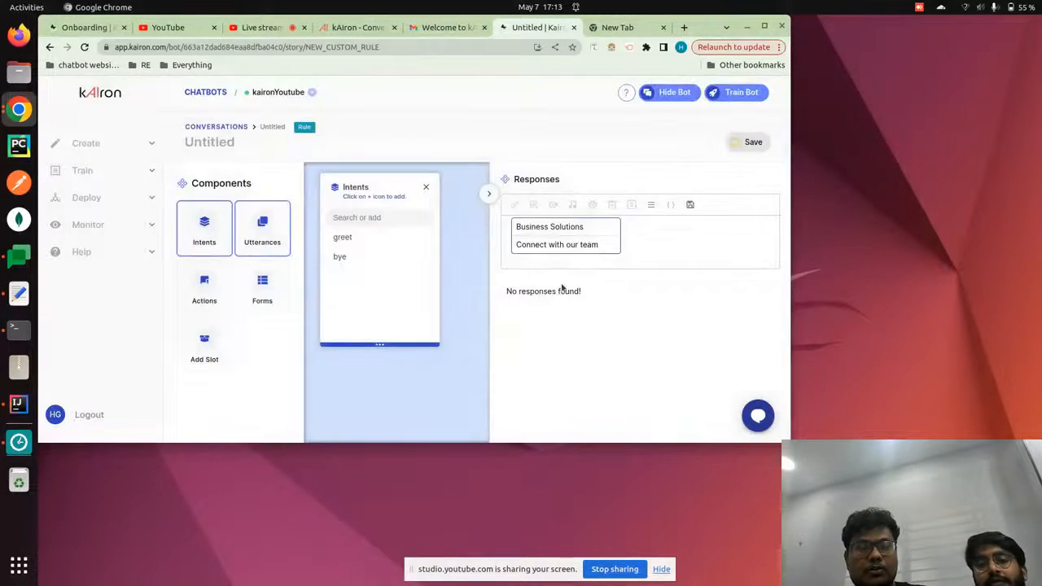
pyautogui.press('BackSpace')
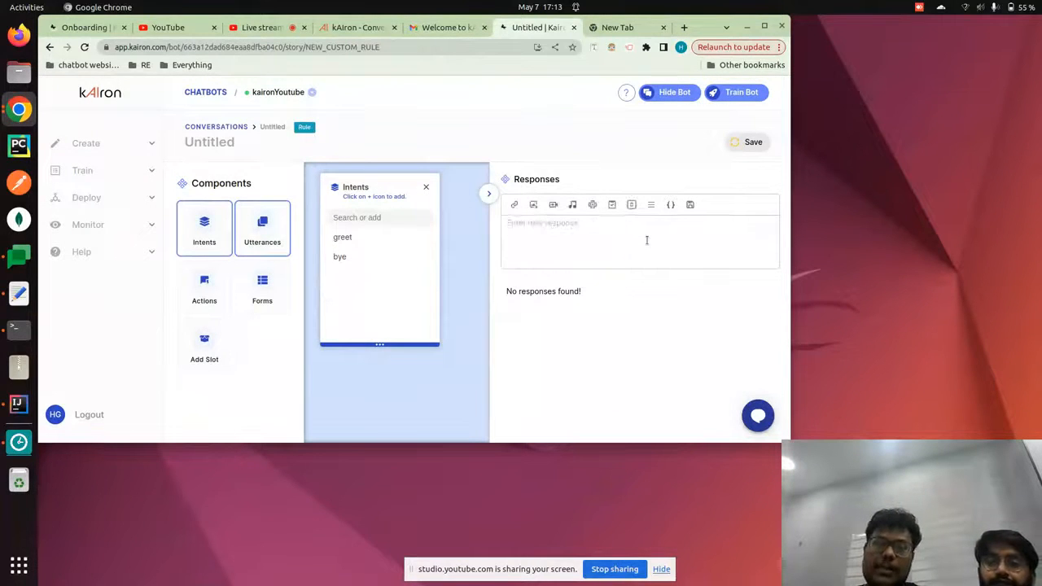
pyautogui.click(489, 194)
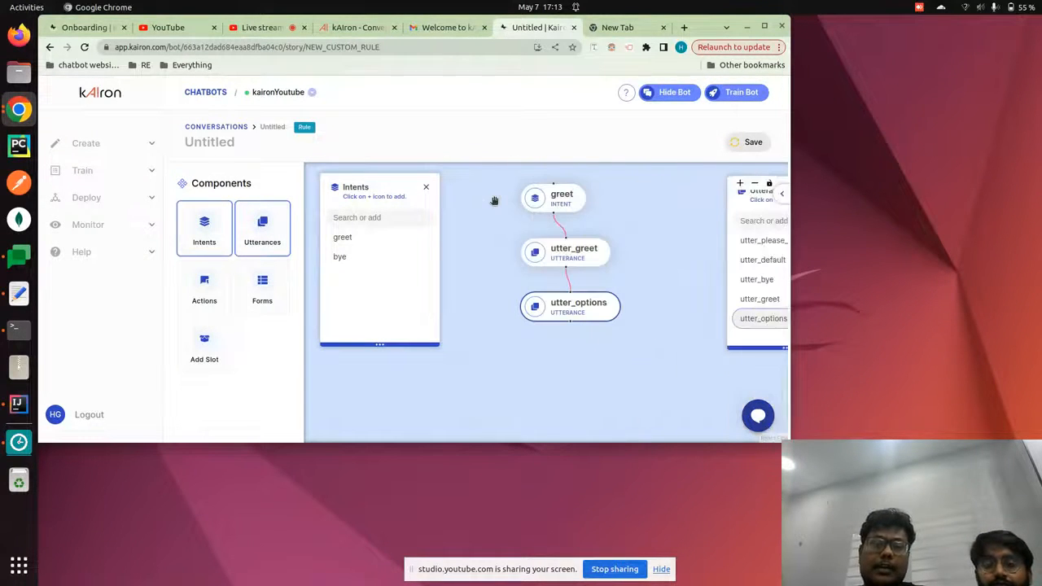
# Check the responses of the utter_greet and utter_options utterances in the rule.
pyautogui.click(577, 257)
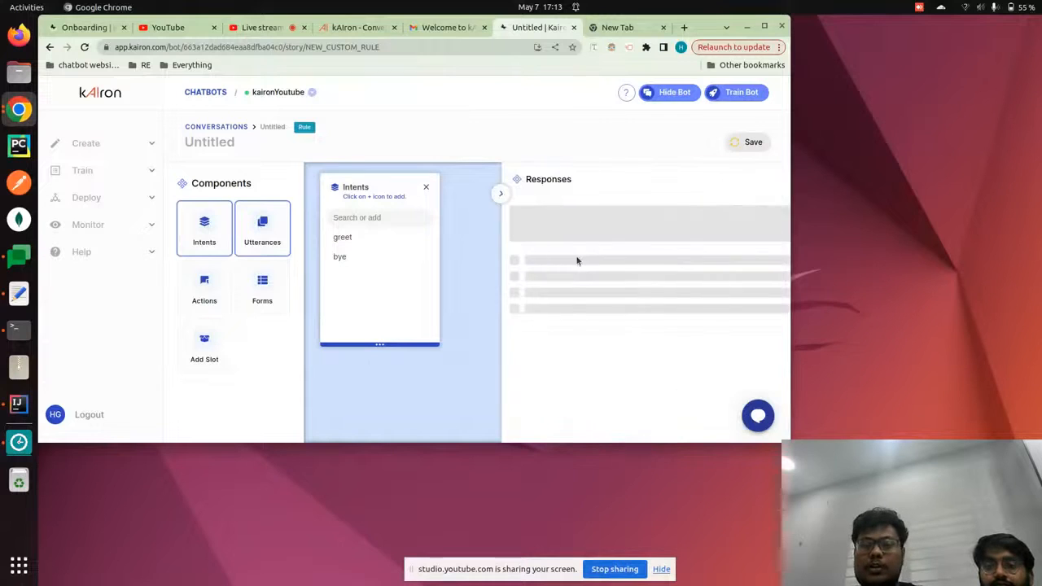
pyautogui.click(456, 289)
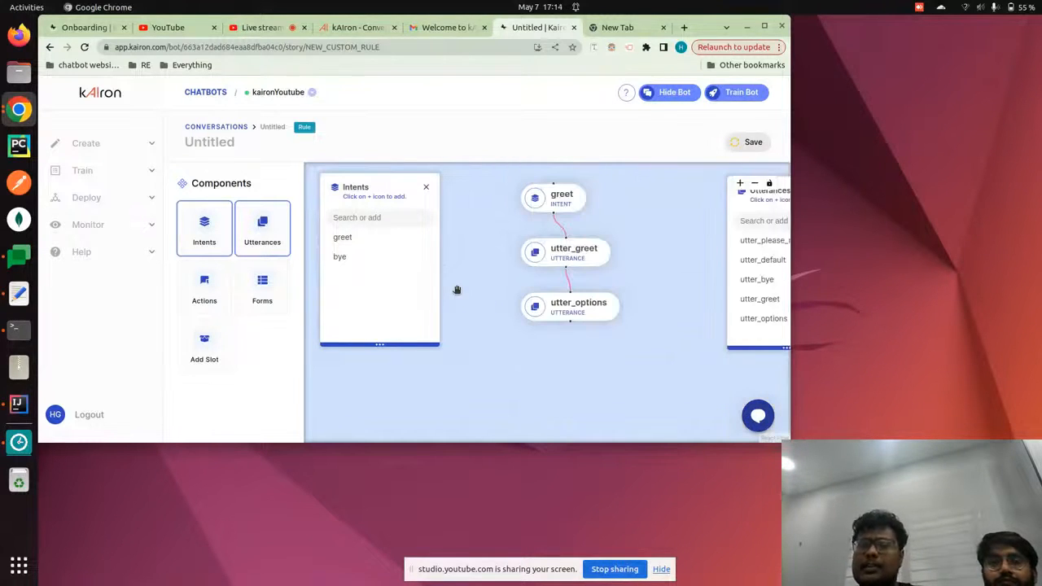
pyautogui.click(558, 306)
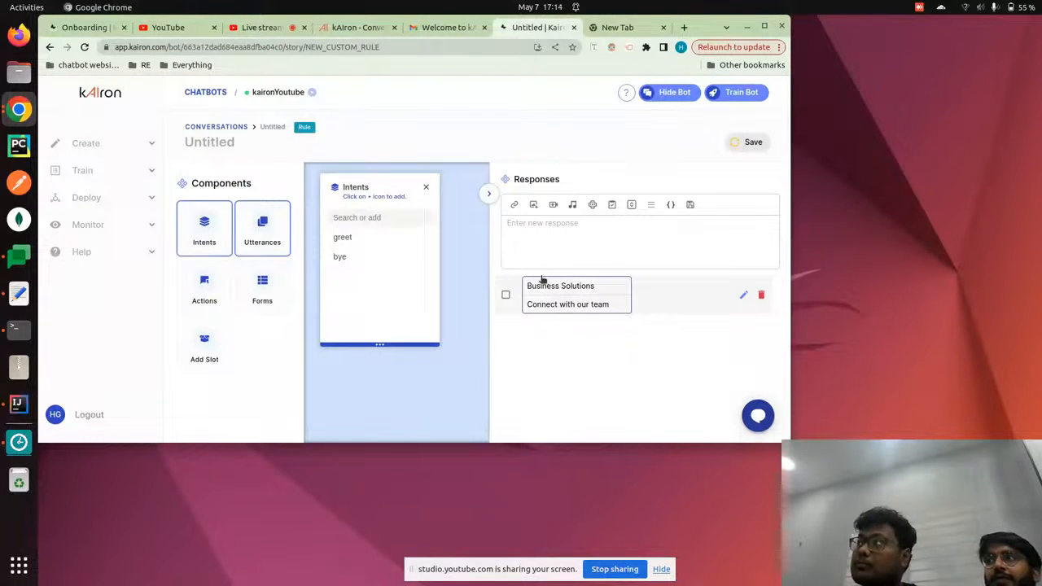
pyautogui.click(487, 195)
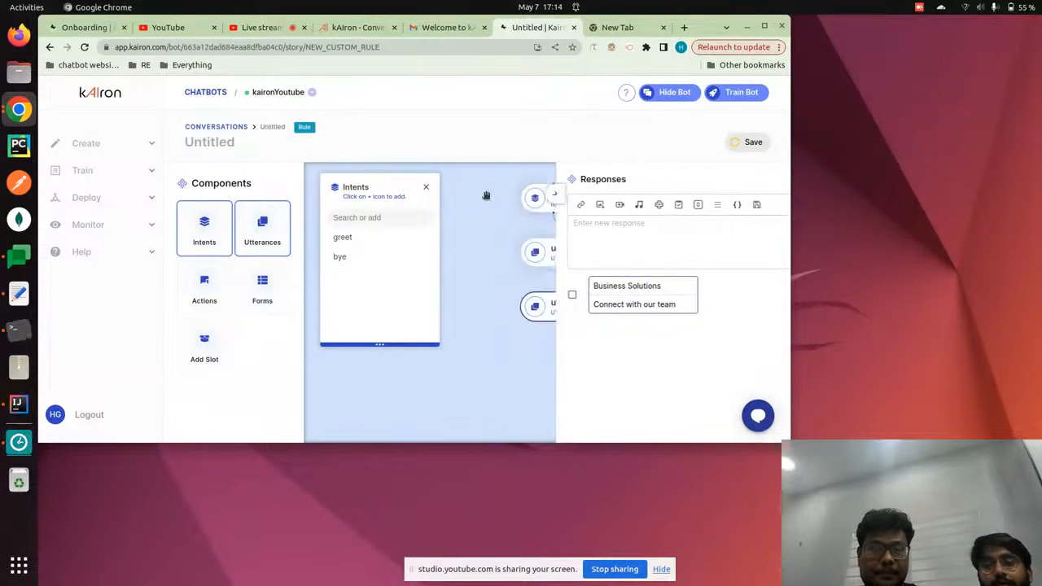
# Name the untitled rule "greet" and save it.
pyautogui.click(210, 142)
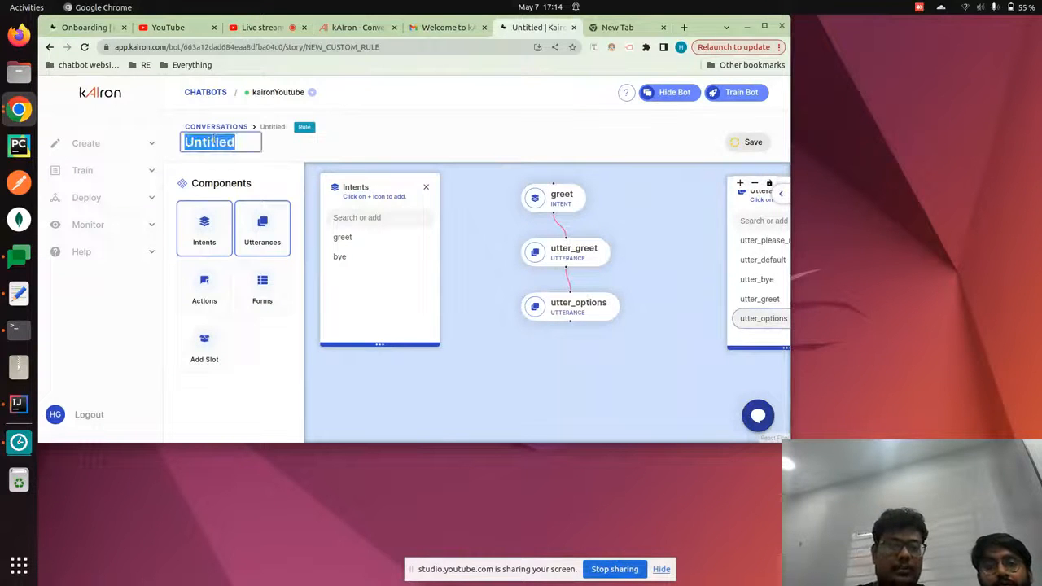
pyautogui.write('greet')
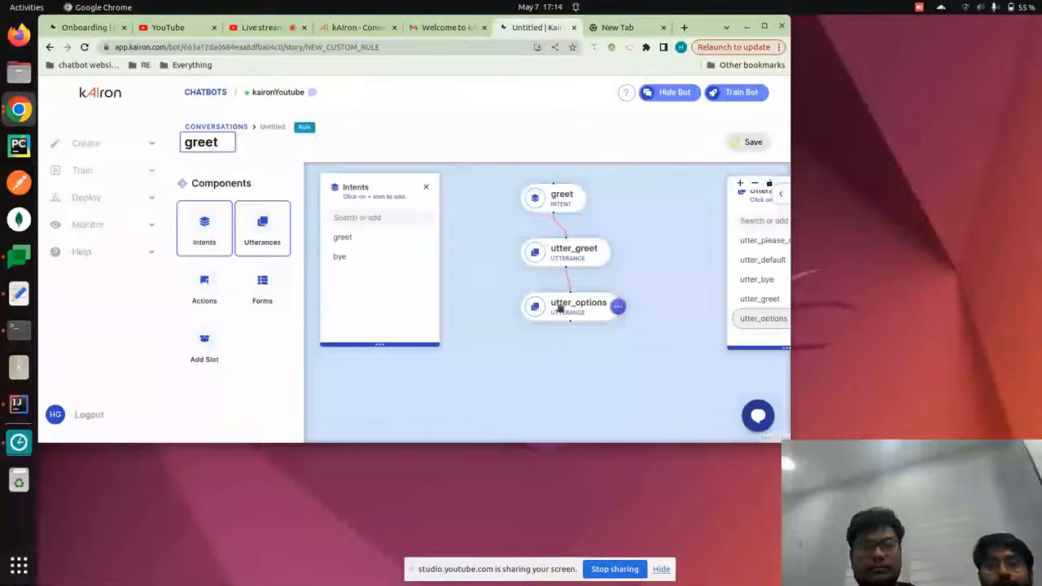
pyautogui.click(750, 143)
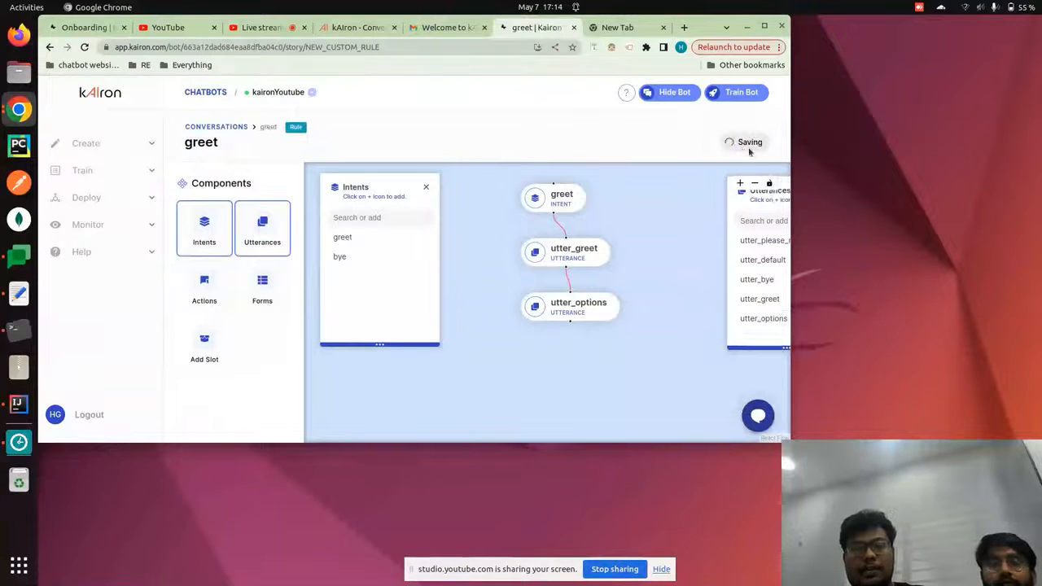
# Review the Cater Business Solutions exchange in the kAIron website's support chat, then return to the greet rule.
pyautogui.click(363, 27)
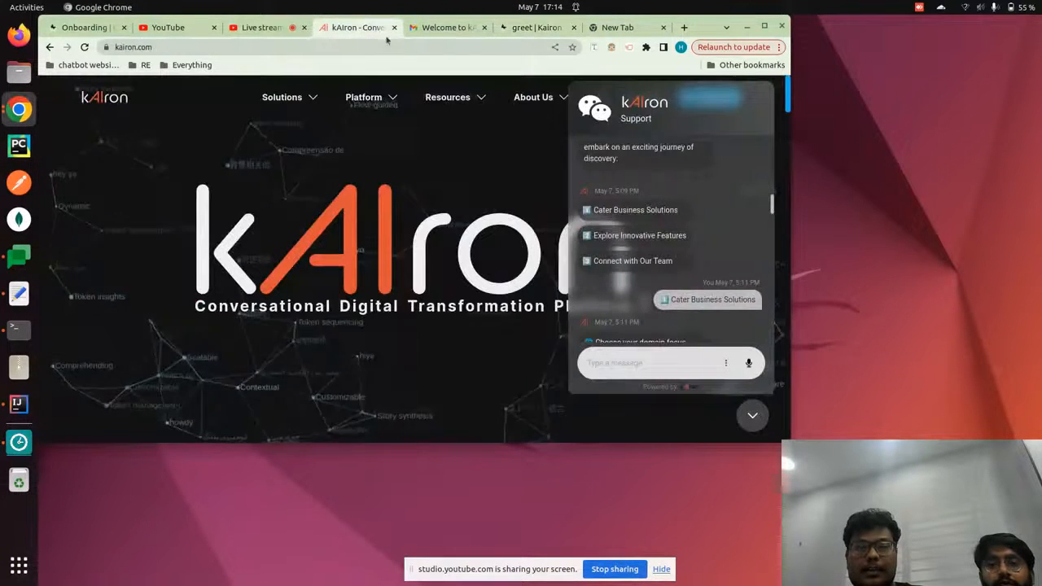
pyautogui.scroll(-1, 609, 279)
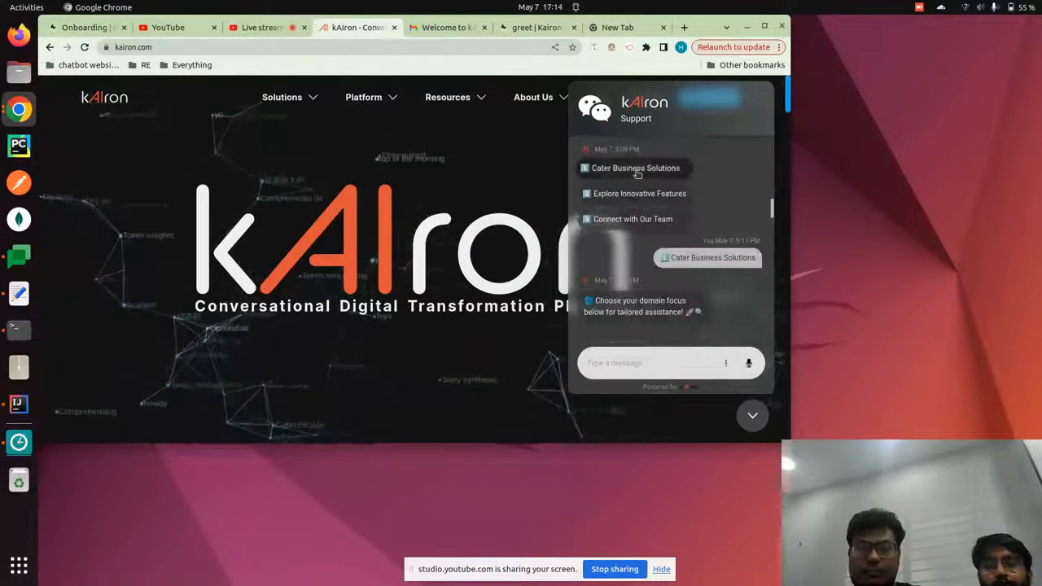
pyautogui.click(638, 172)
pyautogui.scroll(-4, 657, 288)
pyautogui.scroll(4, 656, 288)
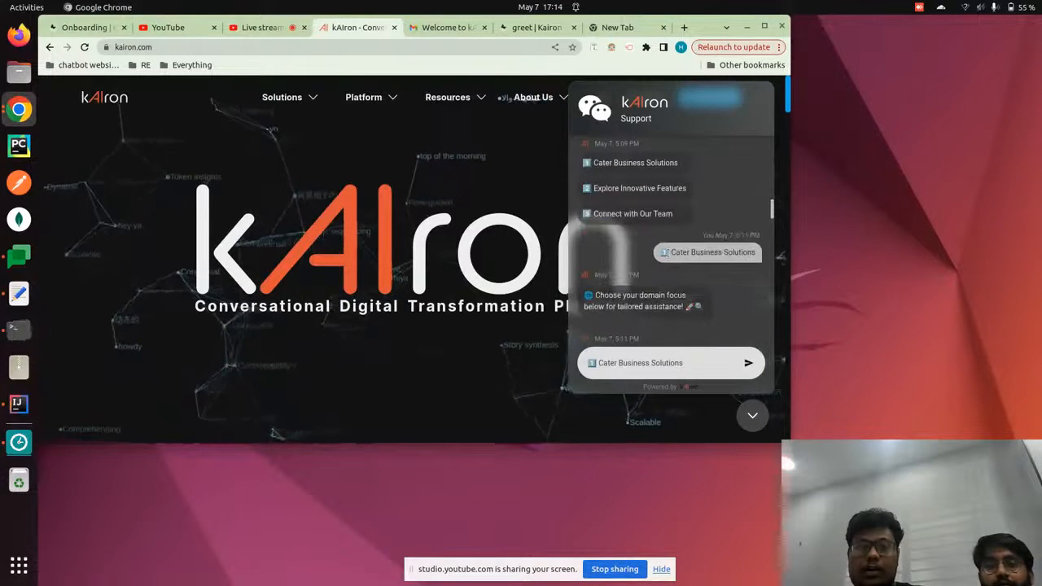
pyautogui.scroll(-4, 667, 260)
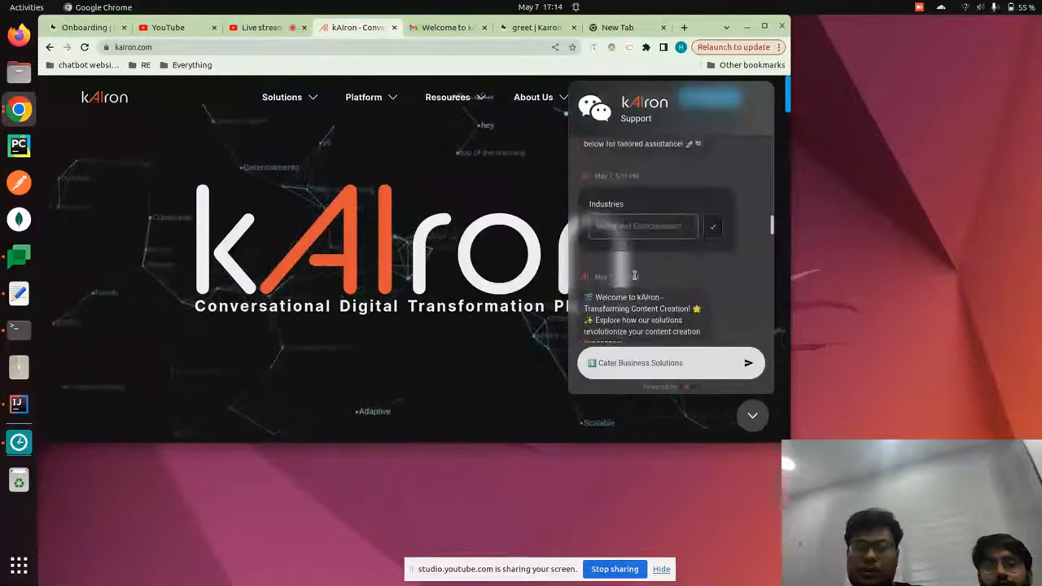
pyautogui.scroll(1, 637, 279)
pyautogui.click(528, 30)
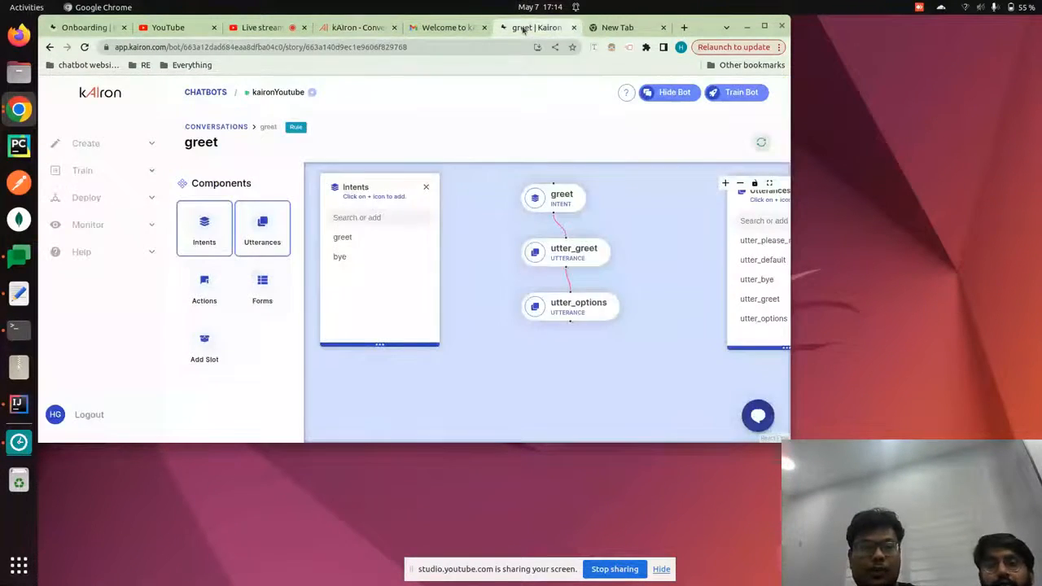
# Close the welcome e-mail's browser tab and open the responses of the utter_options utterance in the greet rule.
pyautogui.click(455, 30)
pyautogui.click(530, 30)
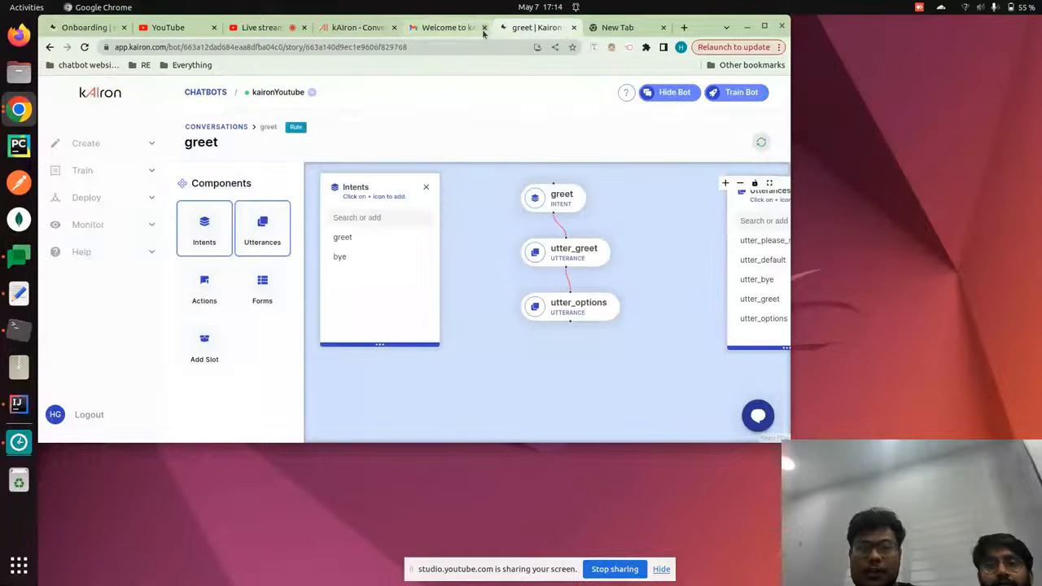
pyautogui.click(486, 29)
pyautogui.click(567, 302)
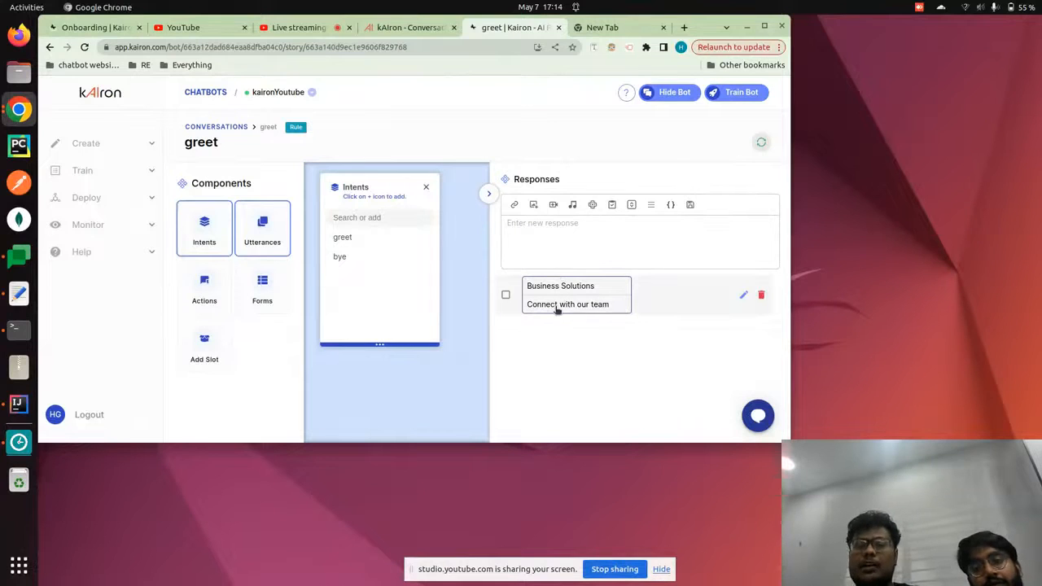
# Create a new rule from the Conversations page and name it "business solution".
pyautogui.click(232, 127)
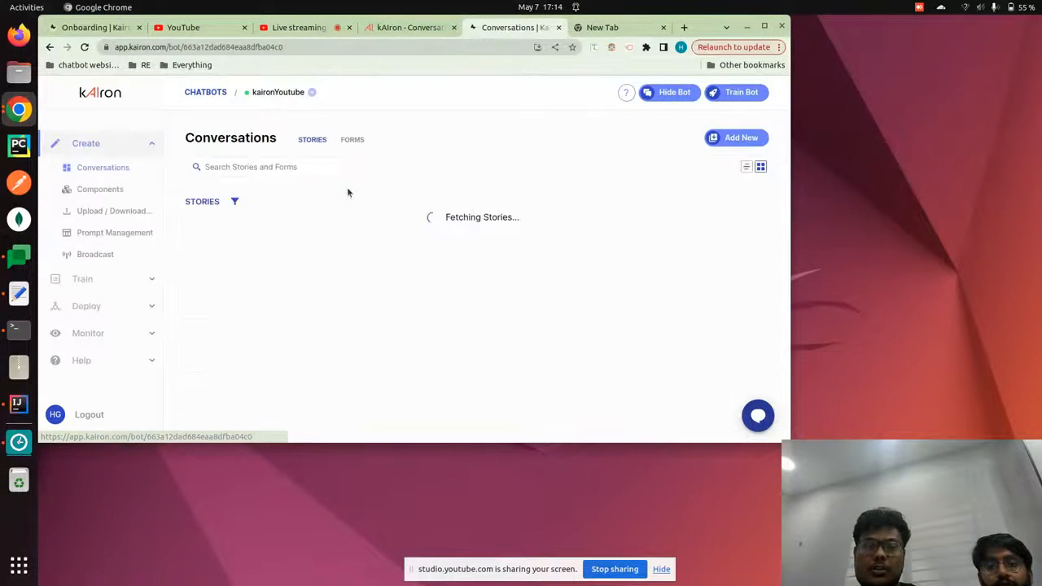
pyautogui.click(540, 295)
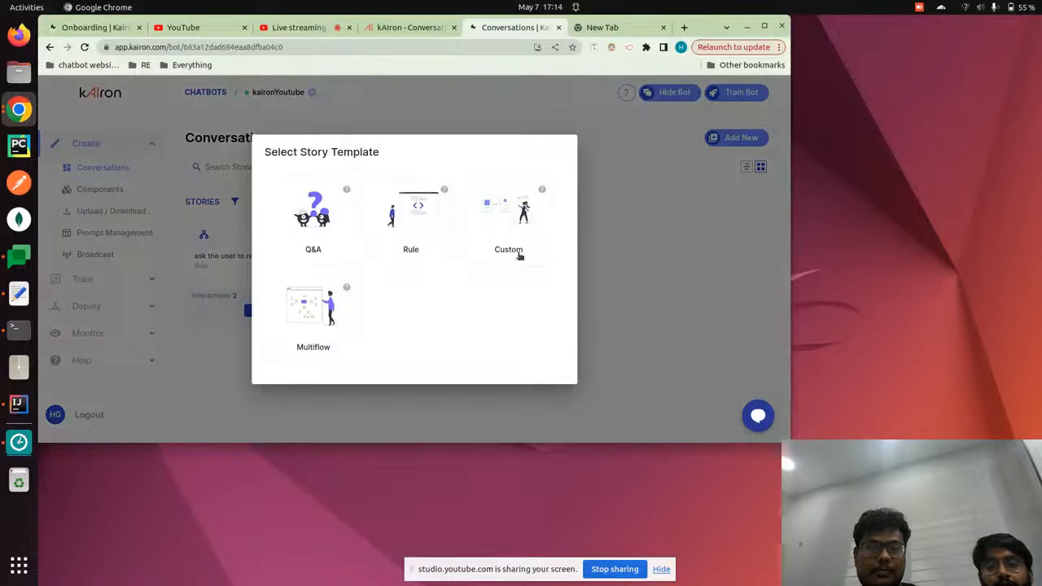
pyautogui.click(417, 247)
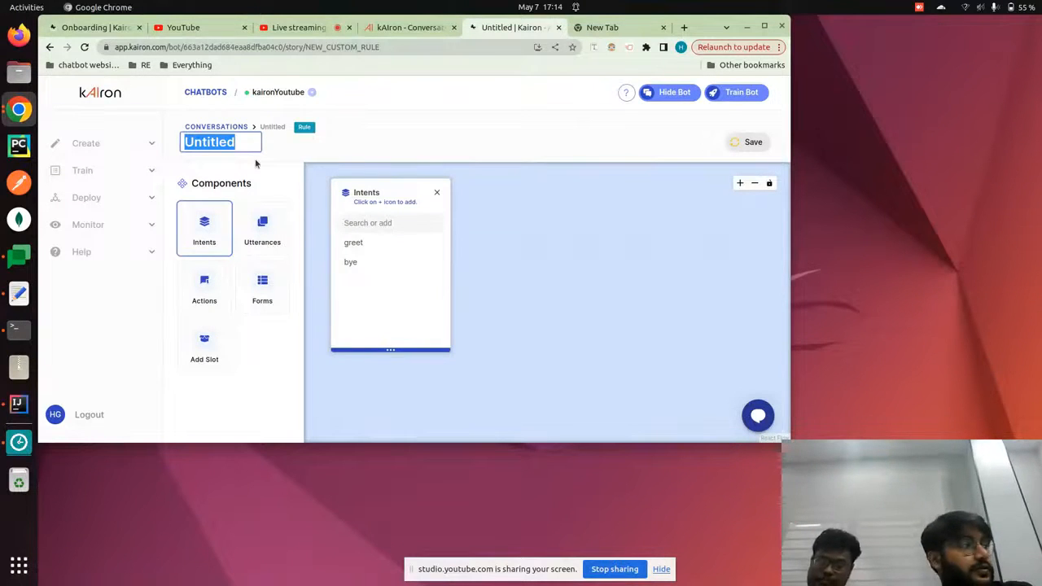
pyautogui.write('bu')
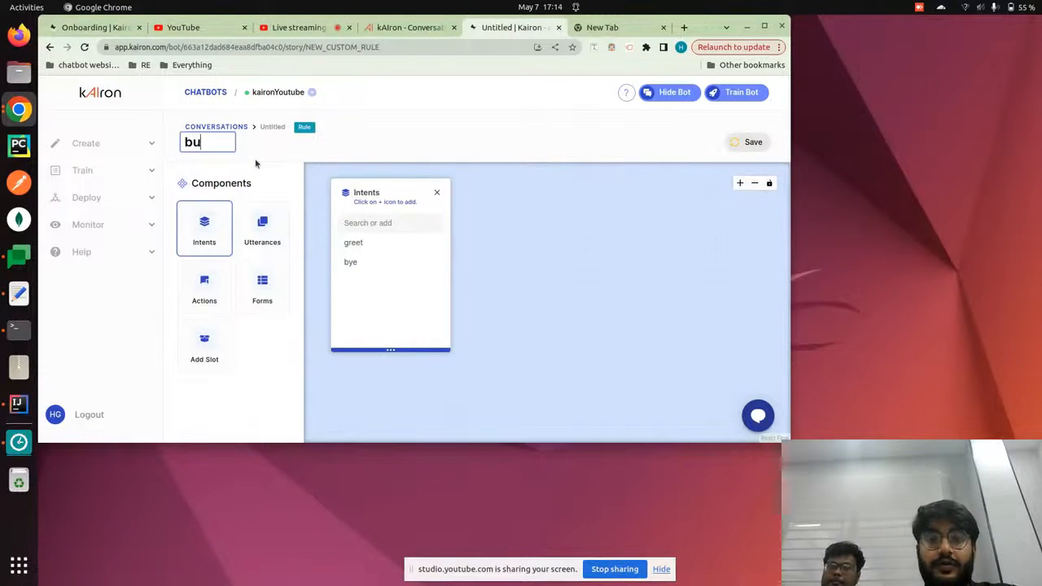
pyautogui.write('siness ')
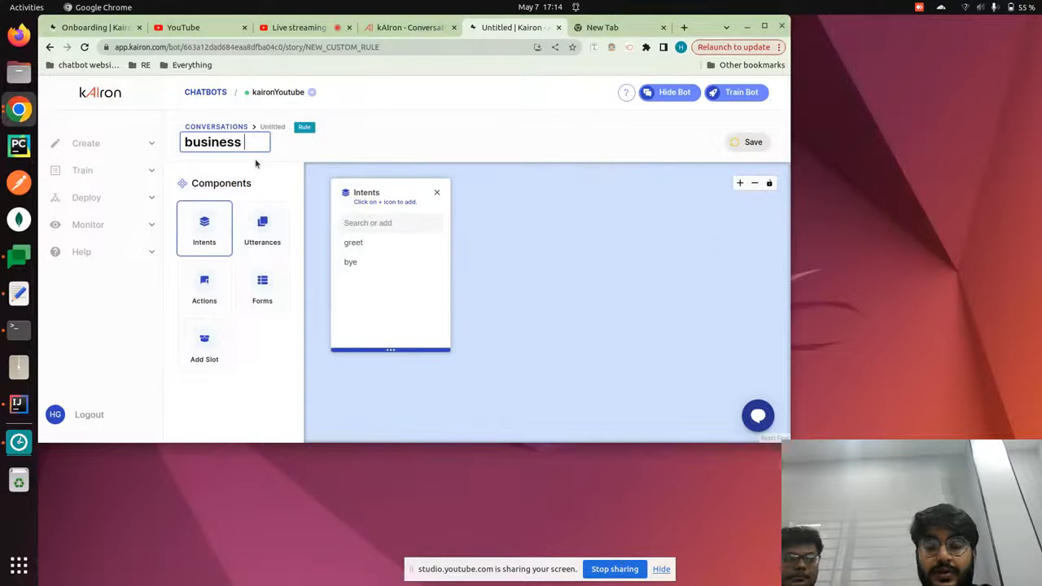
pyautogui.write('solution')
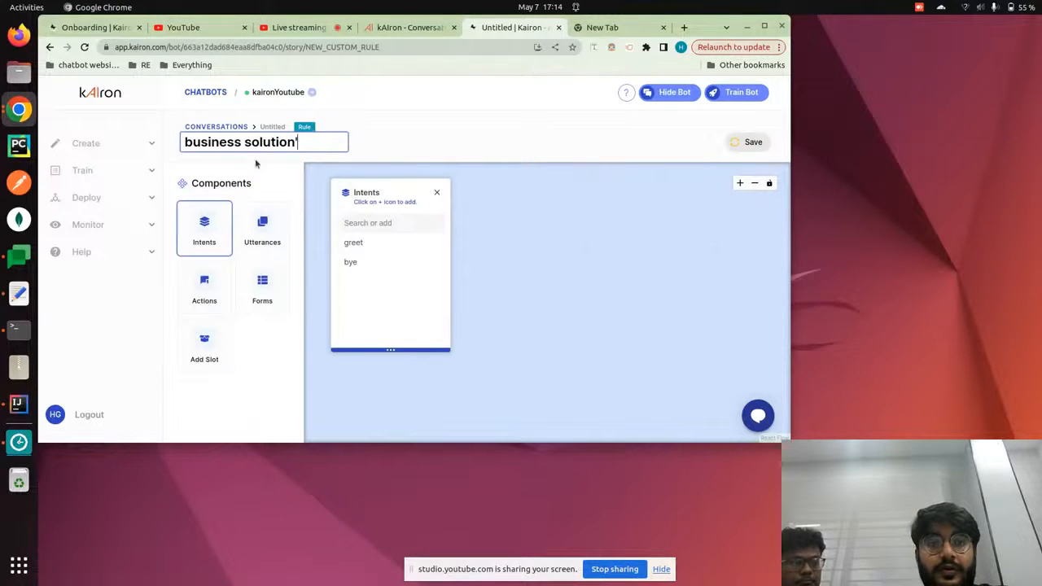
pyautogui.press('Return')
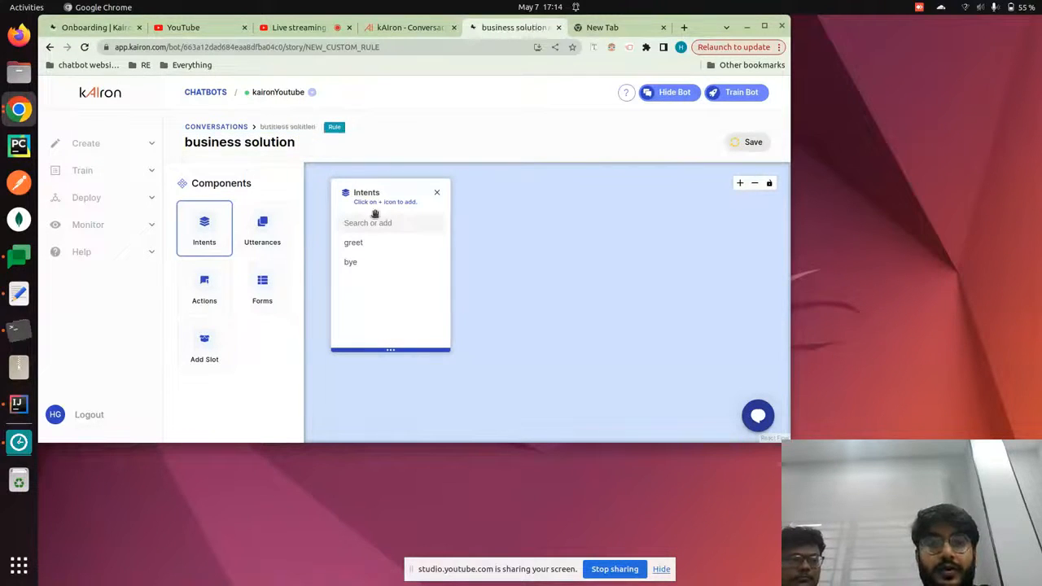
# Try to add a new intent named "business solution" with a space in its name.
pyautogui.click(369, 225)
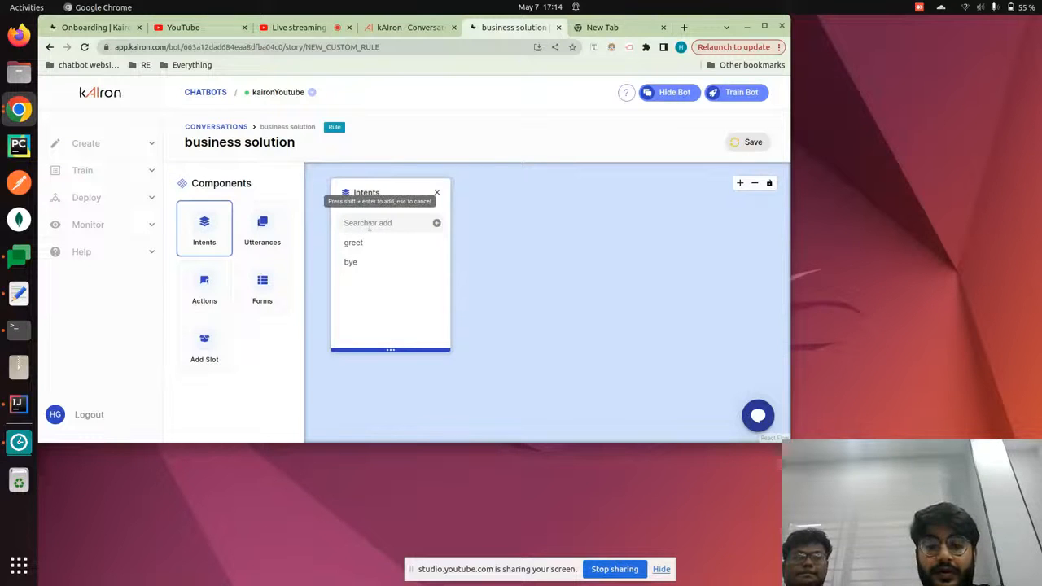
pyautogui.write('business solution')
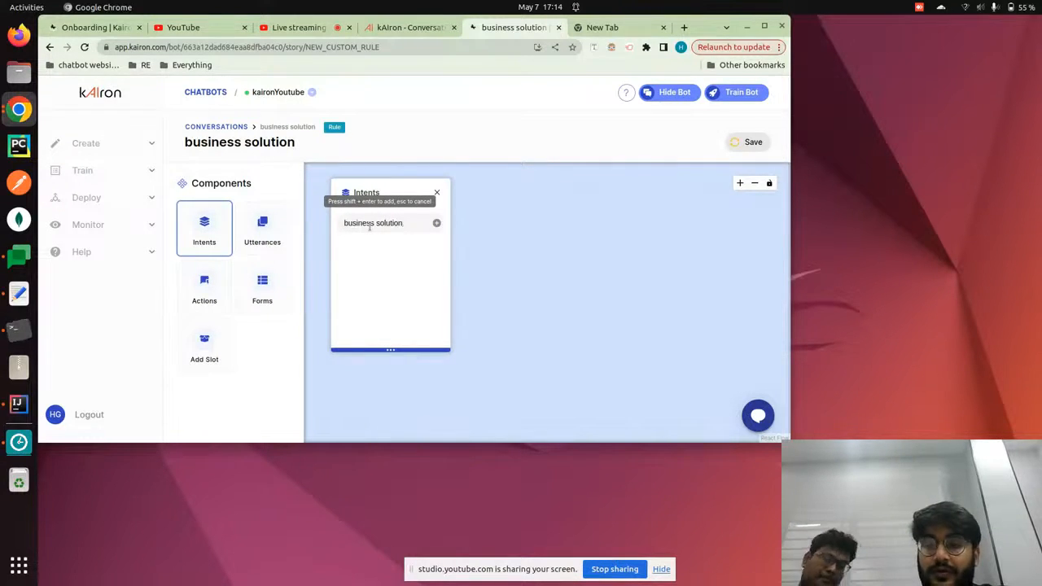
pyautogui.hotkey('shift', 'Return')
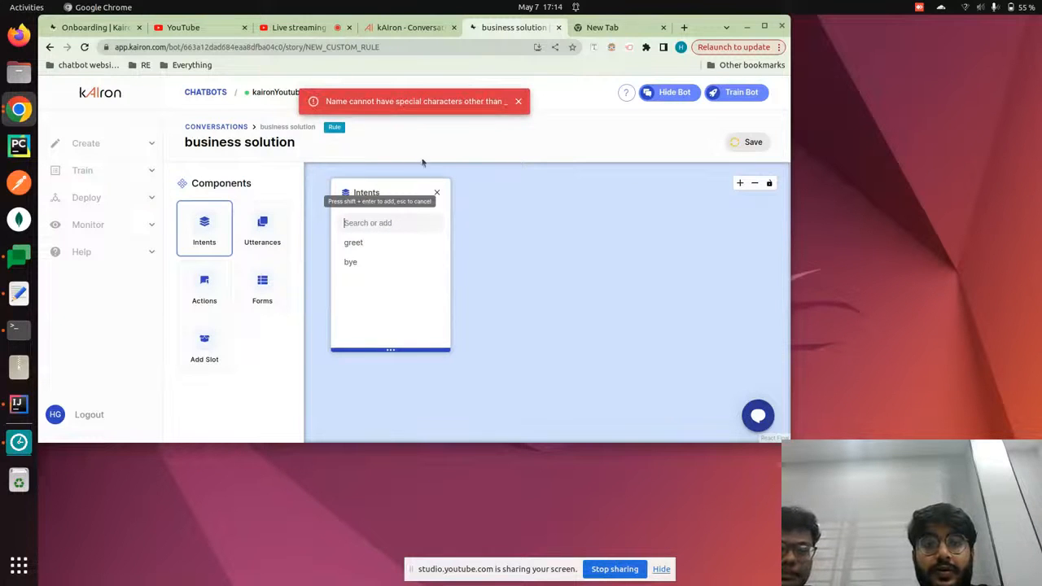
# Create the intent business_solution and add it to the business solution rule.
pyautogui.click(370, 225)
pyautogui.write('bu')
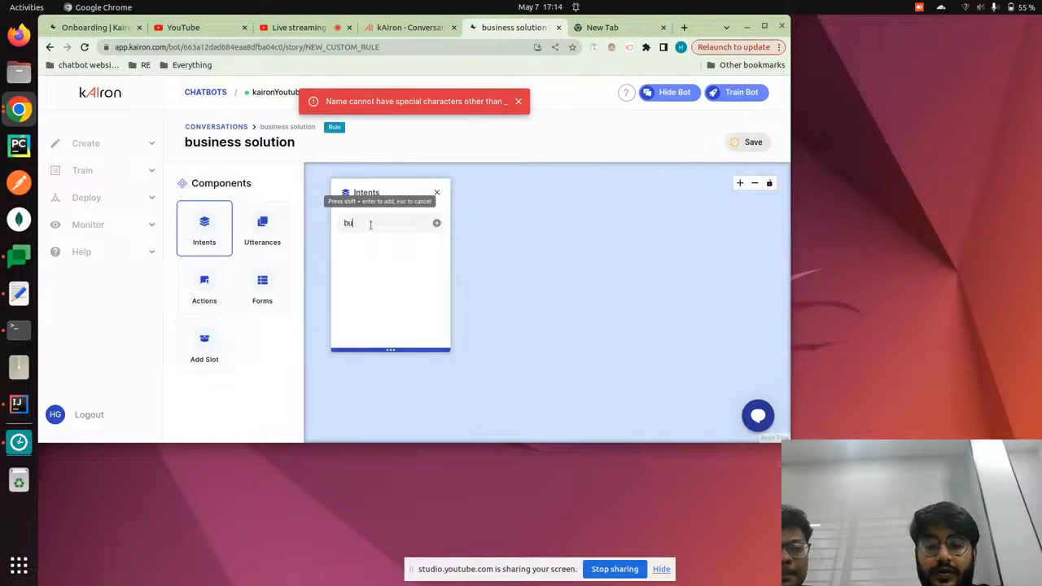
pyautogui.write('ain')
pyautogui.press('BackSpace')
pyautogui.press('BackSpace')
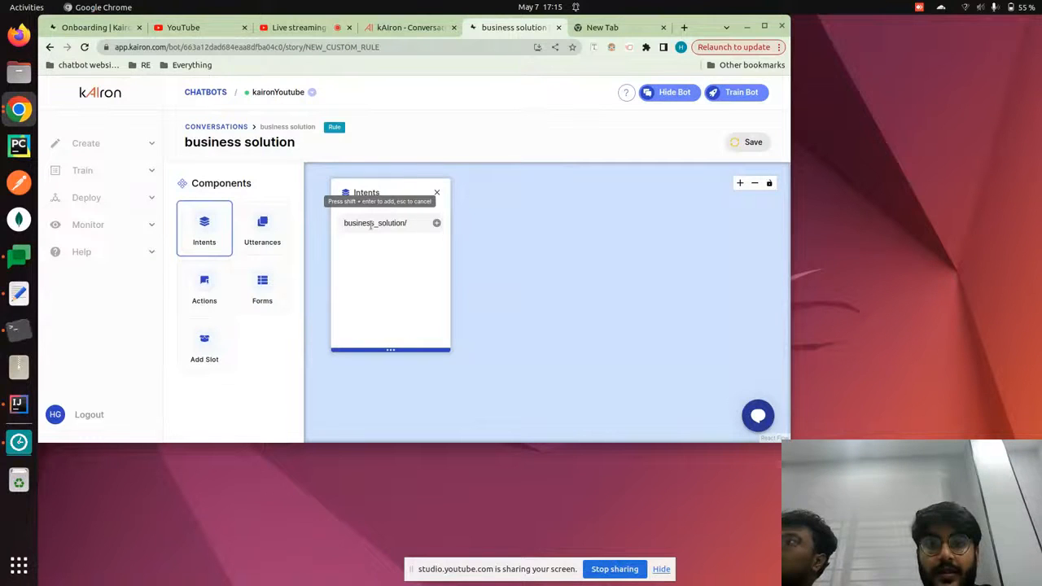
pyautogui.hotkey('shift', 'Return')
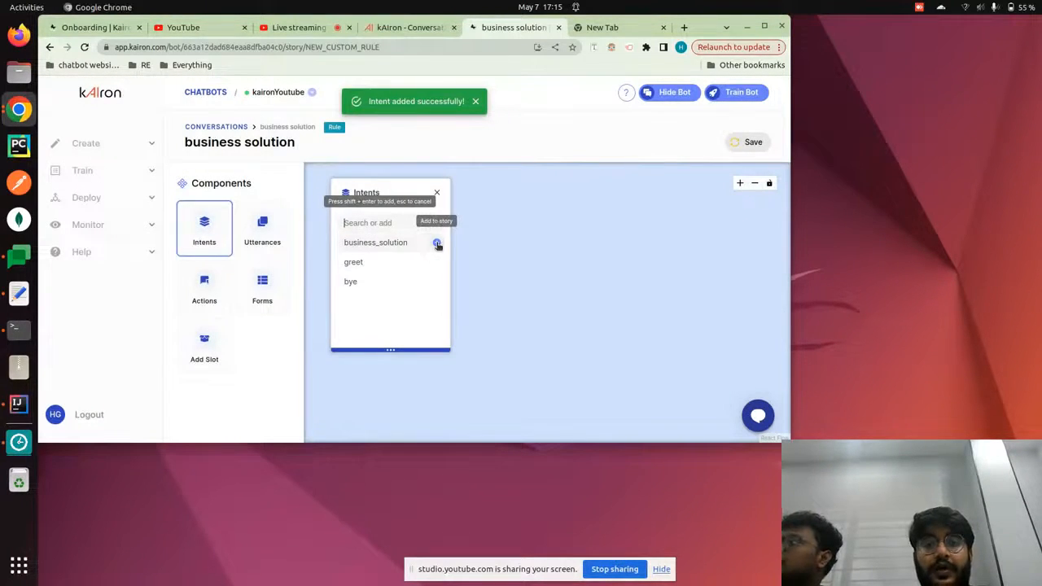
pyautogui.click(437, 241)
# Add "Business solution" as a training phrase of the business_solution intent.
pyautogui.click(577, 212)
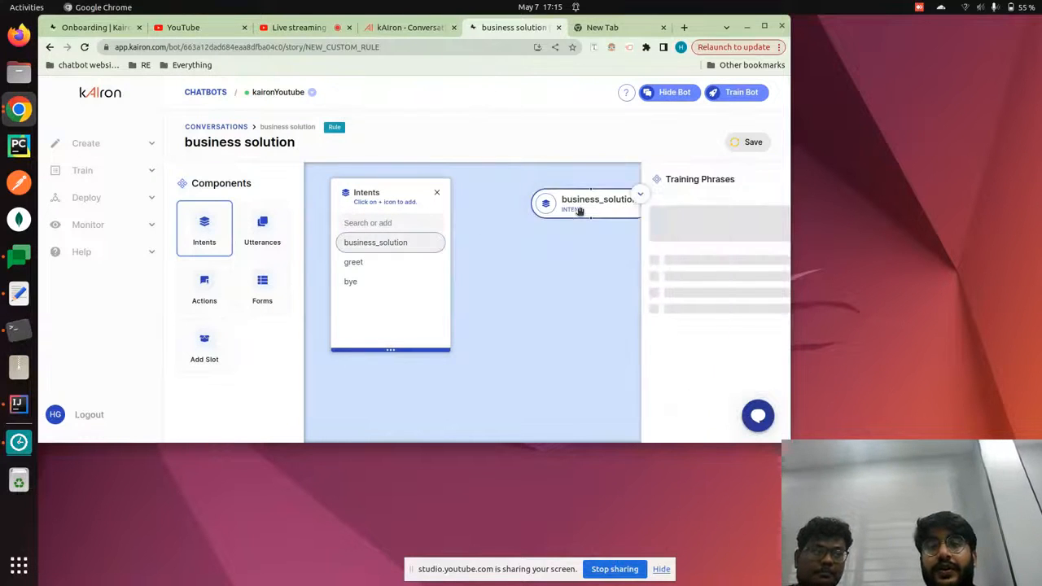
pyautogui.click(538, 223)
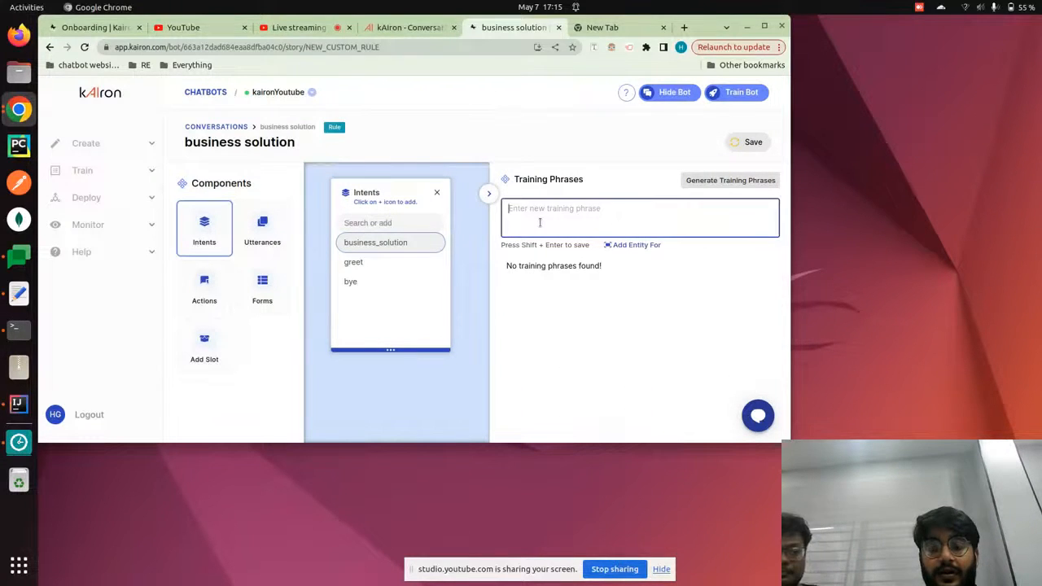
pyautogui.write('Busin')
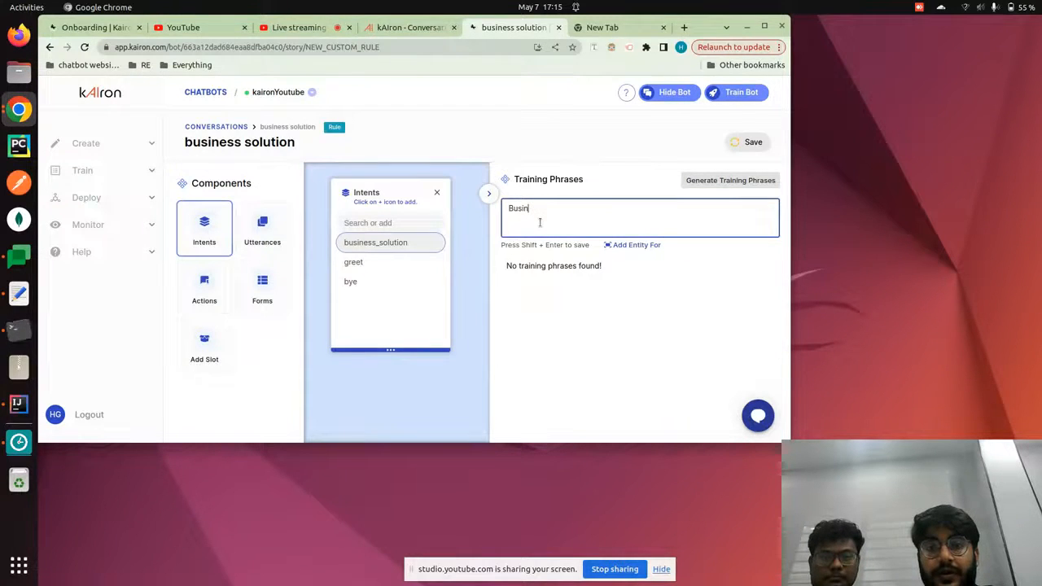
pyautogui.write('ess so')
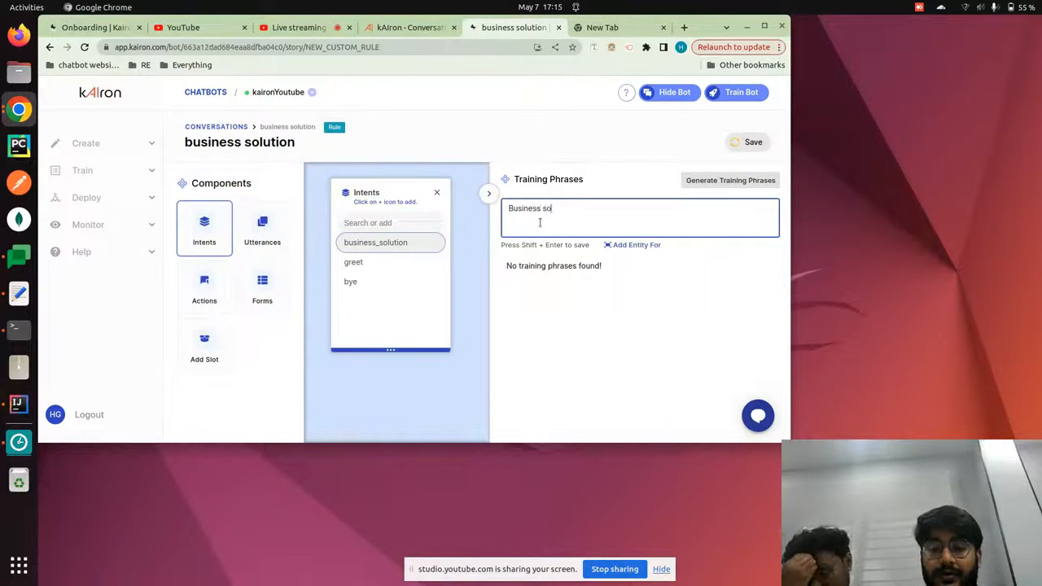
pyautogui.write('lution')
pyautogui.hotkey('shift', 'Return')
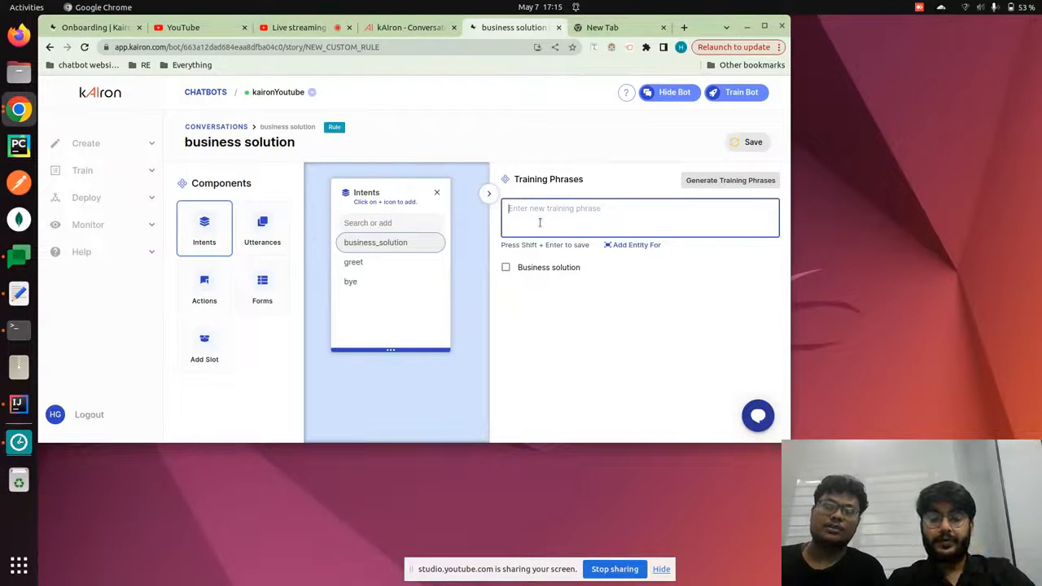
# Add "i am looking for business solution" as another training phrase of the business_solution intent.
pyautogui.write('i ma==')
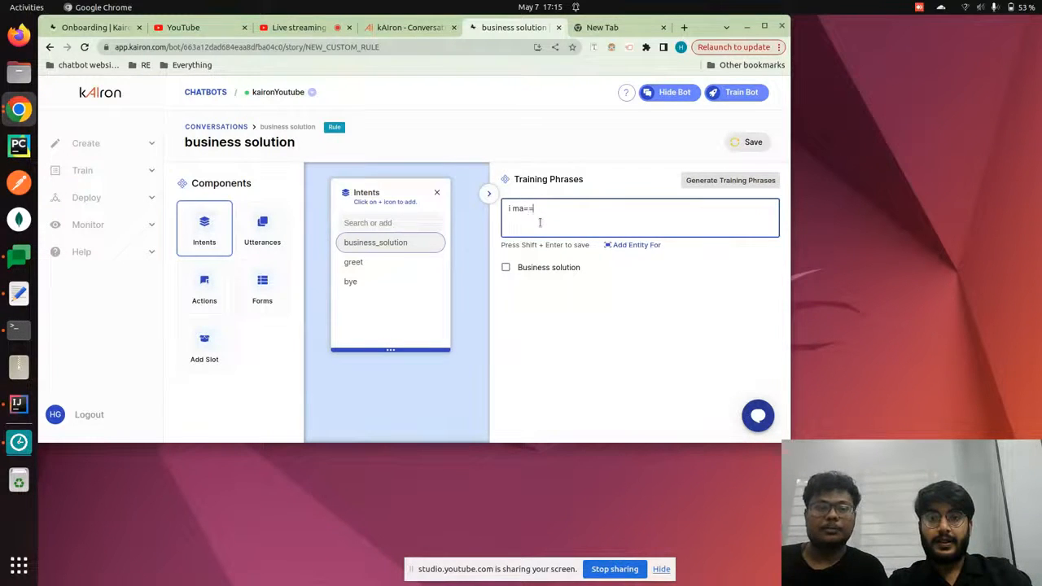
pyautogui.write(' am ')
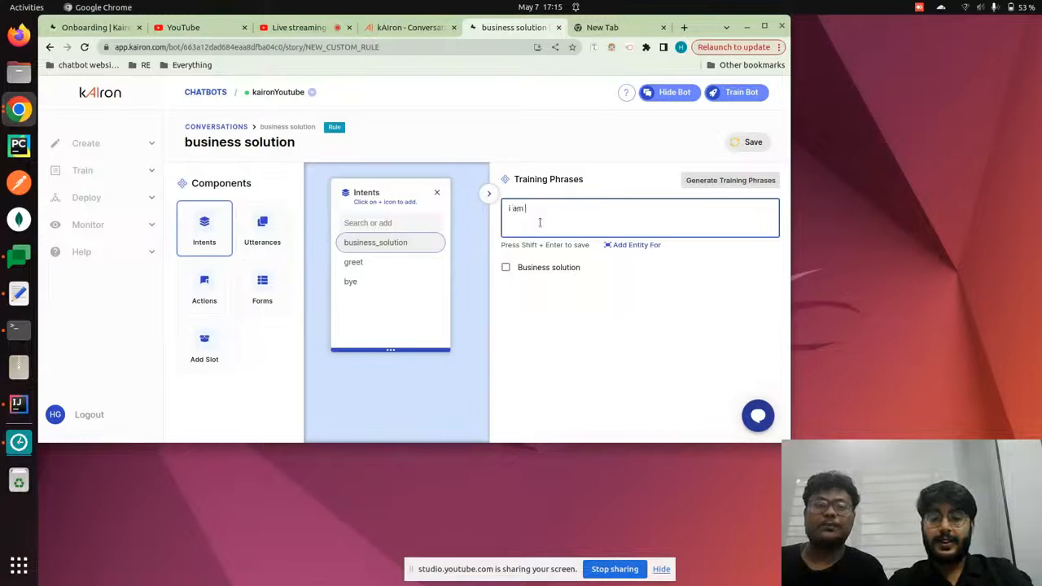
pyautogui.write('looking for ')
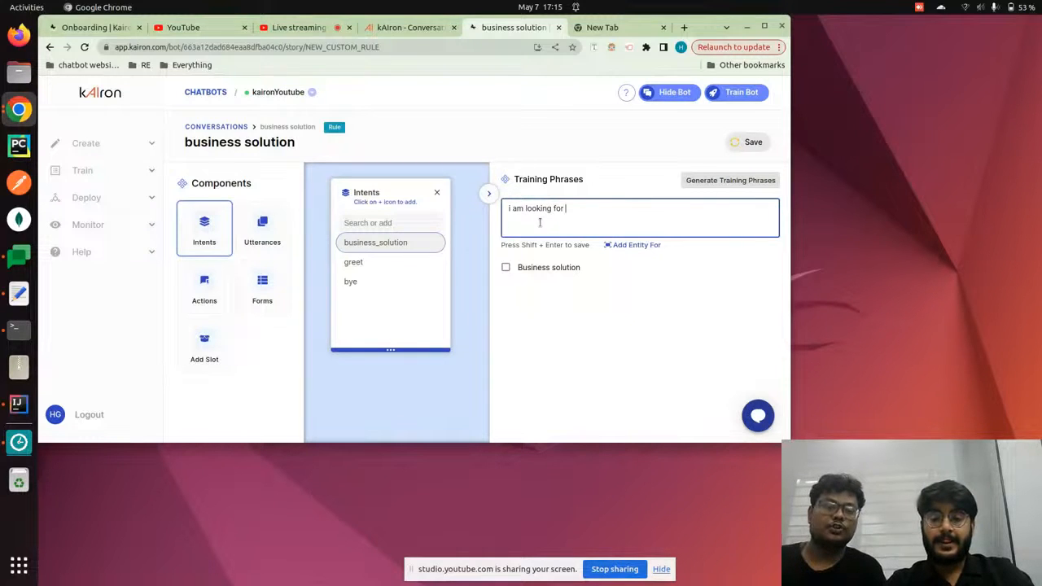
pyautogui.write('busine=')
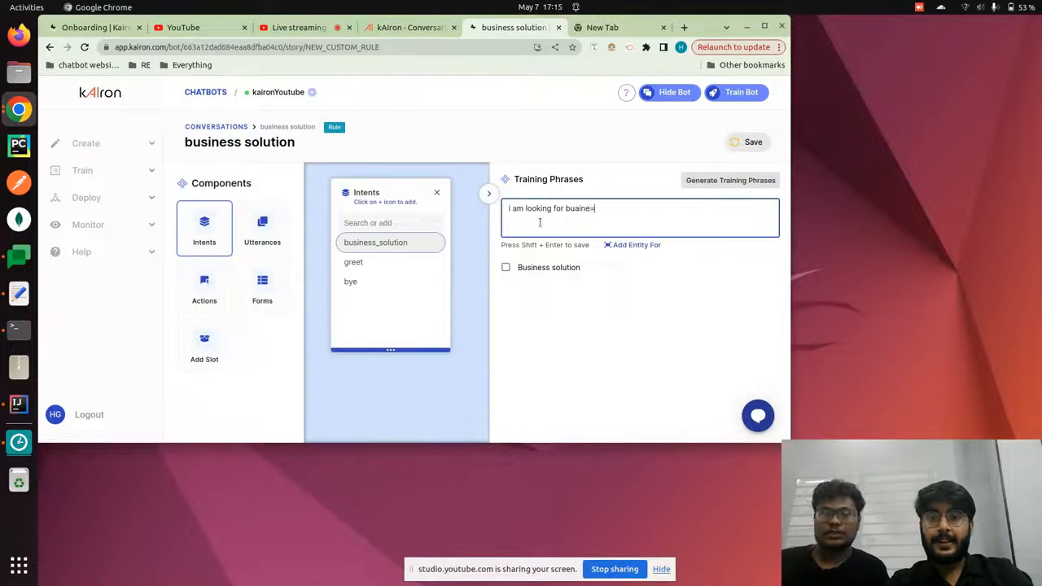
pyautogui.write('sin')
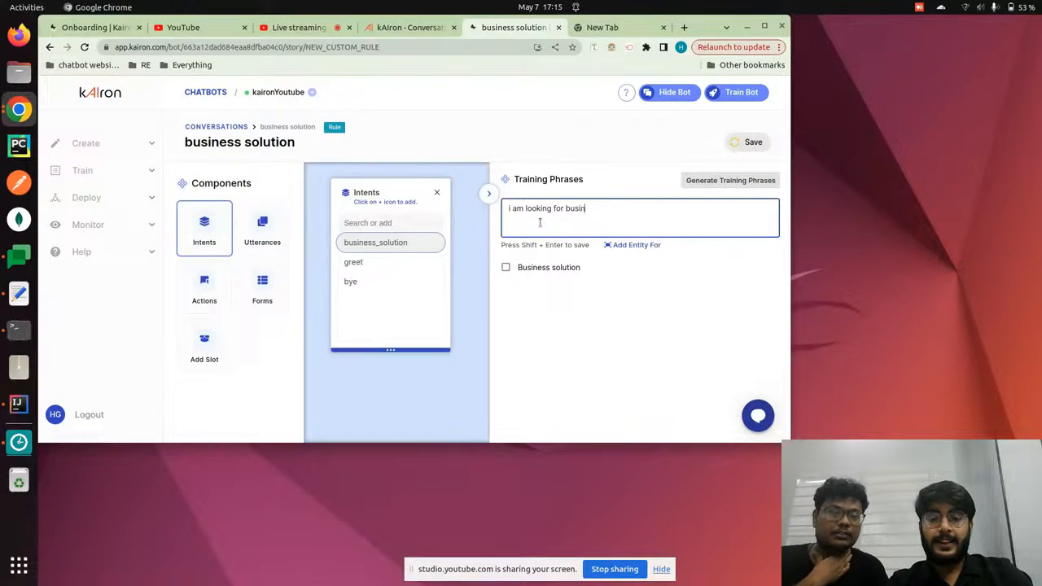
pyautogui.write('ess soluti')
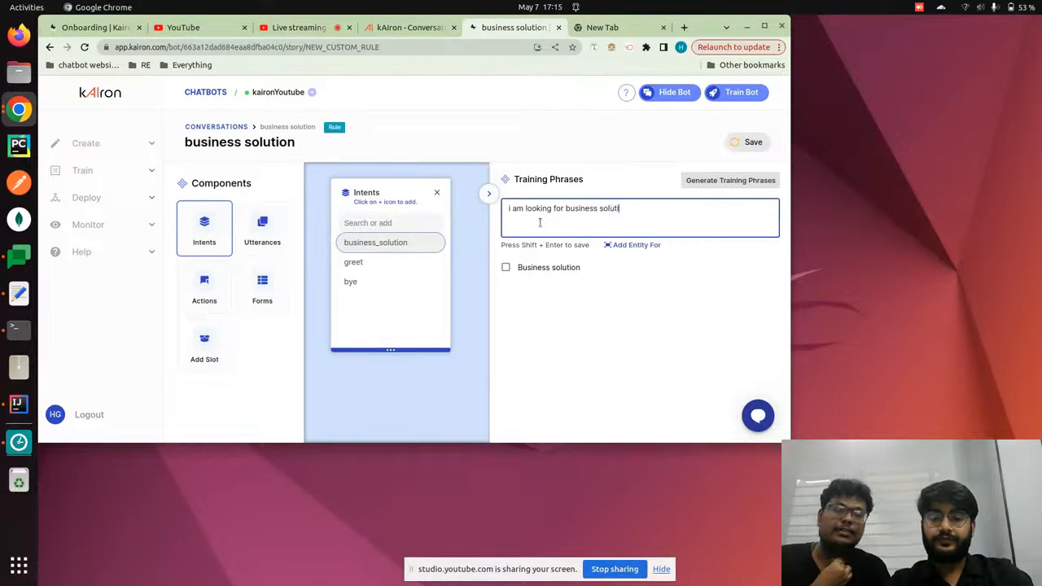
pyautogui.write('on')
pyautogui.hotkey('shift', 'Return')
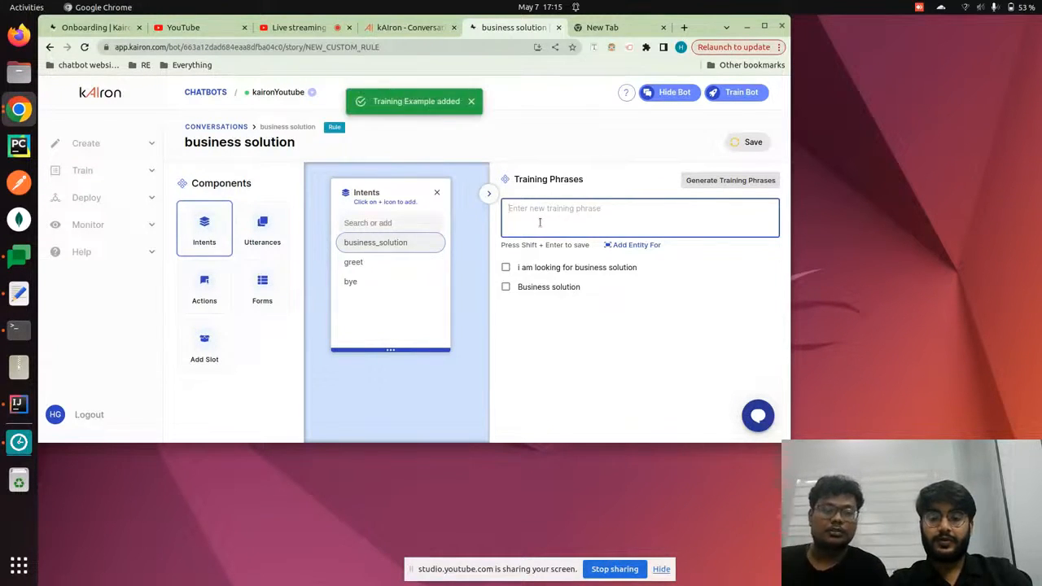
# Add "what kind of business solution provide?" as a training phrase of the business_solution intent.
pyautogui.write('what')
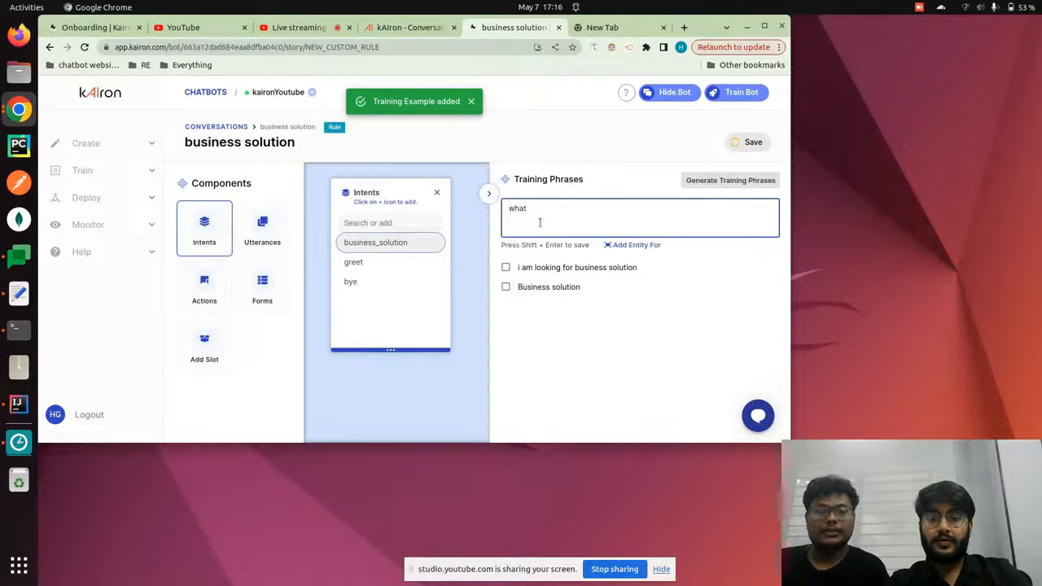
pyautogui.write(' kind of bu')
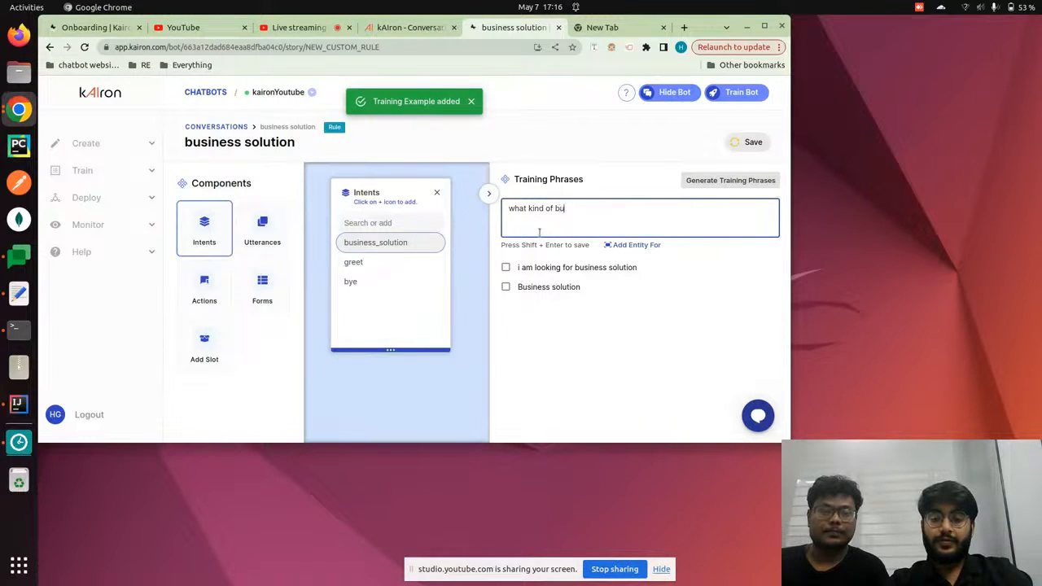
pyautogui.write('siness sol')
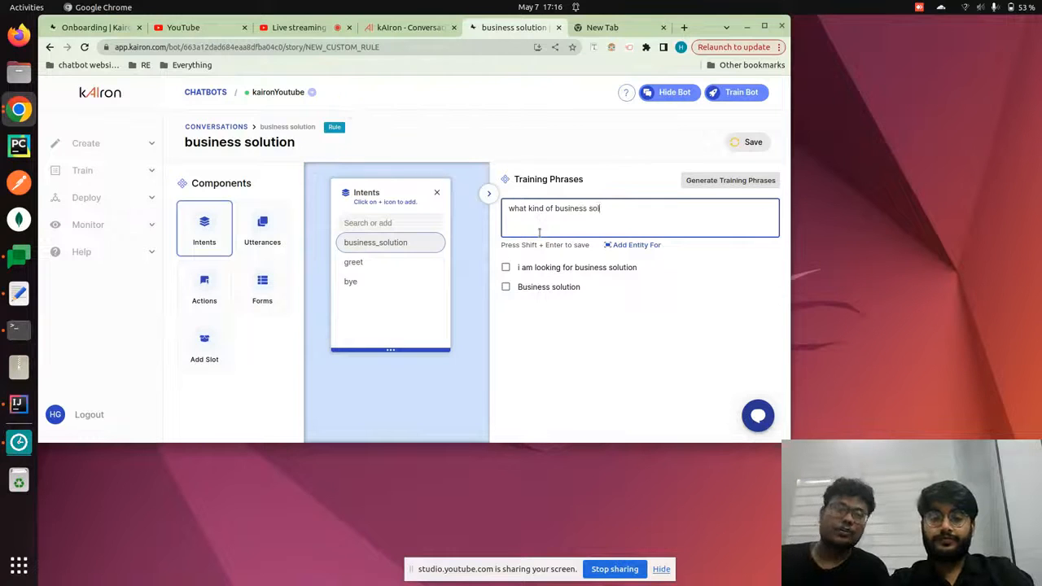
pyautogui.write('ution provide?')
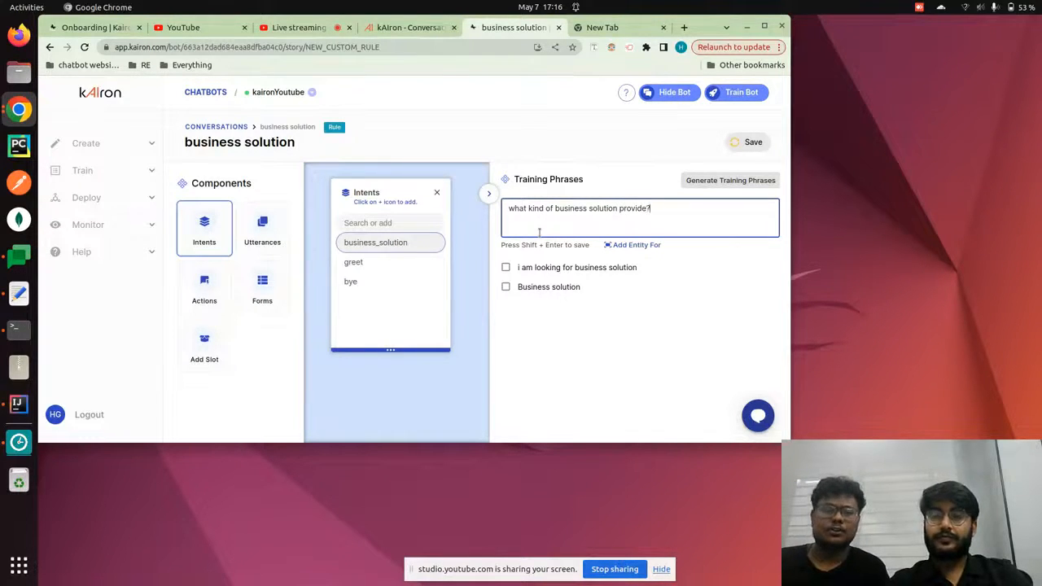
pyautogui.hotkey('shift', 'Return')
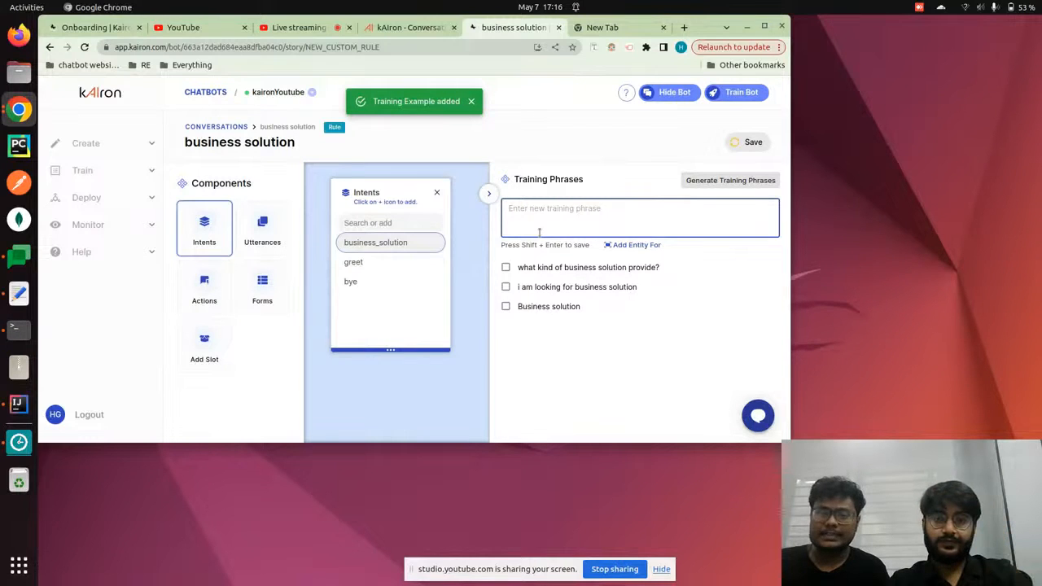
# Review the business_solution intent's training phrases and compare them with the Cater Business Solutions option in the website's support chat.
pyautogui.click(491, 194)
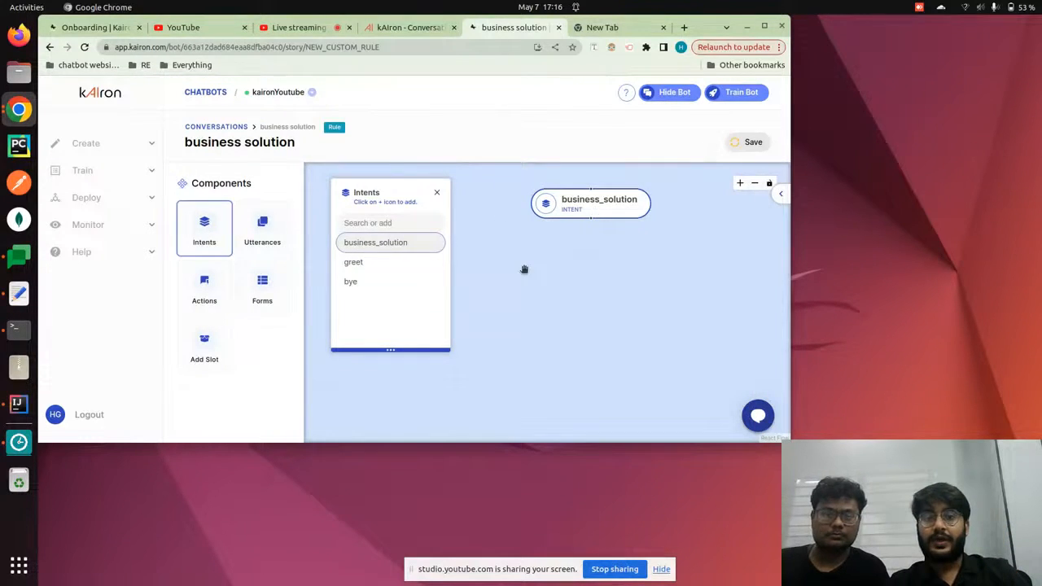
pyautogui.click(578, 206)
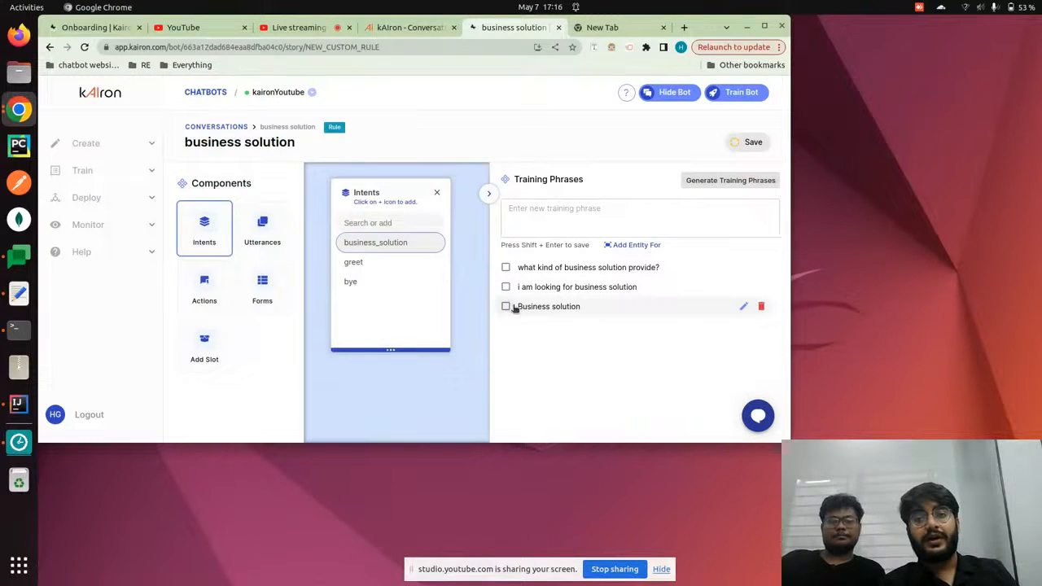
pyautogui.moveTo(520, 313); pyautogui.dragTo(581, 313)
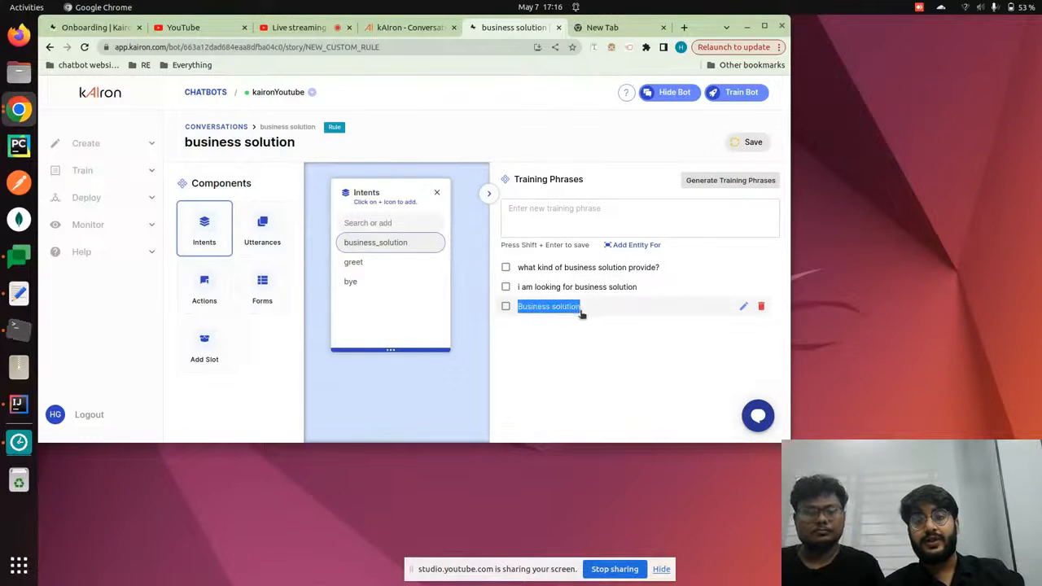
pyautogui.click(565, 352)
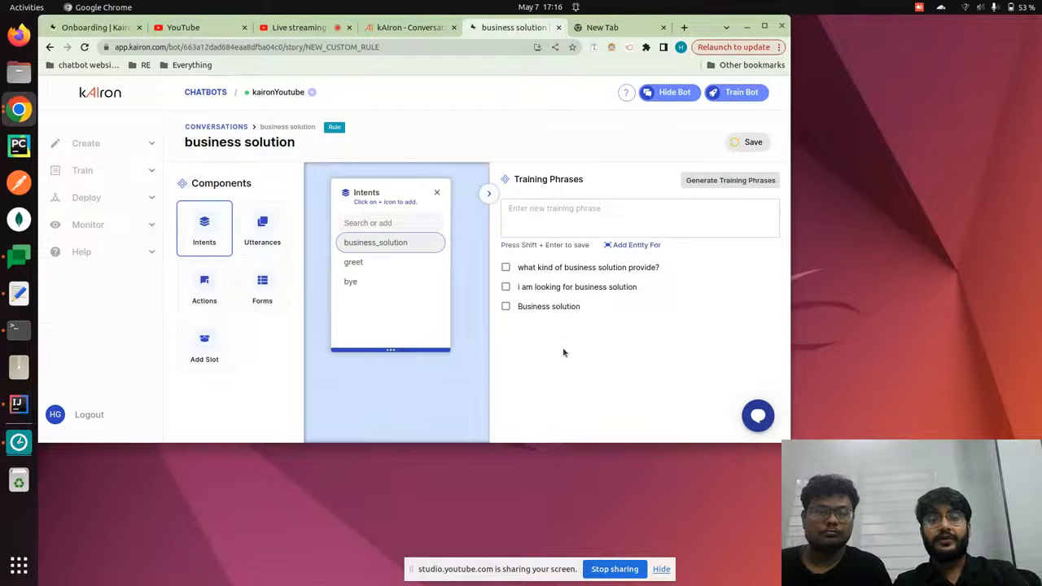
pyautogui.click(411, 27)
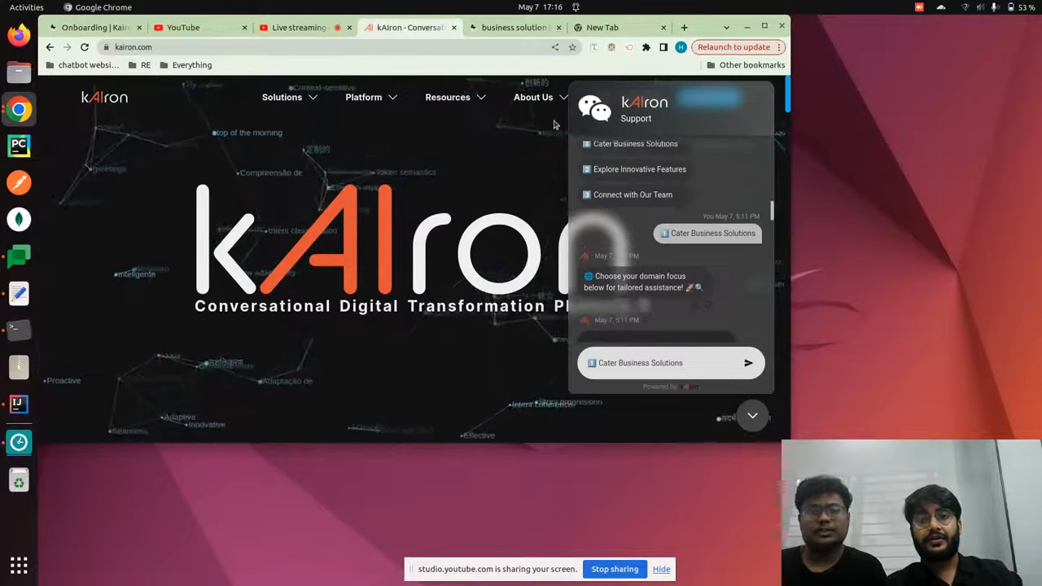
pyautogui.click(512, 27)
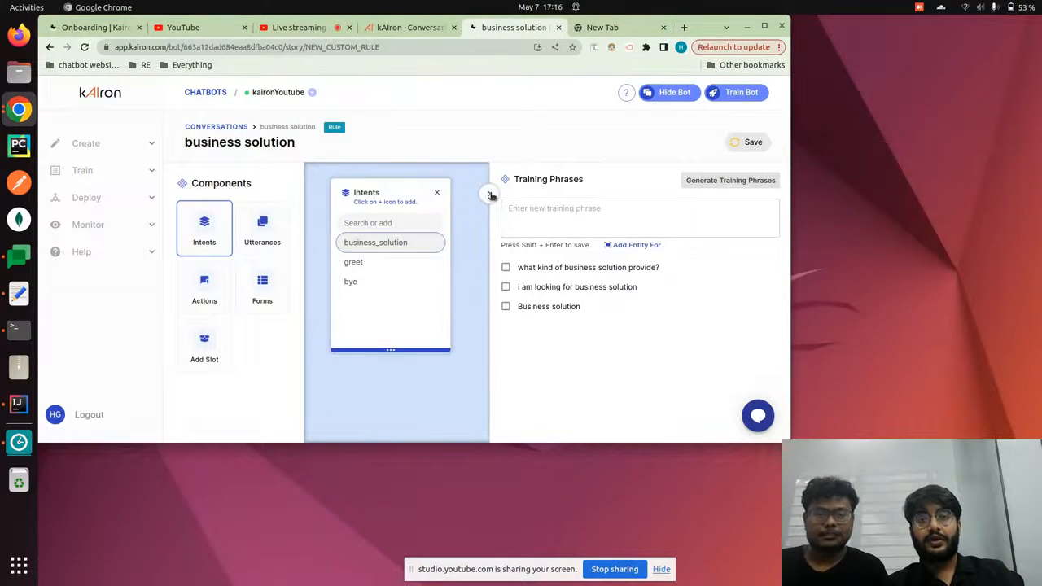
# Create the utterance business_solution_options, connect it after the business_solution intent in the rule, and close the utterance list.
pyautogui.click(490, 196)
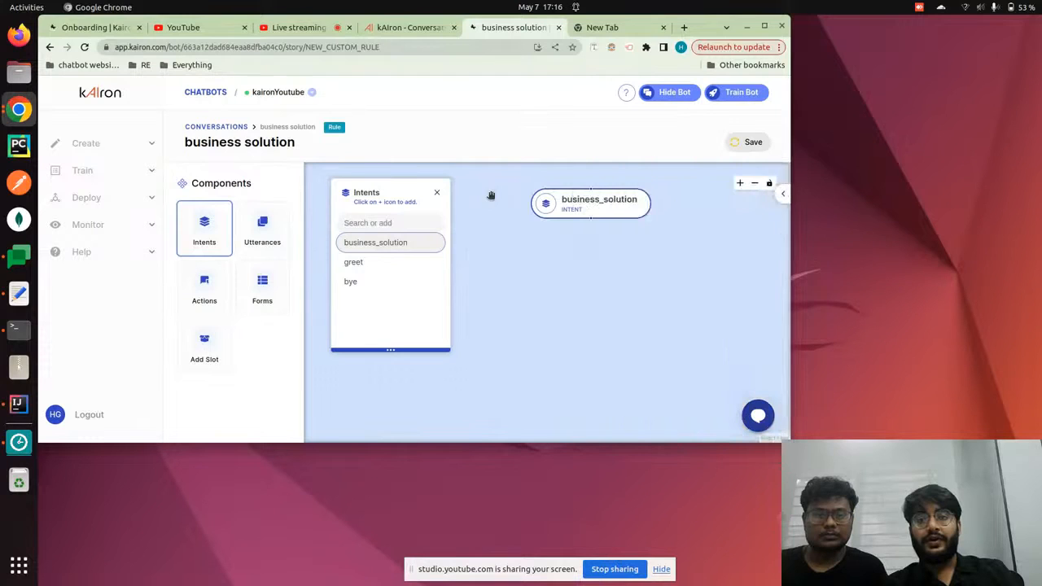
pyautogui.click(259, 234)
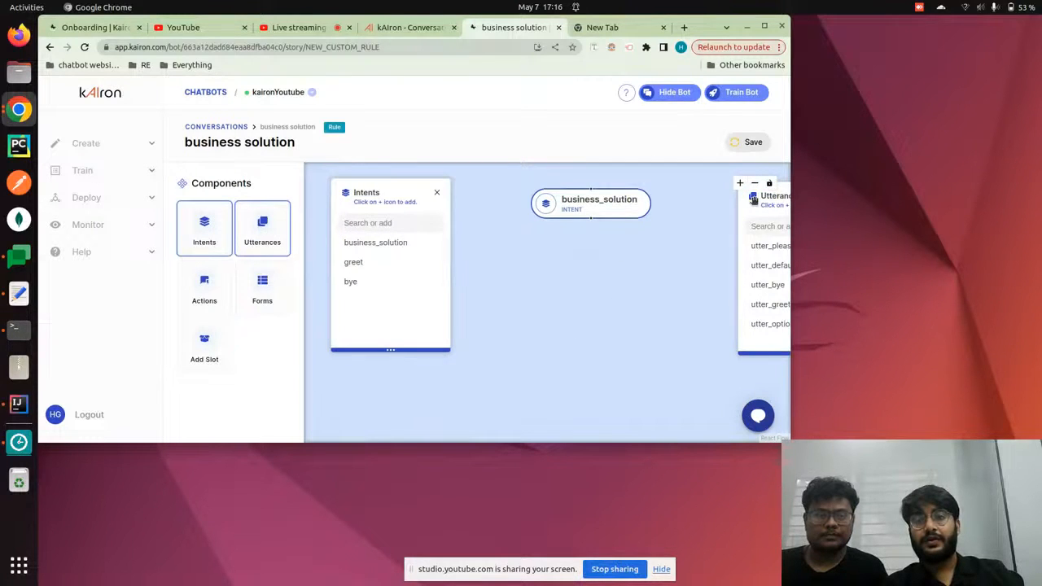
pyautogui.moveTo(754, 199); pyautogui.dragTo(633, 222)
pyautogui.click(663, 254)
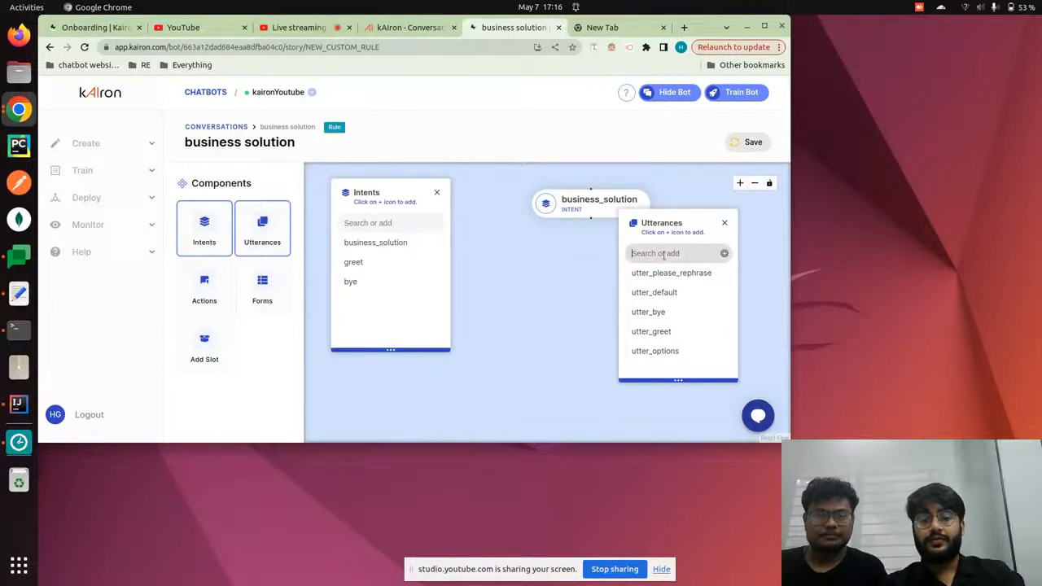
pyautogui.write('business_solution_op')
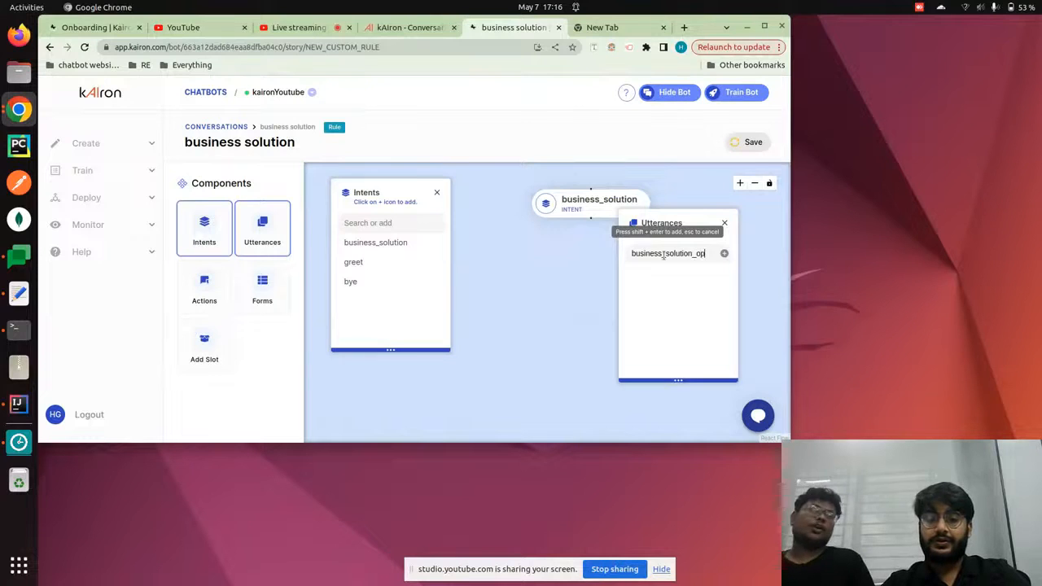
pyautogui.write('ons')
pyautogui.hotkey('shift', 'Return')
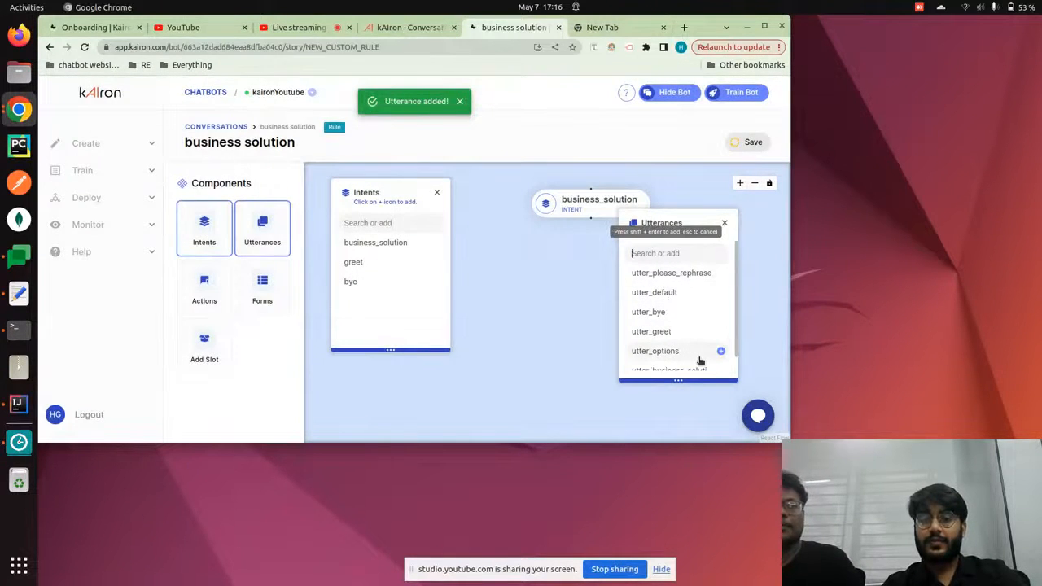
pyautogui.click(721, 355)
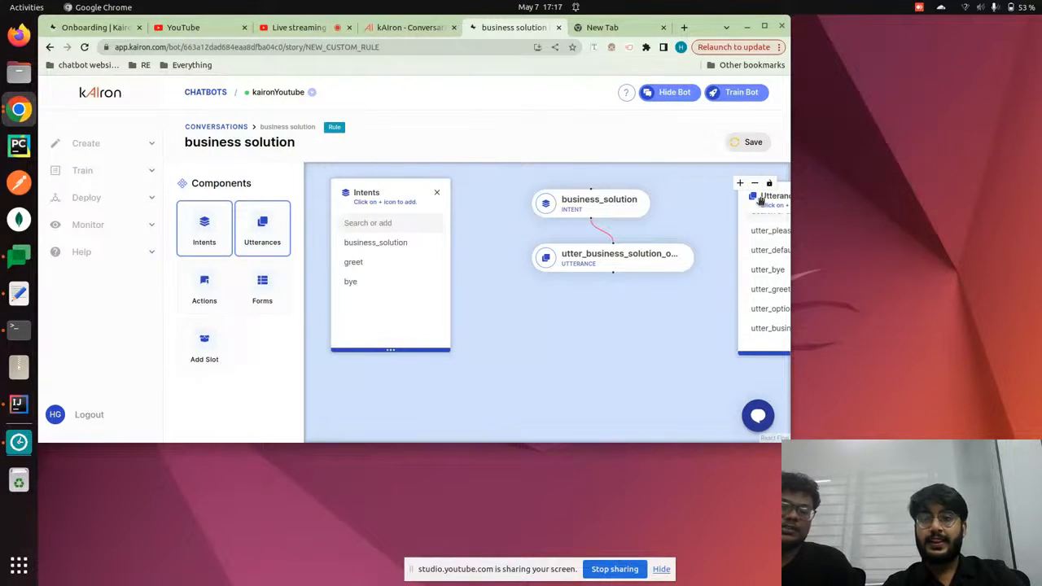
pyautogui.moveTo(762, 201); pyautogui.dragTo(570, 261)
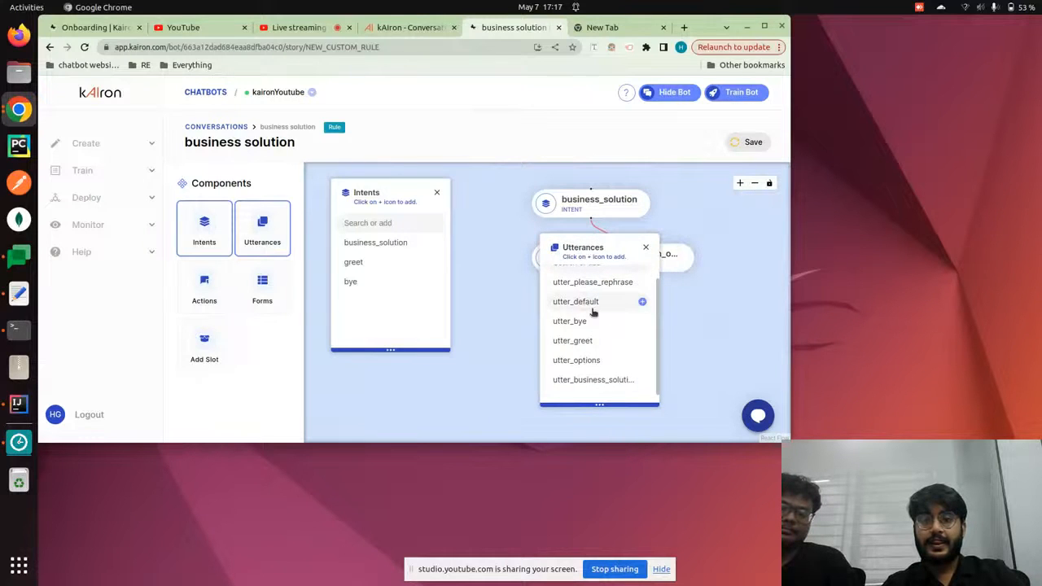
pyautogui.click(646, 248)
# Start a dropdown response for the new business solution utterance and name the dropdown Domain.
pyautogui.click(623, 251)
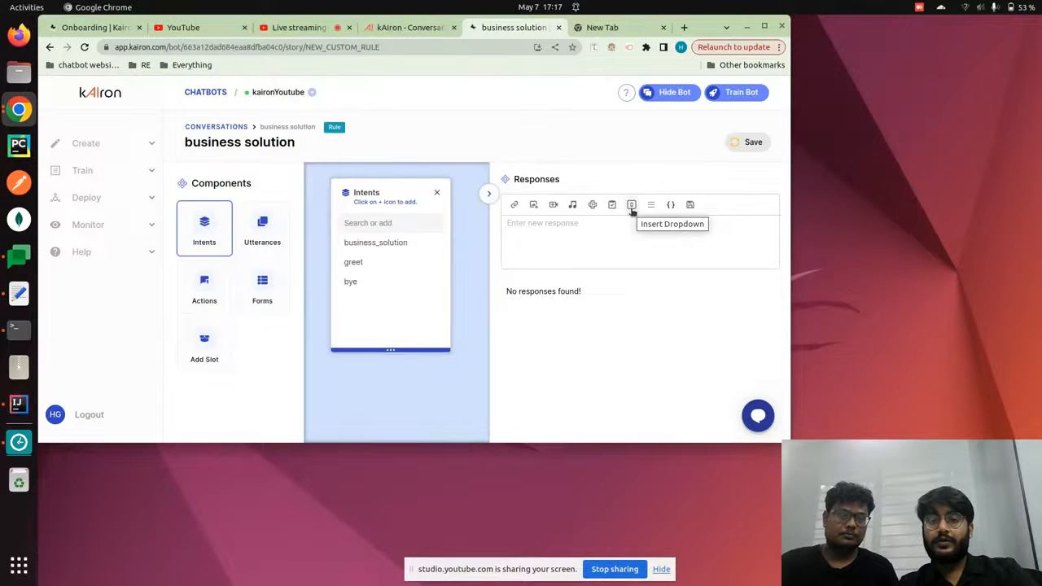
pyautogui.click(632, 207)
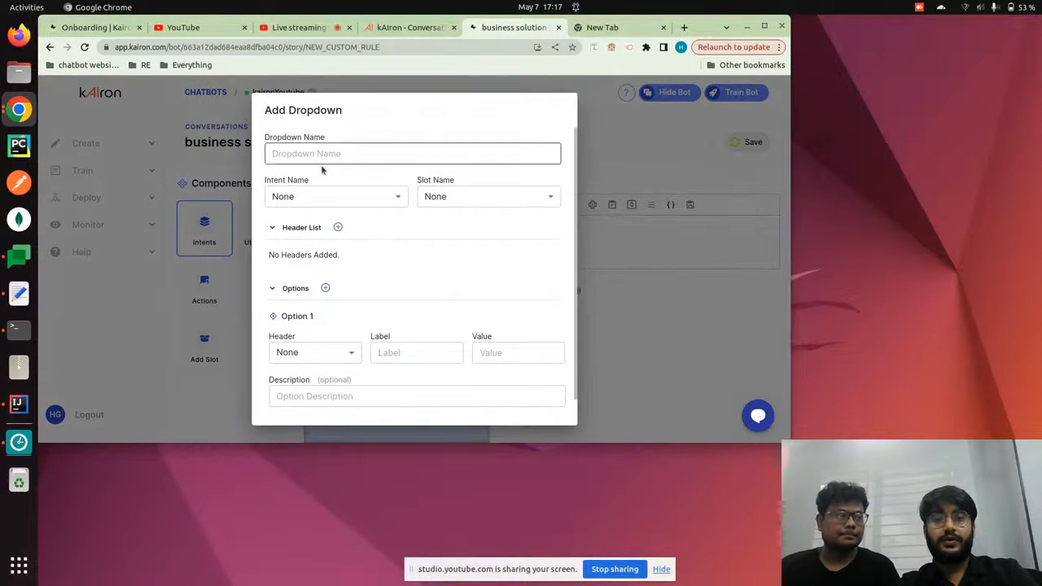
pyautogui.click(301, 152)
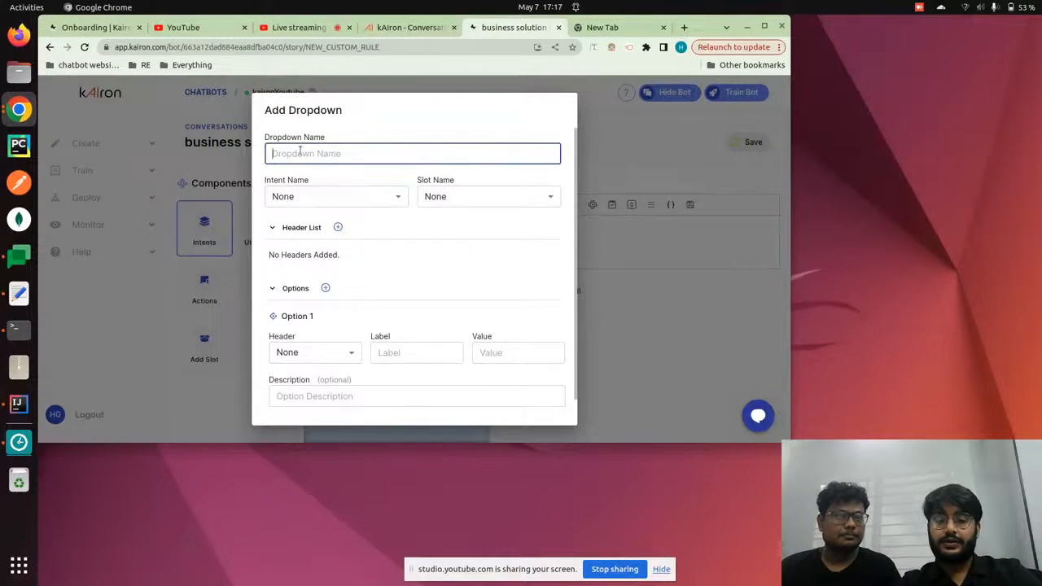
pyautogui.write('Busi==')
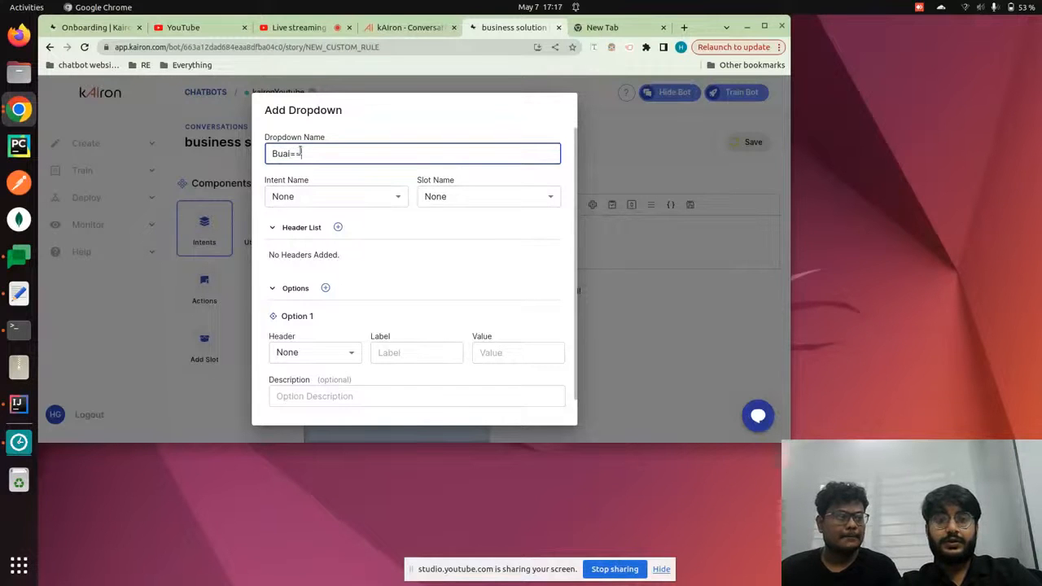
pyautogui.press('BackSpace')
pyautogui.press('BackSpace')
pyautogui.press('BackSpace')
pyautogui.press('BackSpace')
pyautogui.press('BackSpace')
pyautogui.press('BackSpace')
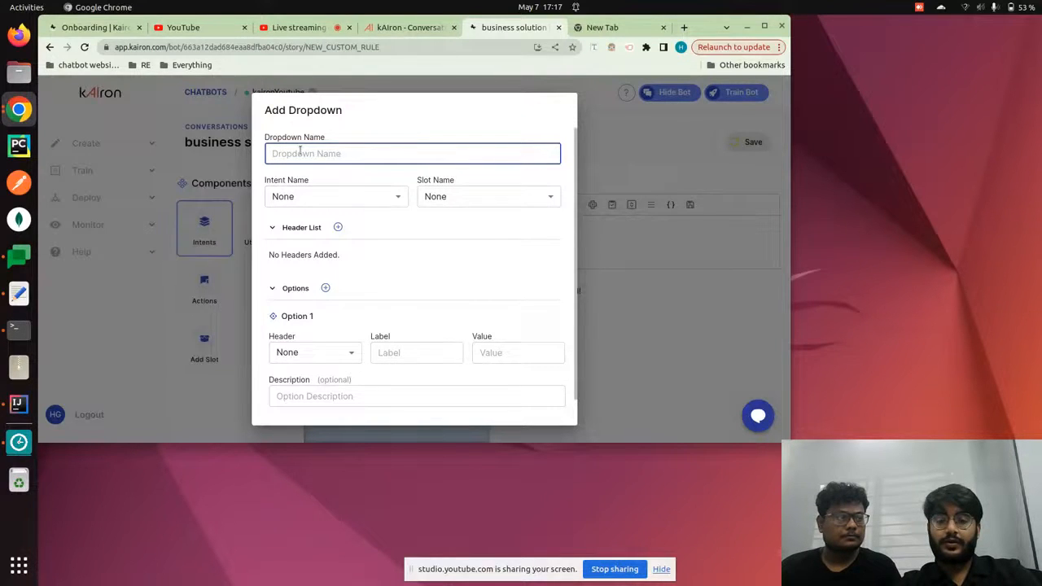
pyautogui.write('Domain')
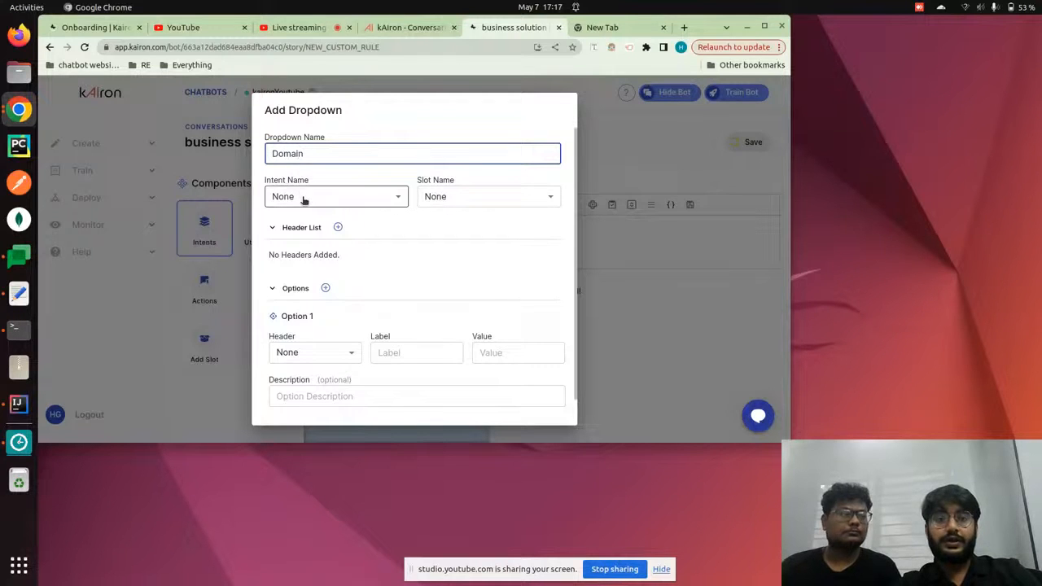
# Set the Domain dropdown's intent to business_solution and its slot to latitude.
pyautogui.click(303, 198)
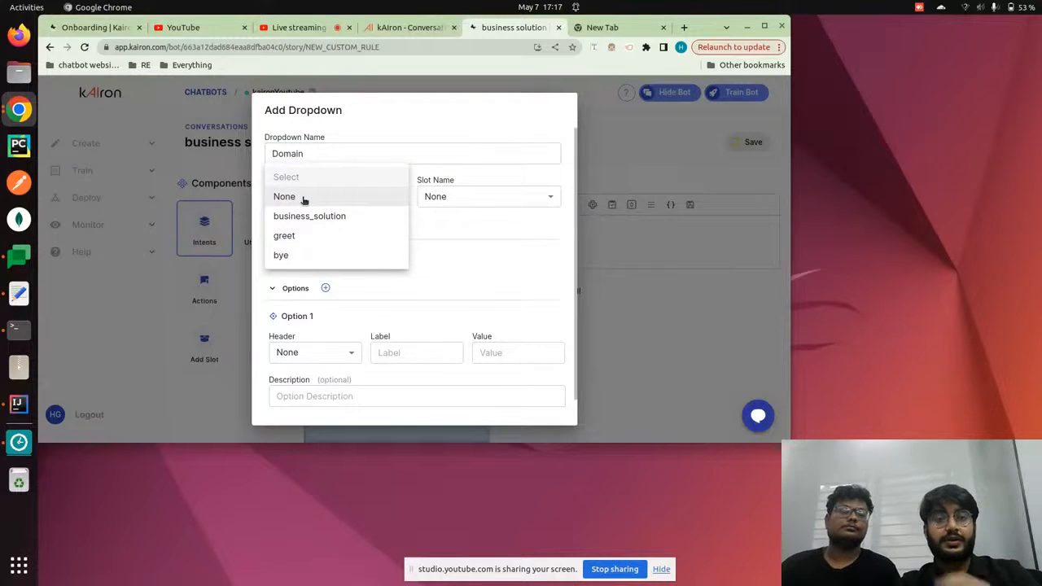
pyautogui.click(437, 242)
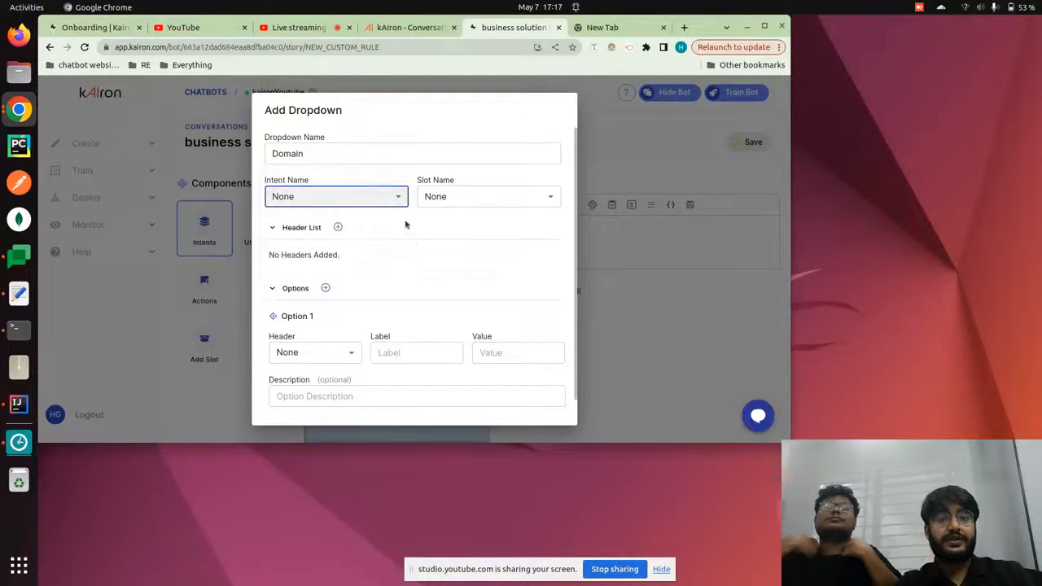
pyautogui.click(355, 198)
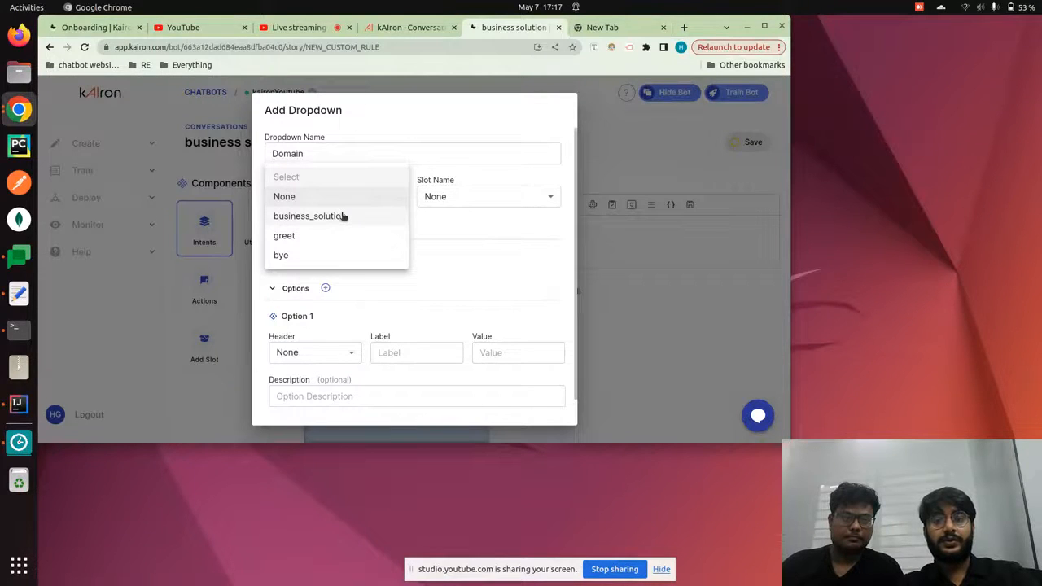
pyautogui.click(343, 218)
pyautogui.click(444, 198)
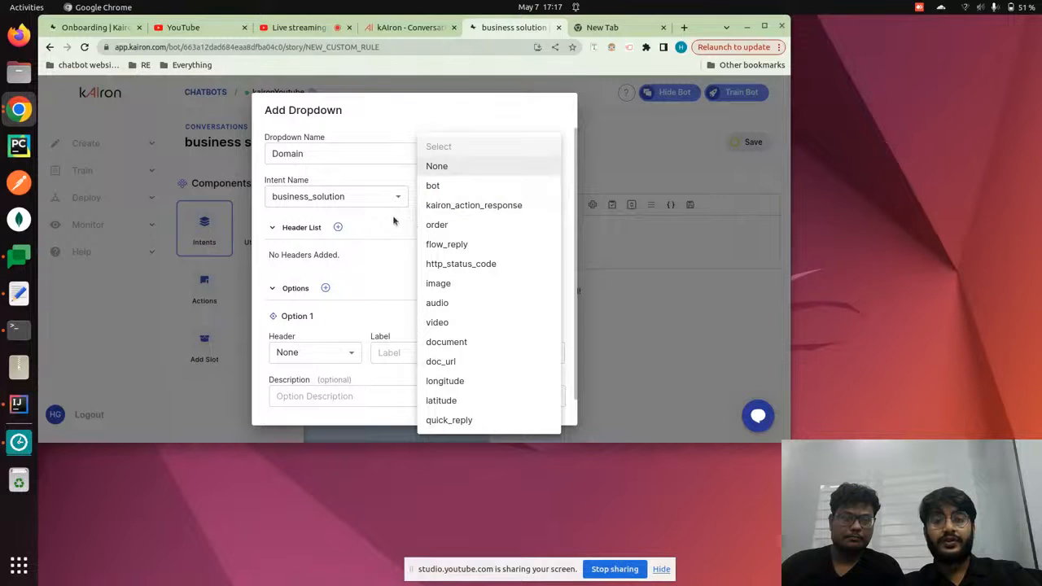
pyautogui.click(387, 258)
pyautogui.scroll(-1, 387, 324)
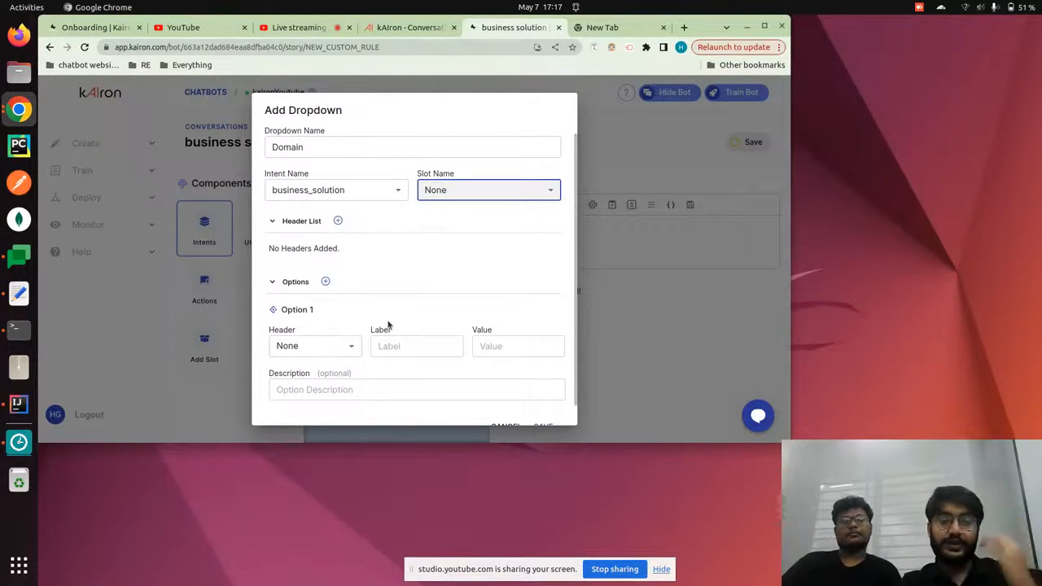
pyautogui.click(491, 189)
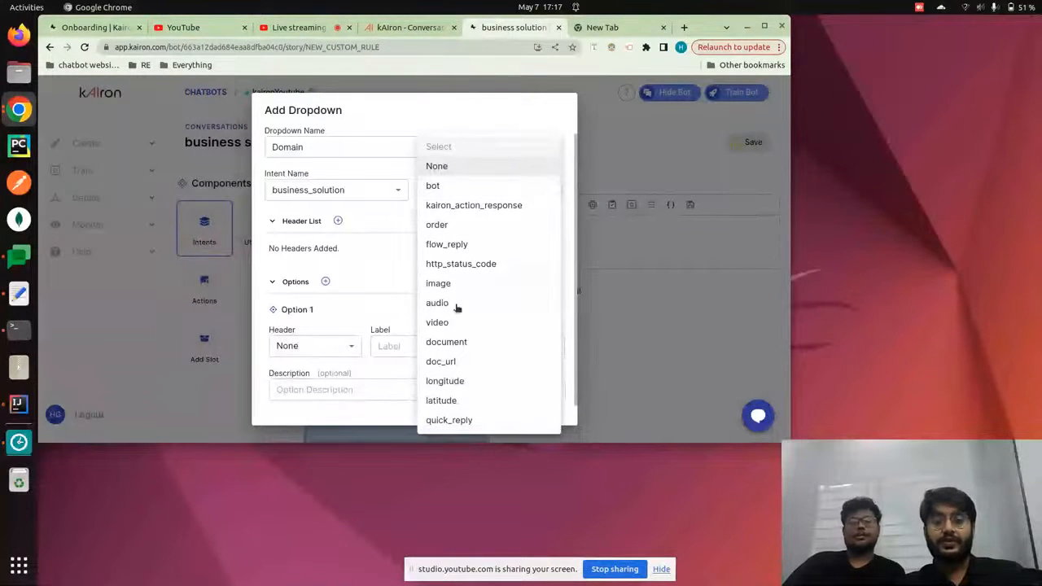
pyautogui.click(450, 400)
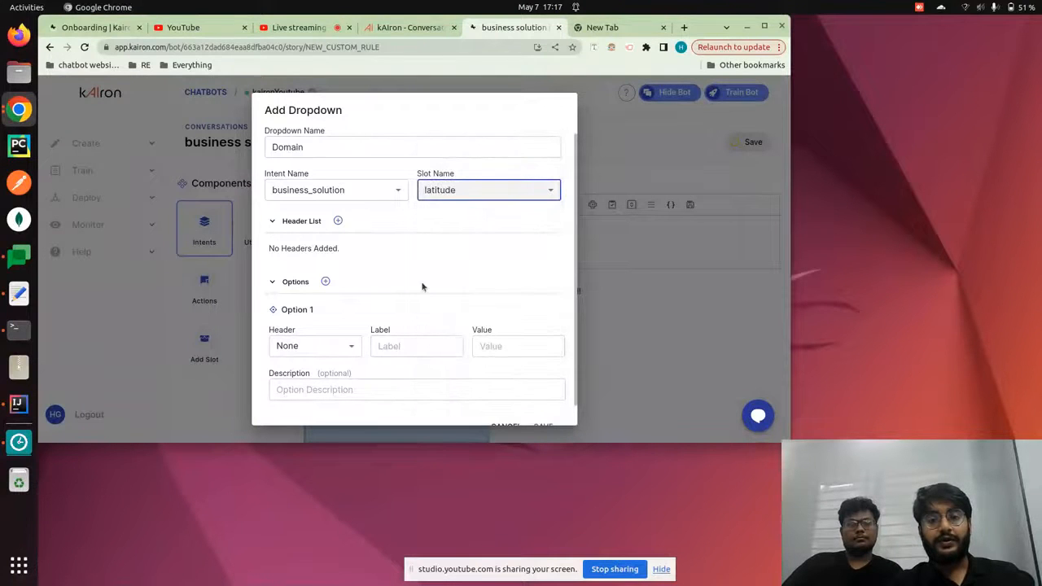
# Fill in the Domain dropdown's first option with label E-commerce and value ecom.
pyautogui.scroll(-1, 420, 278)
pyautogui.click(385, 320)
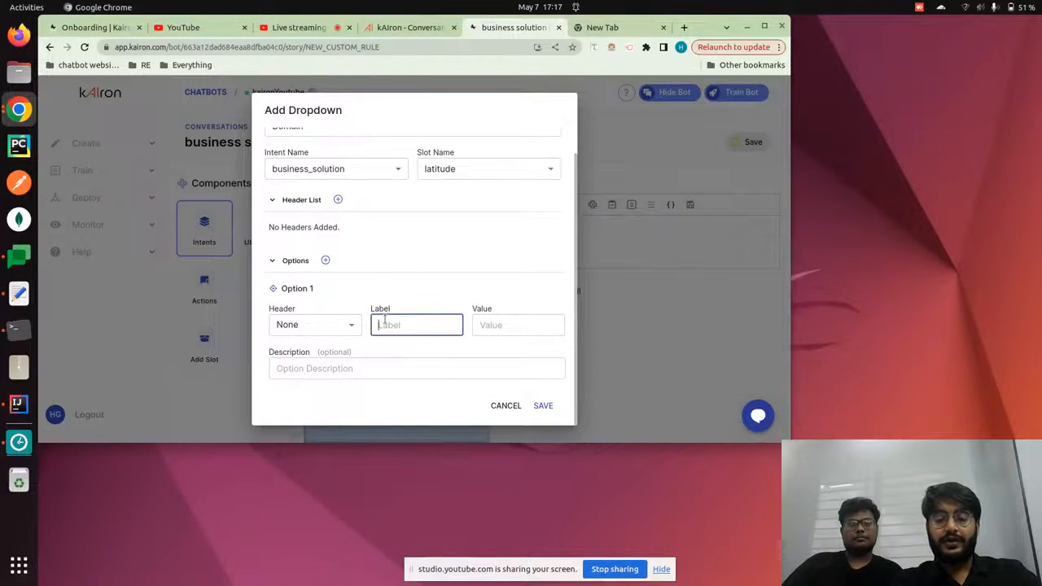
pyautogui.write('E')
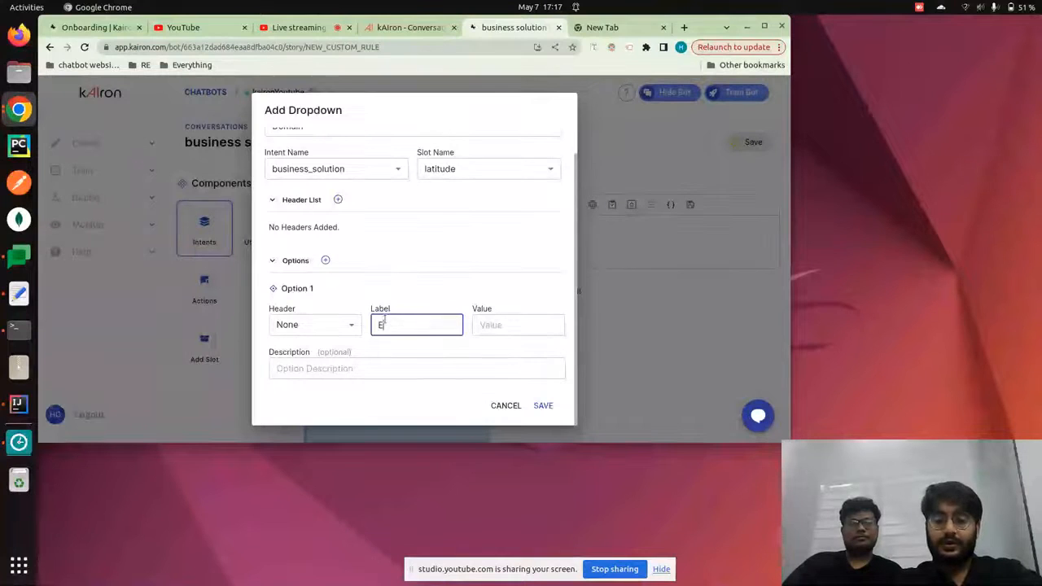
pyautogui.write('-commerc')
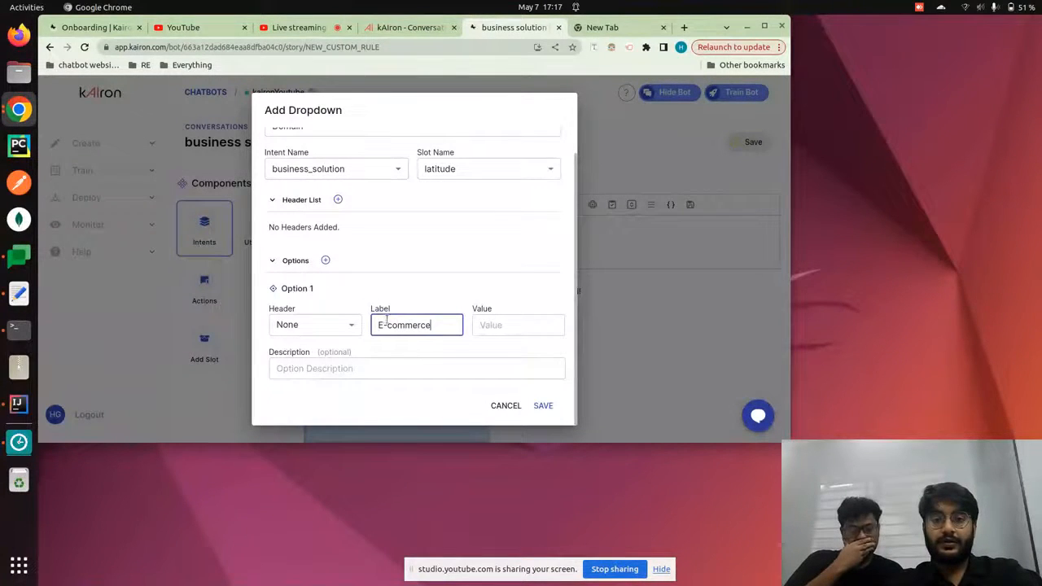
pyautogui.write('e')
pyautogui.click(504, 324)
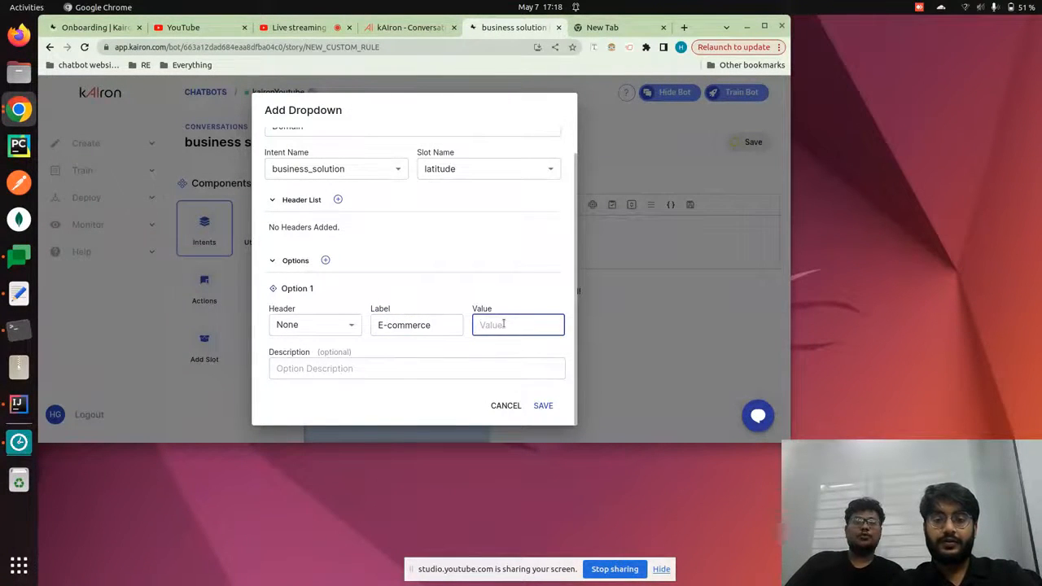
pyautogui.write('e-co')
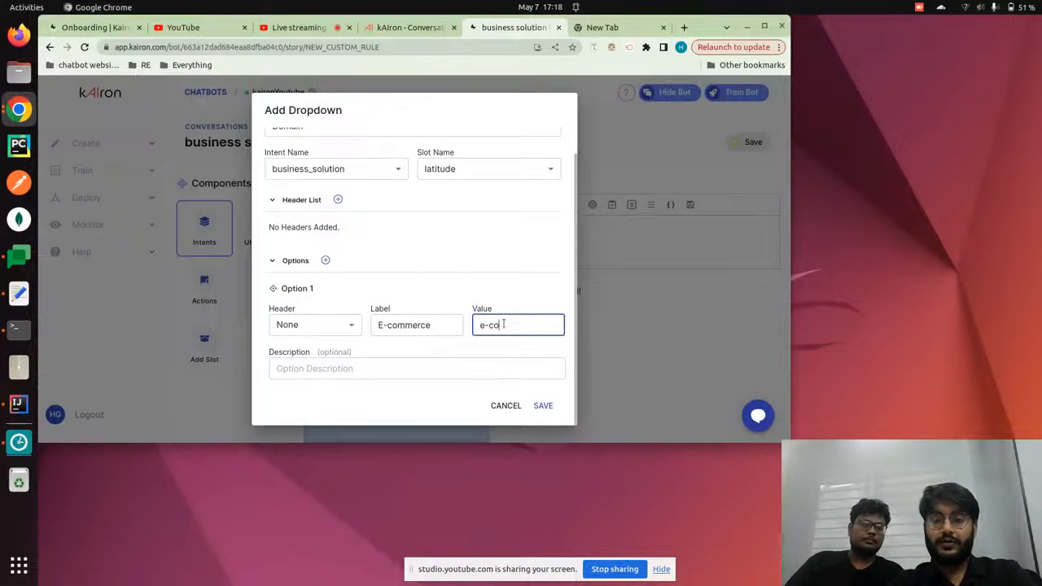
pyautogui.press('BackSpace')
pyautogui.press('BackSpace')
pyautogui.write('com')
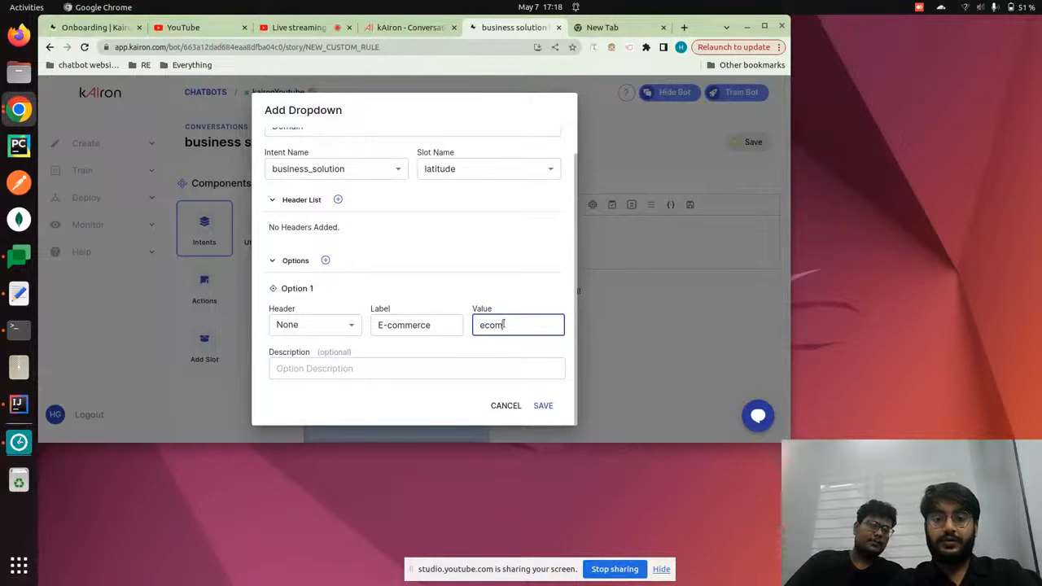
# Add a second option to the Domain dropdown with label Saas and value saas.
pyautogui.click(325, 262)
pyautogui.scroll(-2, 325, 258)
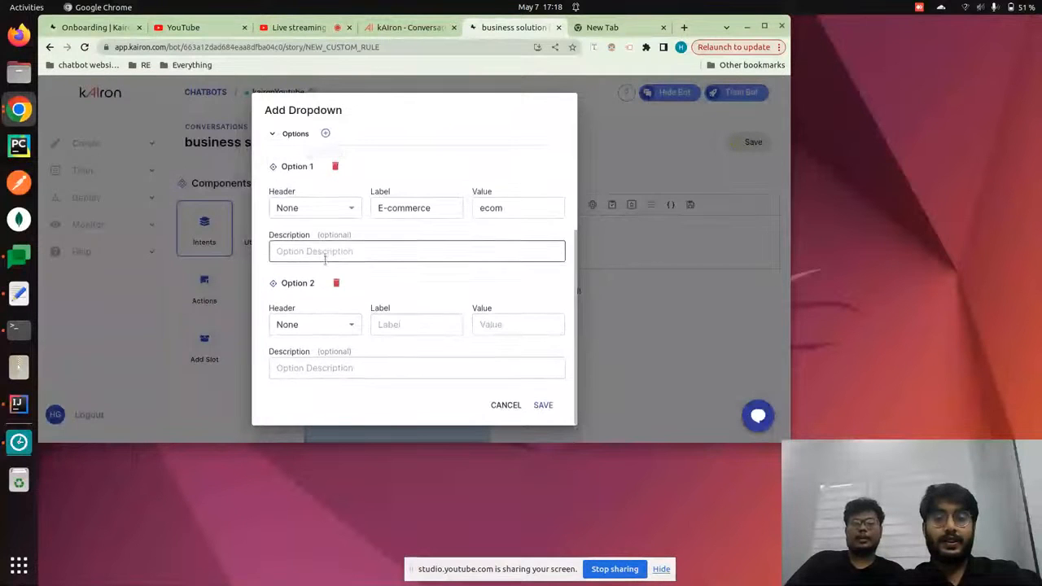
pyautogui.click(371, 326)
pyautogui.write('Sa')
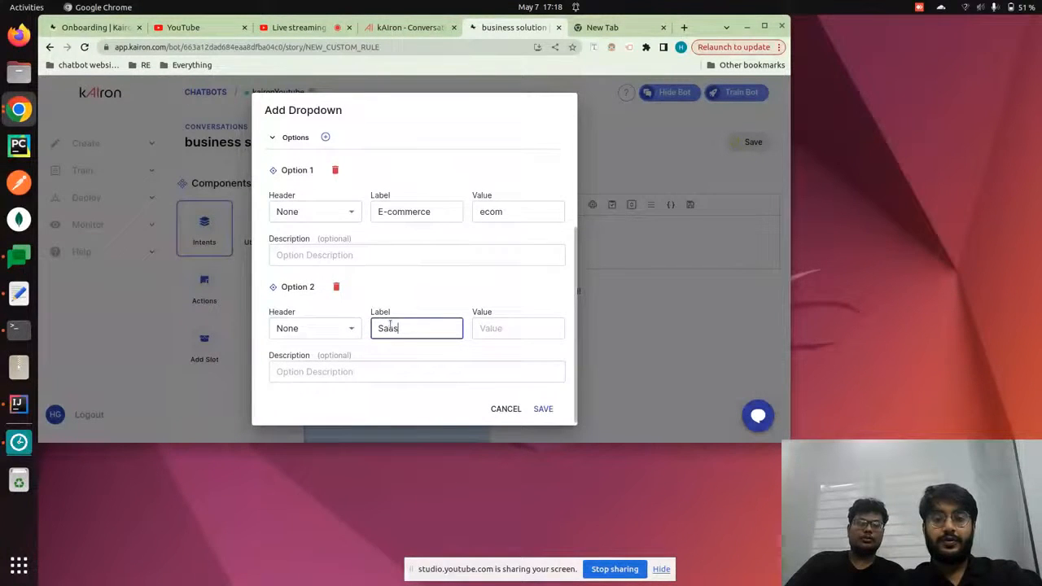
pyautogui.write('as')
pyautogui.click(513, 333)
pyautogui.write('saa')
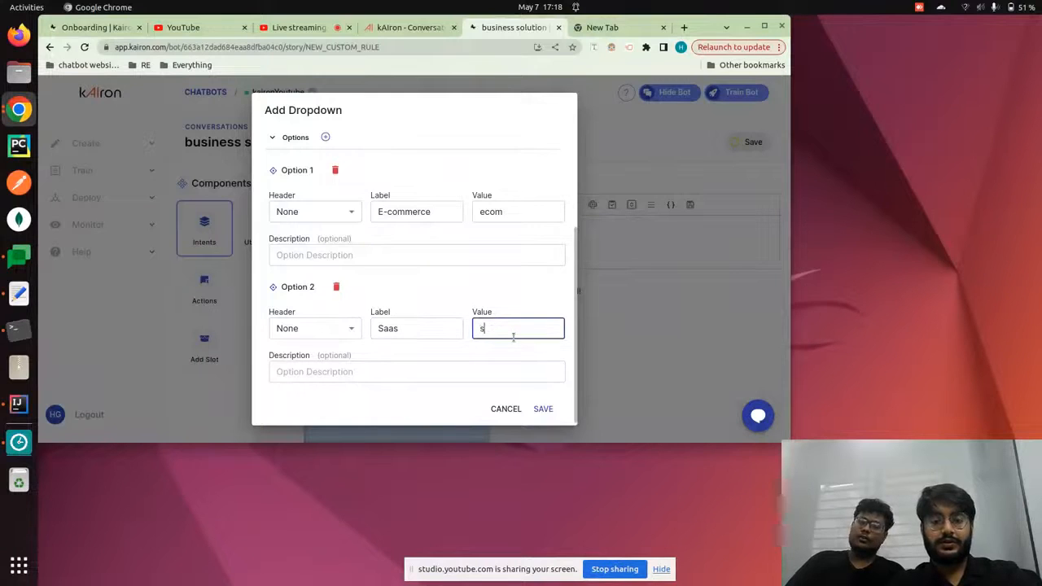
# Add a third option to the Domain dropdown with label Healthcare and value health.
pyautogui.click(325, 138)
pyautogui.scroll(-2, 366, 326)
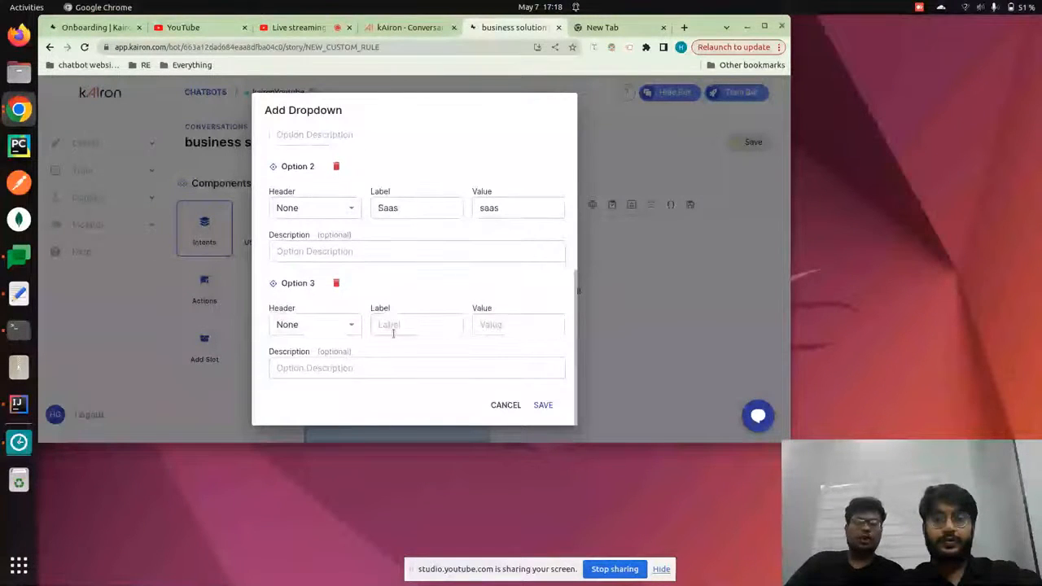
pyautogui.click(379, 323)
pyautogui.write('He')
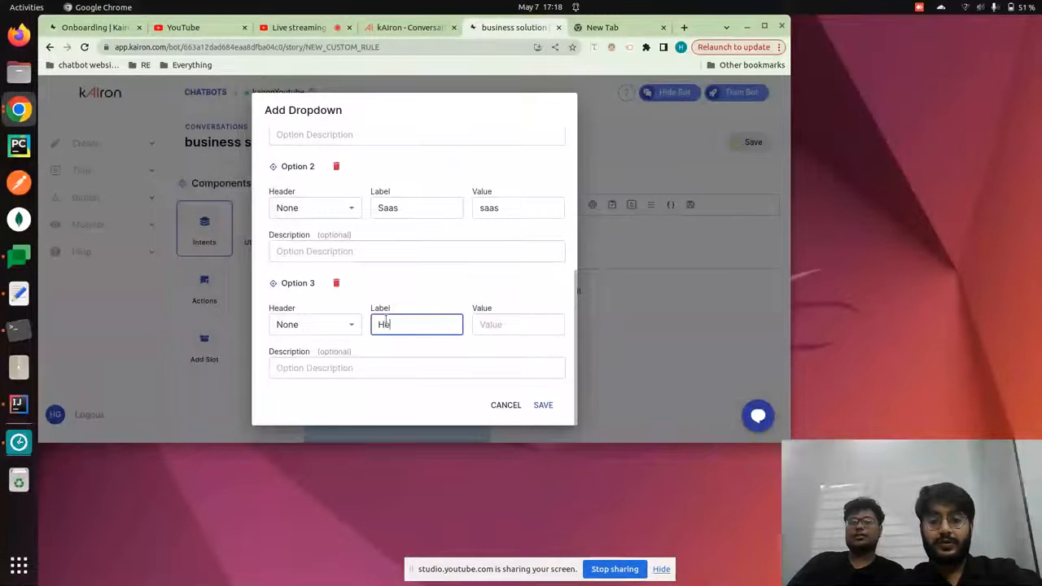
pyautogui.write('althcare')
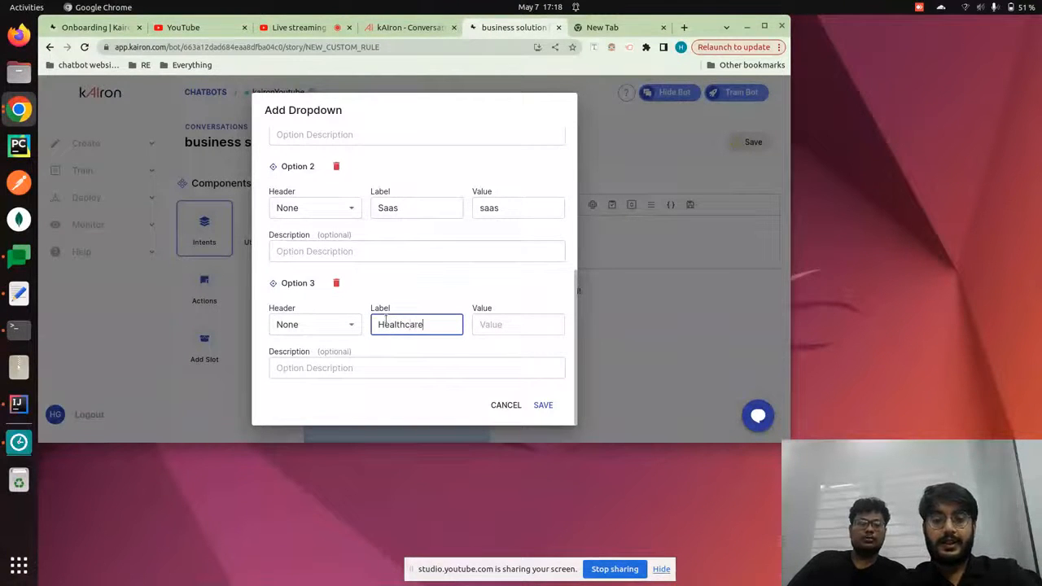
pyautogui.click(478, 328)
pyautogui.write('he')
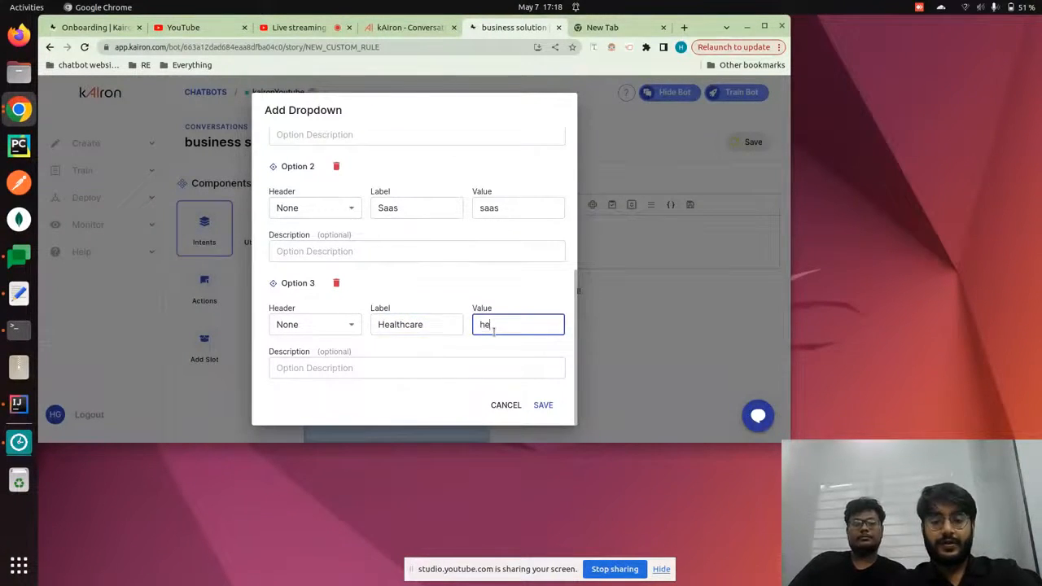
pyautogui.write('alth')
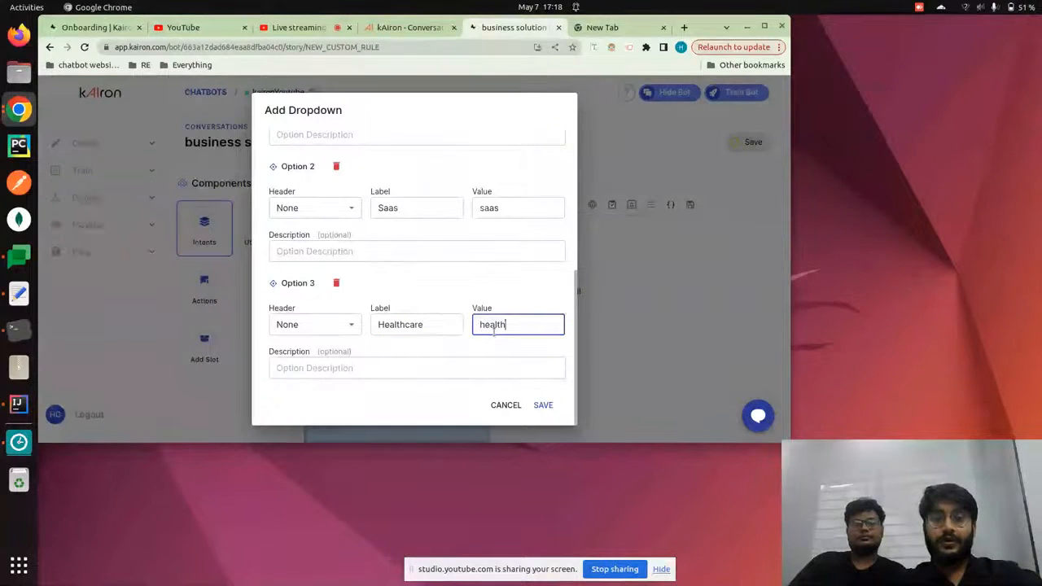
# Save the Domain dropdown response, close the responses view and save the business solution rule.
pyautogui.scroll(2, 465, 279)
pyautogui.scroll(-2, 466, 279)
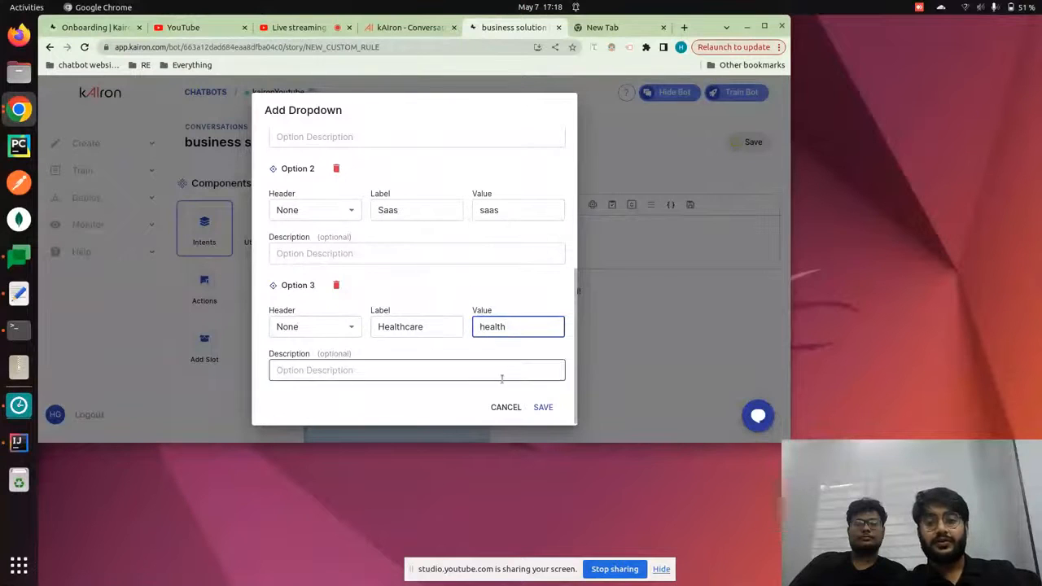
pyautogui.click(543, 407)
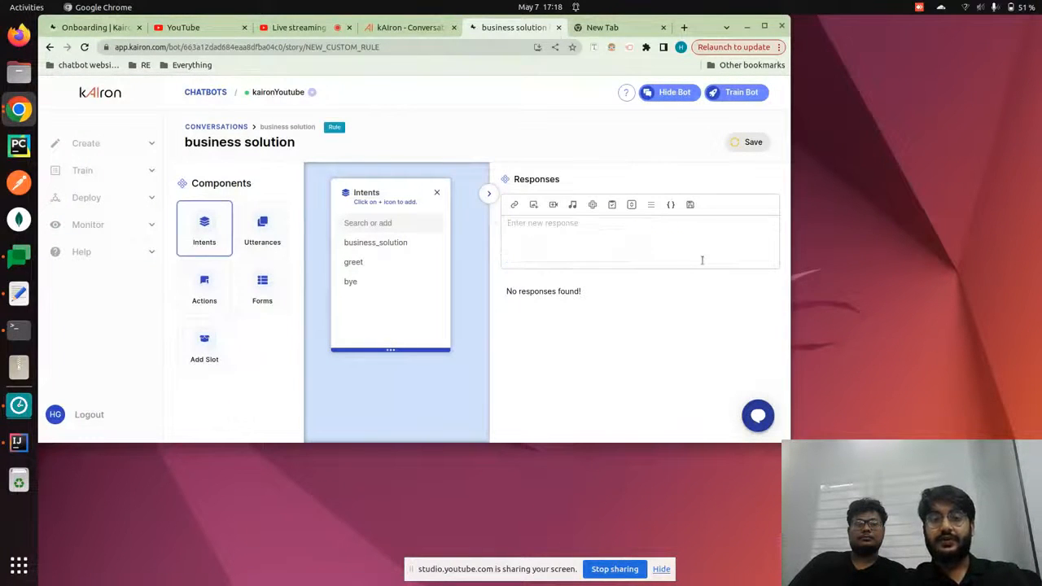
pyautogui.click(489, 194)
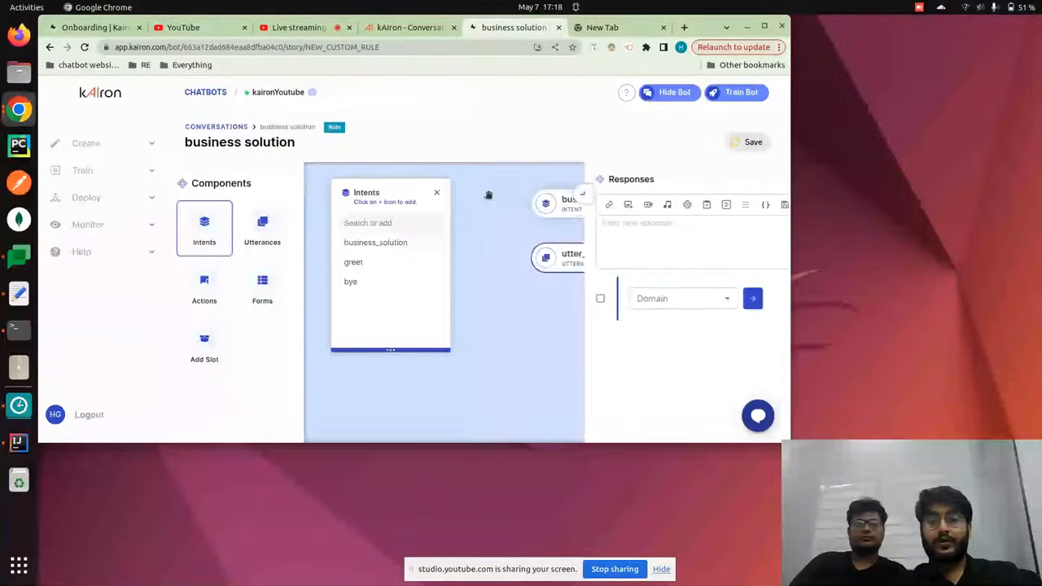
pyautogui.click(750, 144)
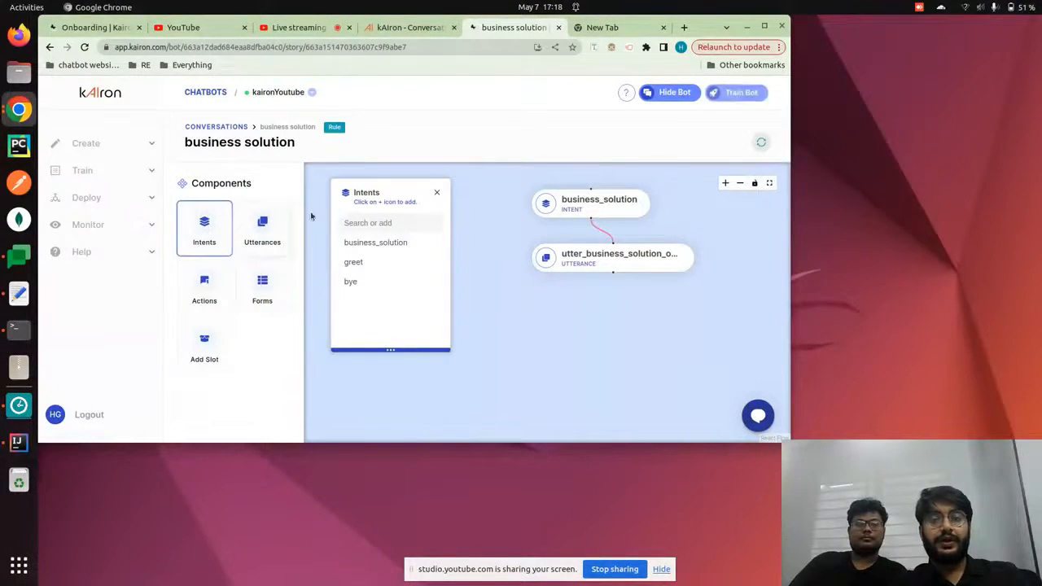
# Create a new intent named business_domain from the rule's intent list.
pyautogui.click(371, 222)
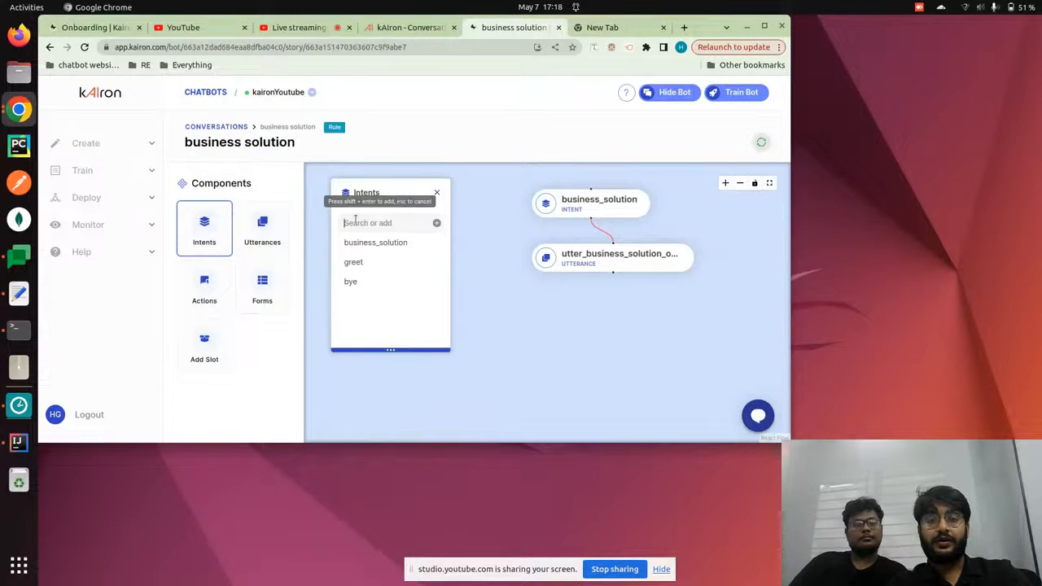
pyautogui.write('business_')
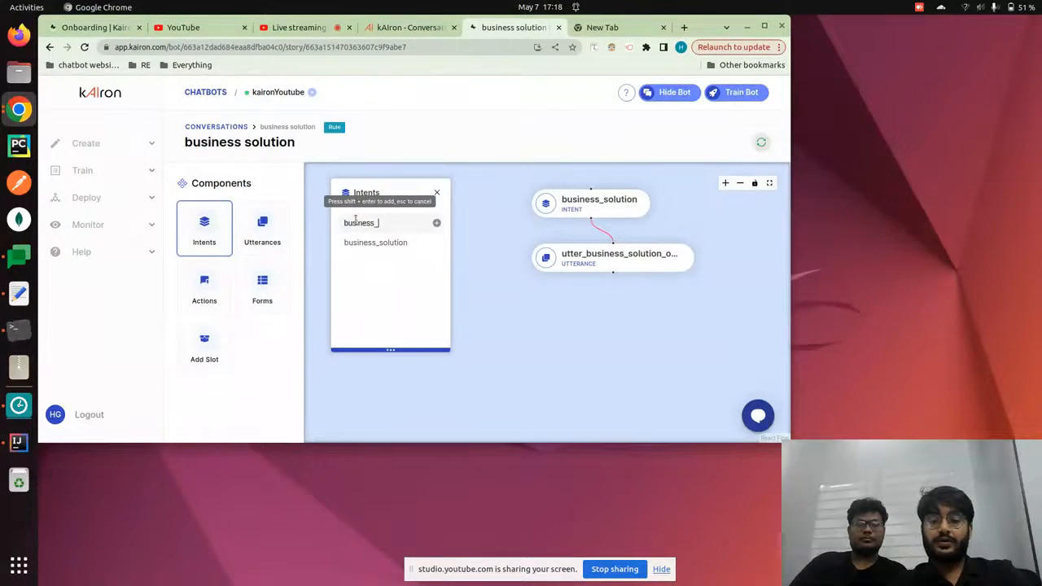
pyautogui.write('do')
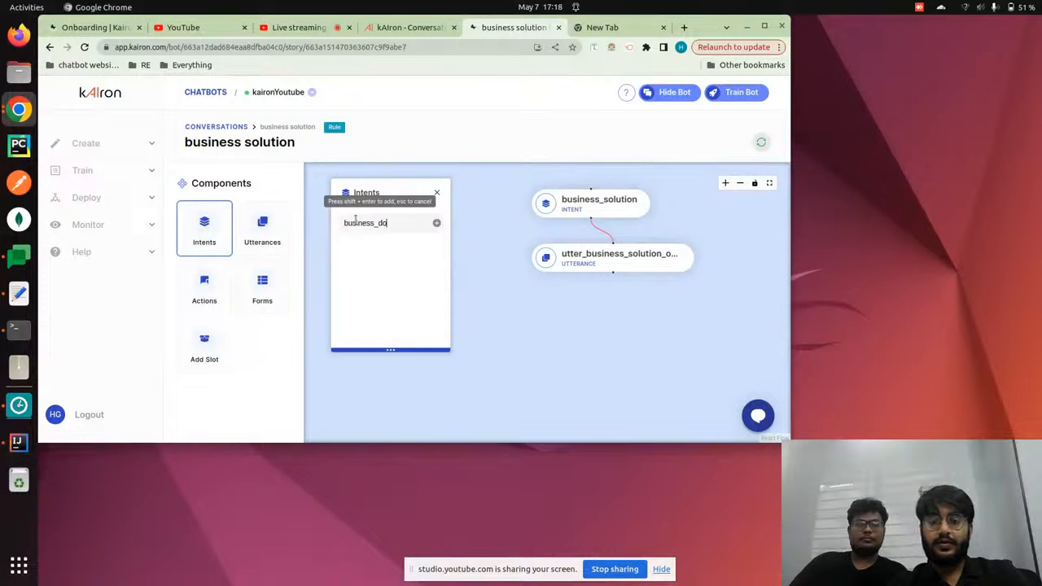
pyautogui.write('main')
pyautogui.hotkey('shift', 'Return')
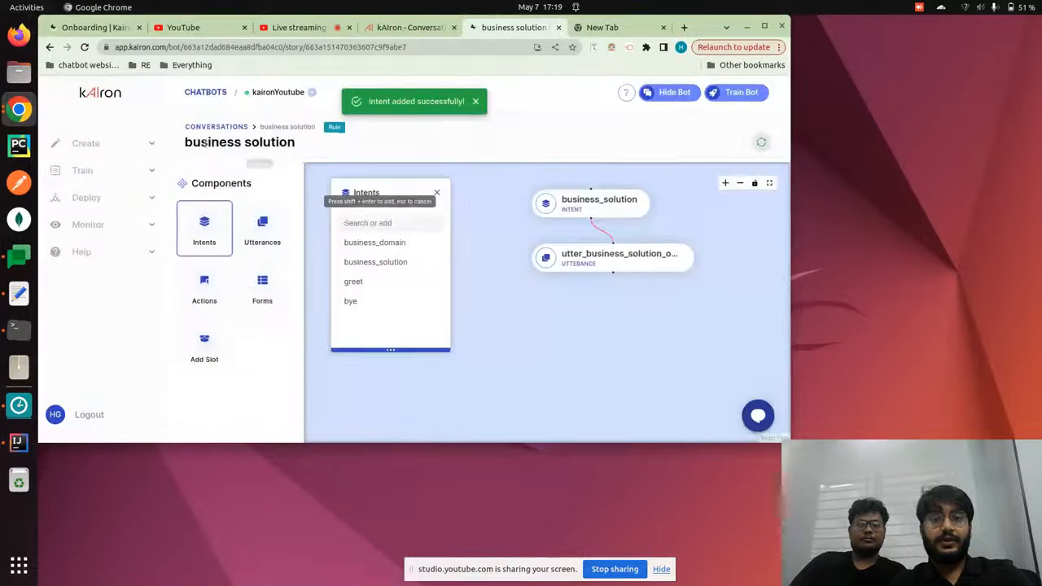
# Leave the rule for the bot's slot components and start a new slot named domain.
pyautogui.click(200, 127)
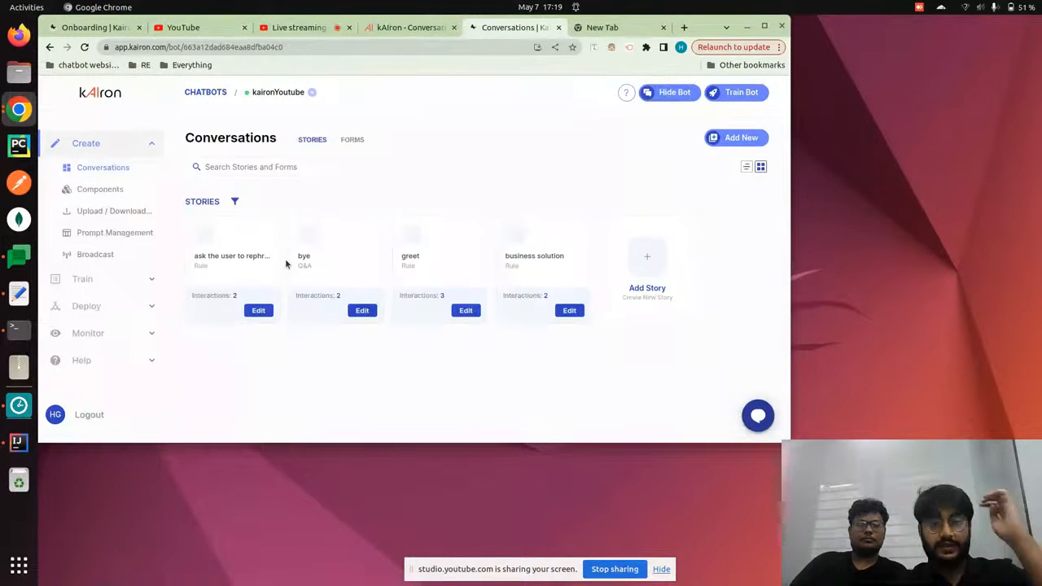
pyautogui.click(96, 187)
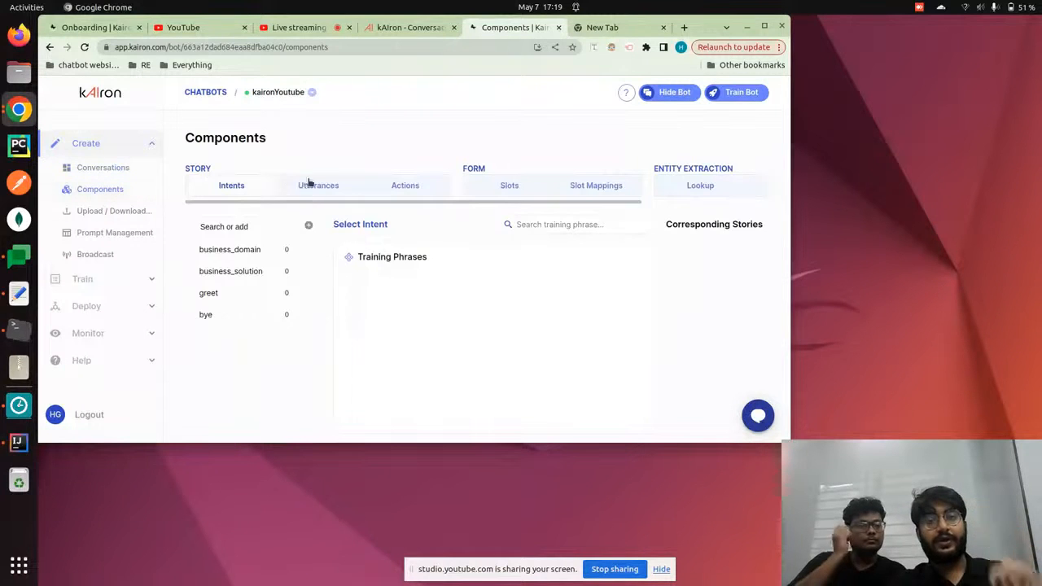
pyautogui.click(508, 186)
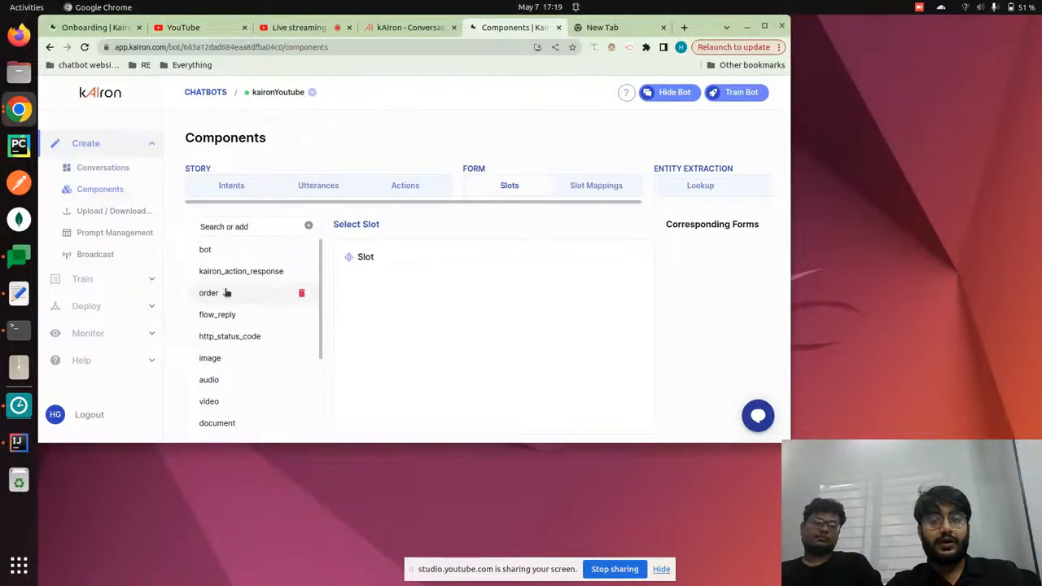
pyautogui.scroll(-2, 226, 291)
pyautogui.click(244, 416)
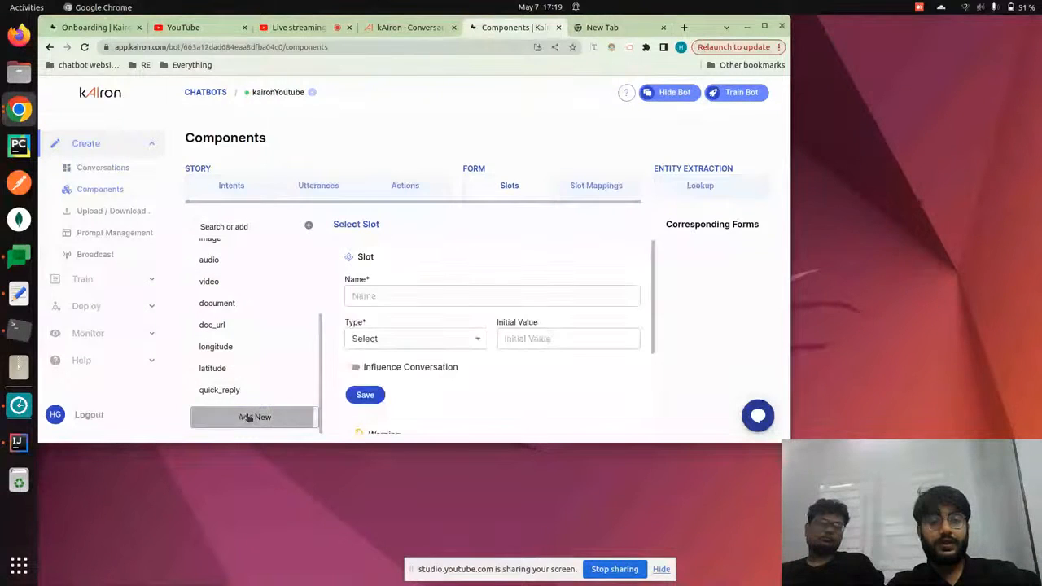
pyautogui.click(377, 294)
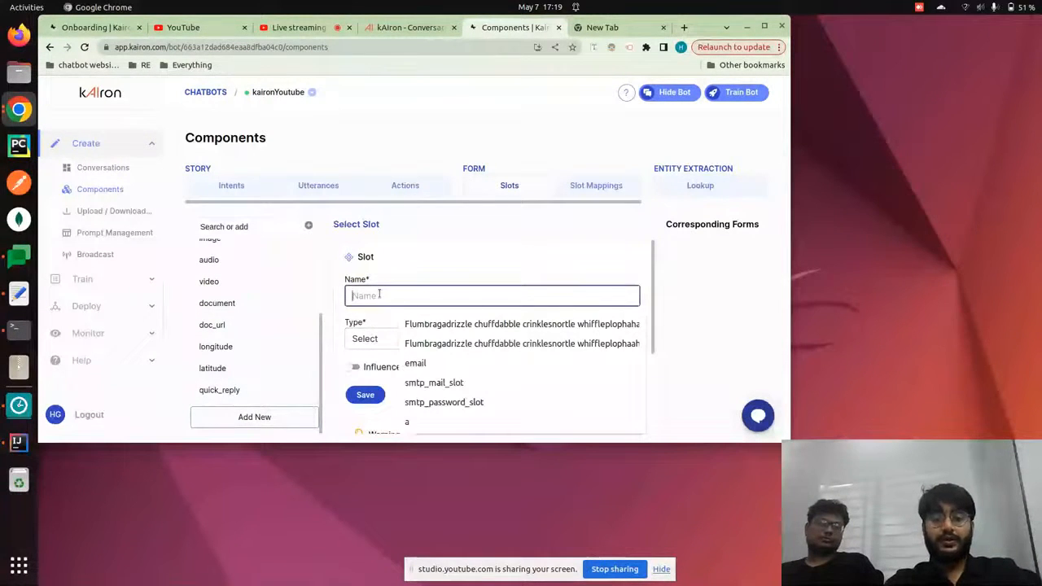
pyautogui.write('domain')
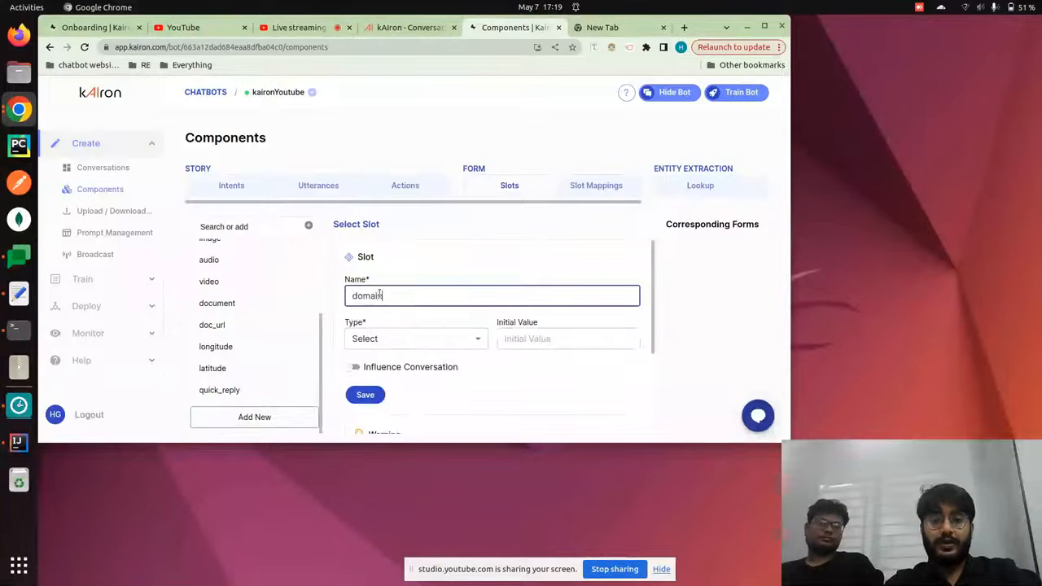
# Make the domain slot Categorical with values ecom,saas,health, let it influence the conversation, and save it.
pyautogui.click(432, 349)
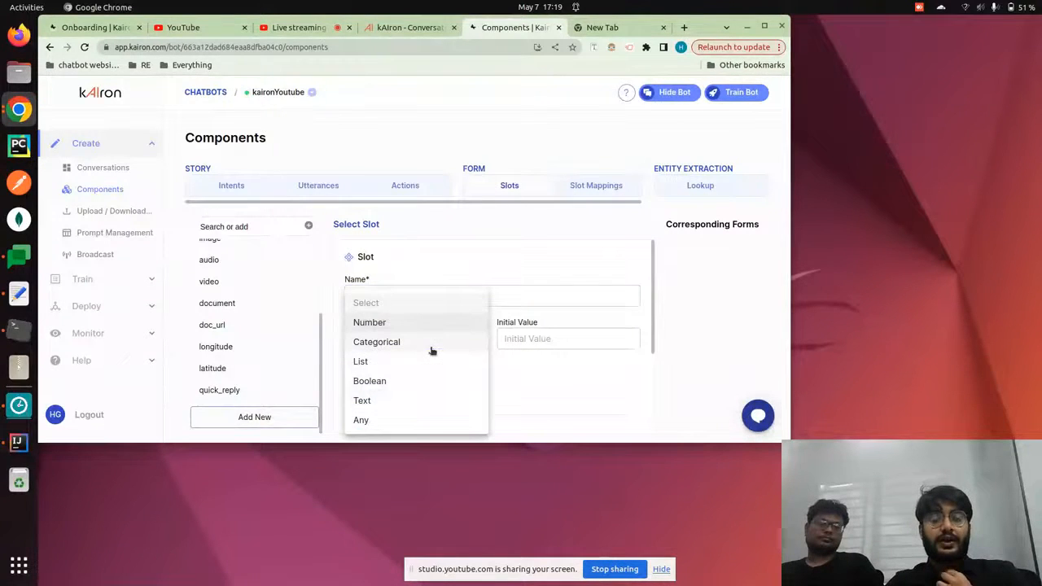
pyautogui.click(417, 342)
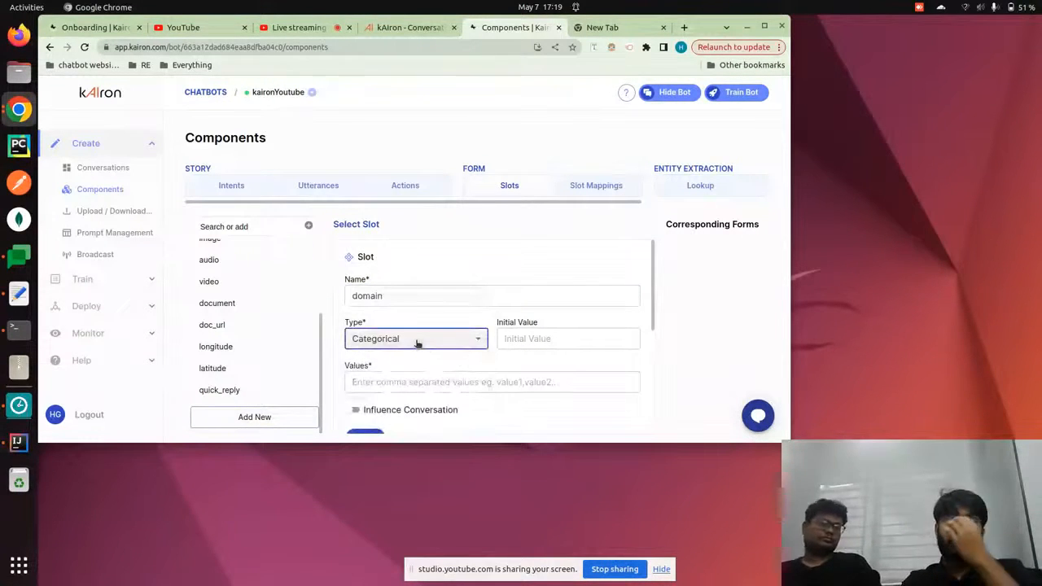
pyautogui.click(355, 380)
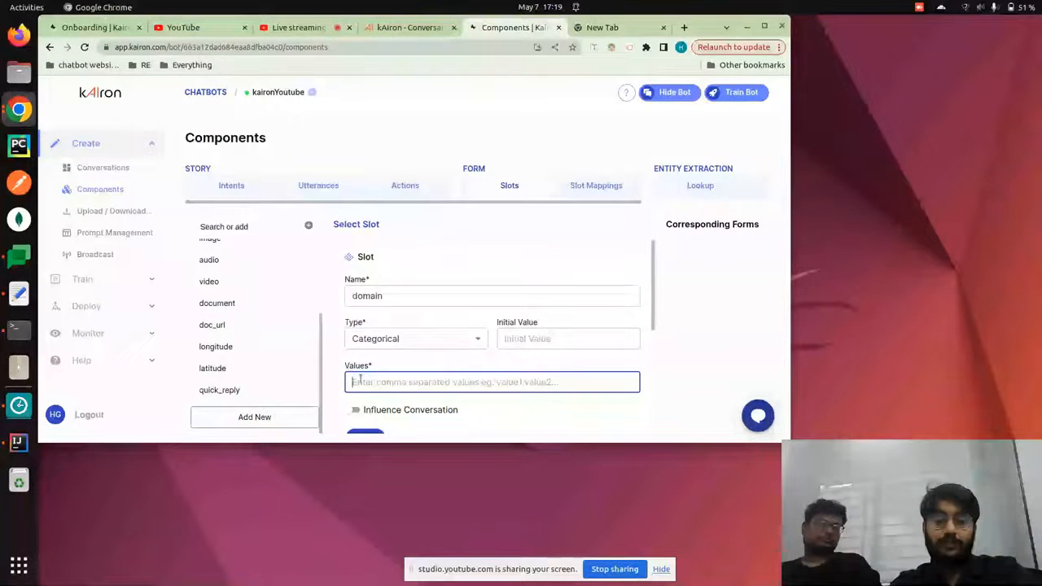
pyautogui.write('ecom,')
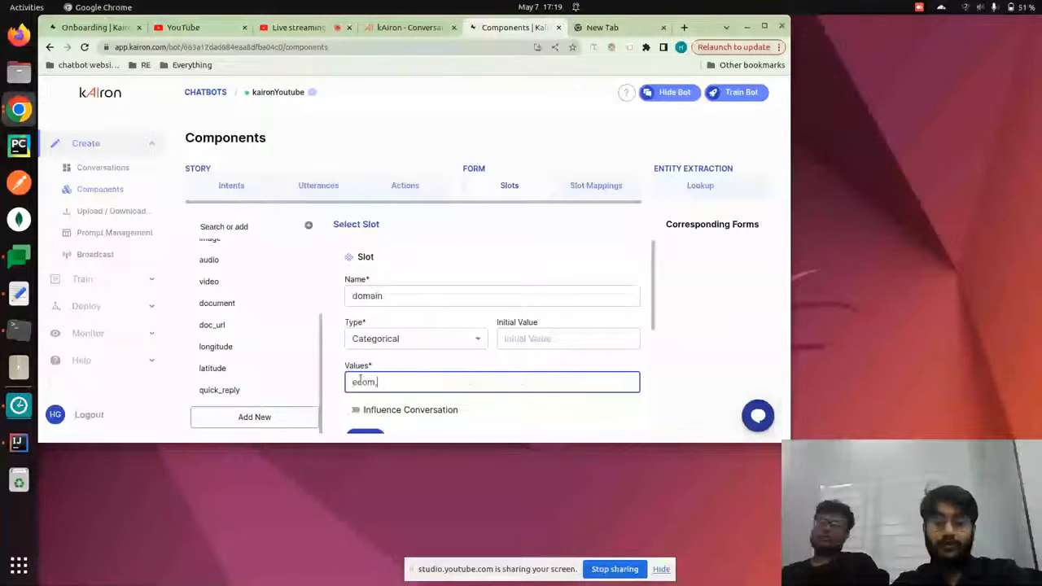
pyautogui.write('saas,h')
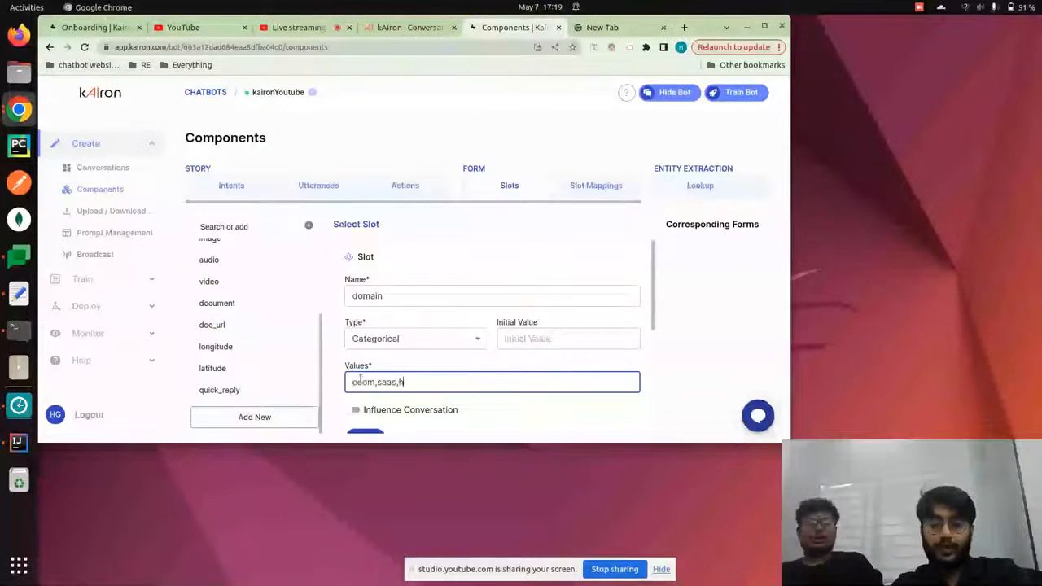
pyautogui.write('eal')
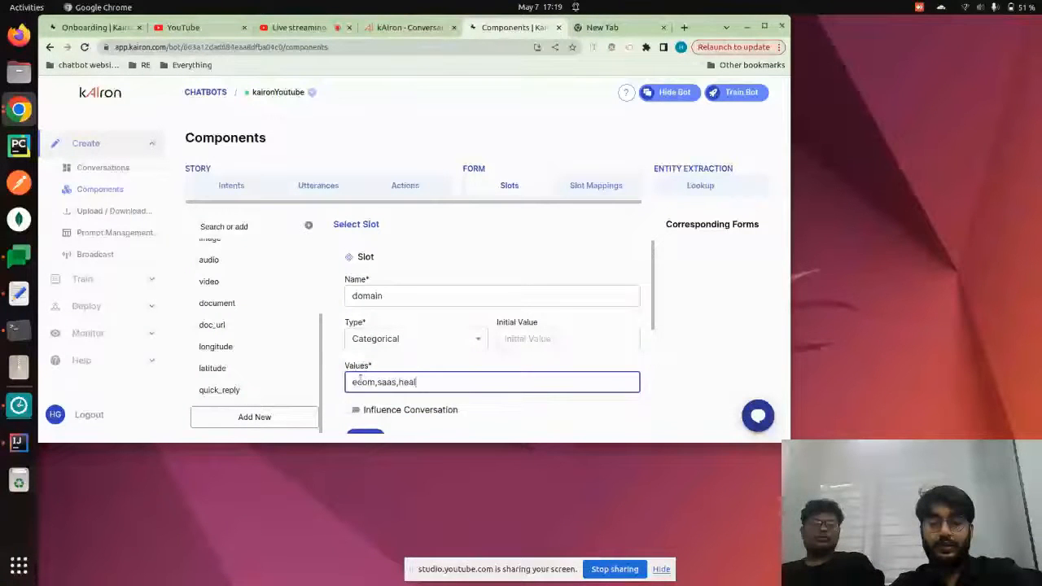
pyautogui.write('th')
pyautogui.click(355, 411)
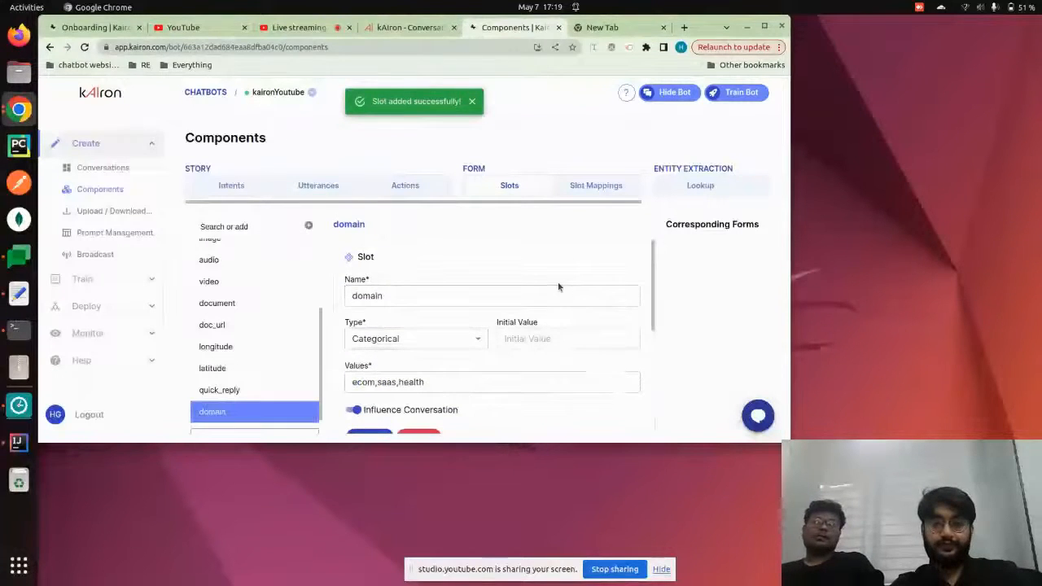
# Return to the conversations and reopen the business solution rule for editing.
pyautogui.click(96, 167)
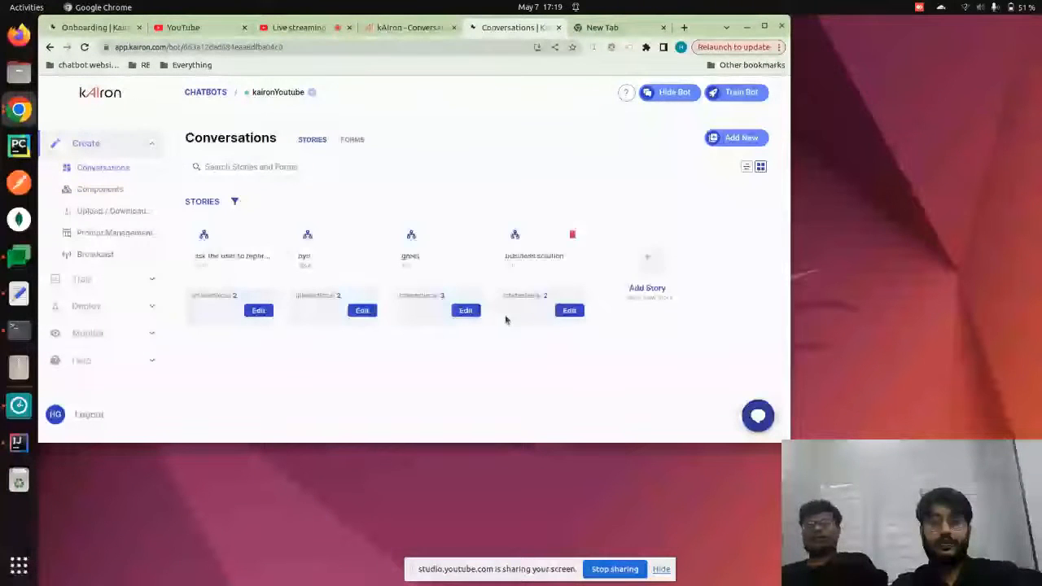
pyautogui.click(569, 310)
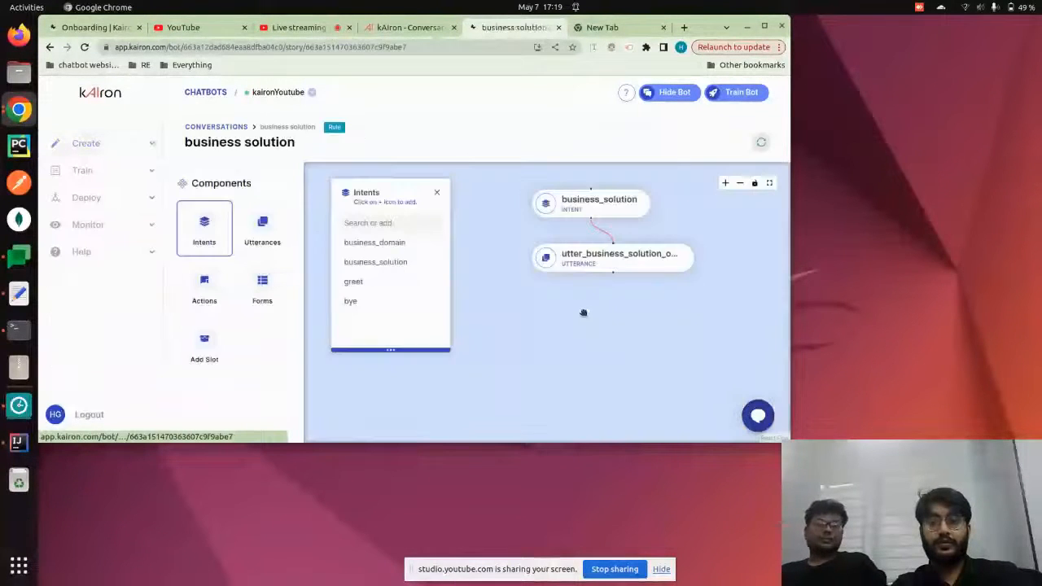
# Edit the Domain dropdown in the business solution utterance to use intent business_domain and slot domain, and save it.
pyautogui.click(585, 246)
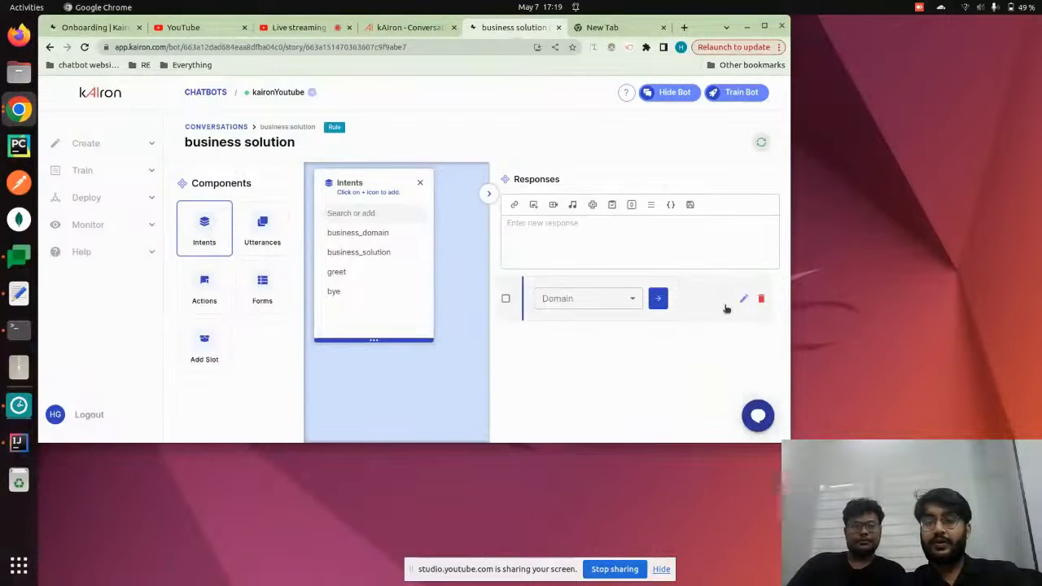
pyautogui.click(740, 298)
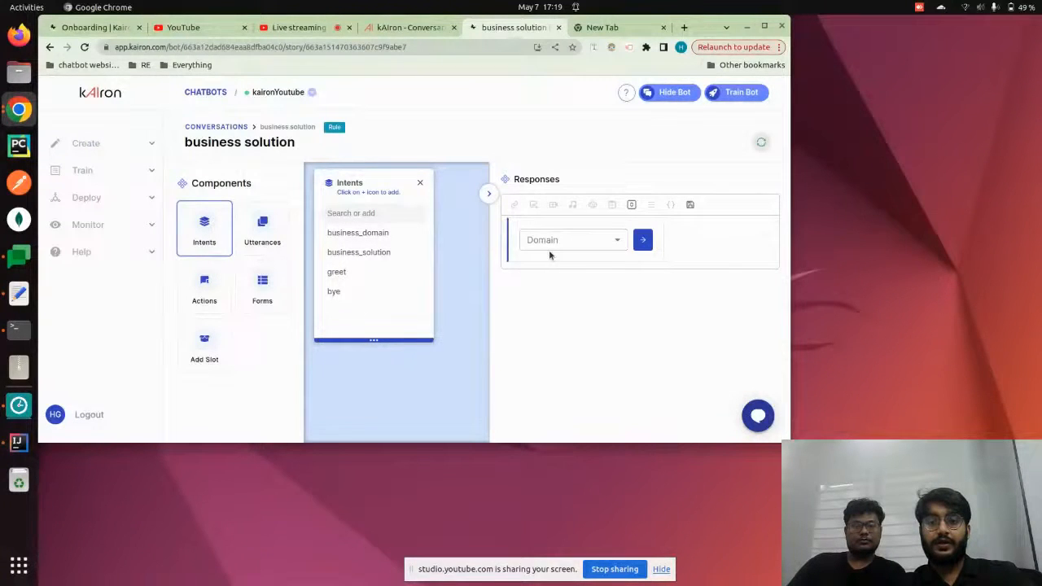
pyautogui.click(513, 259)
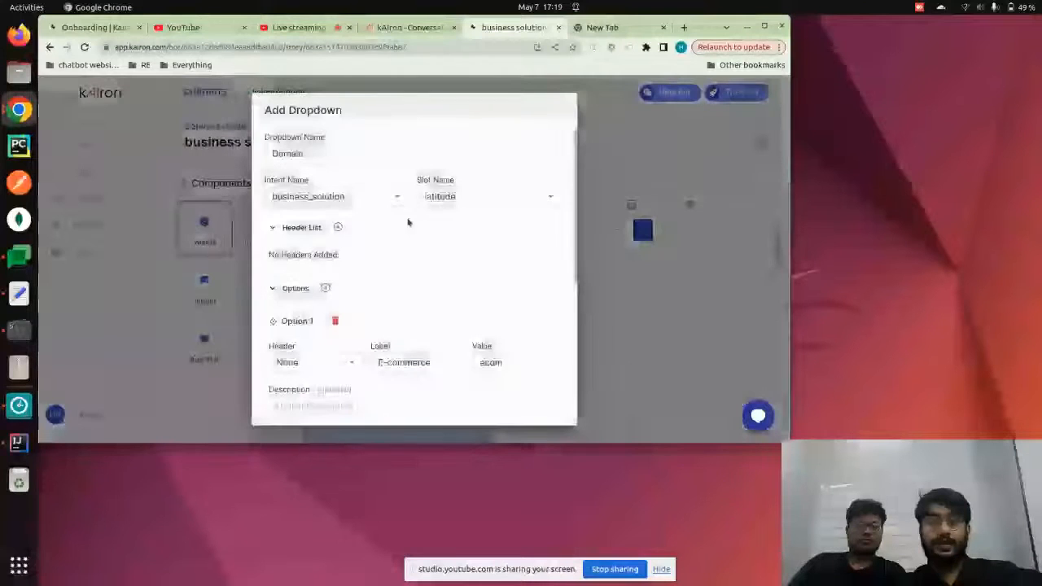
pyautogui.click(388, 198)
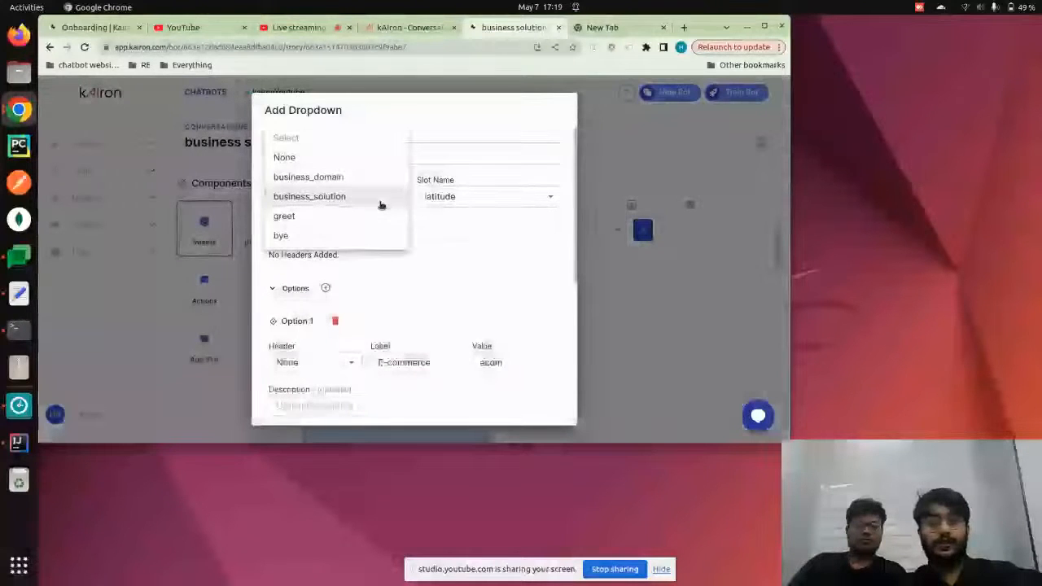
pyautogui.click(345, 178)
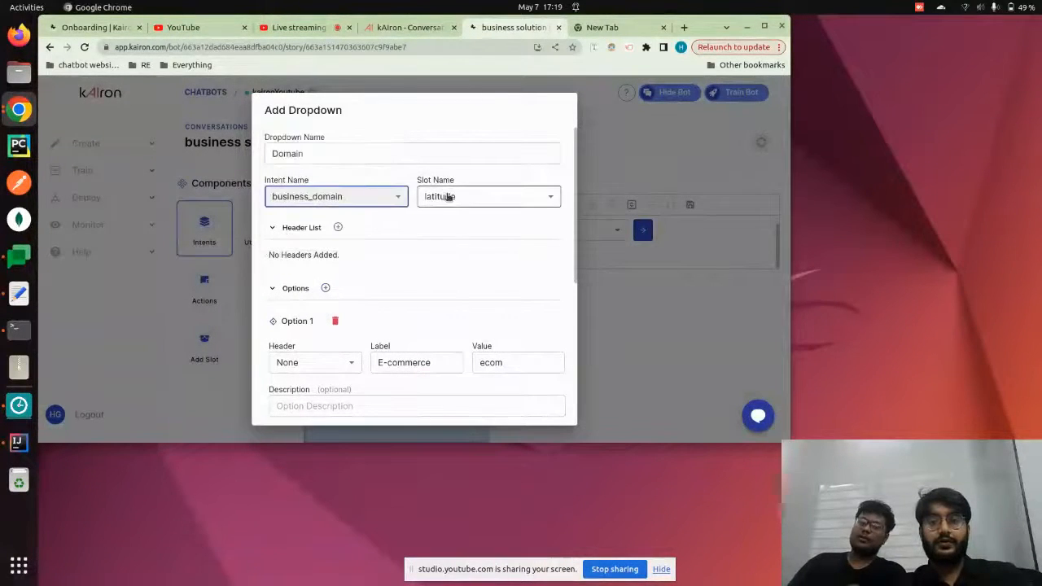
pyautogui.click(458, 198)
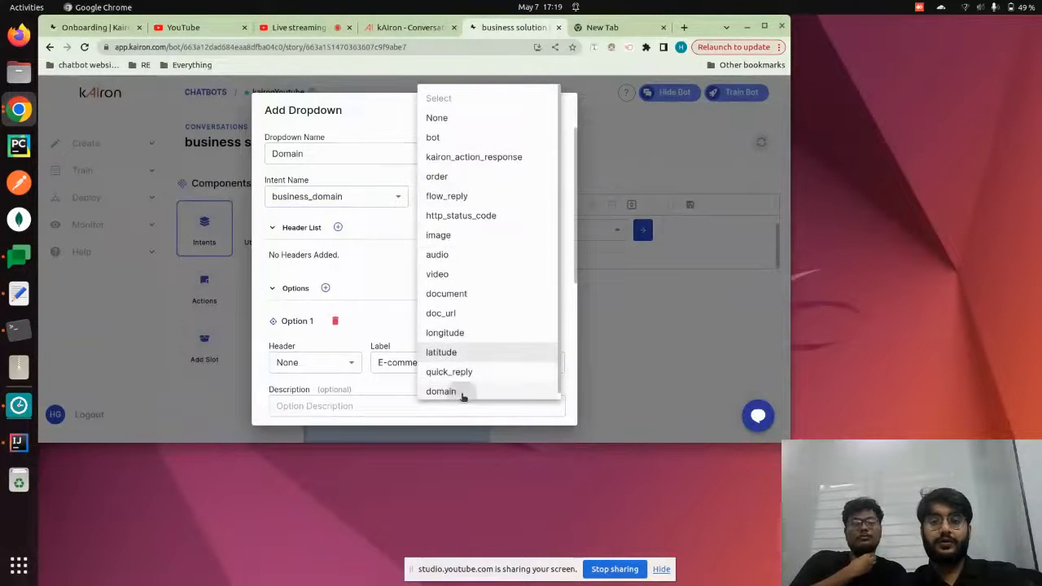
pyautogui.click(461, 392)
pyautogui.scroll(-5, 447, 358)
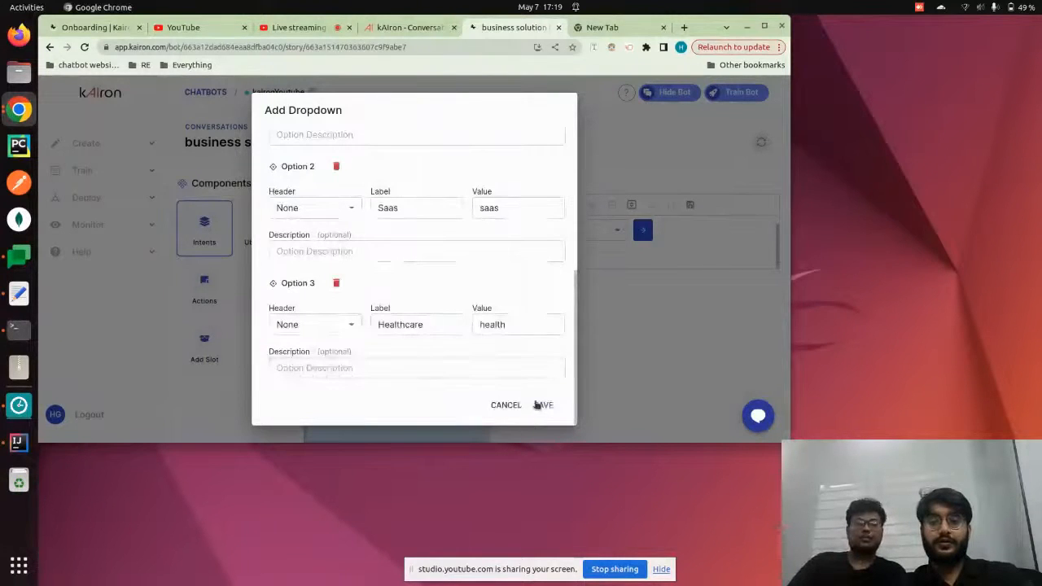
pyautogui.click(541, 405)
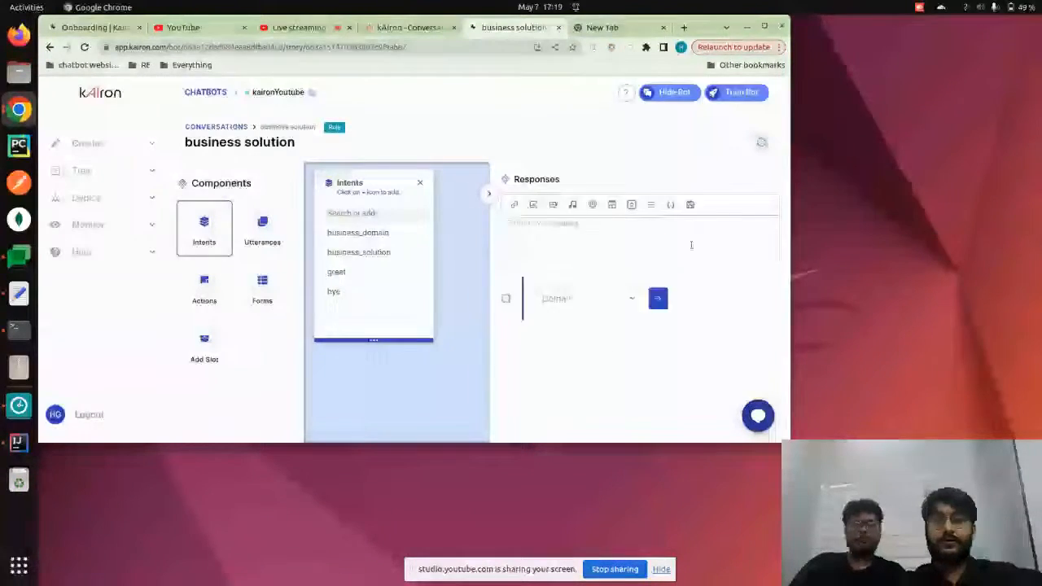
pyautogui.click(489, 196)
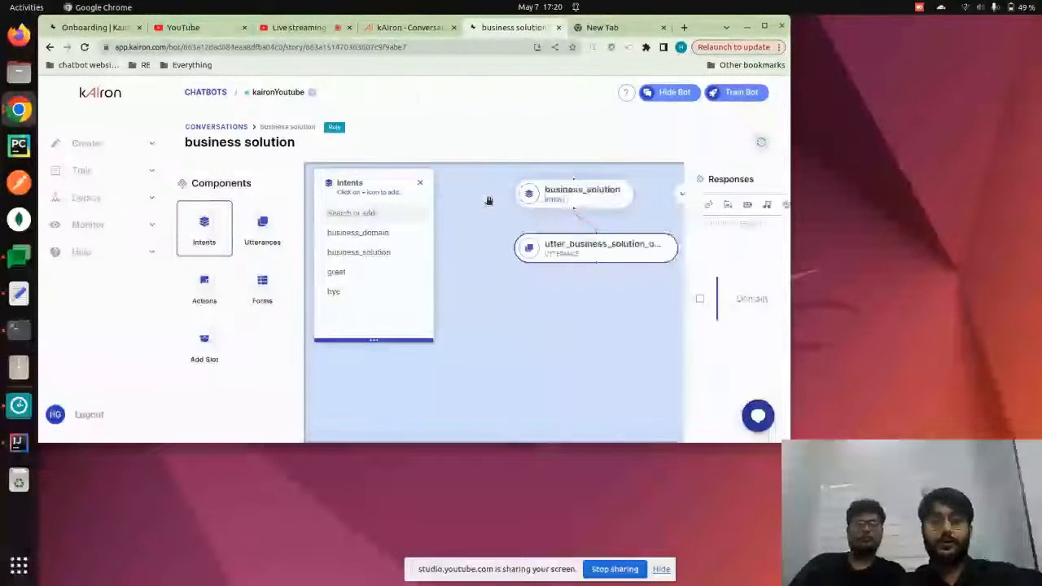
# Create a new Multiflow story from the conversations list and name it business_solution.
pyautogui.click(217, 127)
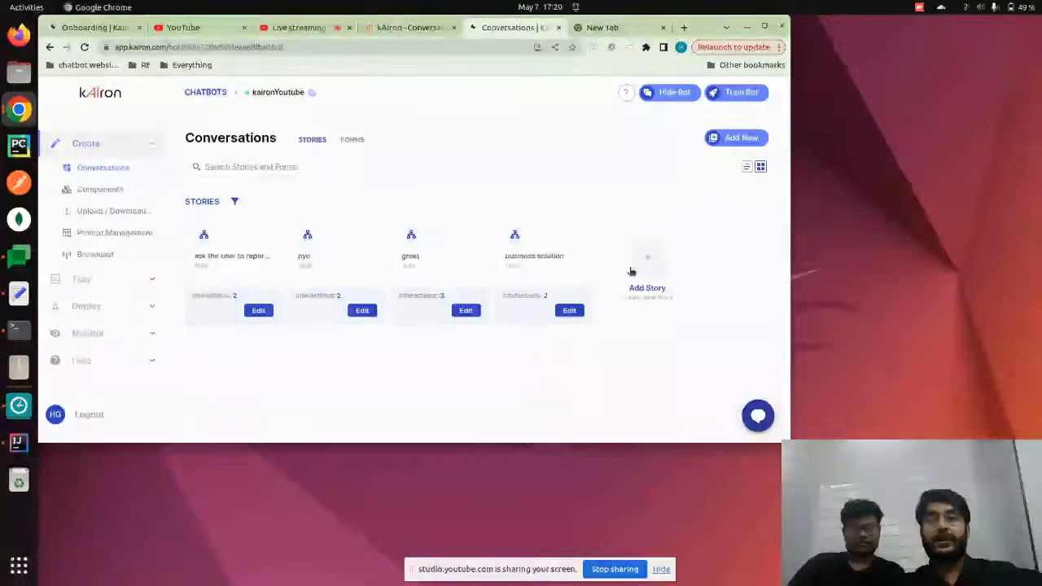
pyautogui.click(631, 271)
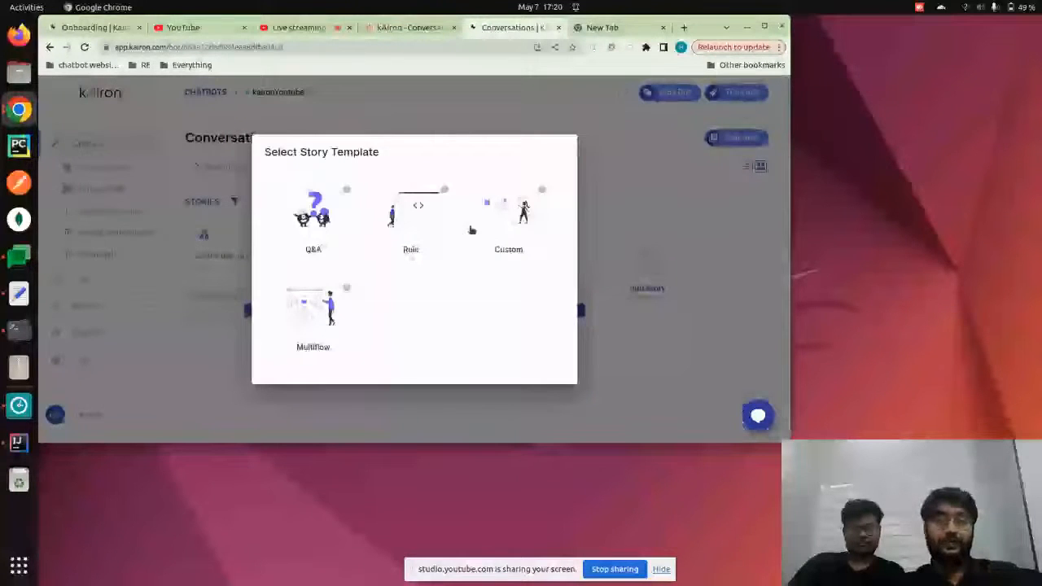
pyautogui.click(303, 308)
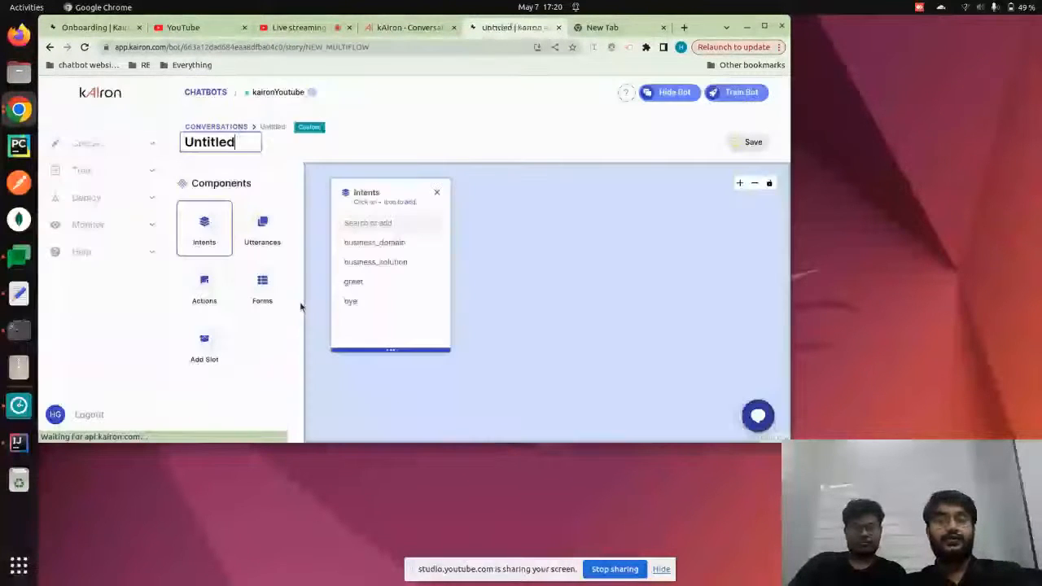
pyautogui.write('b')
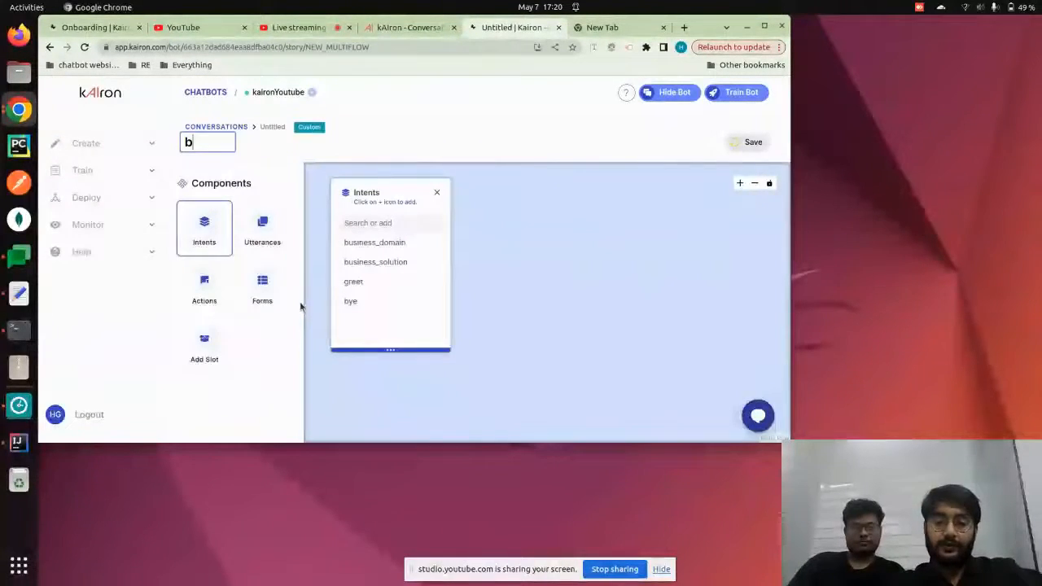
pyautogui.press('BackSpace')
pyautogui.press('BackSpace')
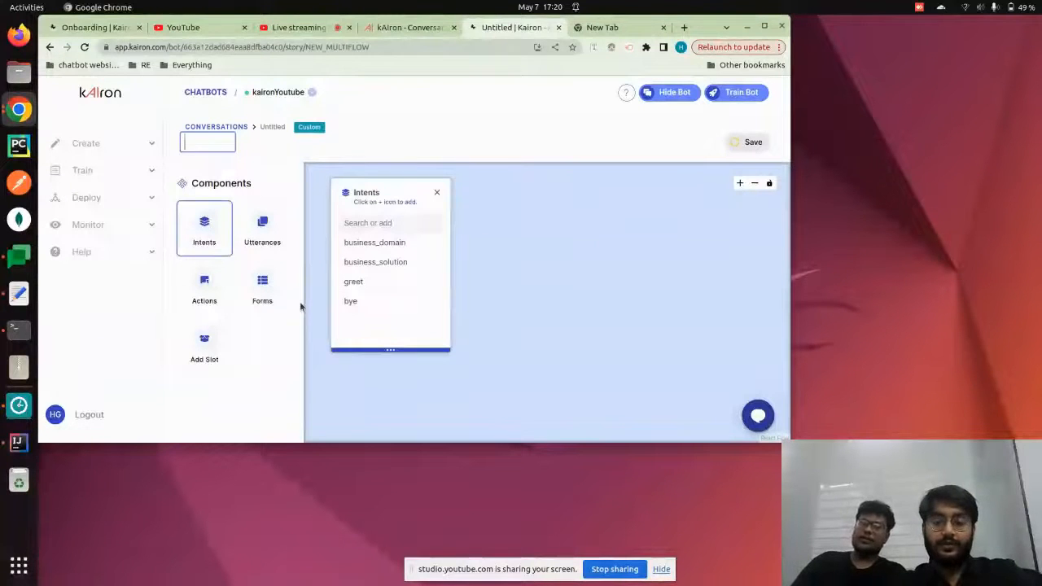
pyautogui.write('business')
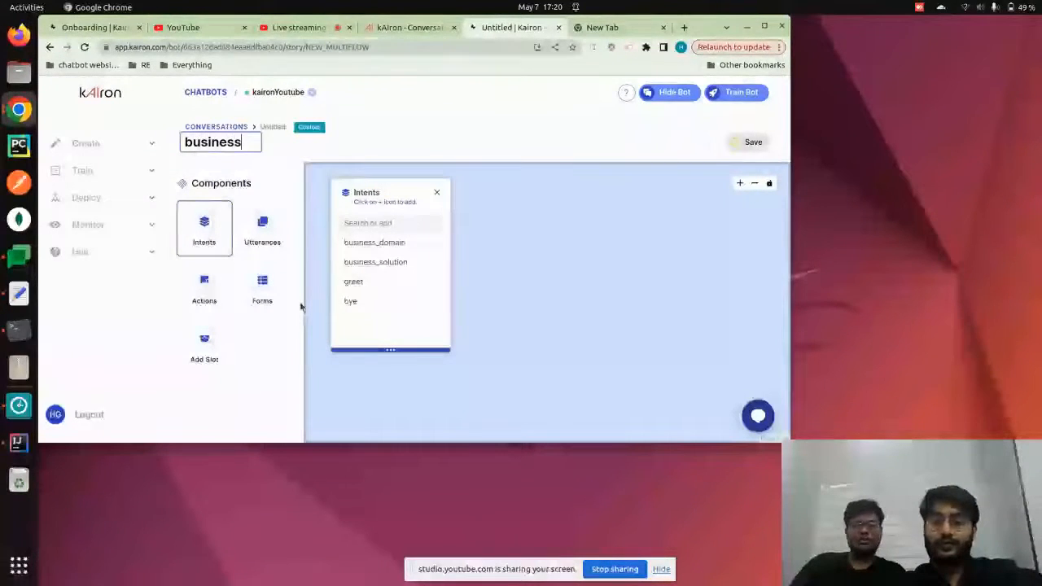
pyautogui.write('_solution')
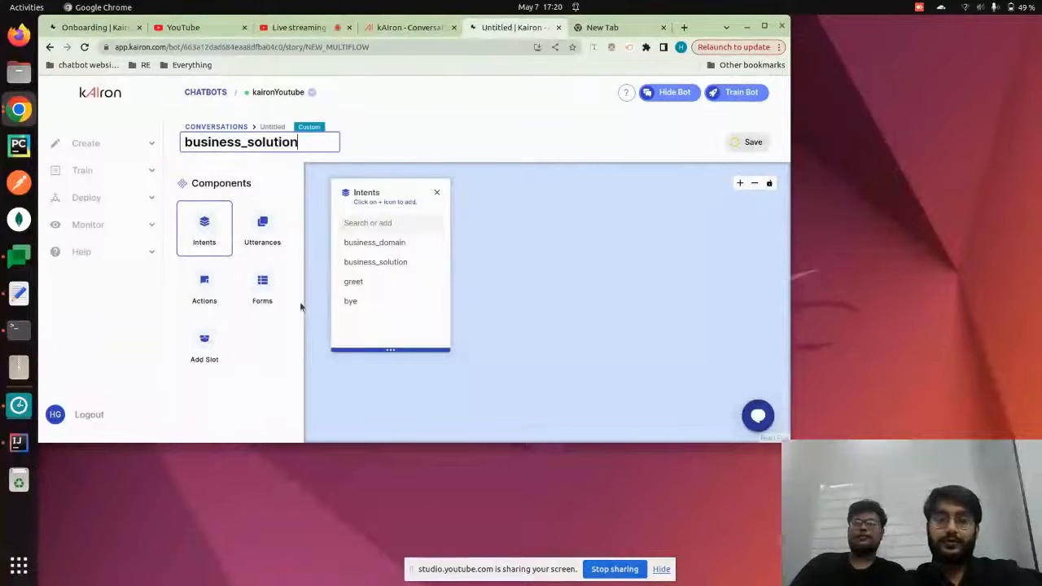
pyautogui.press('Return')
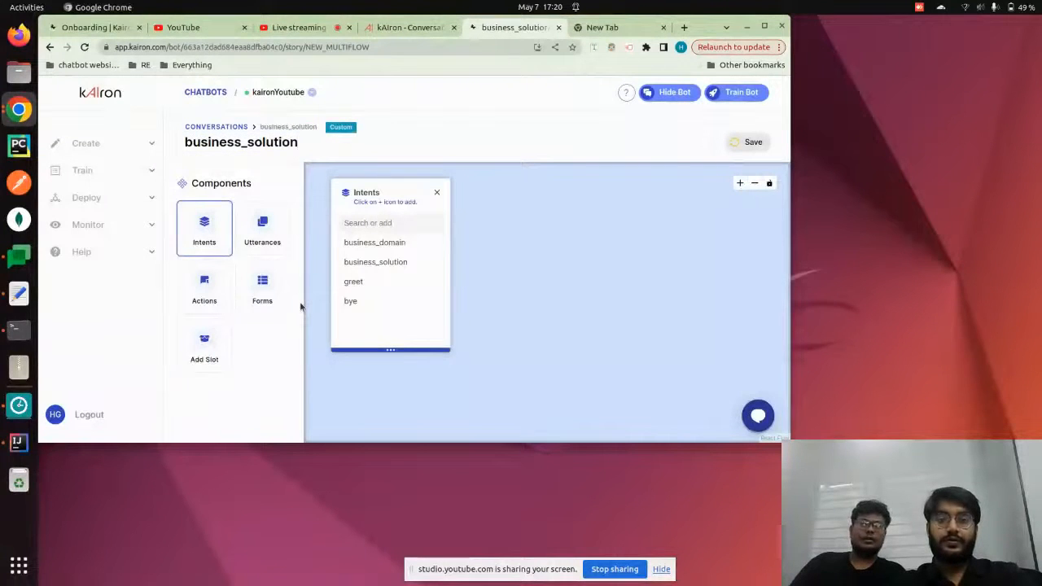
# Add the business_domain intent to the story canvas and place it beside the intents list.
pyautogui.moveTo(438, 262)
pyautogui.click(383, 263)
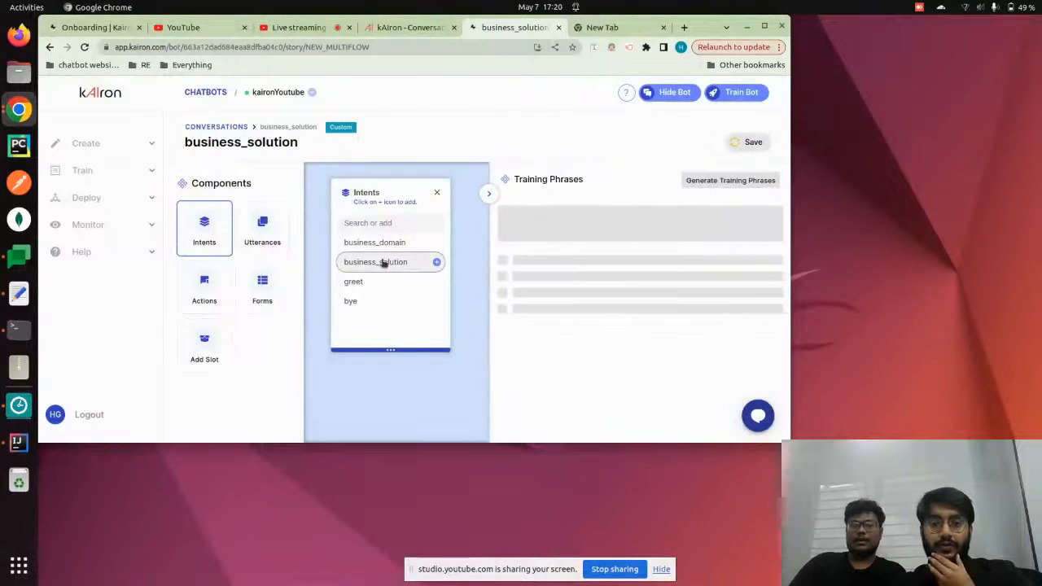
pyautogui.click(374, 240)
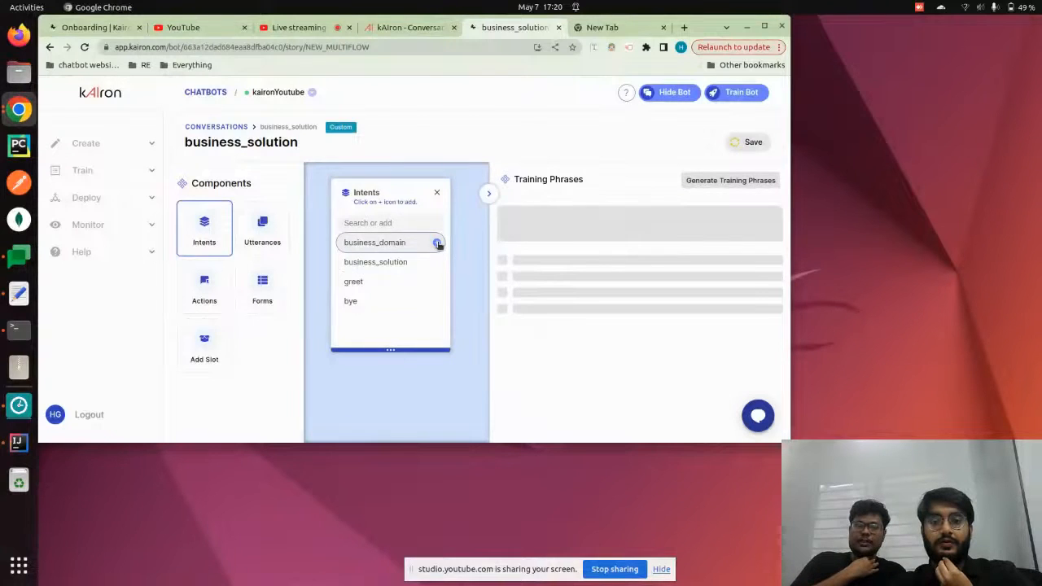
pyautogui.click(437, 243)
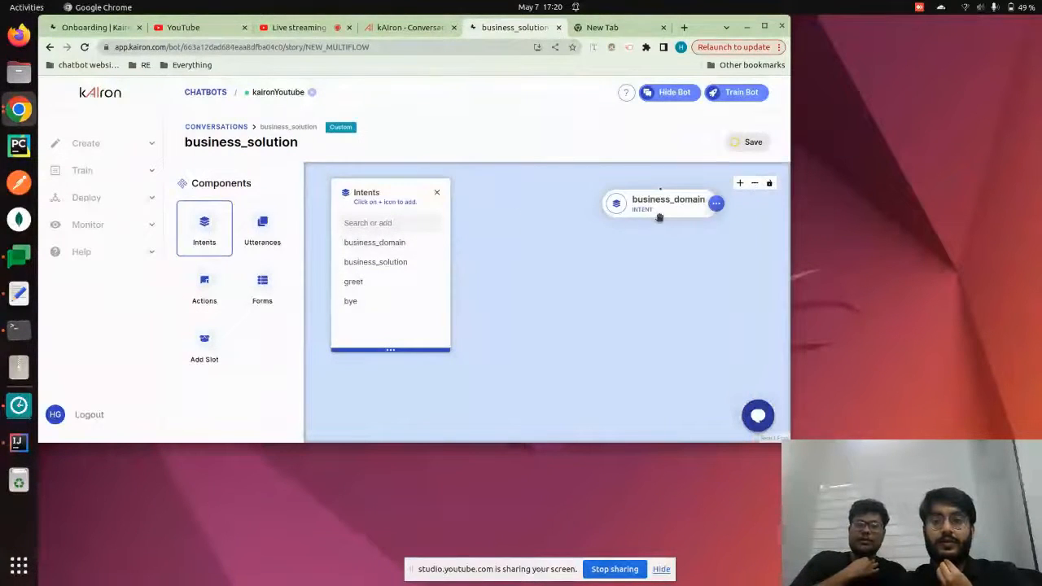
pyautogui.moveTo(658, 216); pyautogui.dragTo(553, 214)
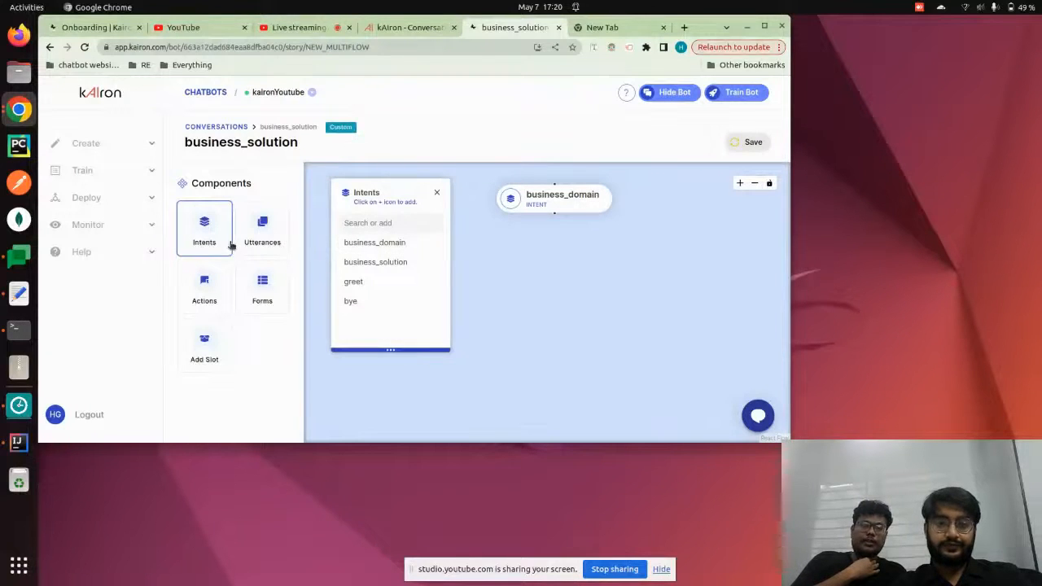
# Create a new Pyscript action named business_solution_value for the story.
pyautogui.click(207, 289)
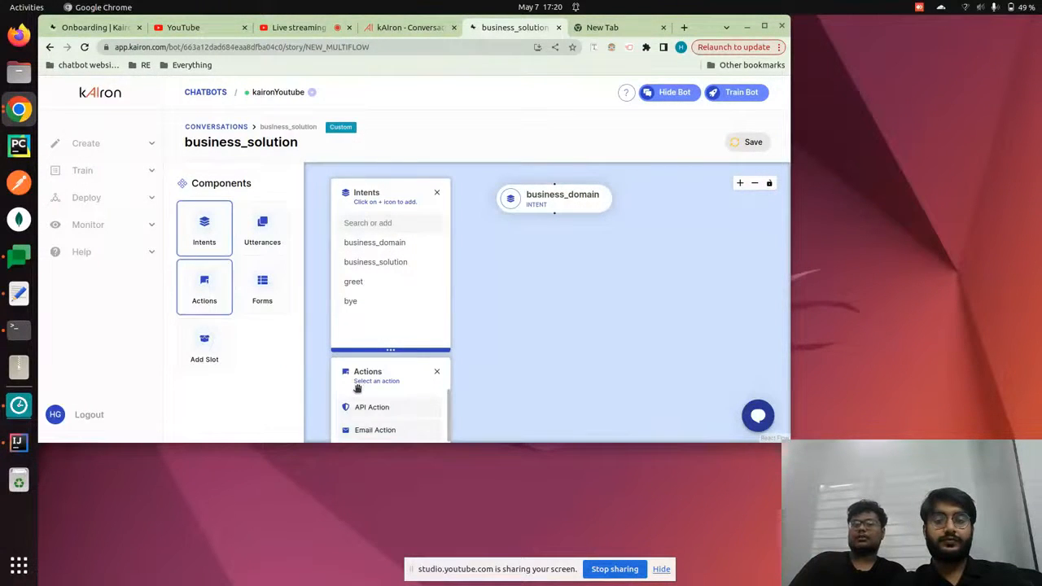
pyautogui.moveTo(356, 381); pyautogui.dragTo(335, 253)
pyautogui.scroll(-3, 351, 314)
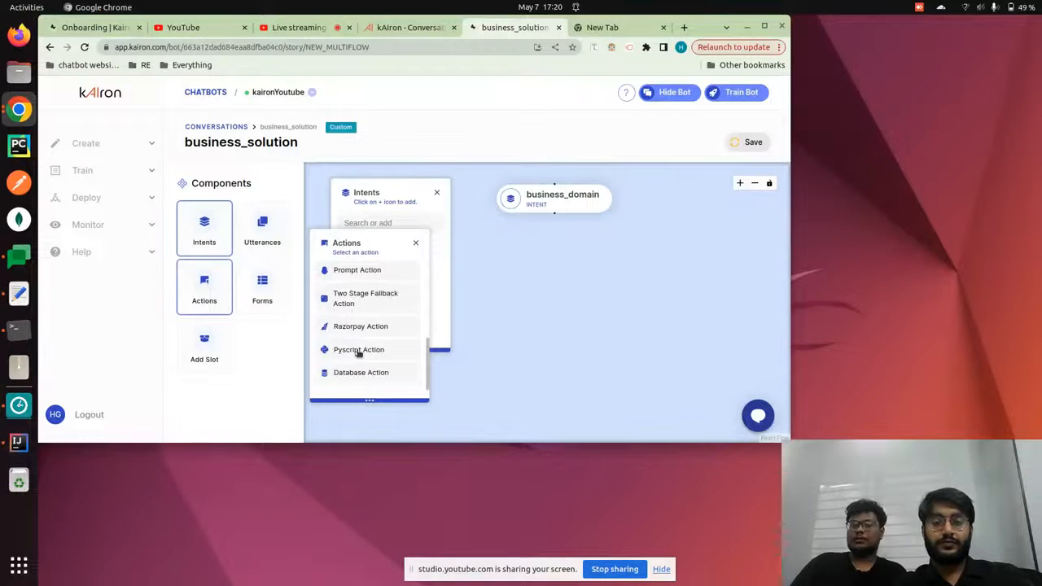
pyautogui.click(359, 350)
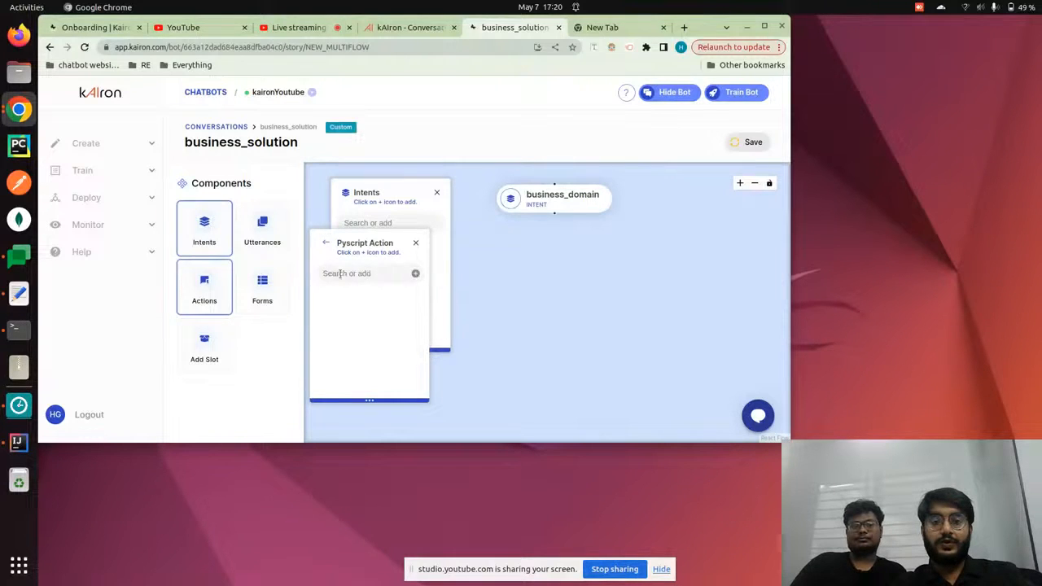
pyautogui.click(349, 275)
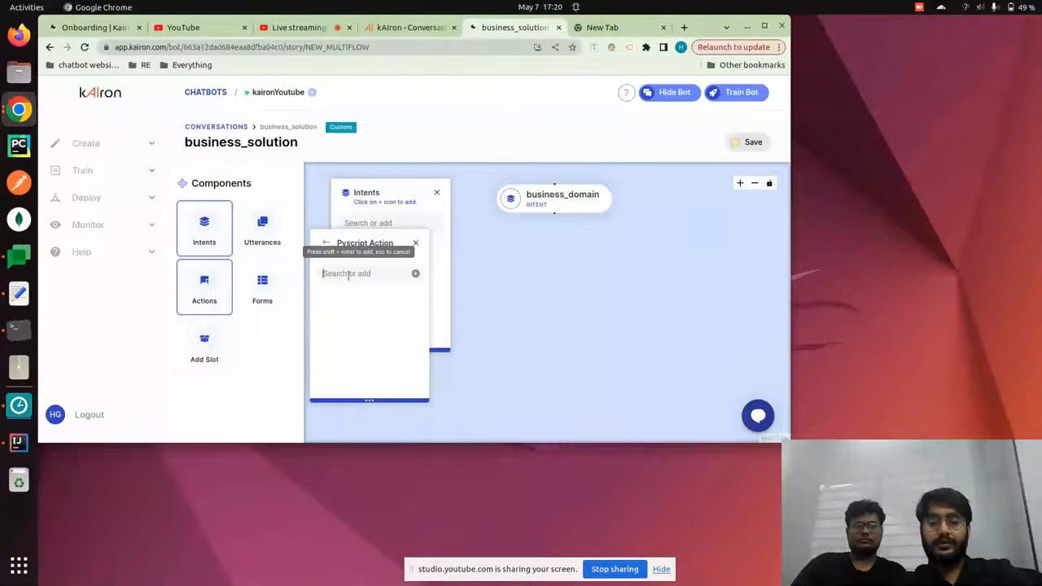
pyautogui.write('bu')
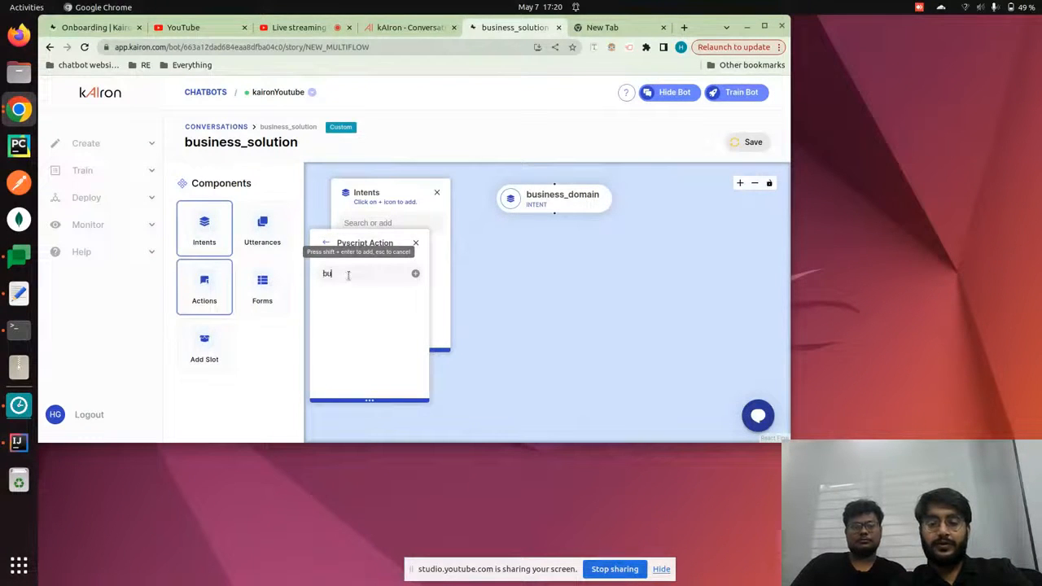
pyautogui.write('siness_so')
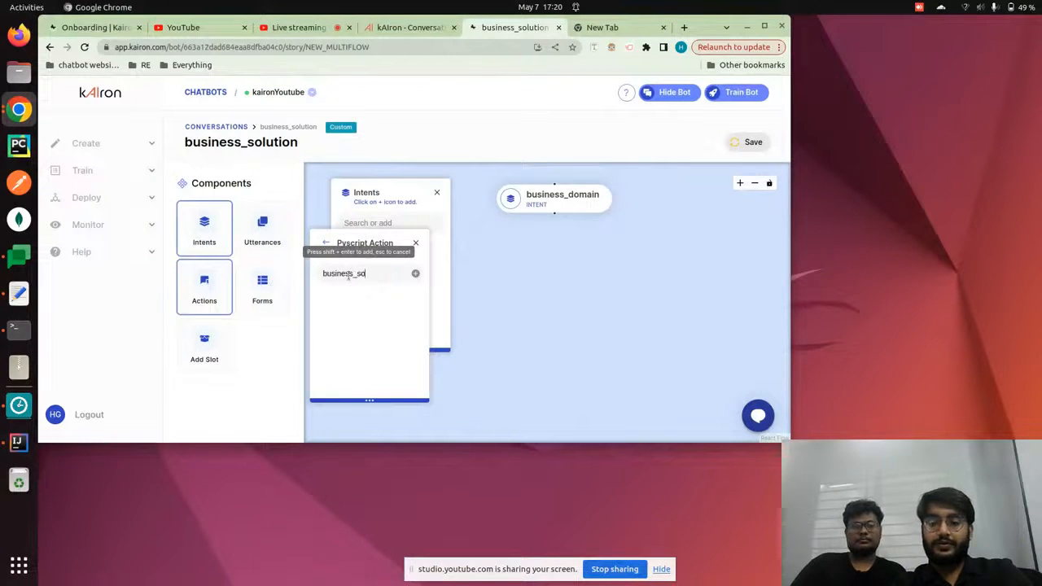
pyautogui.write('lution_')
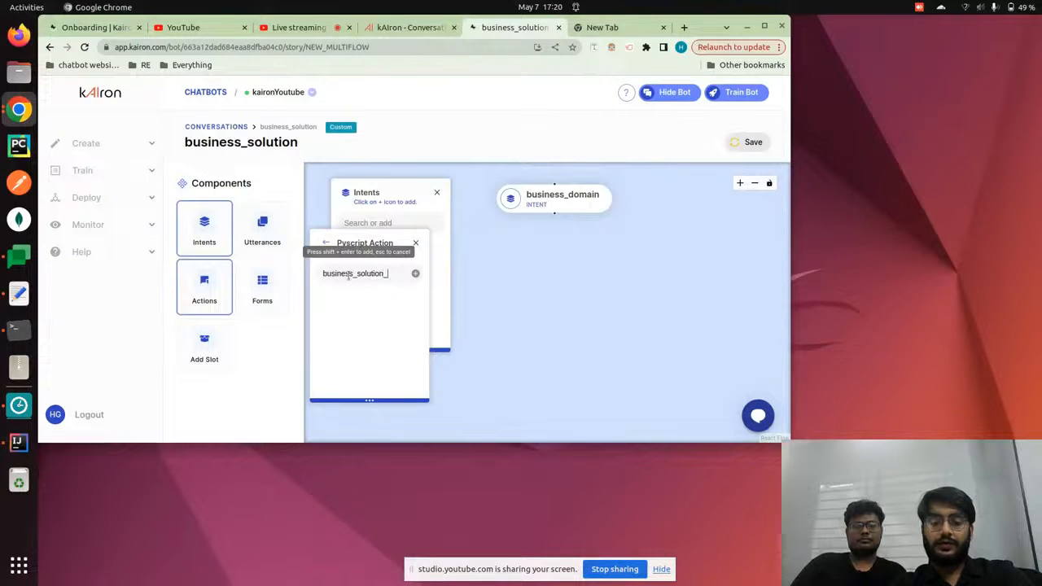
pyautogui.write('val')
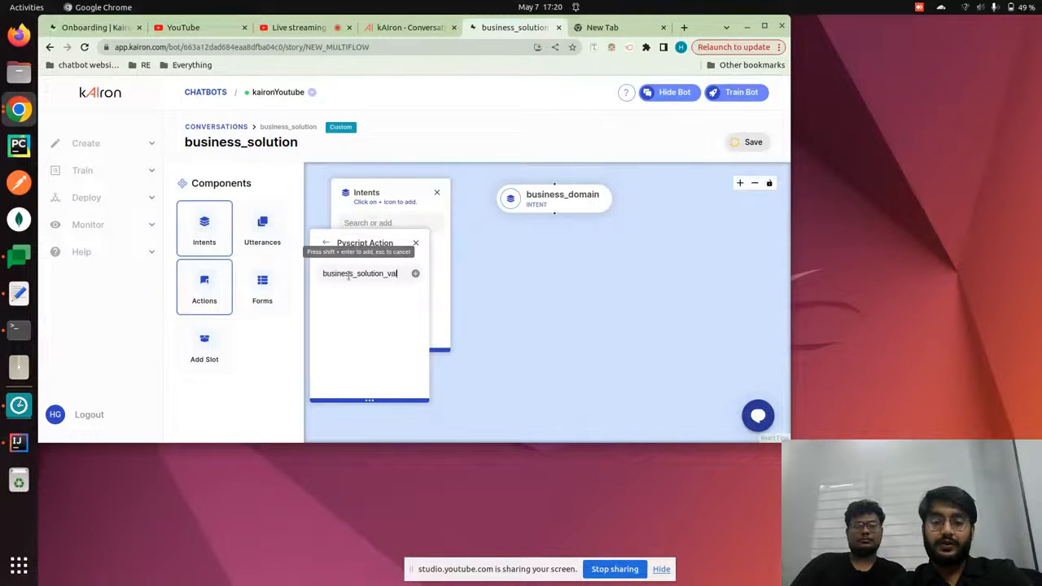
pyautogui.write('ue')
pyautogui.hotkey('shift', 'Return')
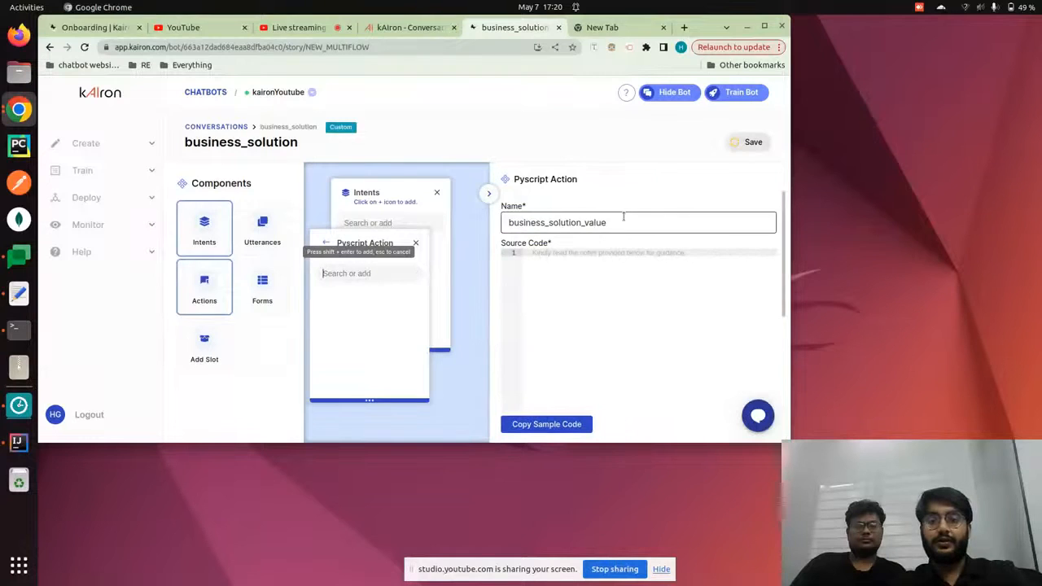
# Write business=slot['domain'] as the first line of the Pyscript action's source code.
pyautogui.click(615, 257)
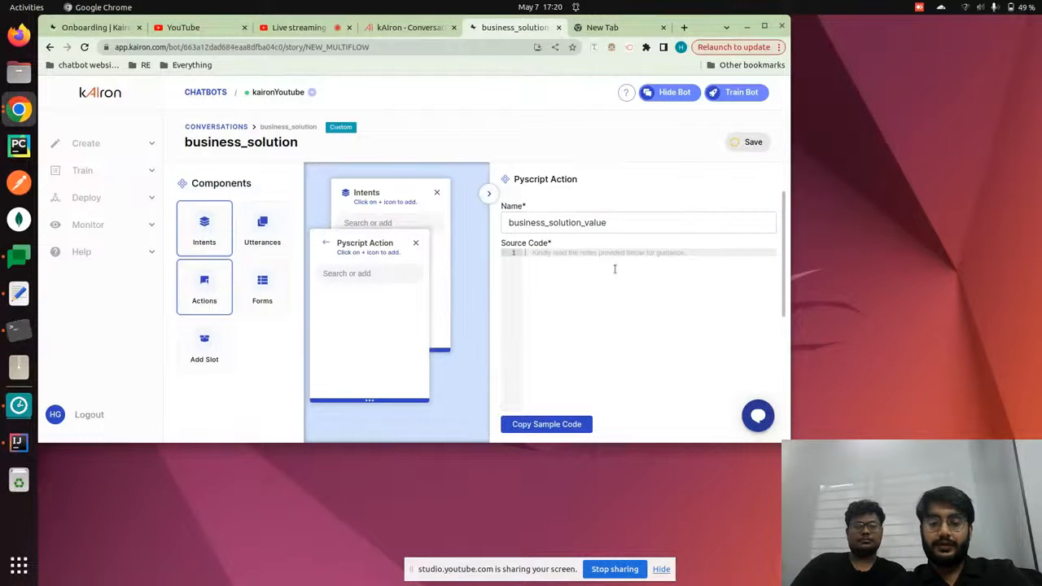
pyautogui.write('business=')
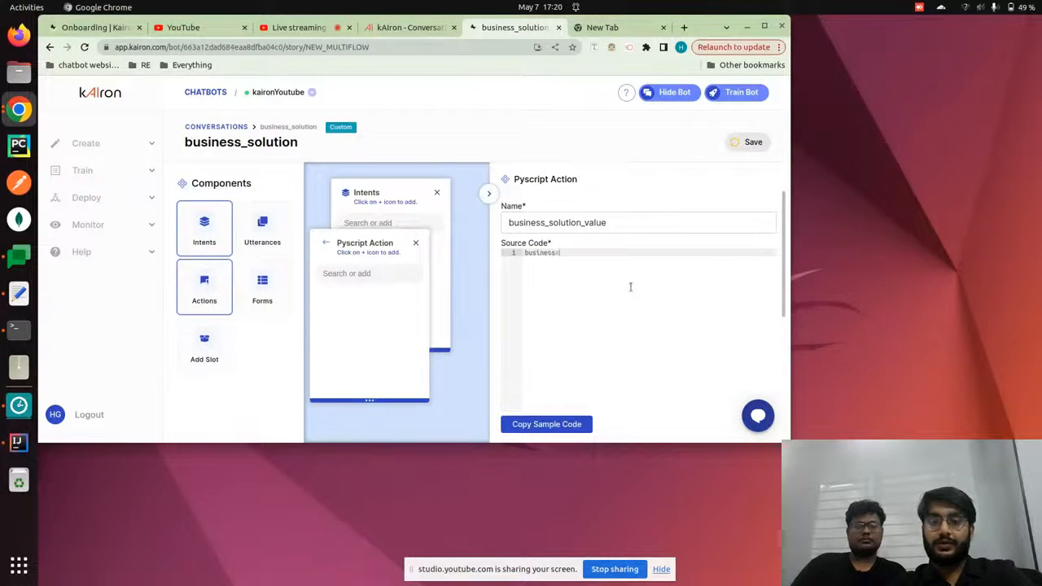
pyautogui.write("slot['")
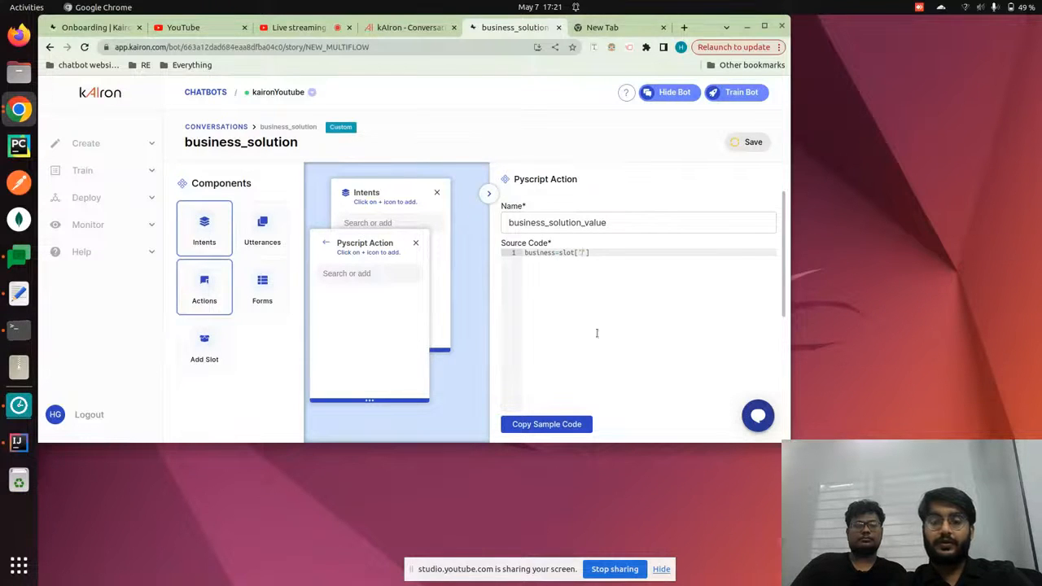
pyautogui.write('busine')
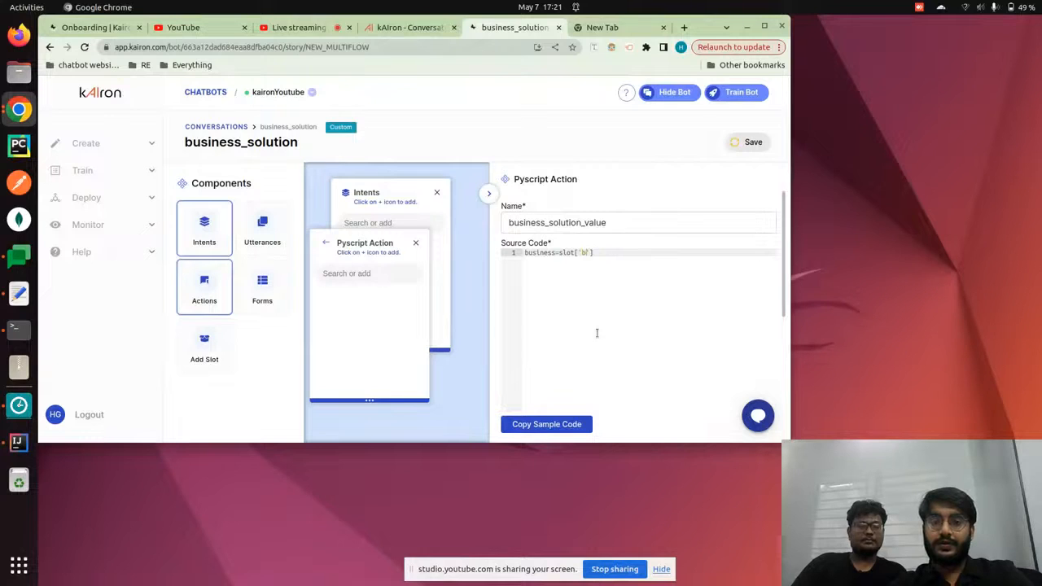
pyautogui.press('BackSpace')
pyautogui.write('domain')
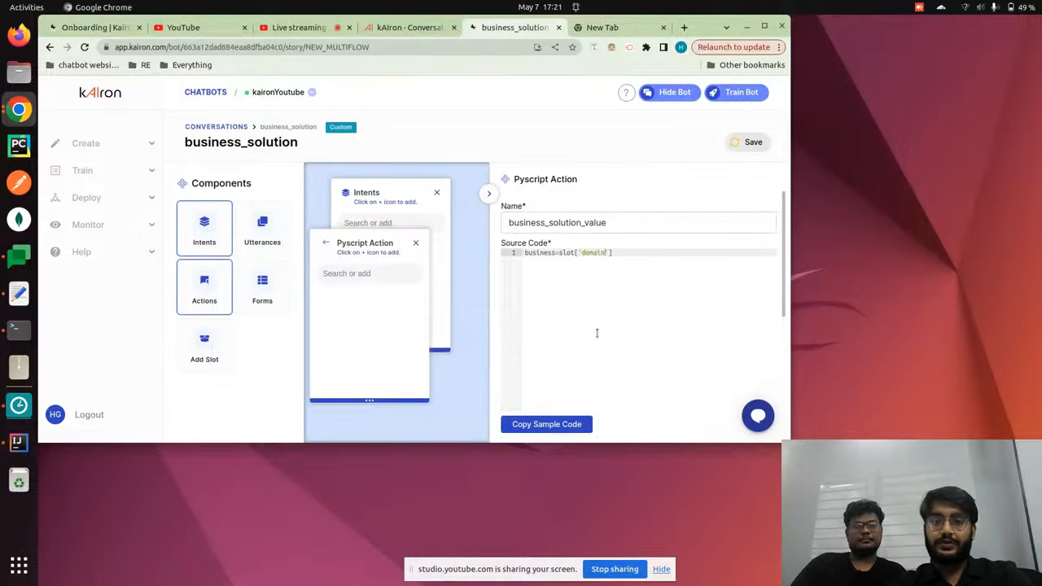
# Add bot_response=business on line 3 of the Pyscript action's source code, leaving line 2 blank.
pyautogui.press('End')
pyautogui.press('Return')
pyautogui.press('Return')
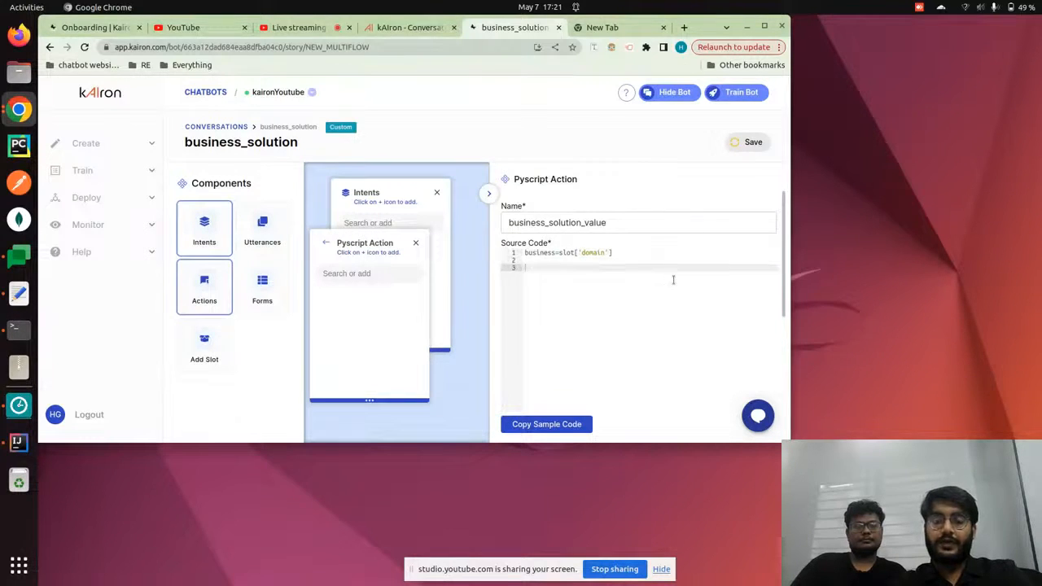
pyautogui.write('bot_respo')
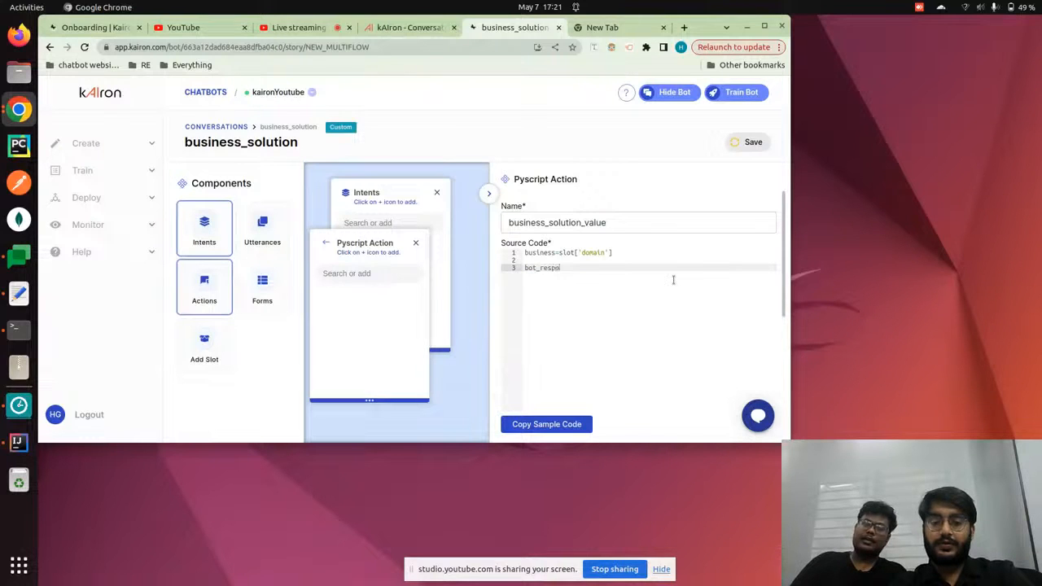
pyautogui.write('nse')
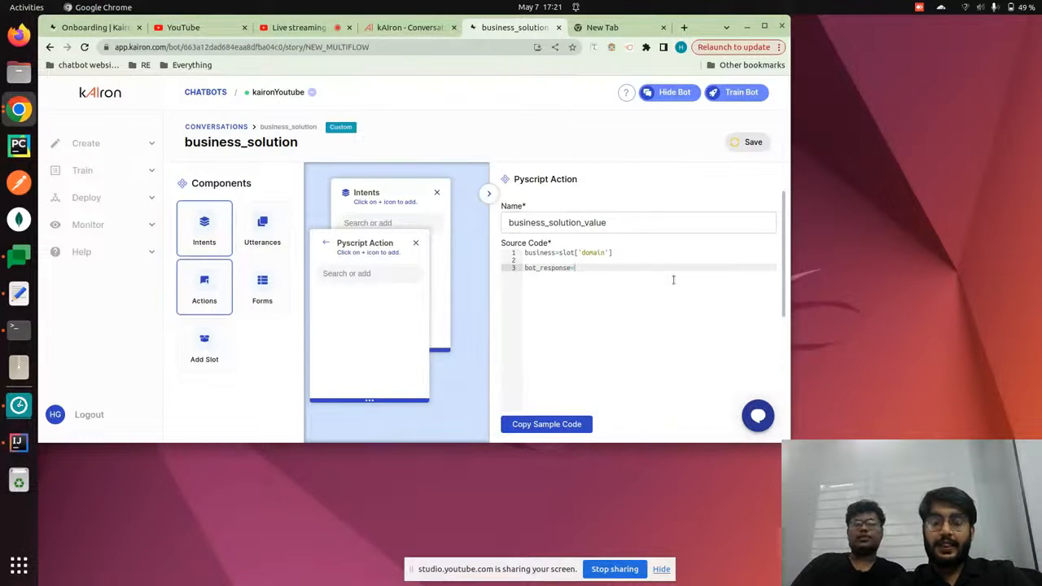
pyautogui.write('=business')
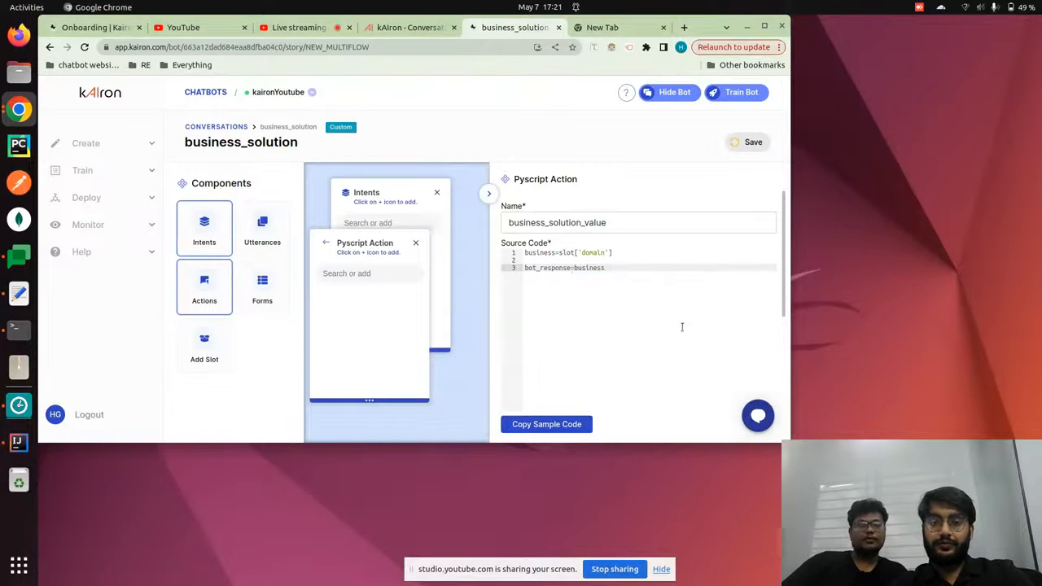
# Enable Dispatch Response for the business_solution_value Pyscript action and save the action.
pyautogui.scroll(-3, 682, 326)
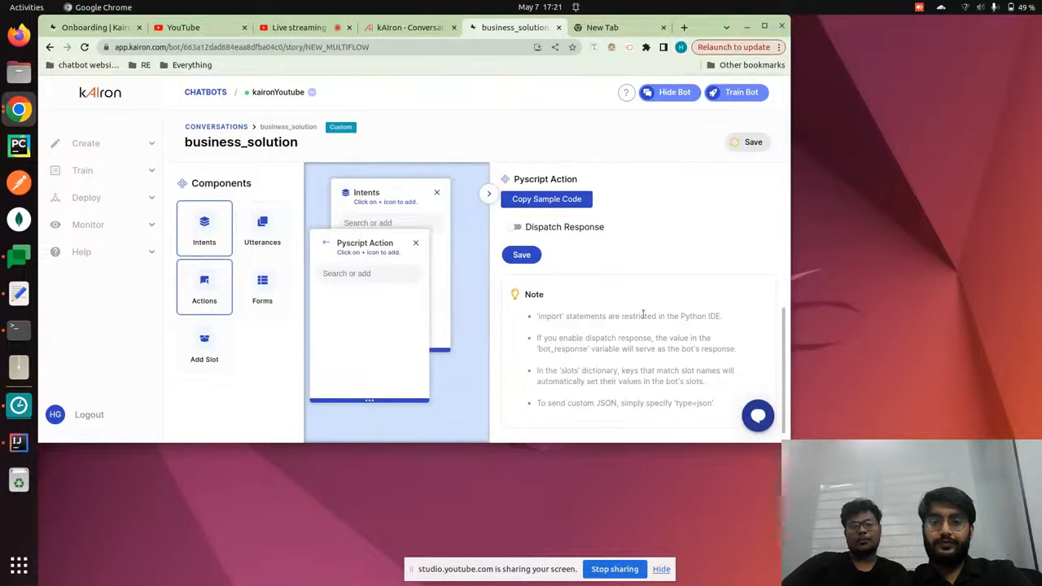
pyautogui.click(515, 227)
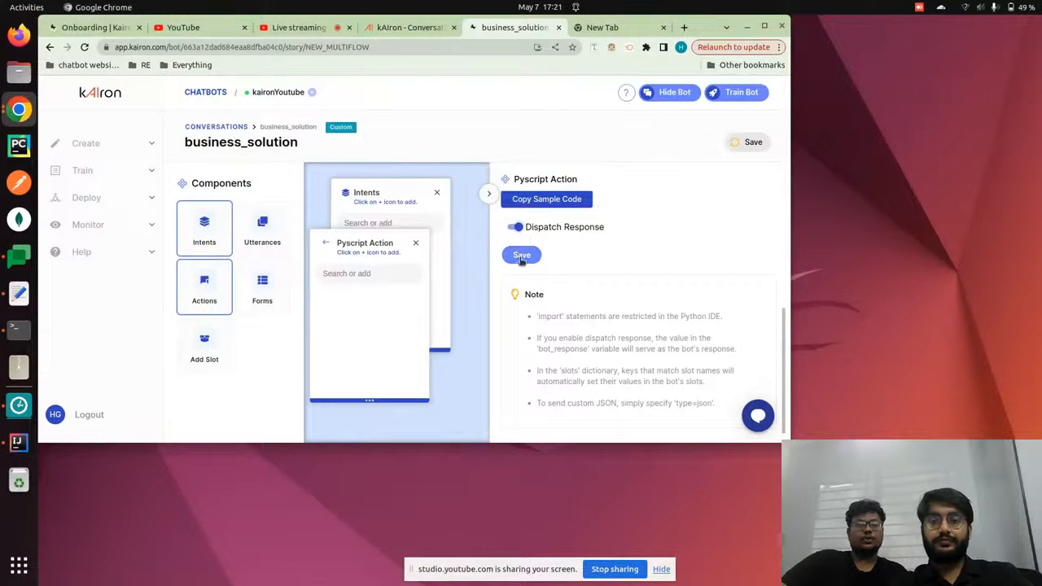
pyautogui.click(521, 256)
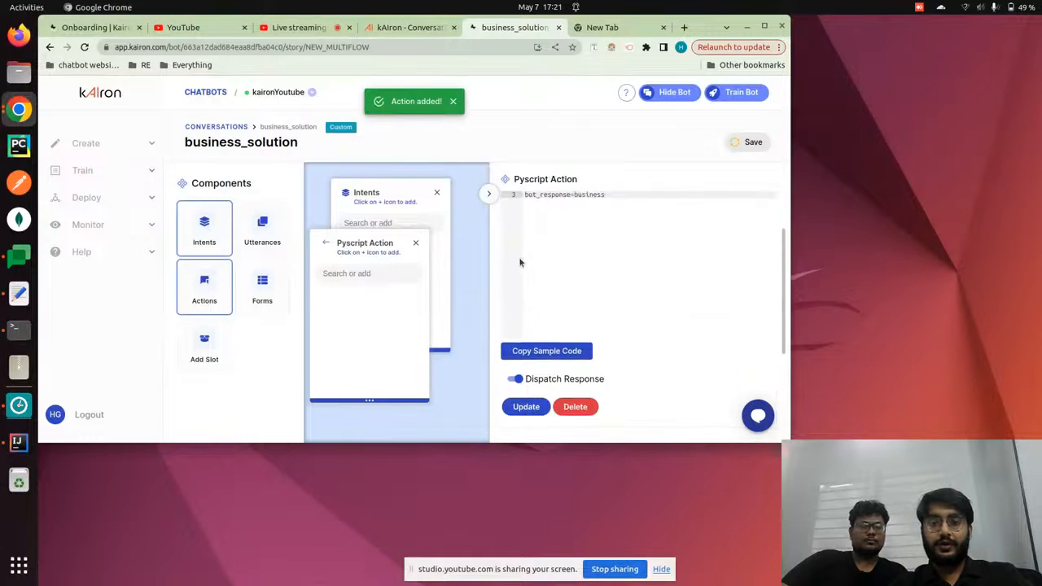
# Add the business_solution_value action to the story canvas, connected below the business_domain intent, and save the story.
pyautogui.click(491, 194)
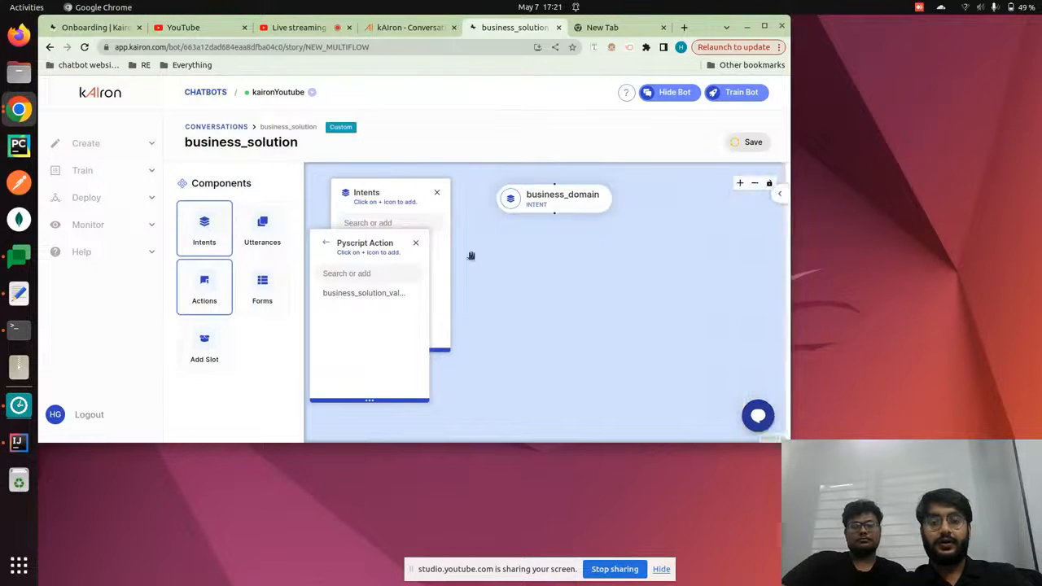
pyautogui.click(414, 294)
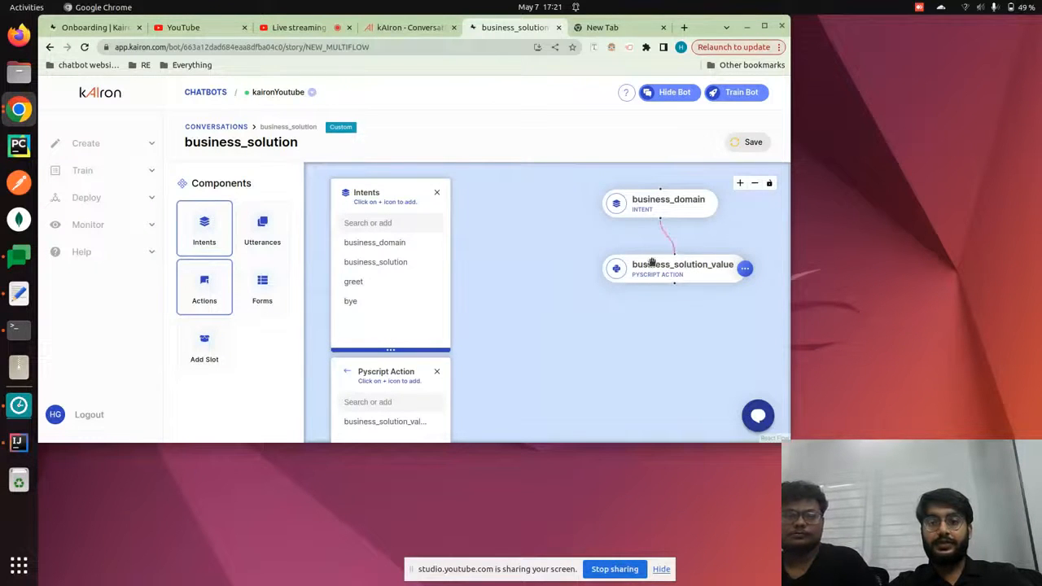
pyautogui.moveTo(643, 263); pyautogui.dragTo(606, 253)
pyautogui.click(756, 153)
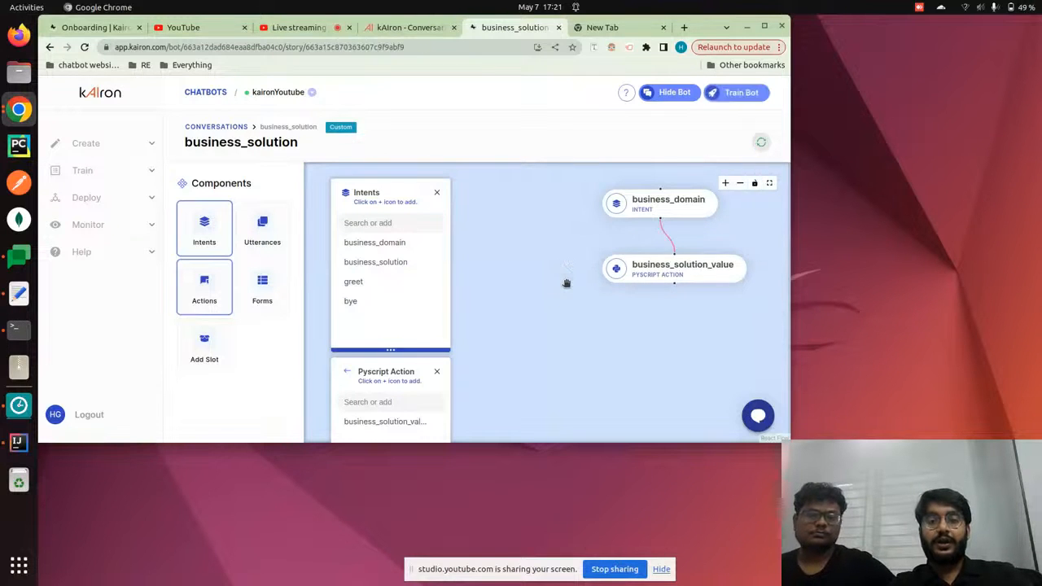
# Add a slot node below the Pyscript action and set it to the domain slot with value ecom.
pyautogui.moveTo(525, 334); pyautogui.dragTo(491, 244)
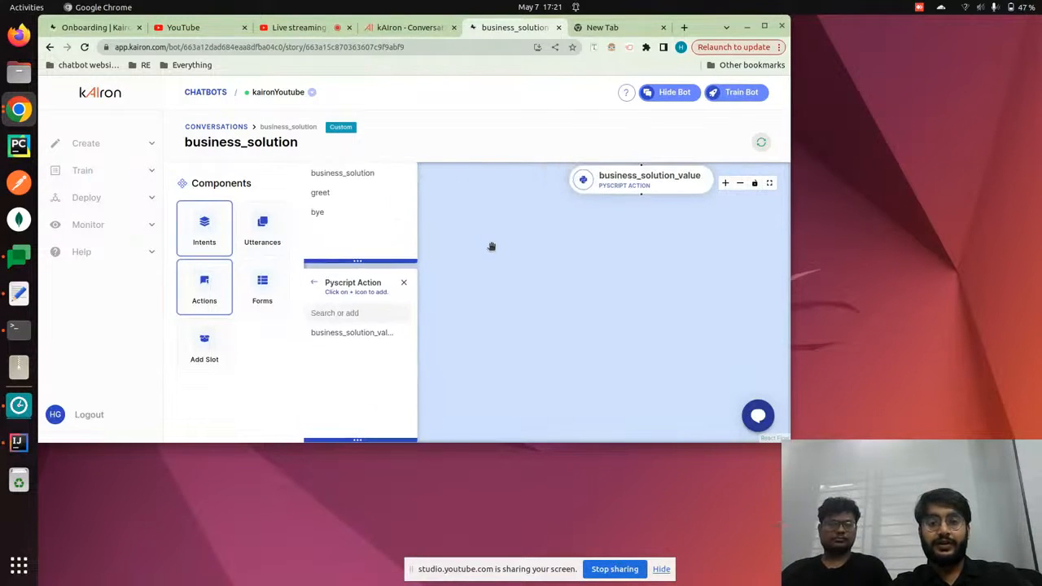
pyautogui.click(202, 352)
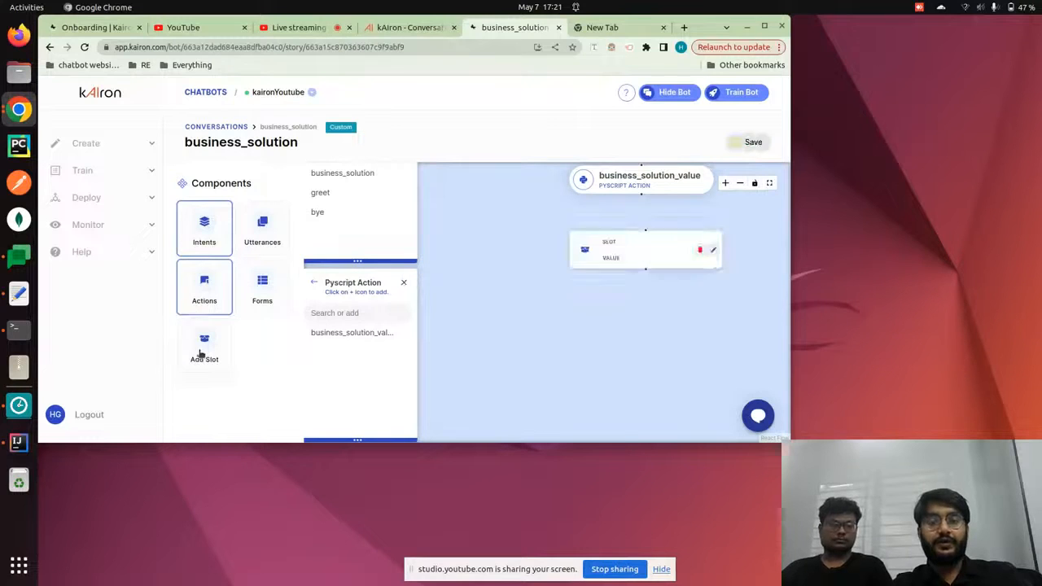
pyautogui.click(713, 252)
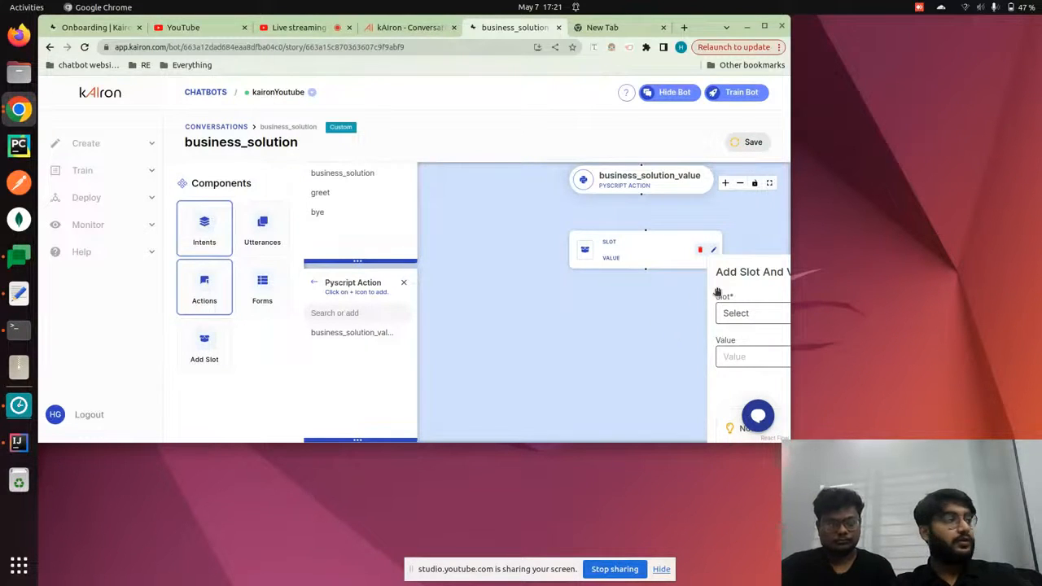
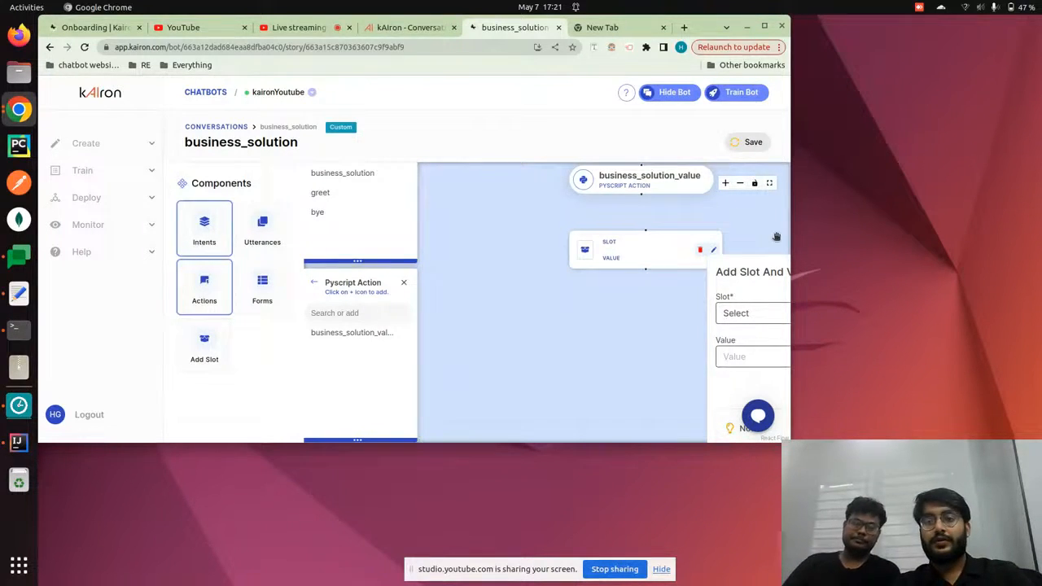
pyautogui.click(765, 30)
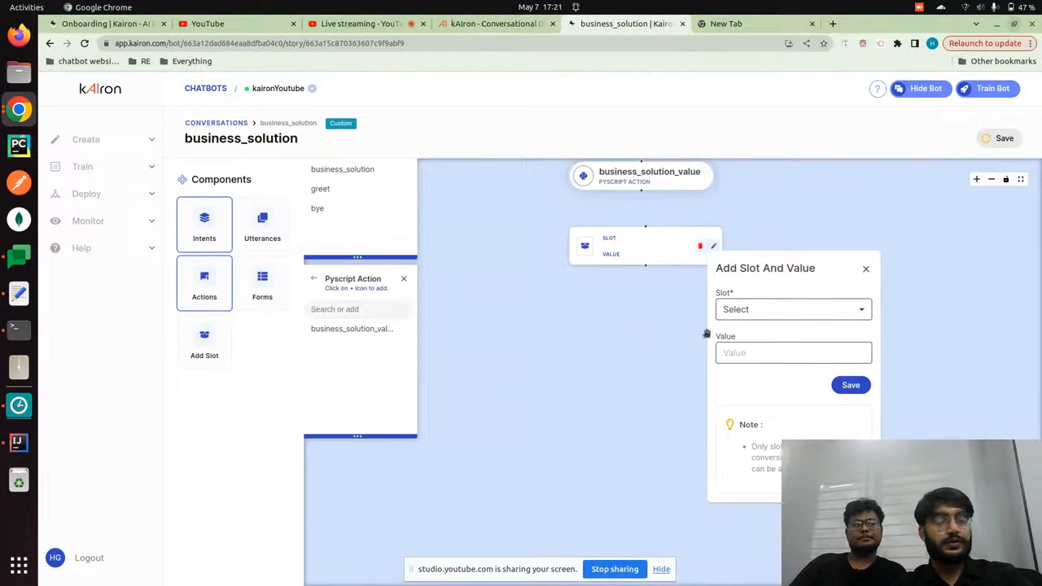
pyautogui.click(791, 310)
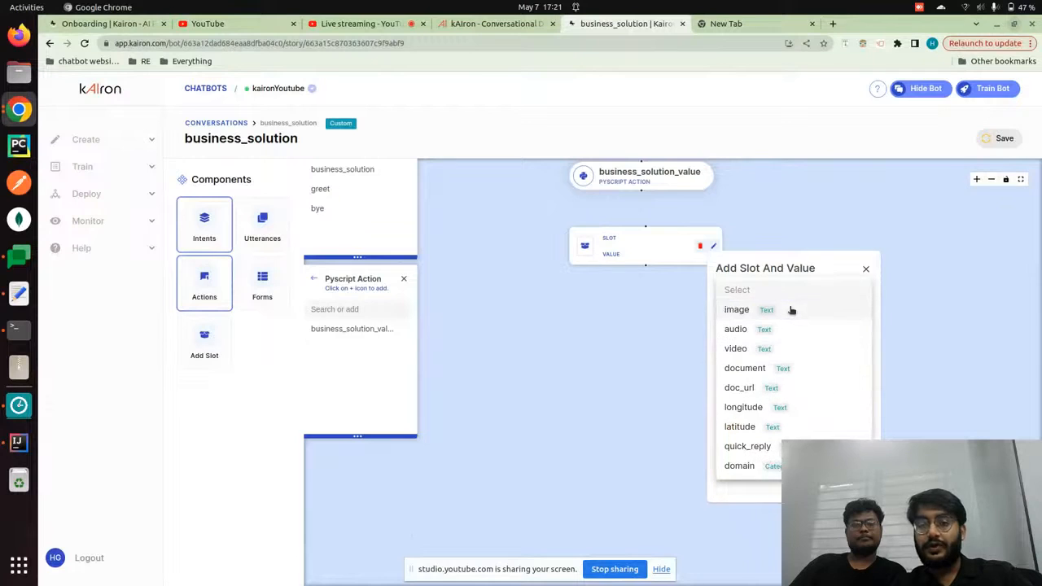
pyautogui.click(737, 467)
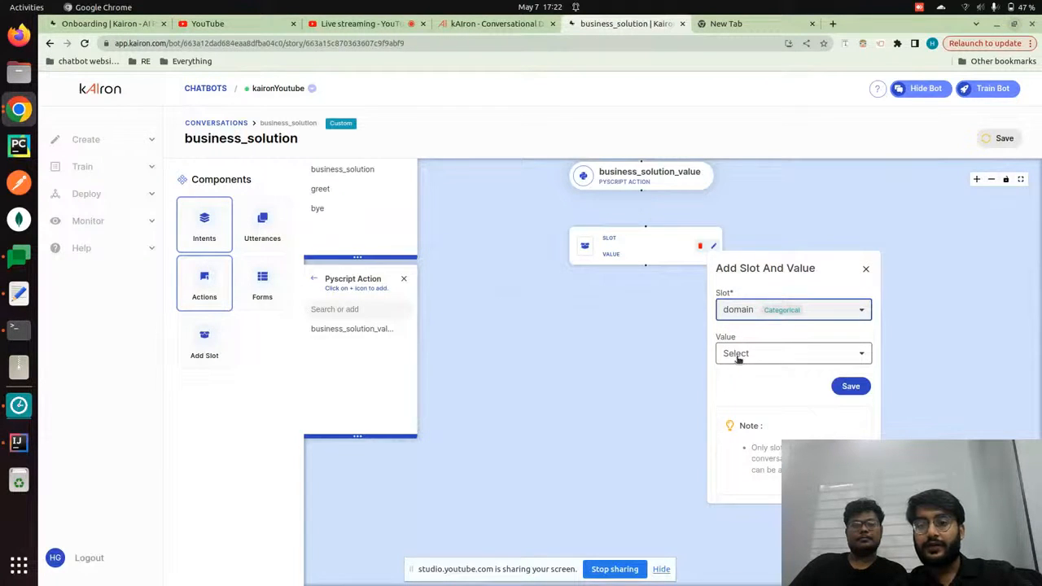
pyautogui.click(737, 354)
pyautogui.click(738, 356)
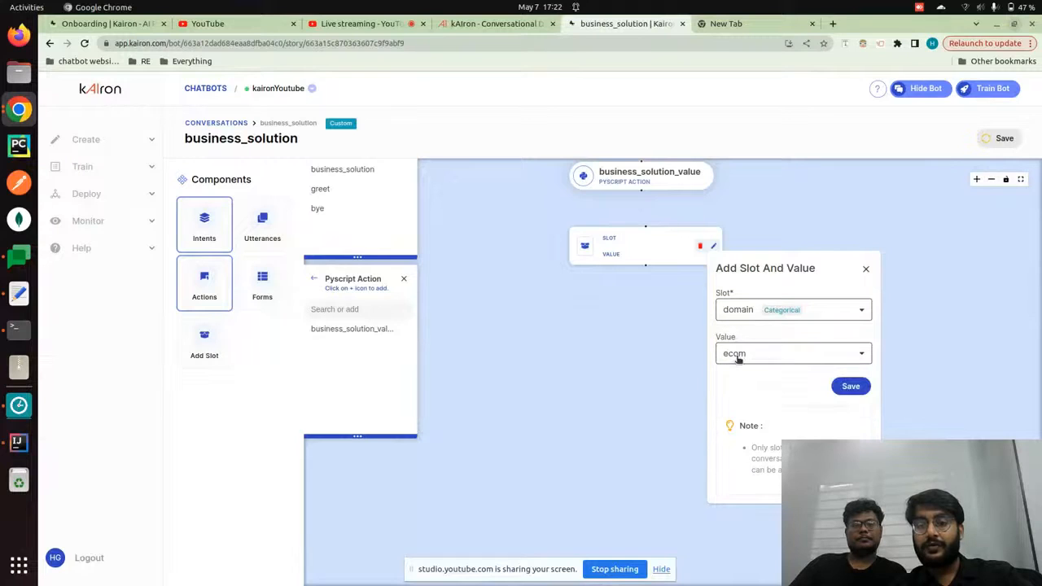
pyautogui.click(851, 389)
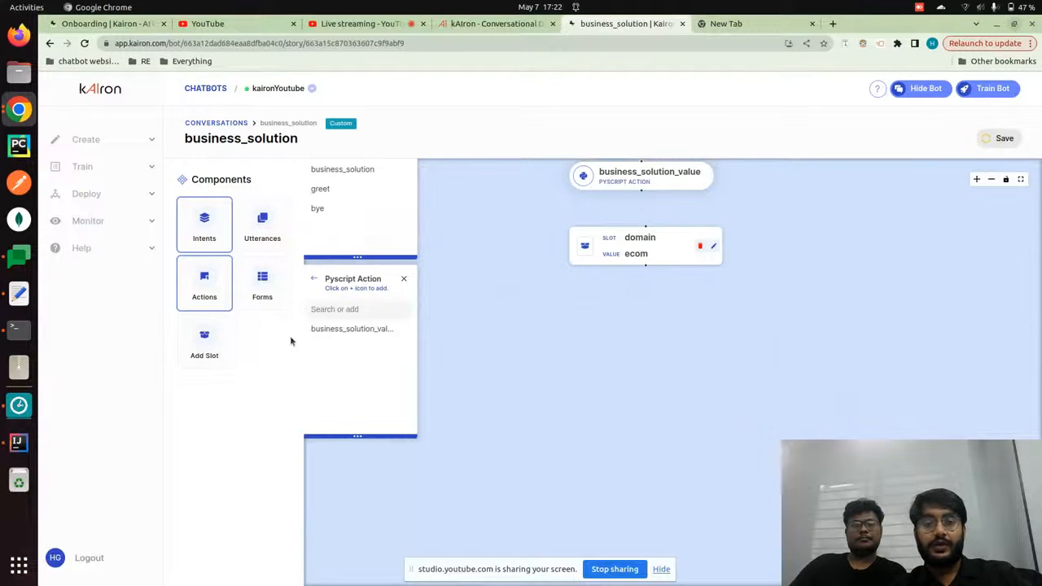
# Add a second slot node beside the ecom one and set it to the domain slot with value saas.
pyautogui.click(192, 338)
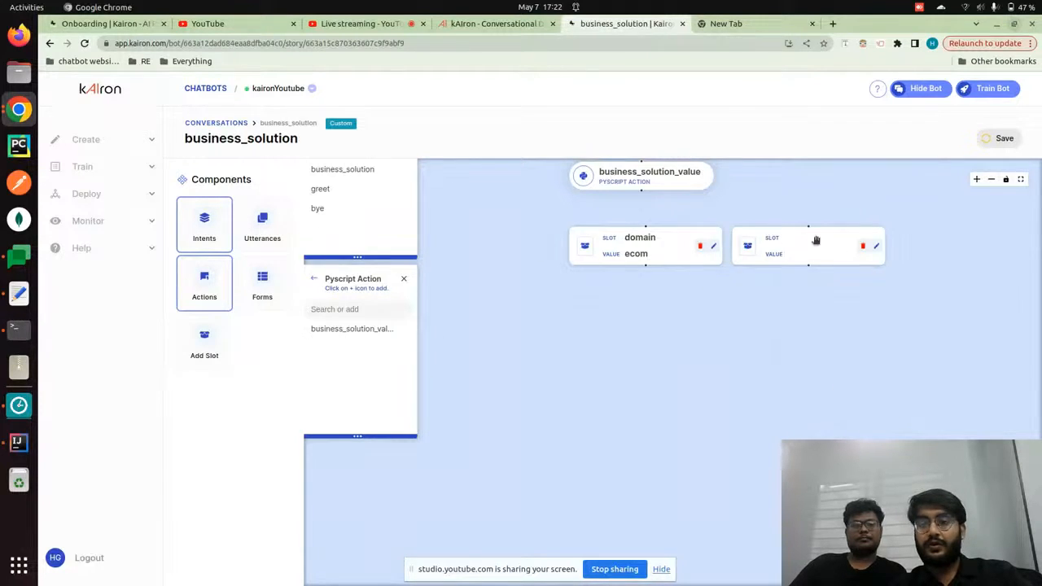
pyautogui.click(878, 249)
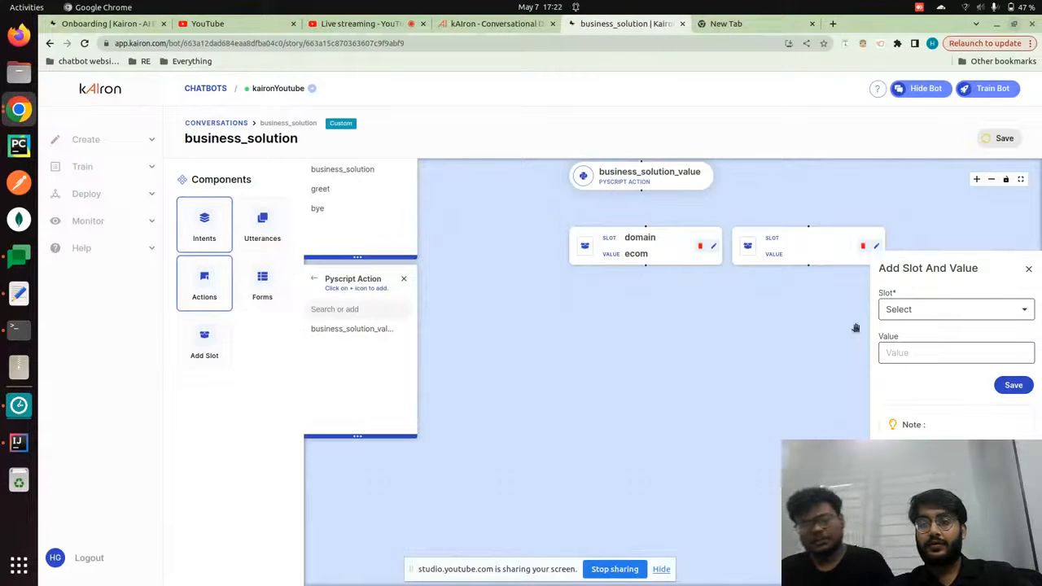
pyautogui.click(919, 311)
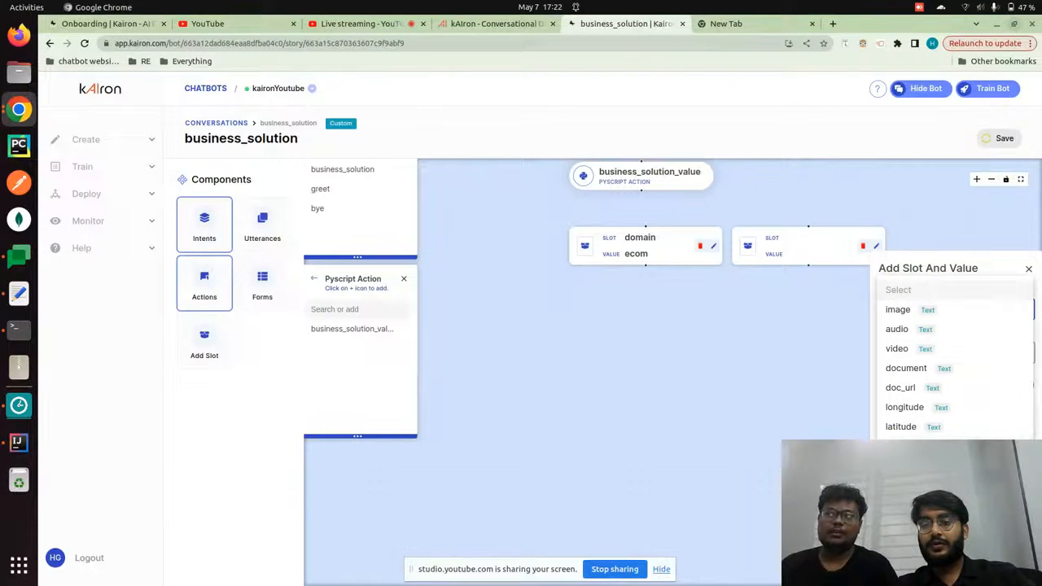
pyautogui.scroll(2, 912, 341)
pyautogui.click(904, 309)
pyautogui.click(914, 352)
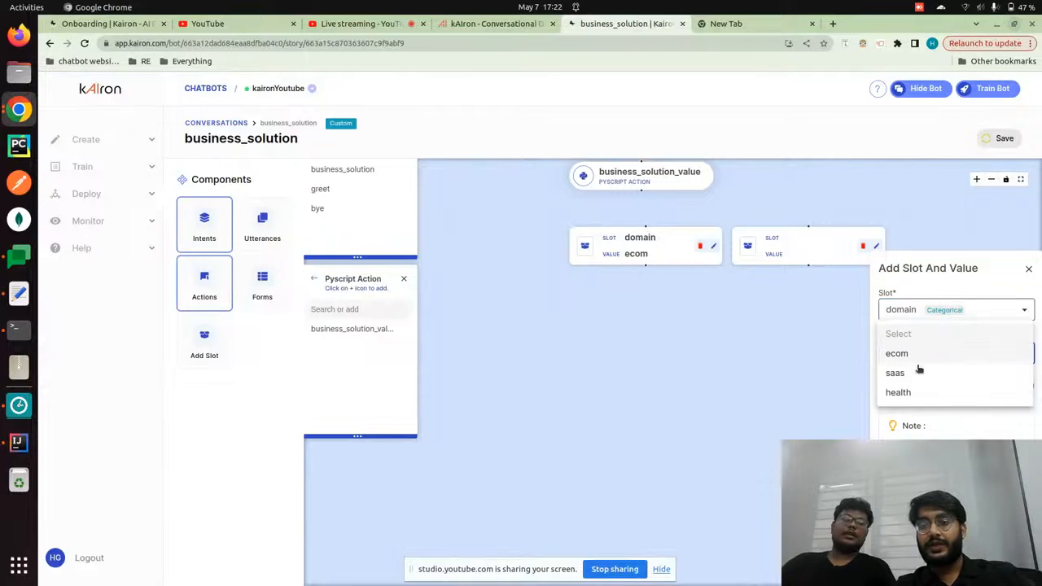
pyautogui.click(920, 373)
pyautogui.click(1016, 386)
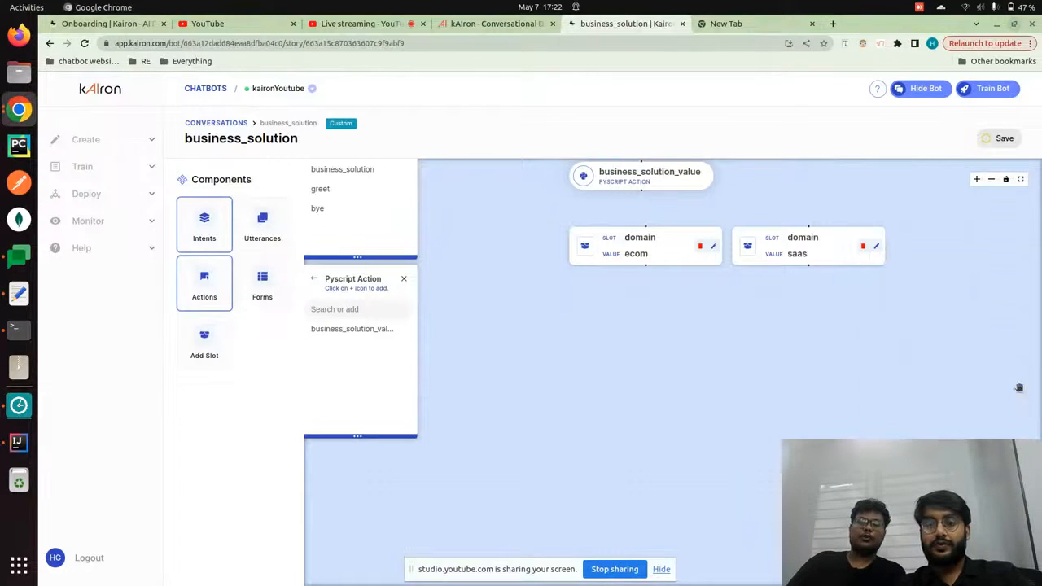
# Add a third slot node to the story and set it to the domain slot with value health.
pyautogui.click(206, 348)
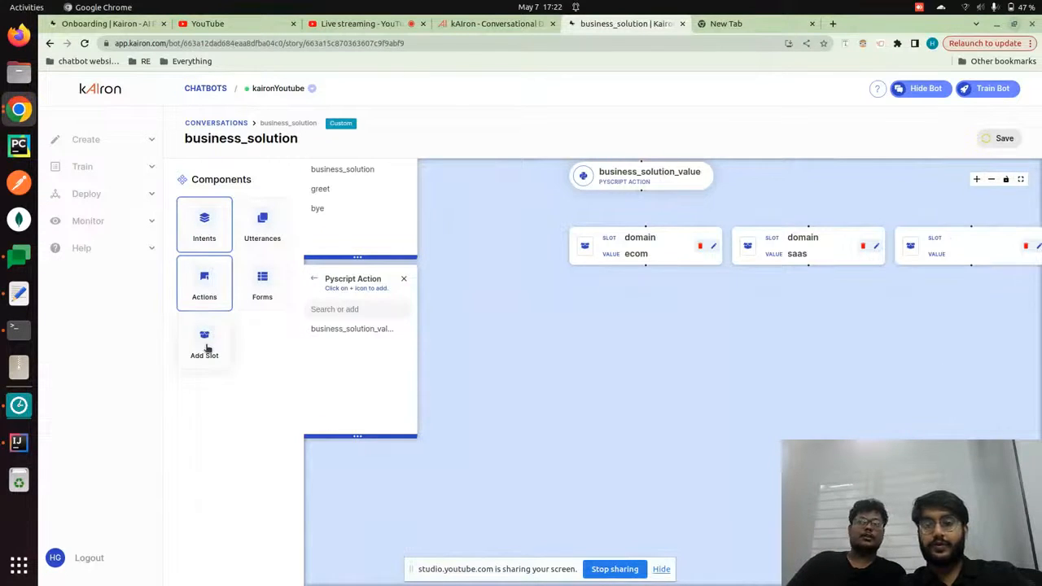
pyautogui.click(1039, 249)
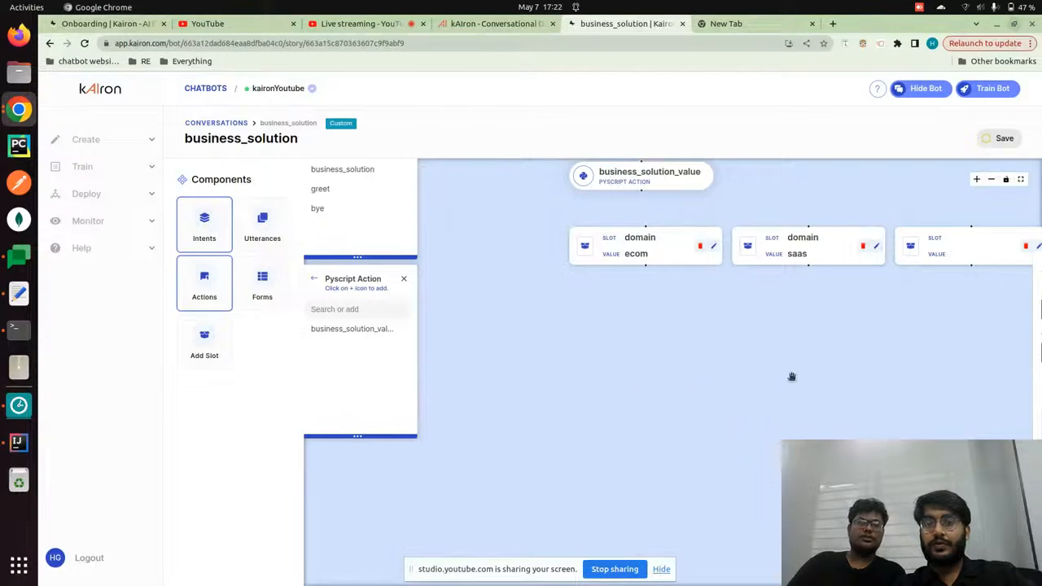
pyautogui.moveTo(763, 351); pyautogui.dragTo(555, 458)
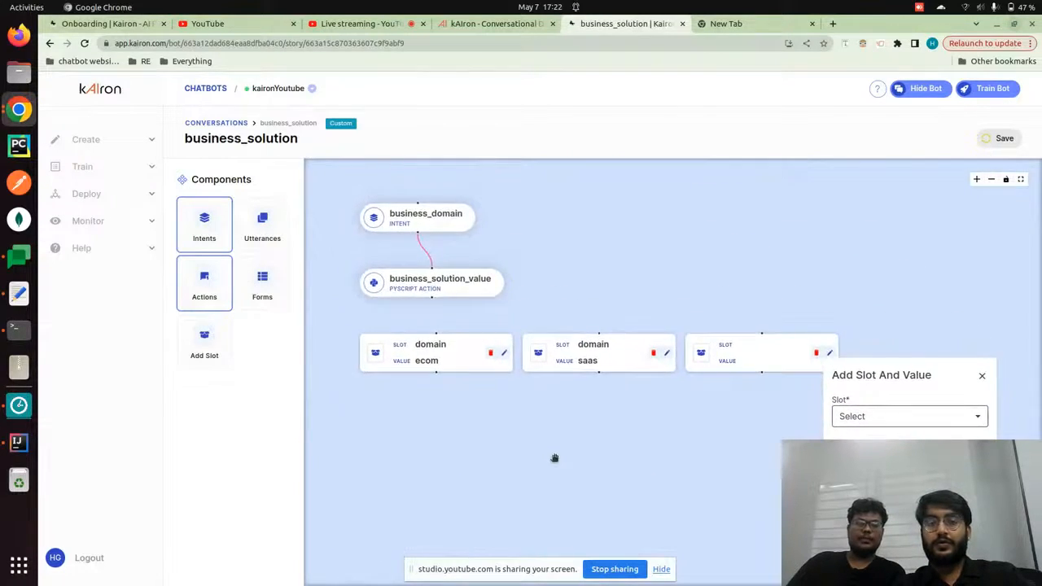
pyautogui.click(935, 418)
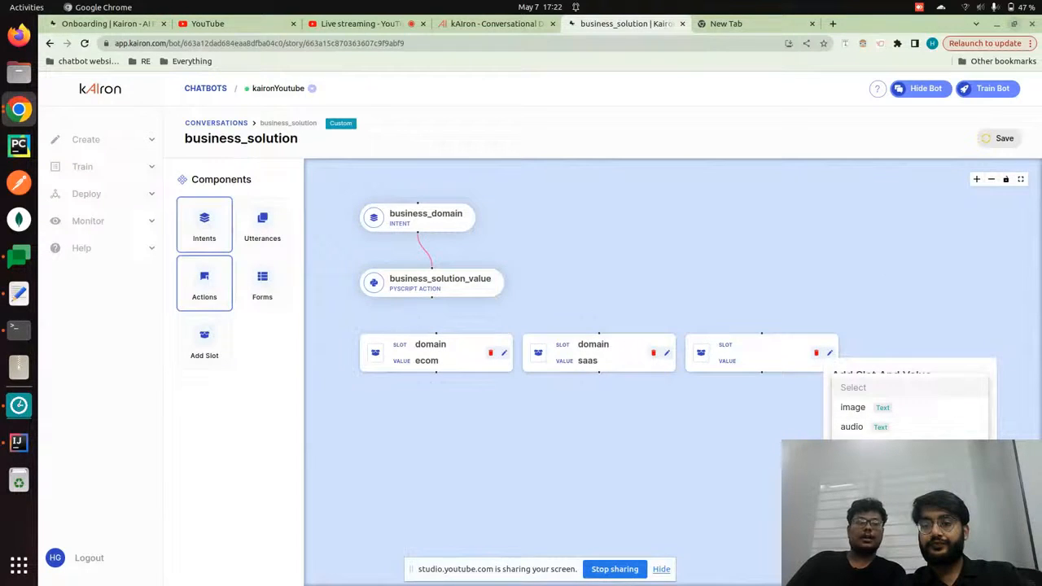
pyautogui.click(895, 521)
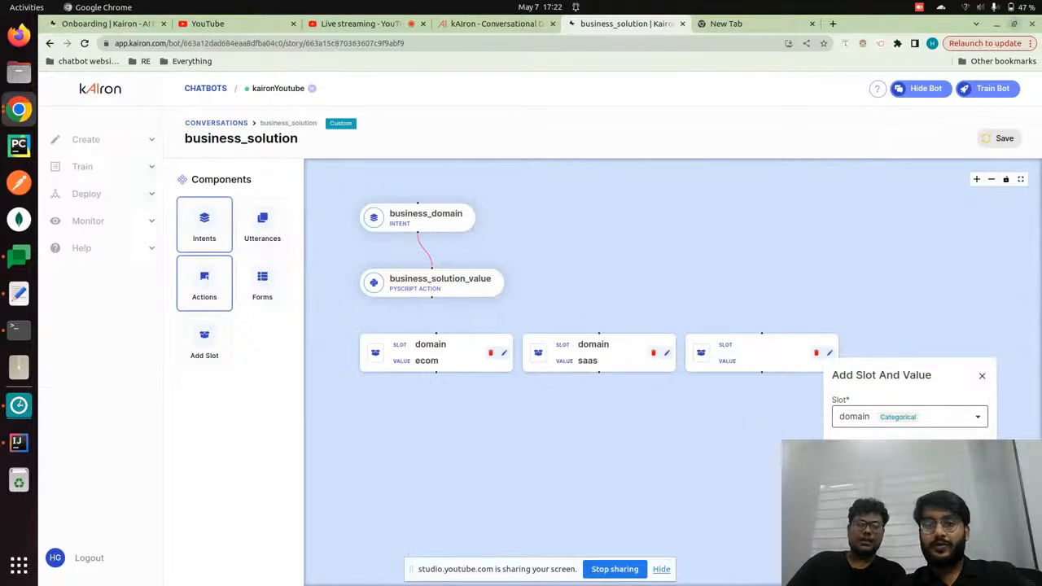
pyautogui.click(910, 507)
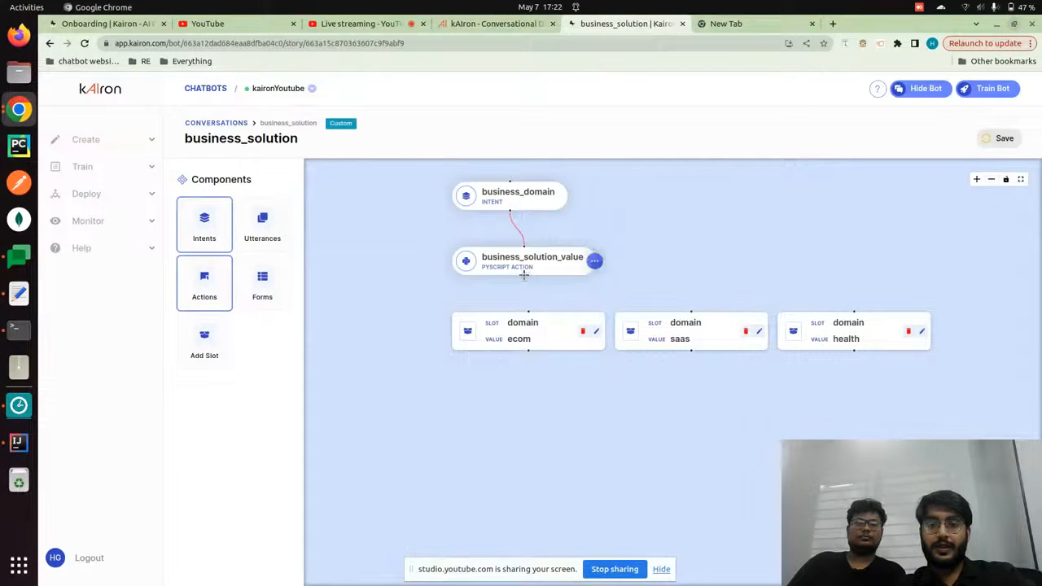
# Connect the business_solution_value action to the ecom, saas and health domain slot nodes as three branches.
pyautogui.moveTo(525, 275); pyautogui.dragTo(529, 313)
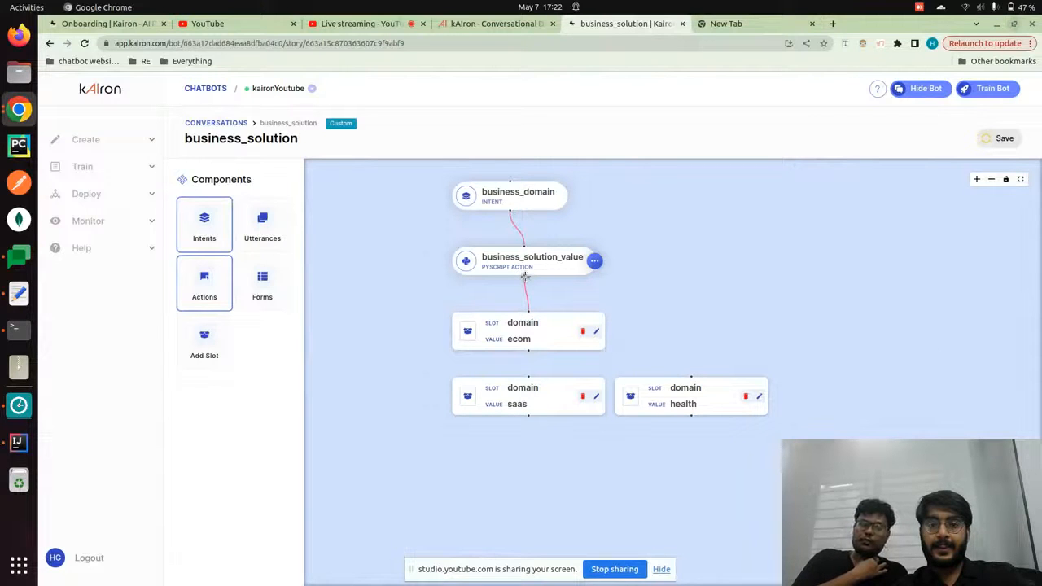
pyautogui.moveTo(525, 275); pyautogui.dragTo(529, 379)
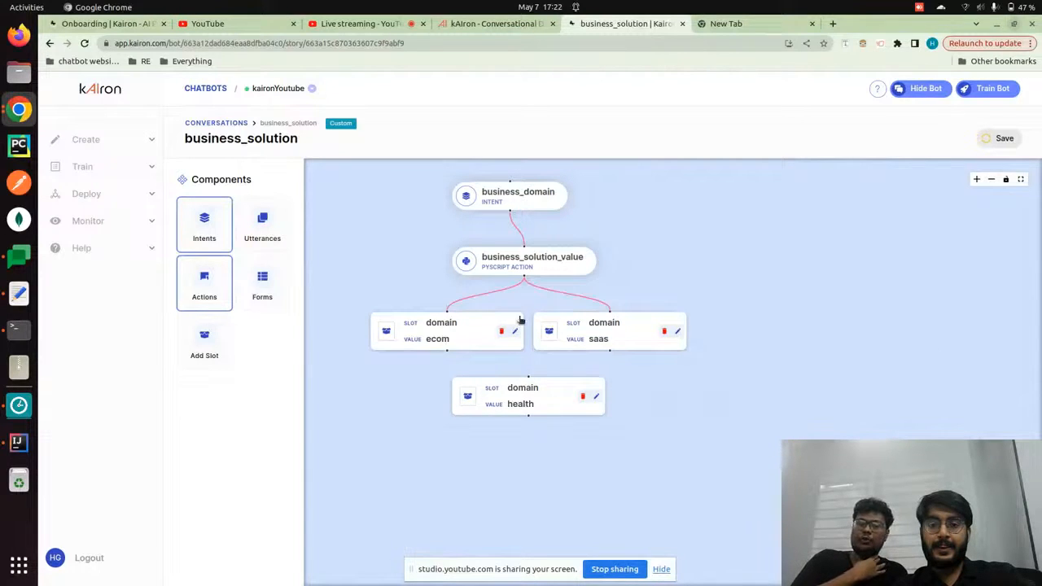
pyautogui.moveTo(526, 277); pyautogui.dragTo(525, 380)
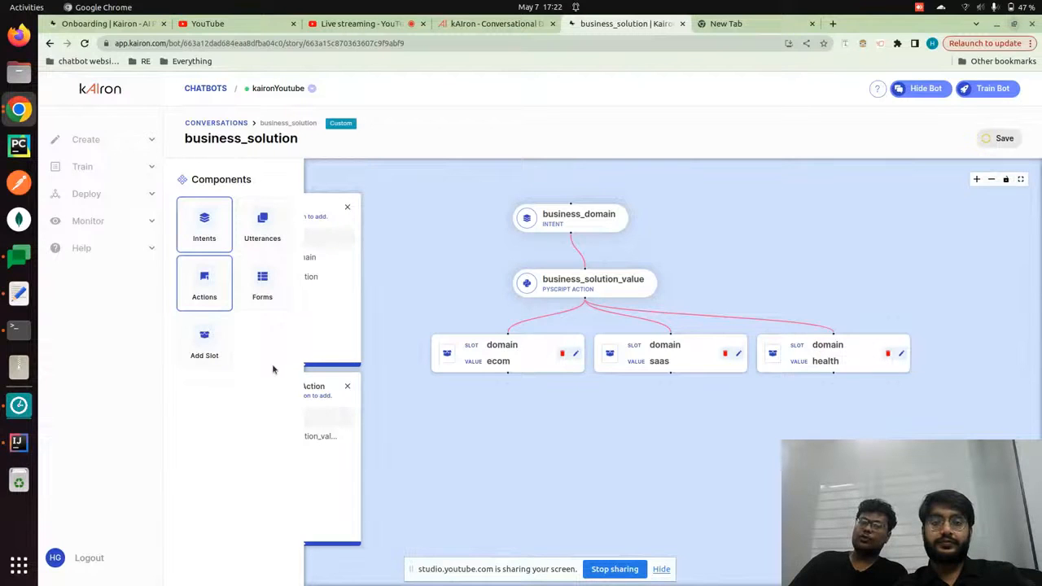
# Create three new utterances named ecom, saas and health.
pyautogui.click(265, 232)
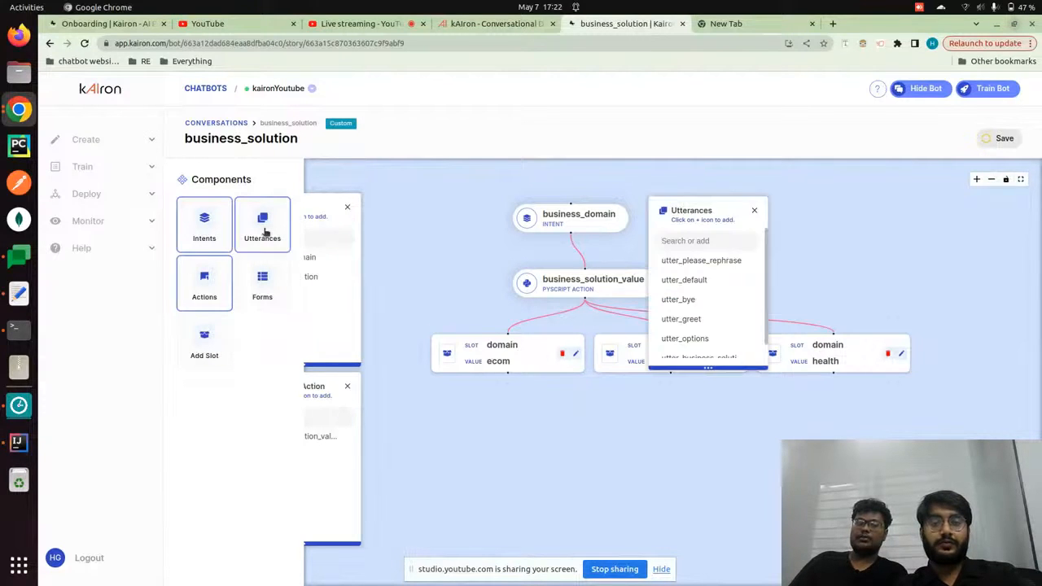
pyautogui.write('ec')
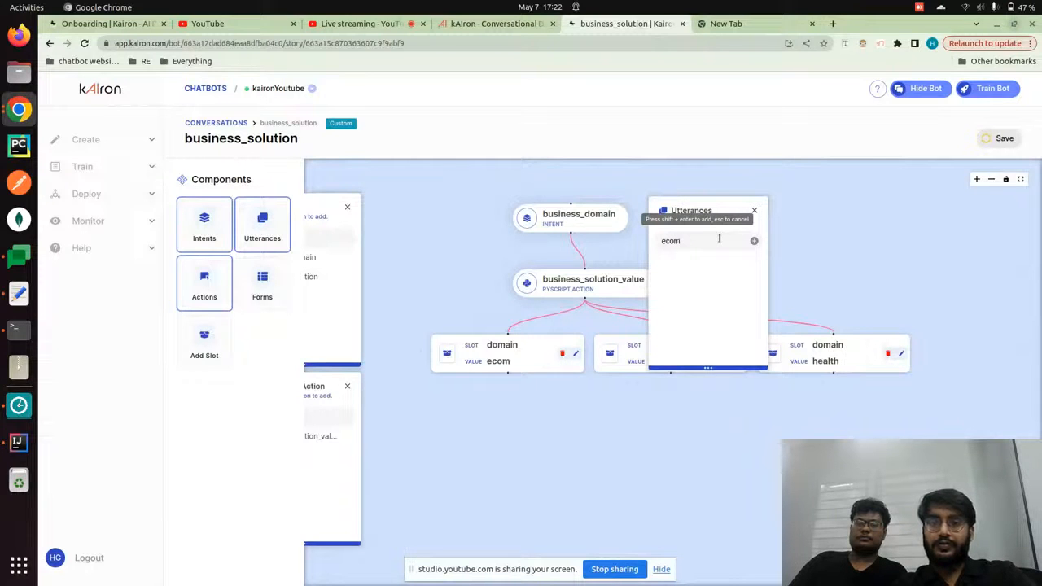
pyautogui.write('om')
pyautogui.hotkey('shift', 'Return')
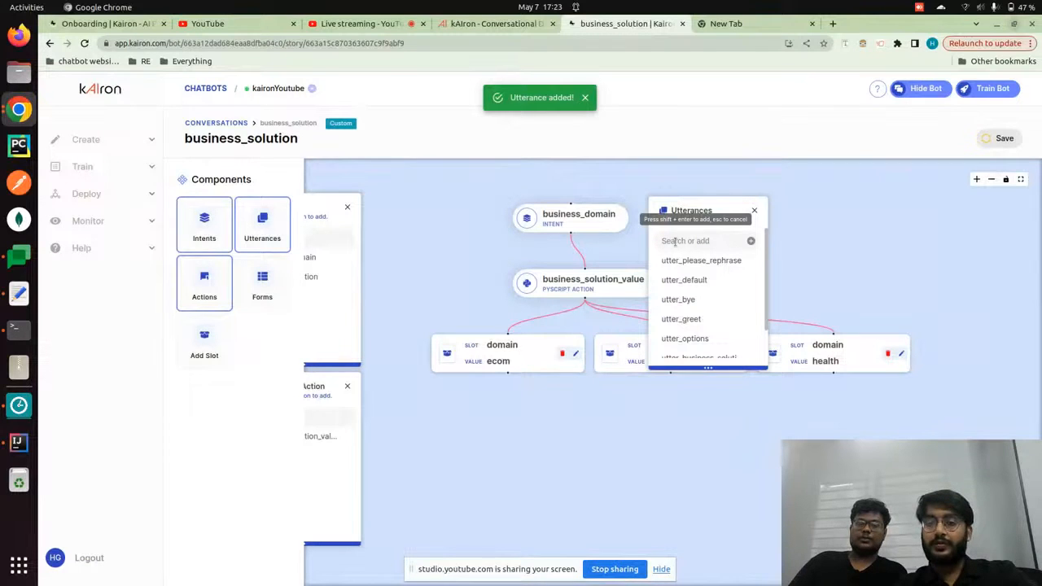
pyautogui.write('saas')
pyautogui.hotkey('shift', 'Return')
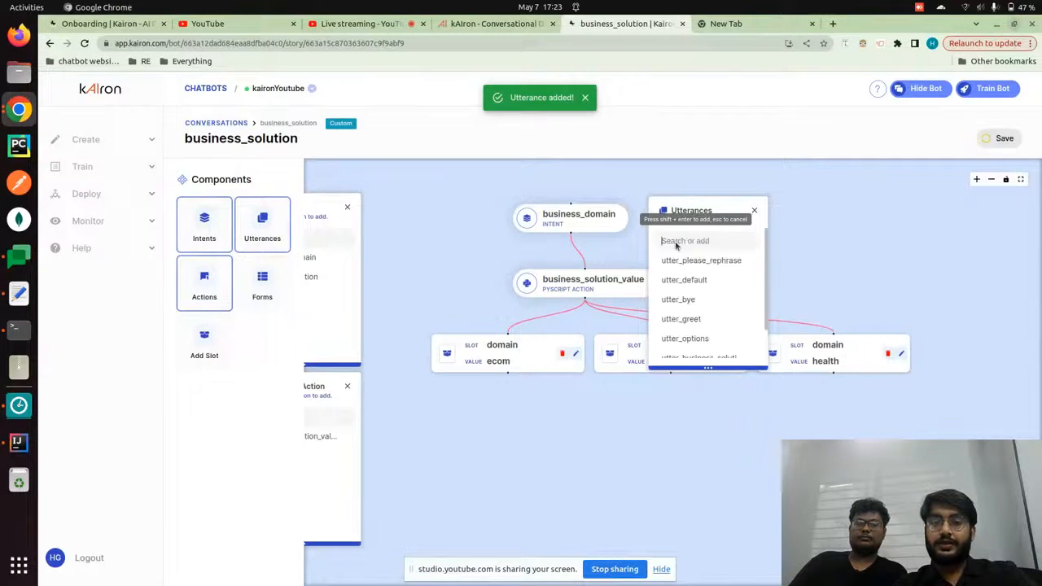
pyautogui.write('health')
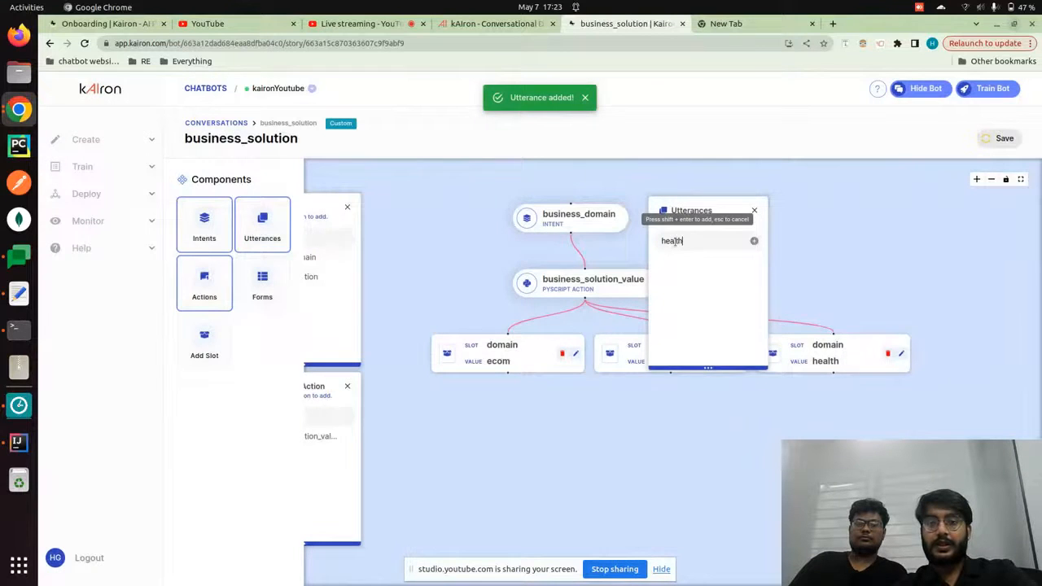
pyautogui.hotkey('shift', 'Return')
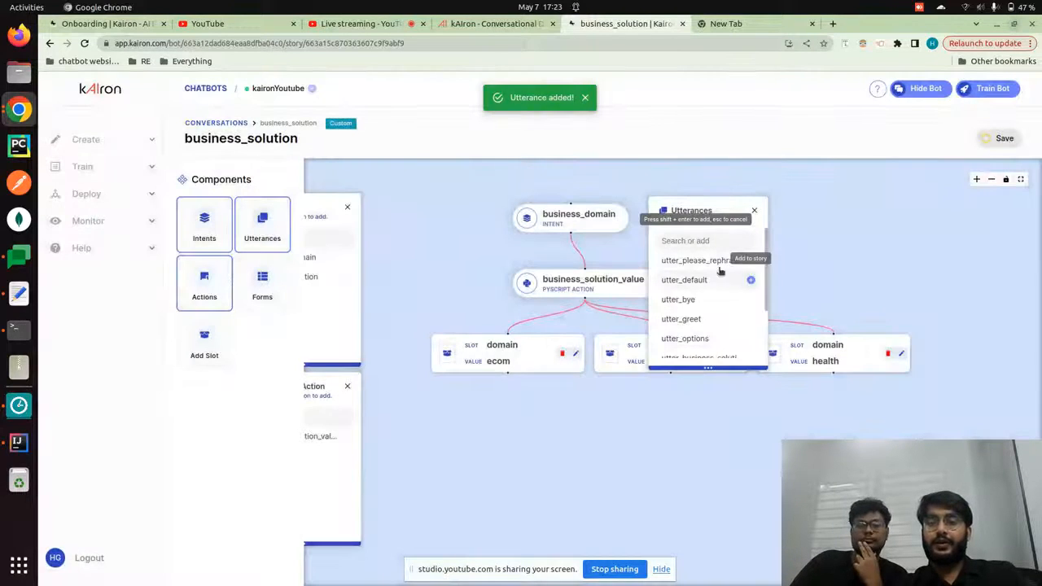
# Add the utterances utter_ecom, utter_saas and utter_health to the story as nodes.
pyautogui.scroll(-3, 733, 305)
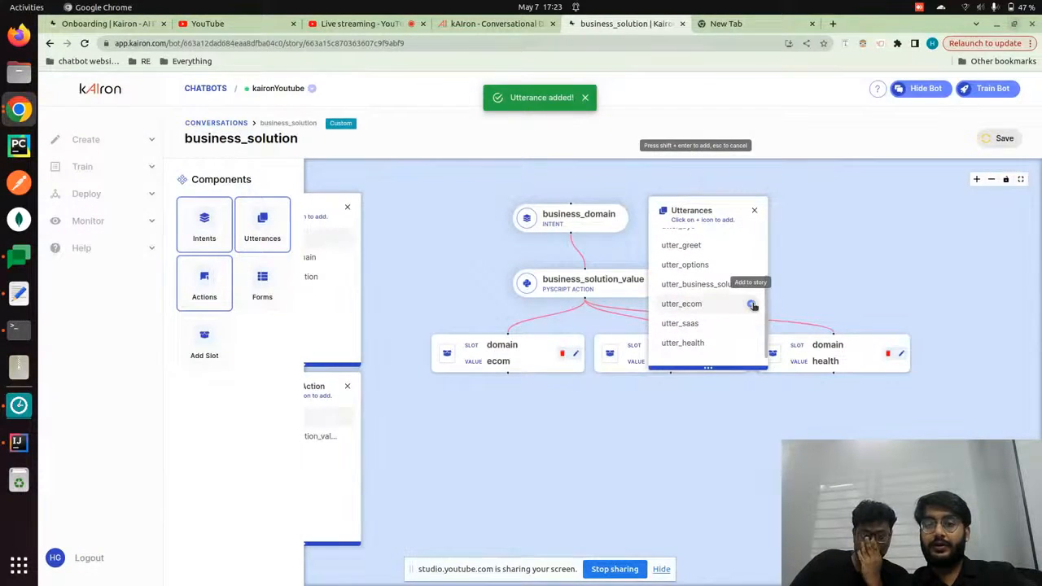
pyautogui.click(752, 304)
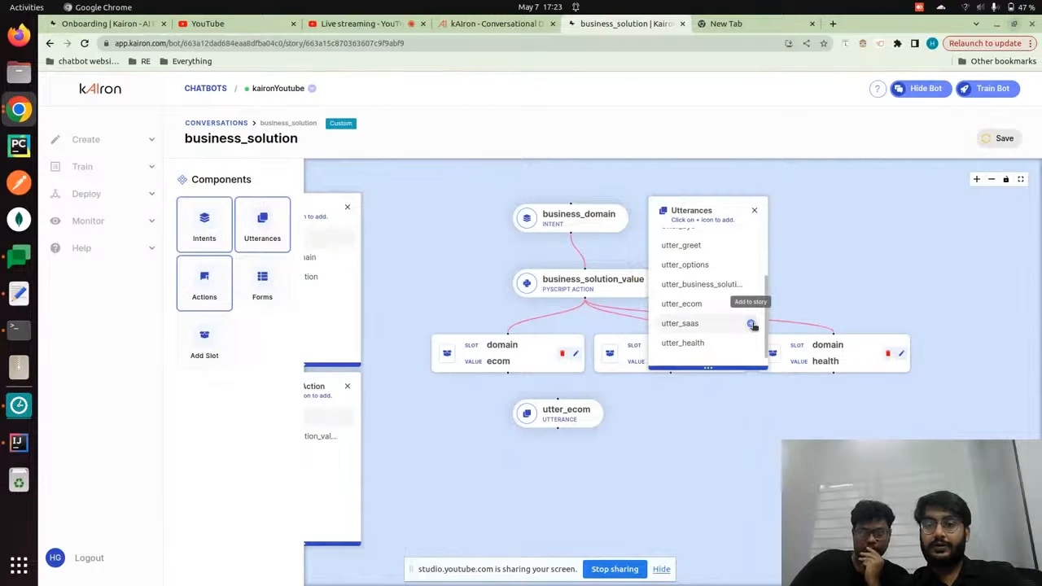
pyautogui.click(751, 323)
pyautogui.click(752, 343)
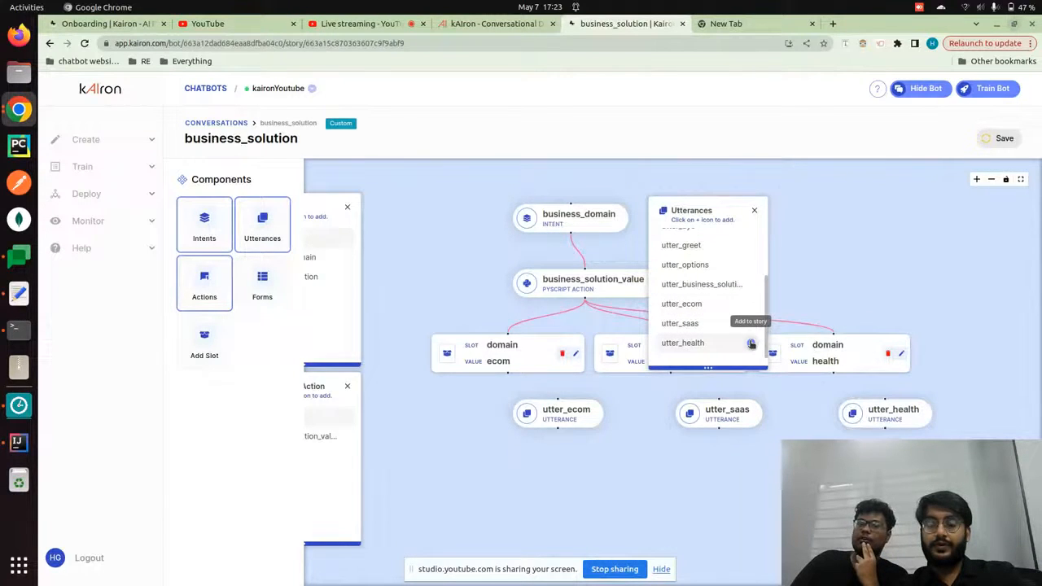
# Connect the ecom, saas and health domain slot nodes to utter_ecom, utter_saas and utter_health respectively.
pyautogui.moveTo(716, 219); pyautogui.dragTo(851, 102)
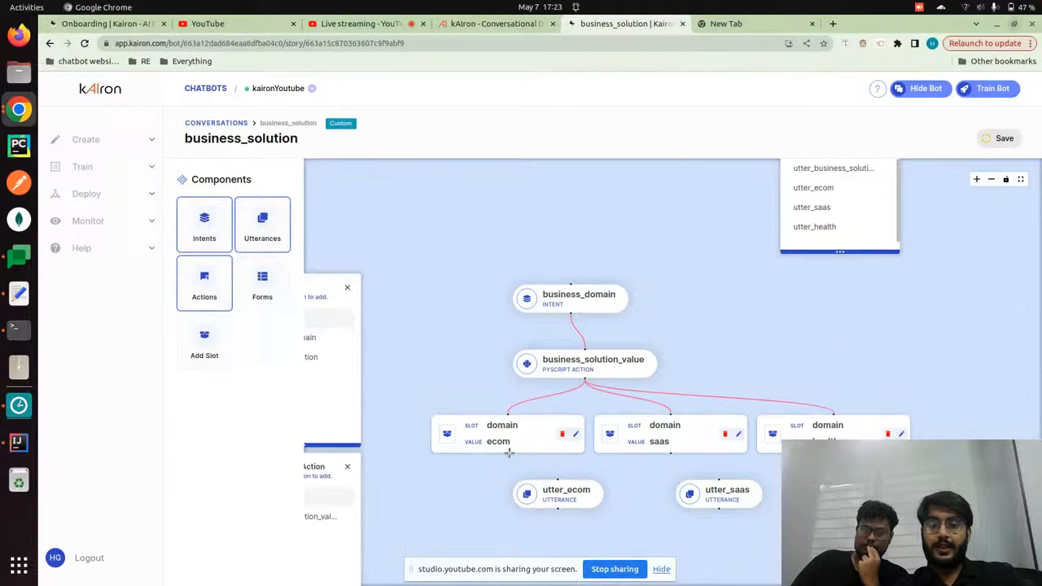
pyautogui.moveTo(550, 469); pyautogui.dragTo(558, 479)
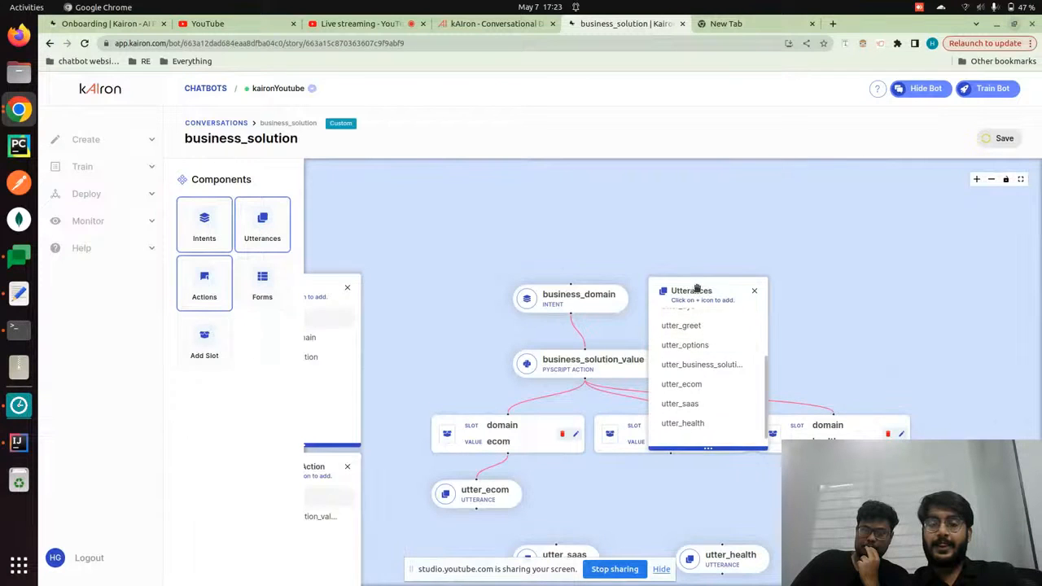
pyautogui.moveTo(696, 289); pyautogui.dragTo(775, 180)
pyautogui.moveTo(625, 493); pyautogui.dragTo(595, 373)
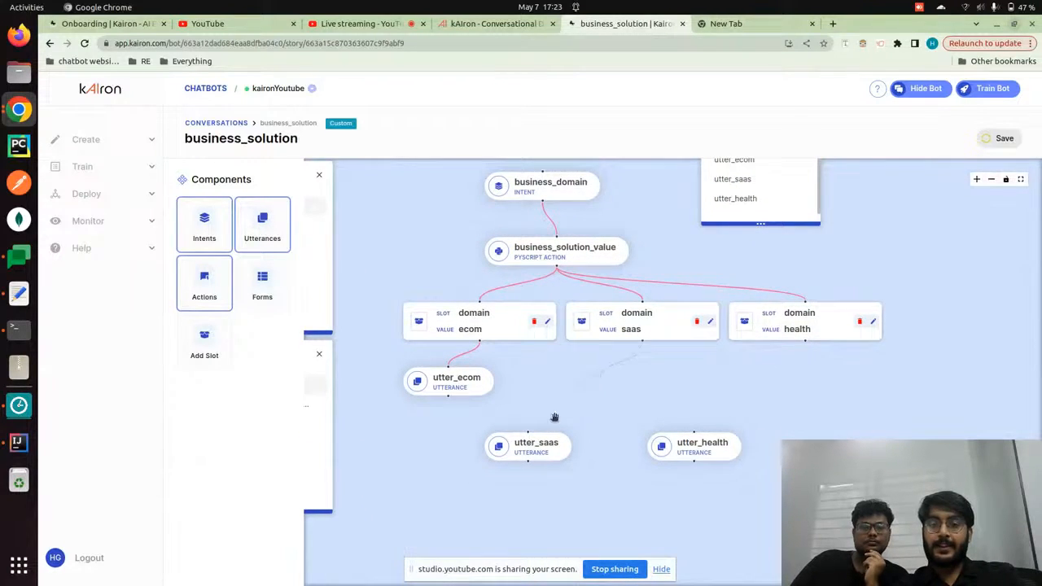
pyautogui.moveTo(642, 341); pyautogui.dragTo(531, 431)
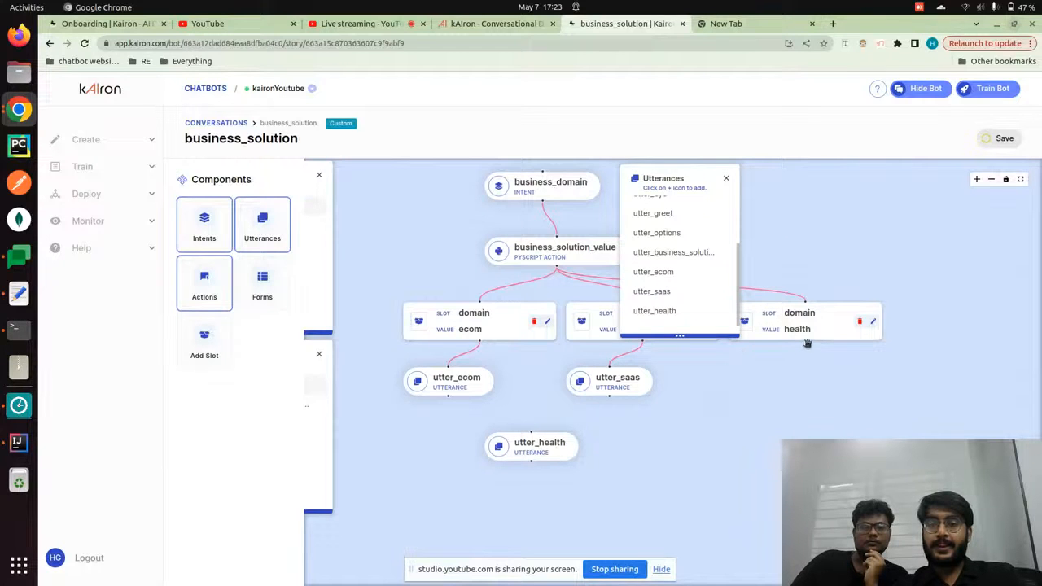
pyautogui.moveTo(806, 342); pyautogui.dragTo(532, 432)
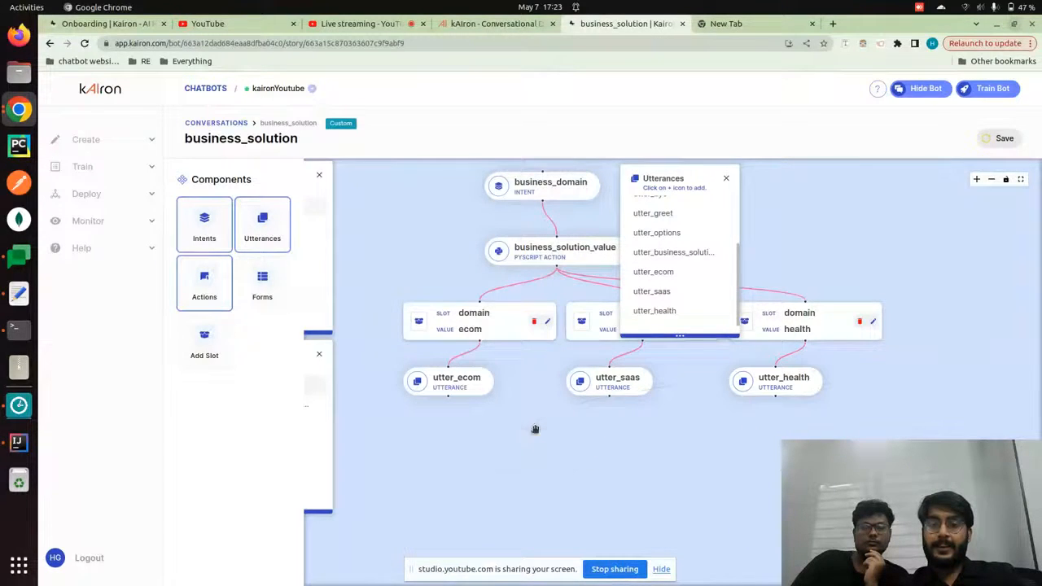
pyautogui.click(662, 570)
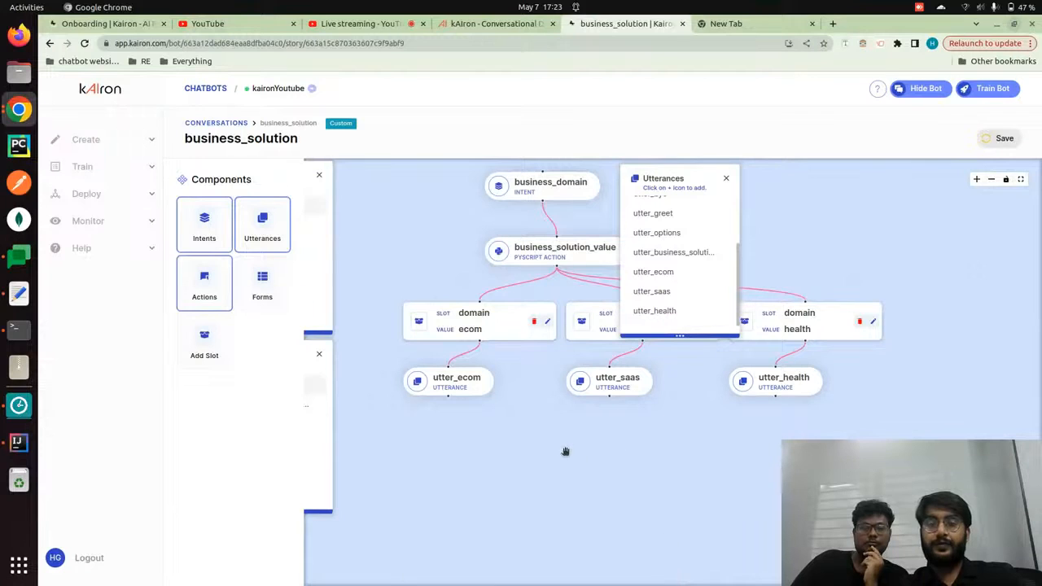
# Add the response "i am in ecom" to the utter_ecom utterance.
pyautogui.click(454, 385)
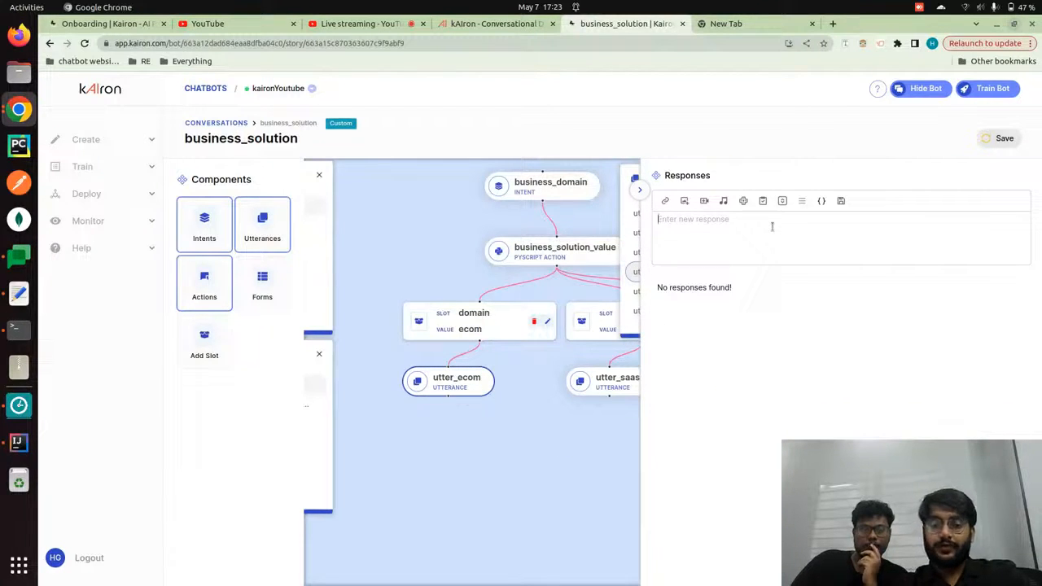
pyautogui.write('i am in ')
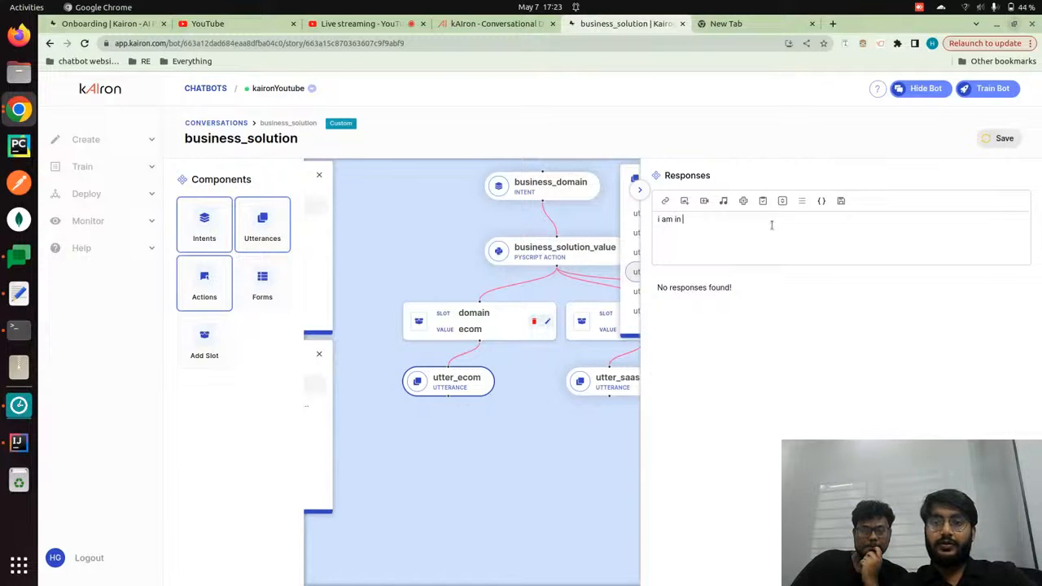
pyautogui.write('ecom')
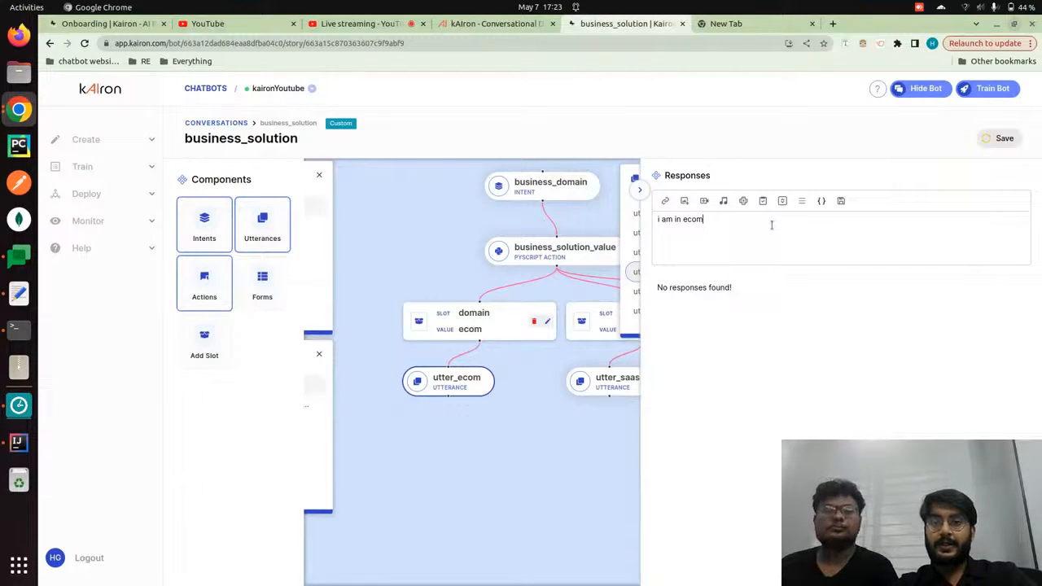
pyautogui.press('Return')
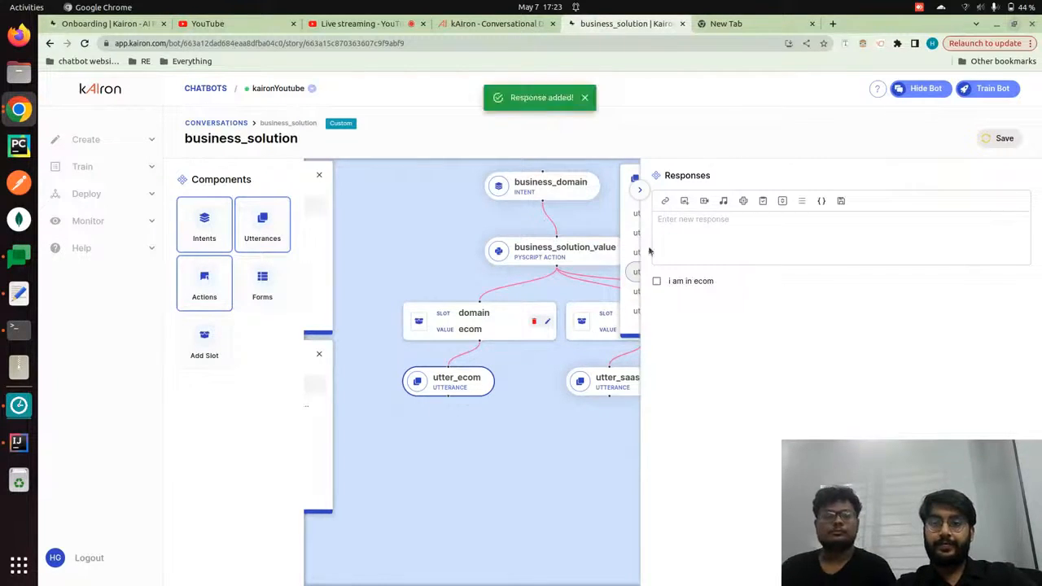
pyautogui.click(638, 191)
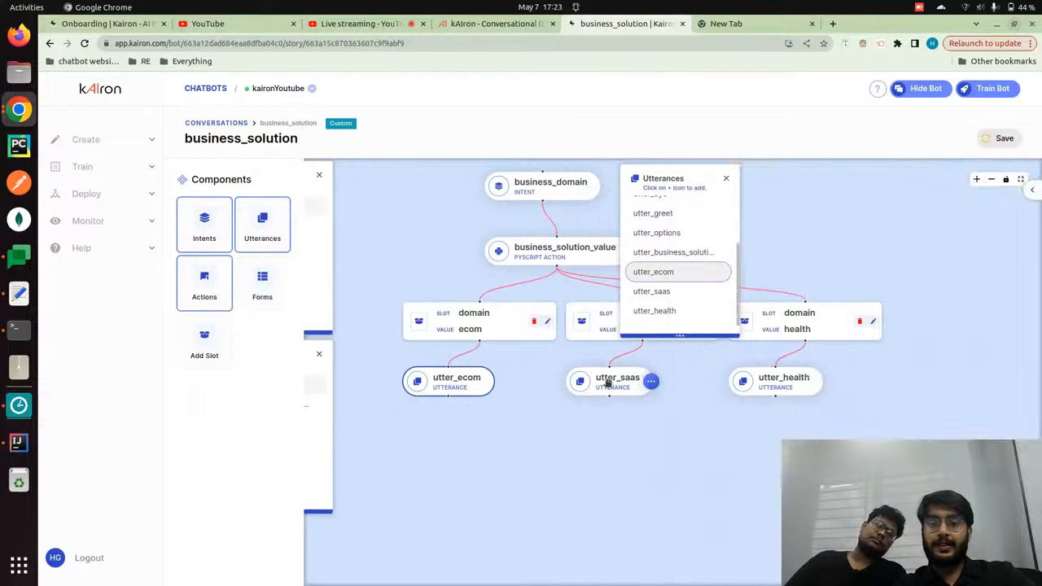
# Add the response "i am in saas" to the utter_saas utterance.
pyautogui.click(608, 381)
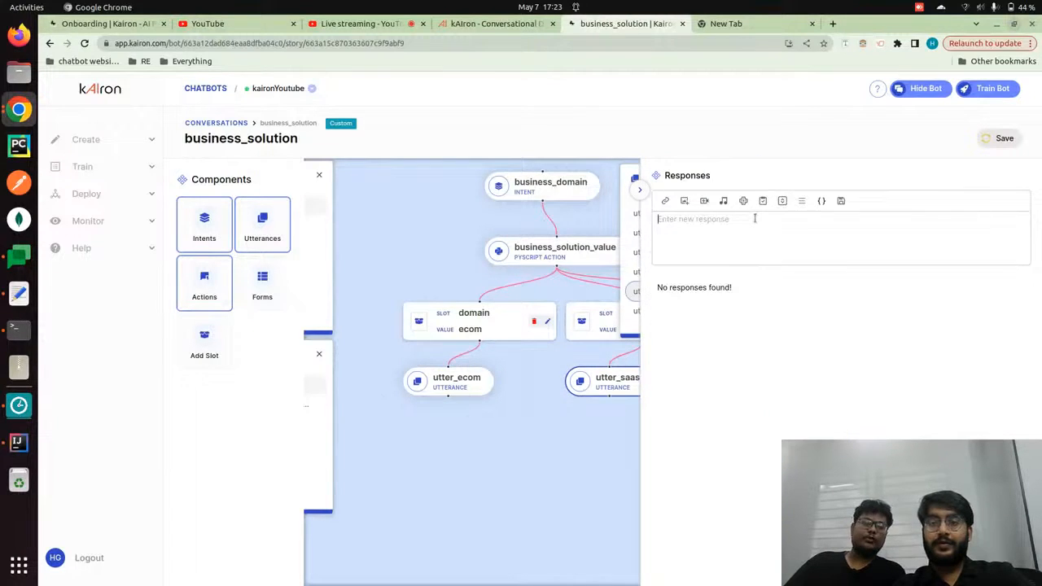
pyautogui.write('i am in saas')
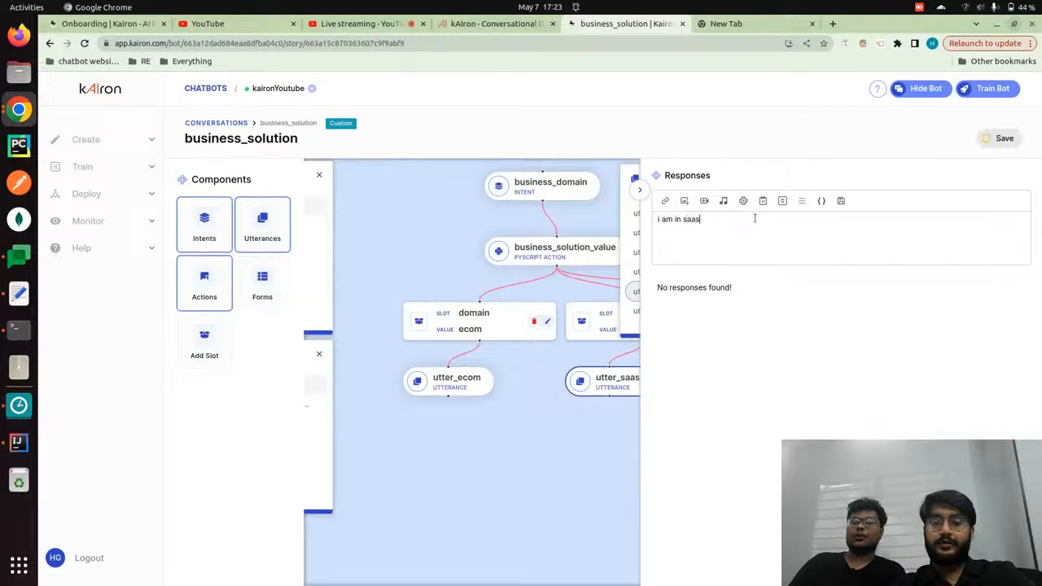
pyautogui.press('Return')
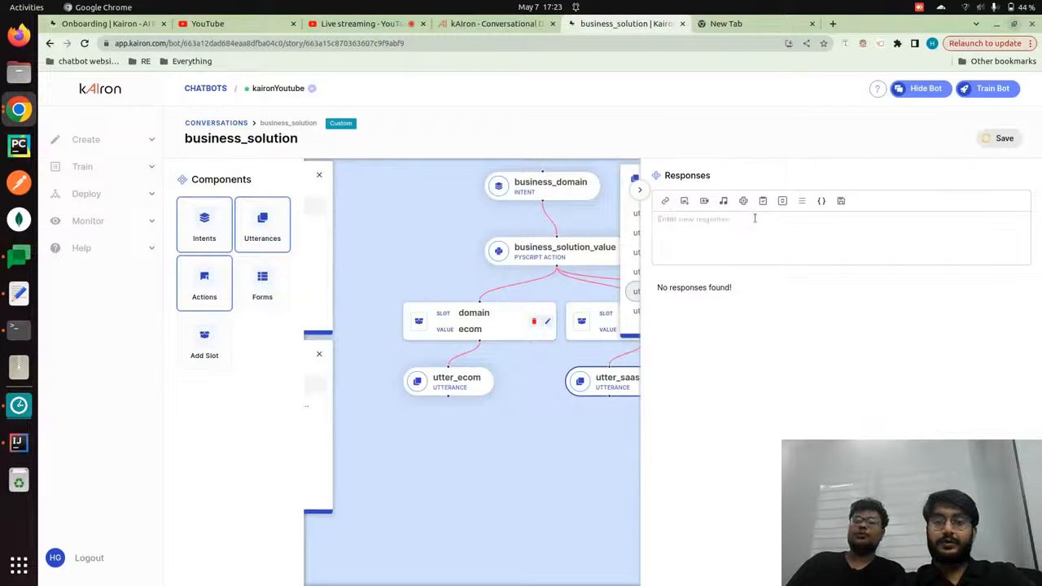
pyautogui.click(640, 190)
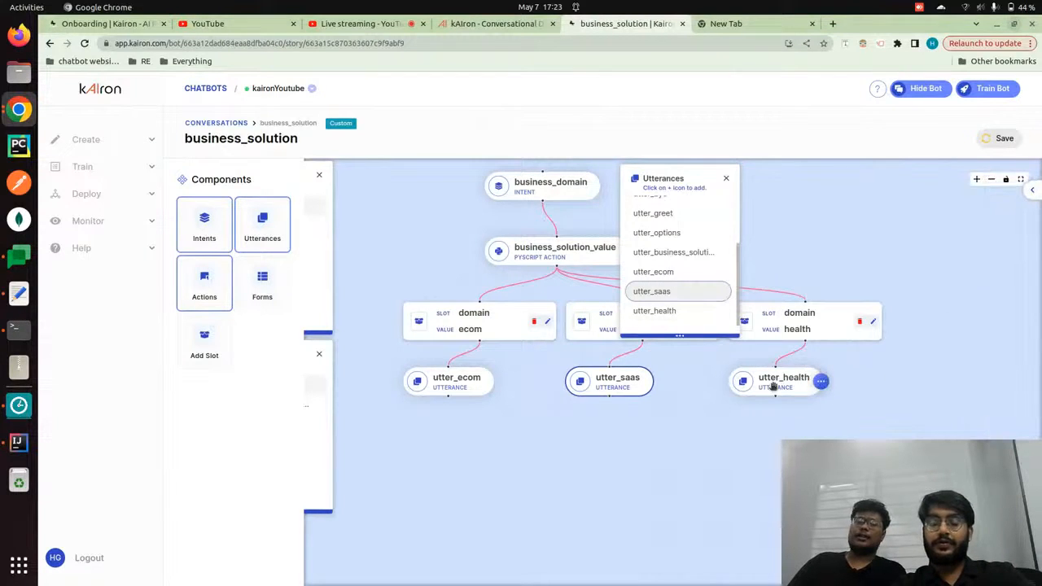
# Add the response "i am in health" to the utter_health utterance and save the story.
pyautogui.click(774, 387)
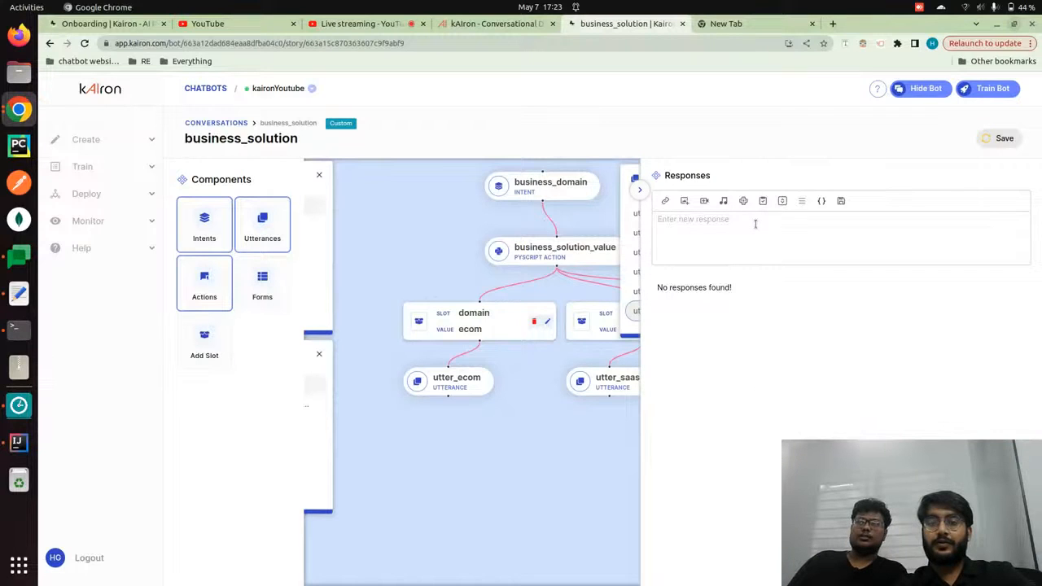
pyautogui.write('i ma')
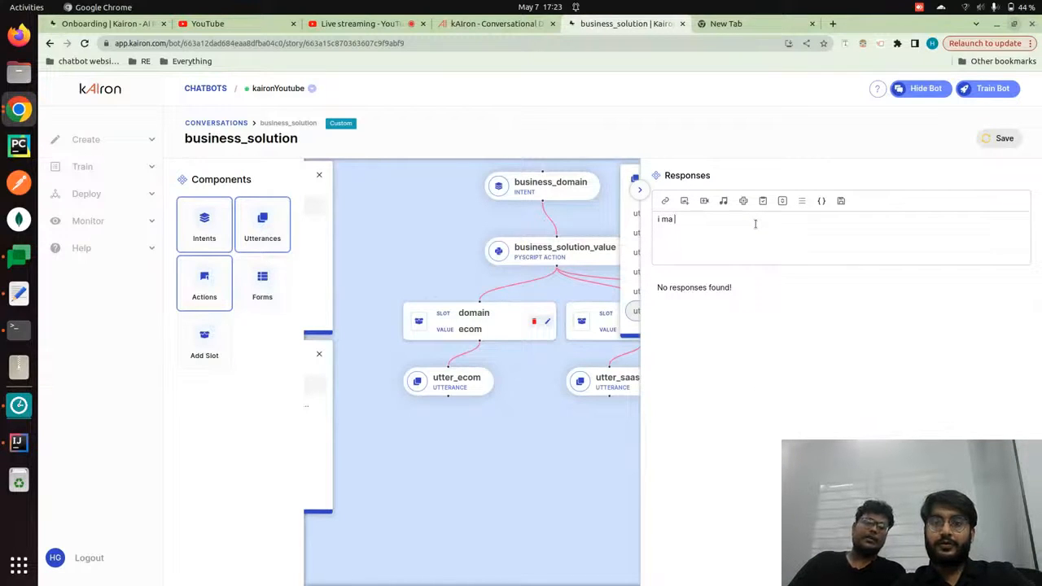
pyautogui.press('BackSpace')
pyautogui.press('BackSpace')
pyautogui.write('am in health')
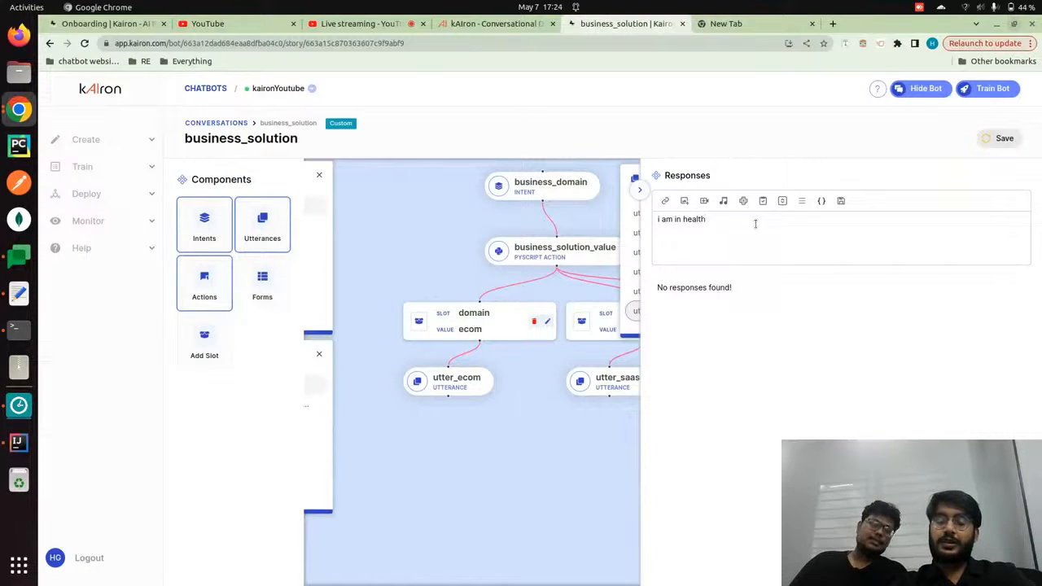
pyautogui.press('Return')
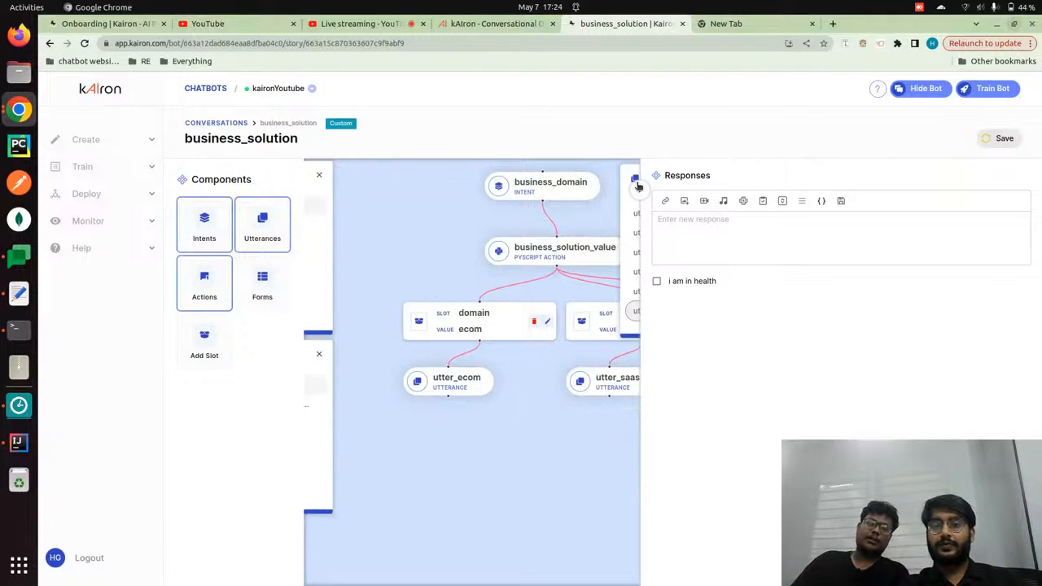
pyautogui.click(639, 186)
pyautogui.click(1005, 138)
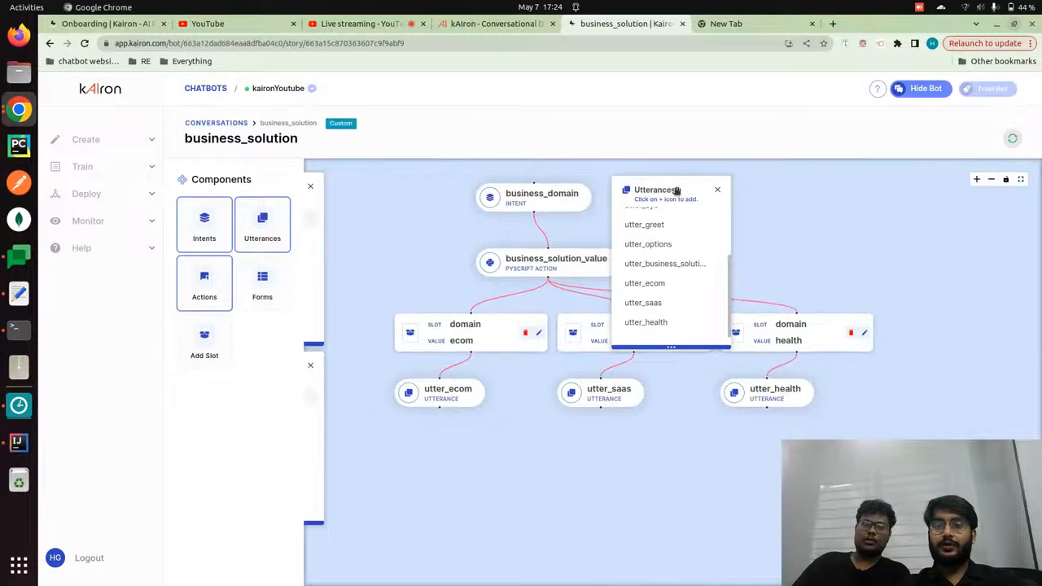
# Add the training phrase "/business_domain" to the business_domain intent of the business_solution story.
pyautogui.moveTo(676, 190); pyautogui.dragTo(861, 190)
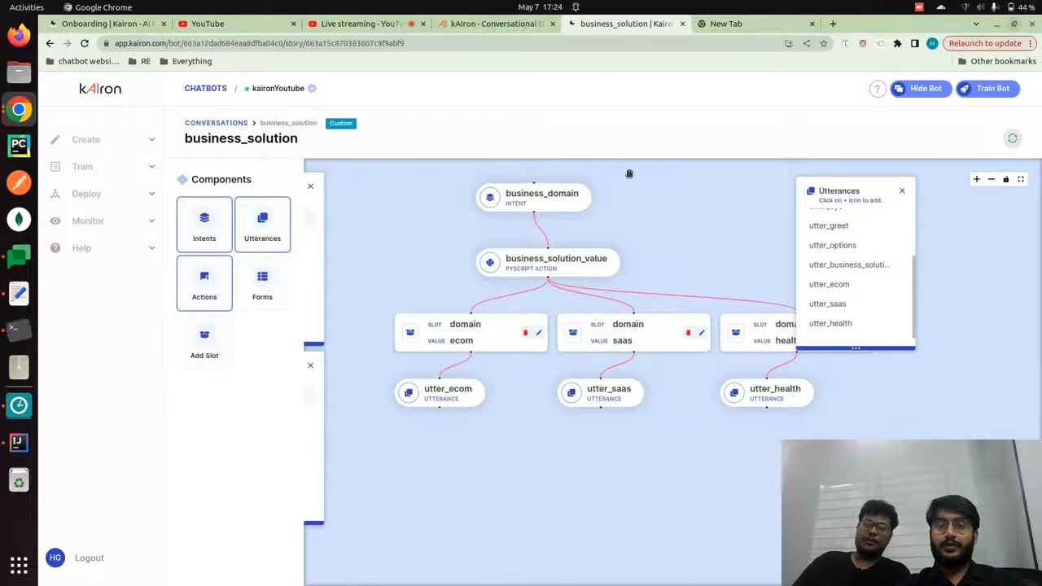
pyautogui.click(528, 196)
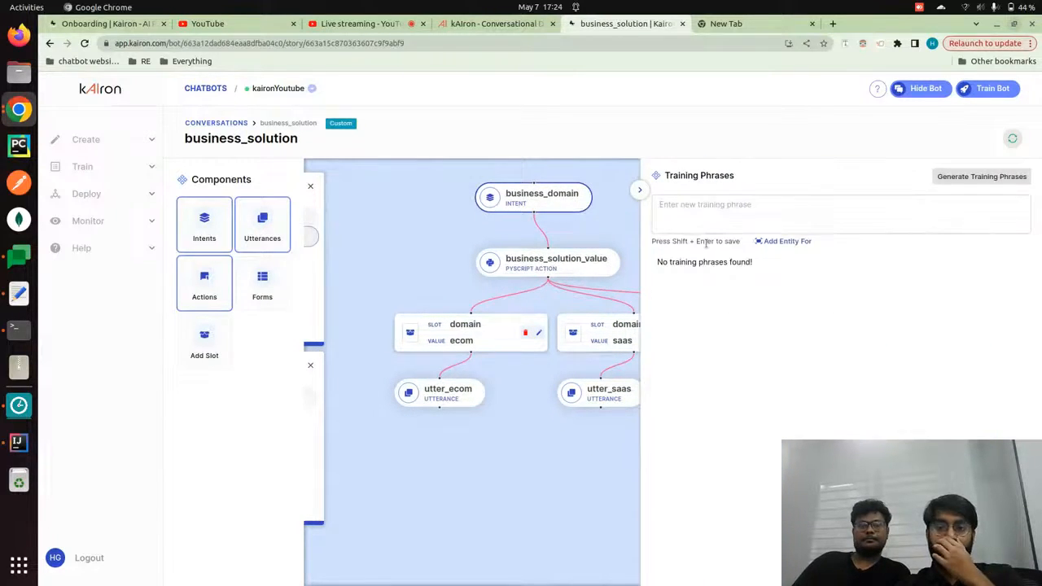
pyautogui.click(686, 204)
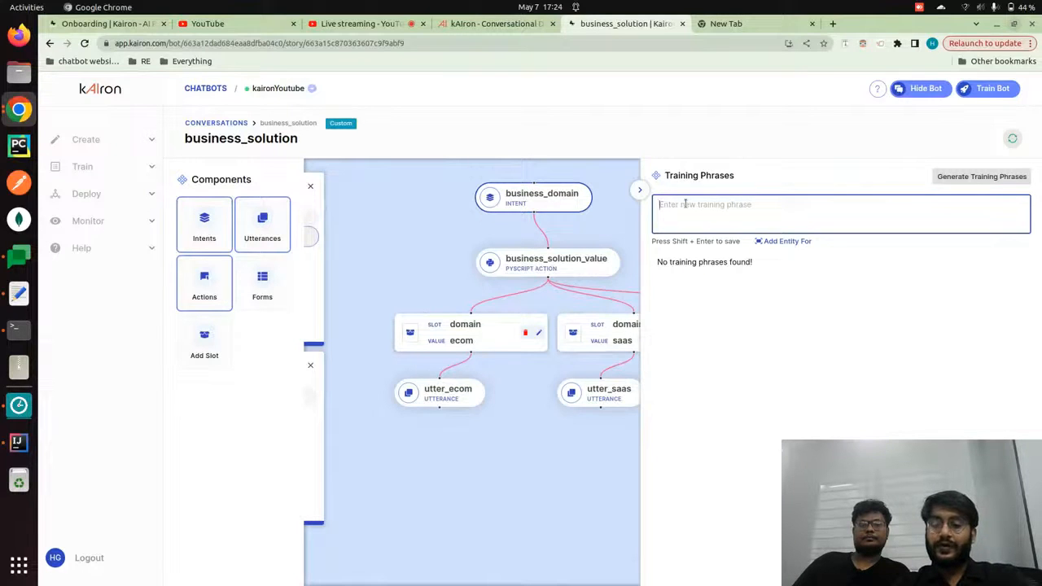
pyautogui.write('I')
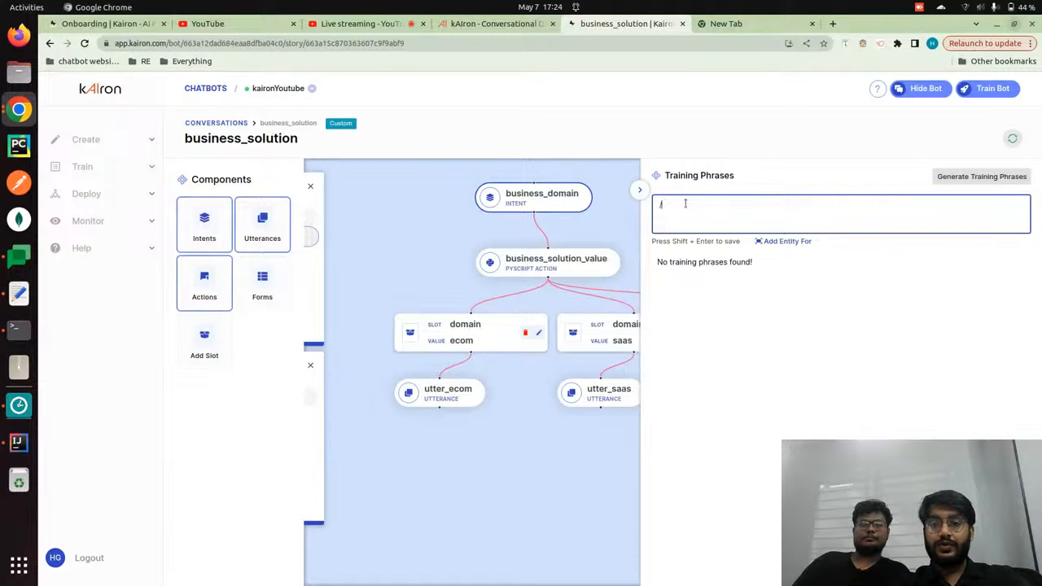
pyautogui.write('bus')
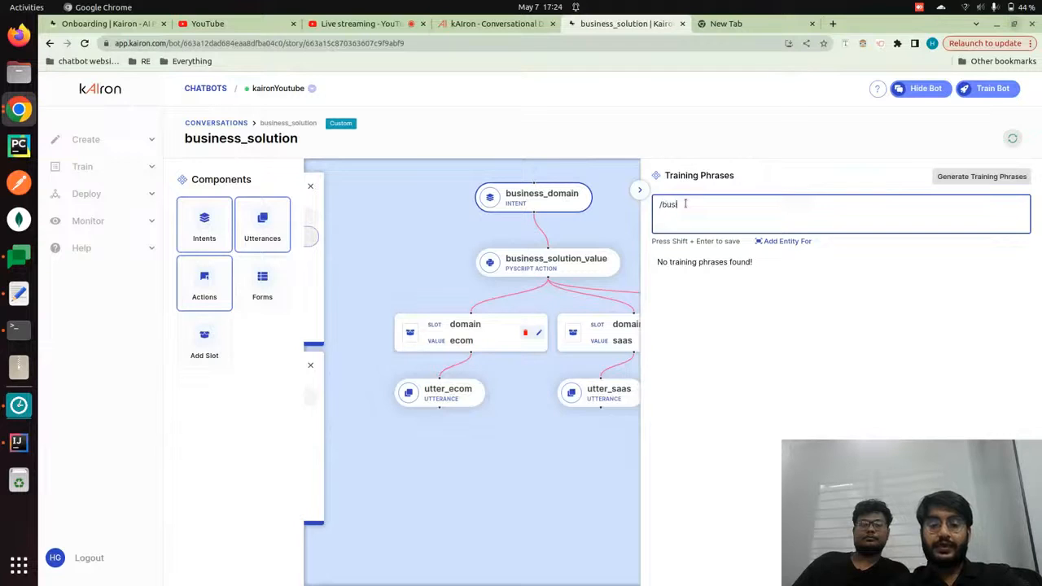
pyautogui.write('iness_domain')
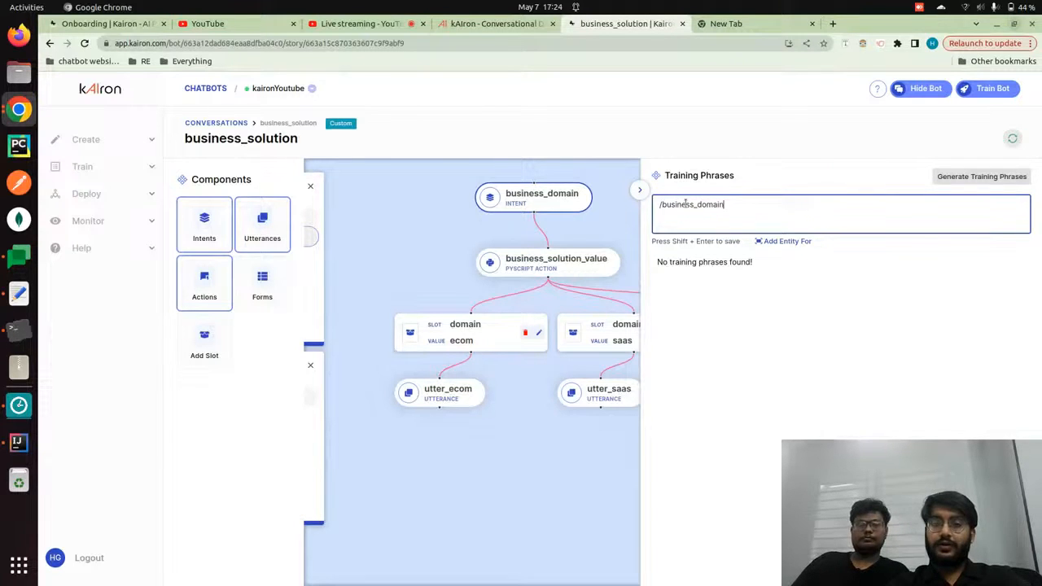
pyautogui.hotkey('shift', 'Return')
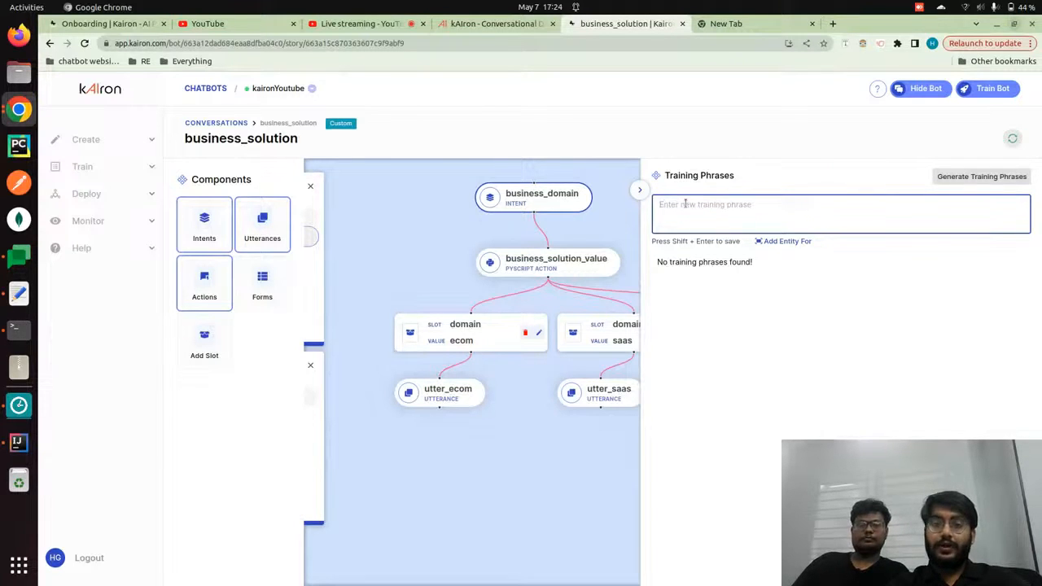
pyautogui.click(639, 190)
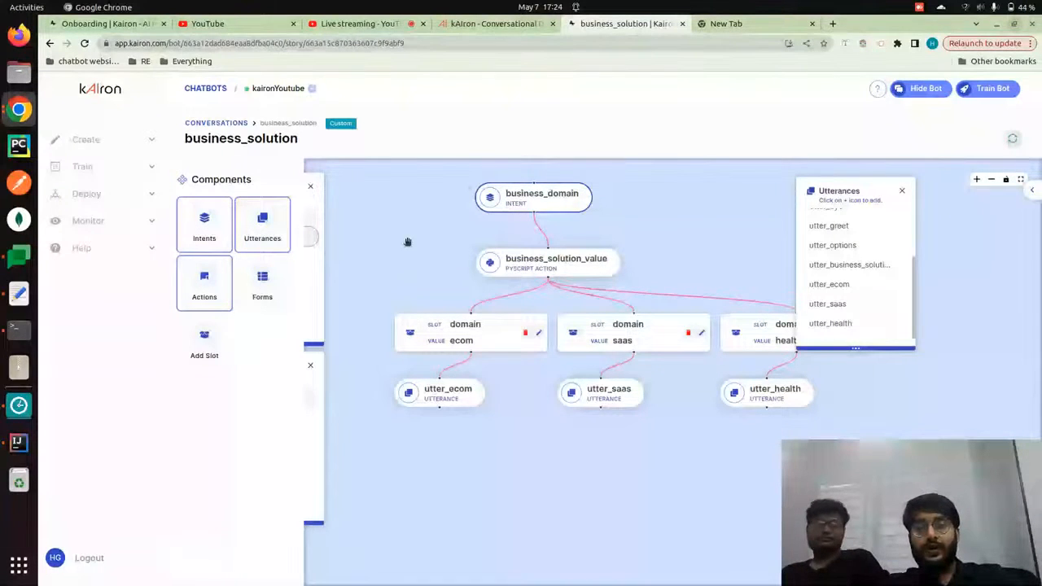
# Review the greet rule, examining the greet intent's training phrases and the responses of utter_greet and utter_options.
pyautogui.click(210, 122)
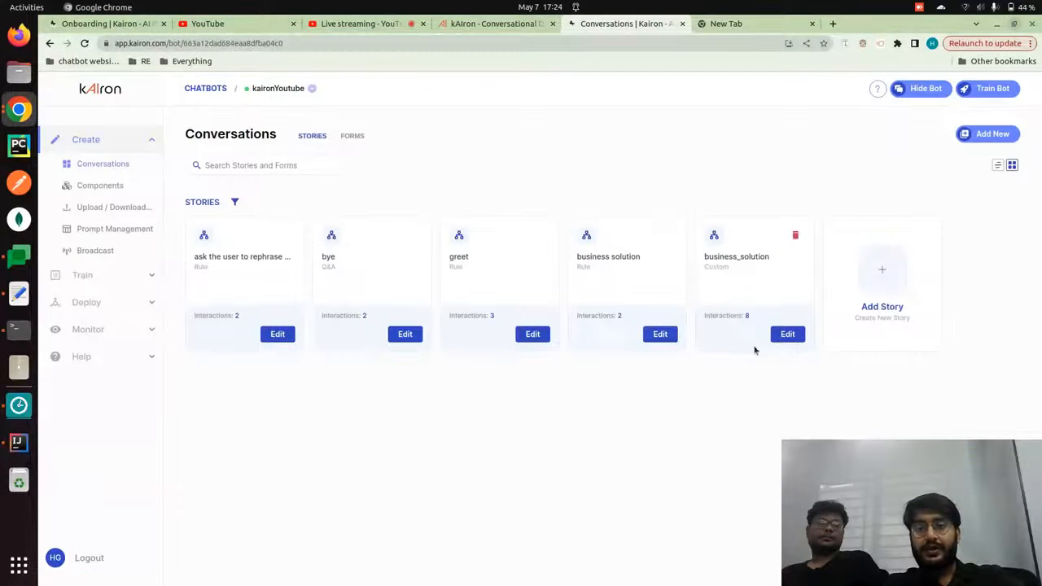
pyautogui.click(528, 334)
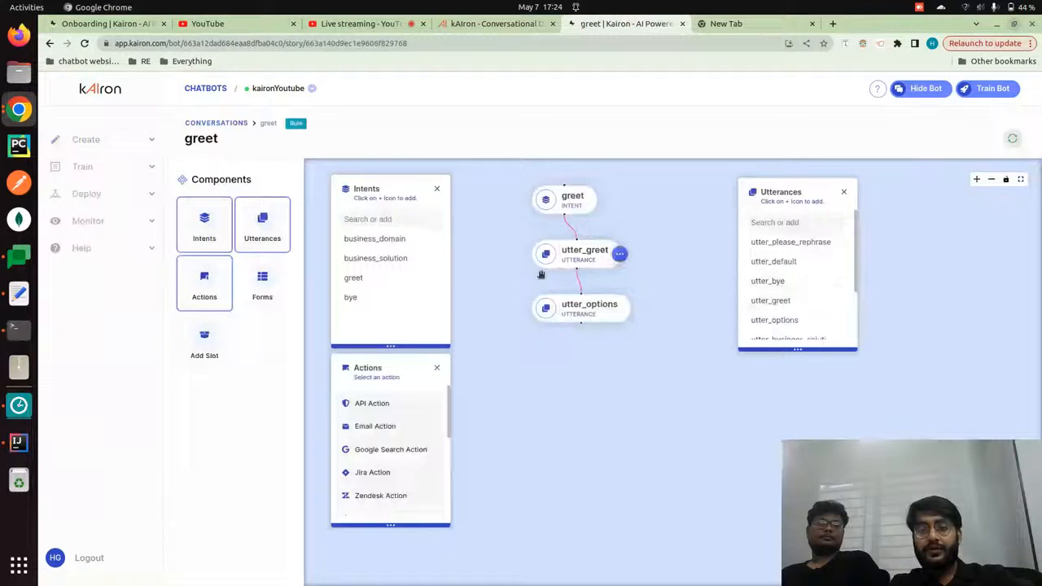
pyautogui.click(574, 311)
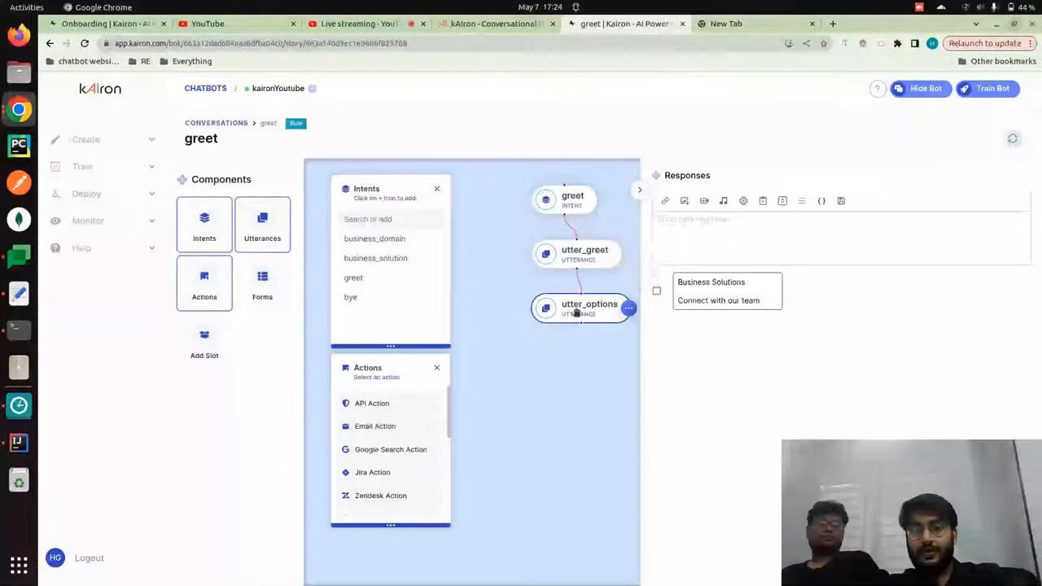
pyautogui.click(640, 189)
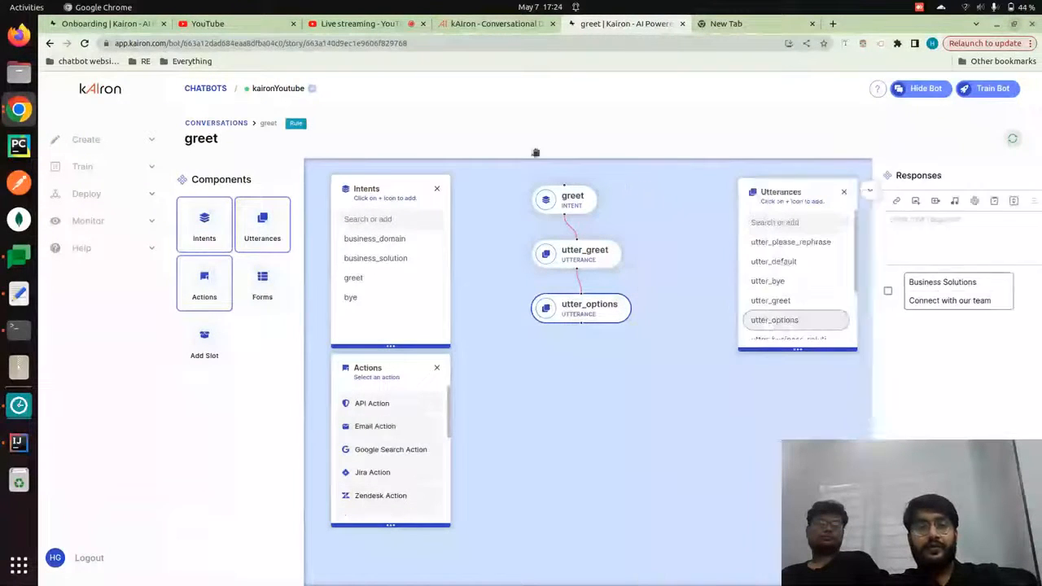
pyautogui.click(213, 124)
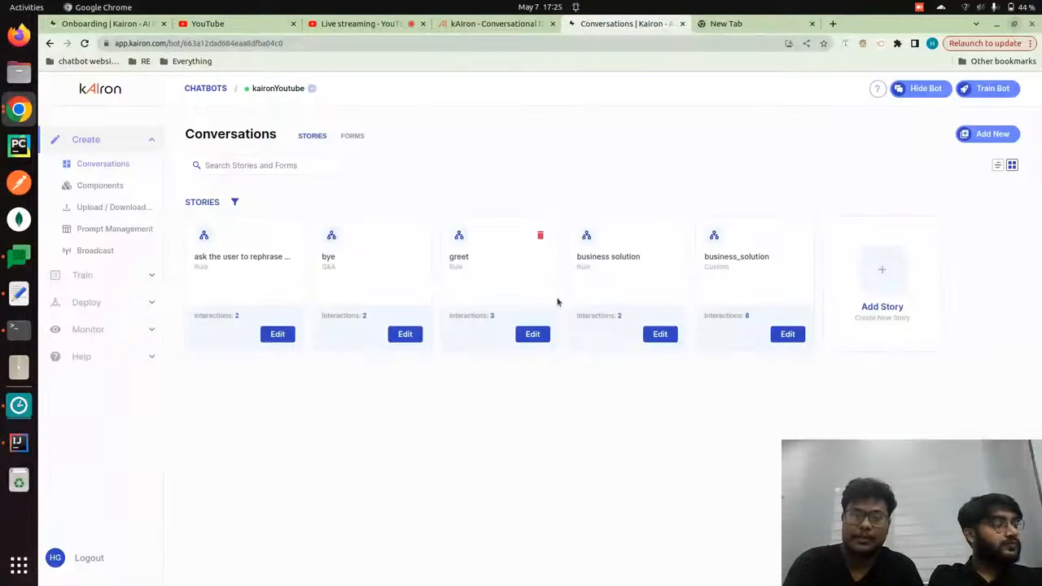
pyautogui.click(537, 336)
pyautogui.click(565, 192)
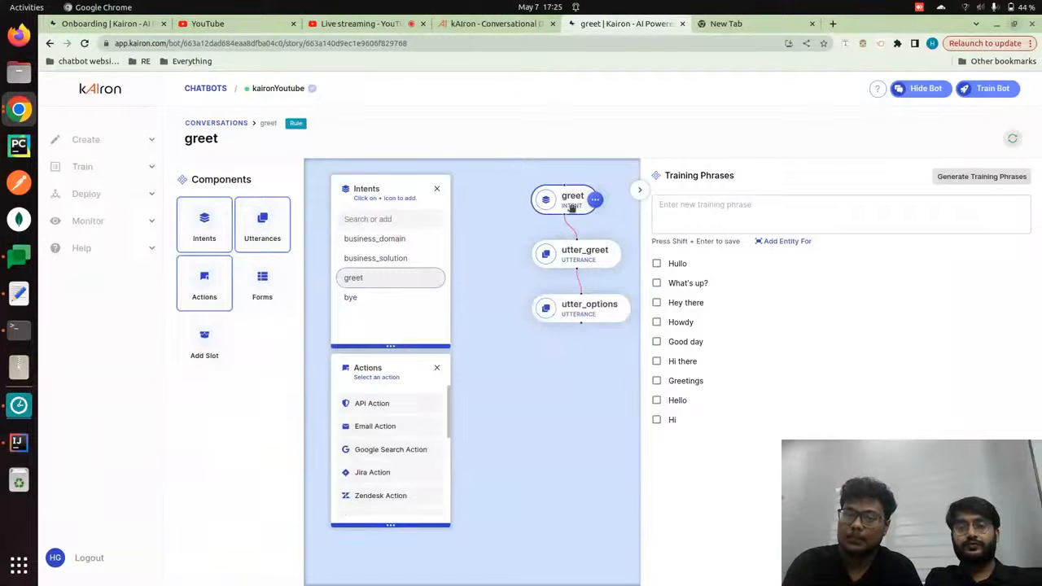
pyautogui.click(588, 254)
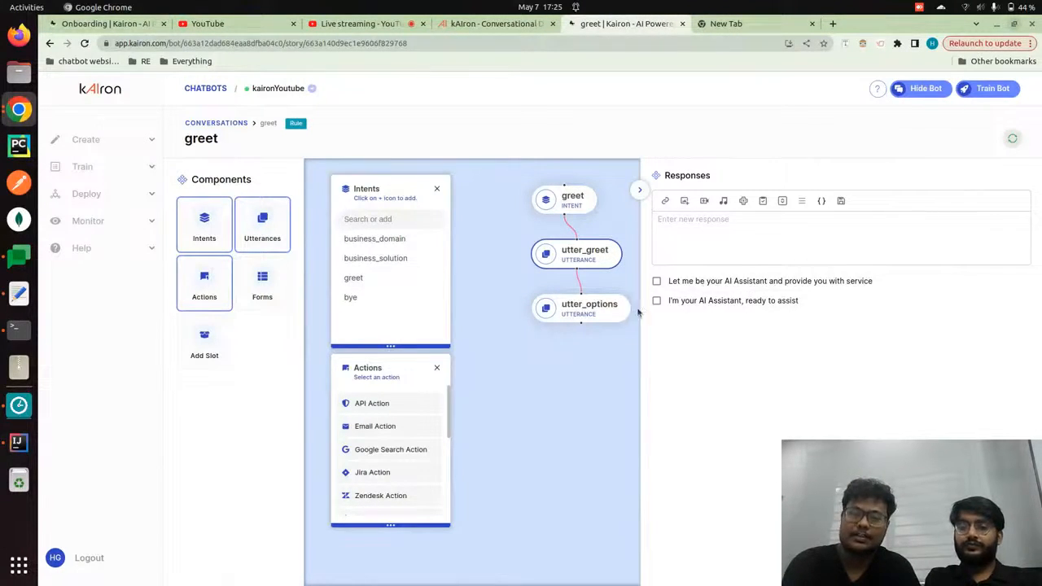
pyautogui.click(592, 313)
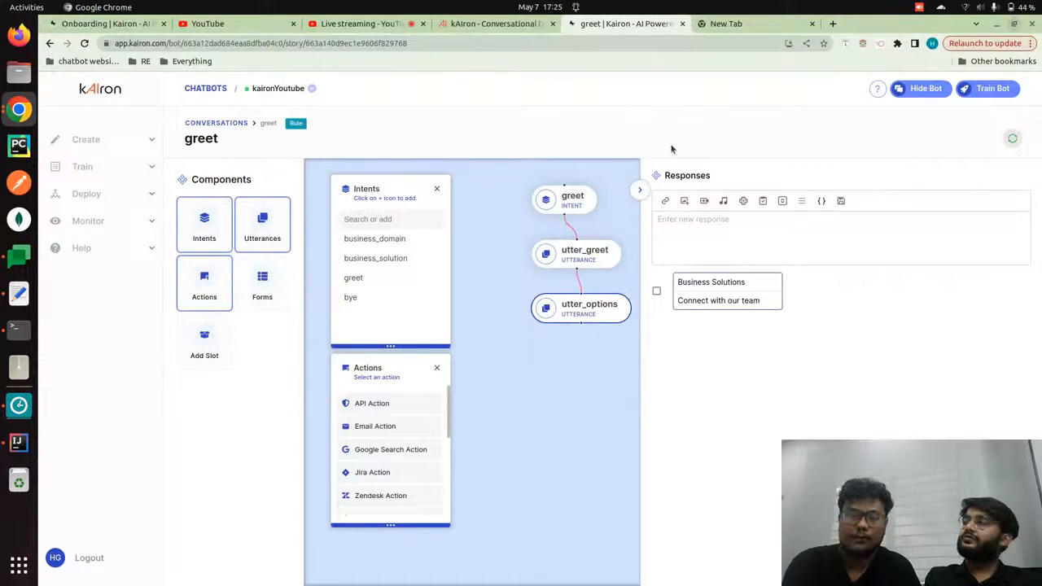
pyautogui.click(494, 24)
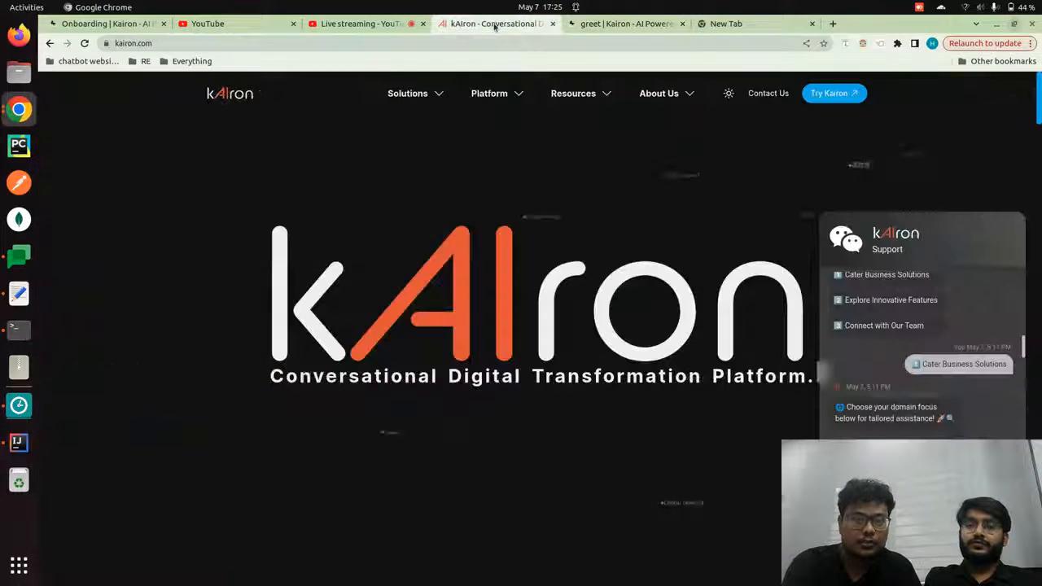
pyautogui.click(623, 24)
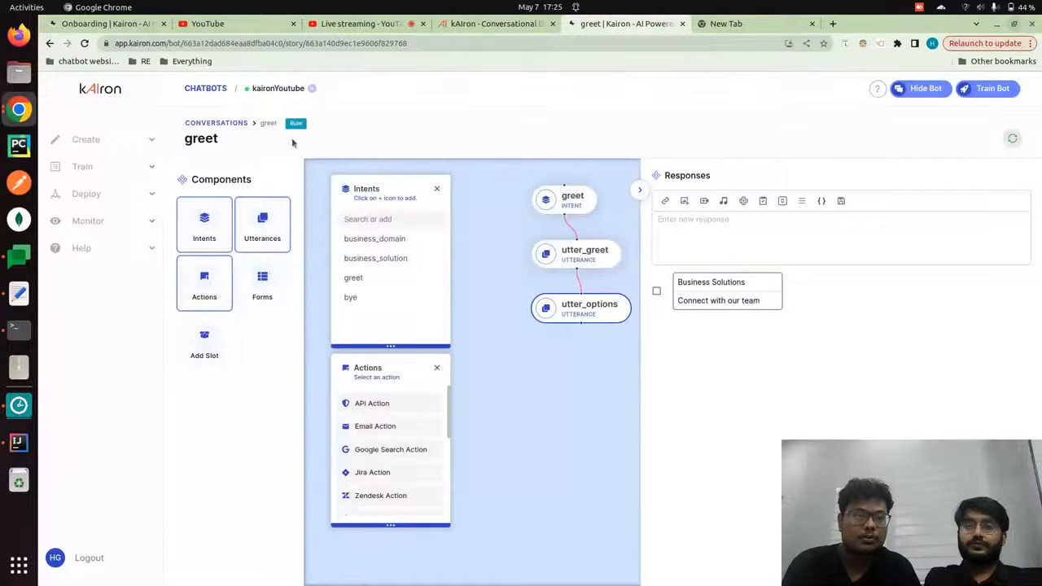
# Review the business solution rule, examining the business_solution intent's training phrases and its utterance's domain dropdown response.
pyautogui.click(232, 125)
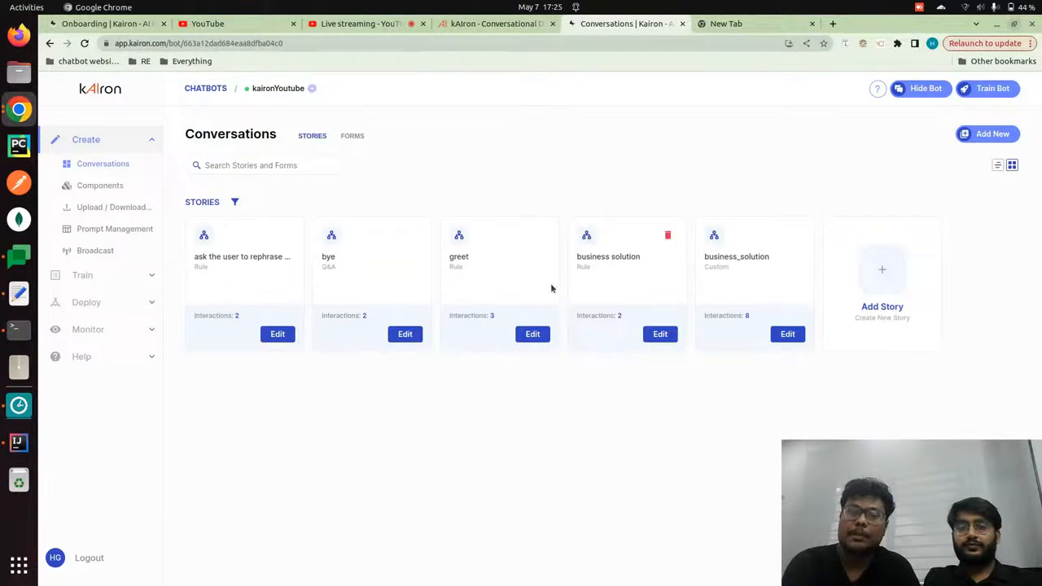
pyautogui.click(659, 334)
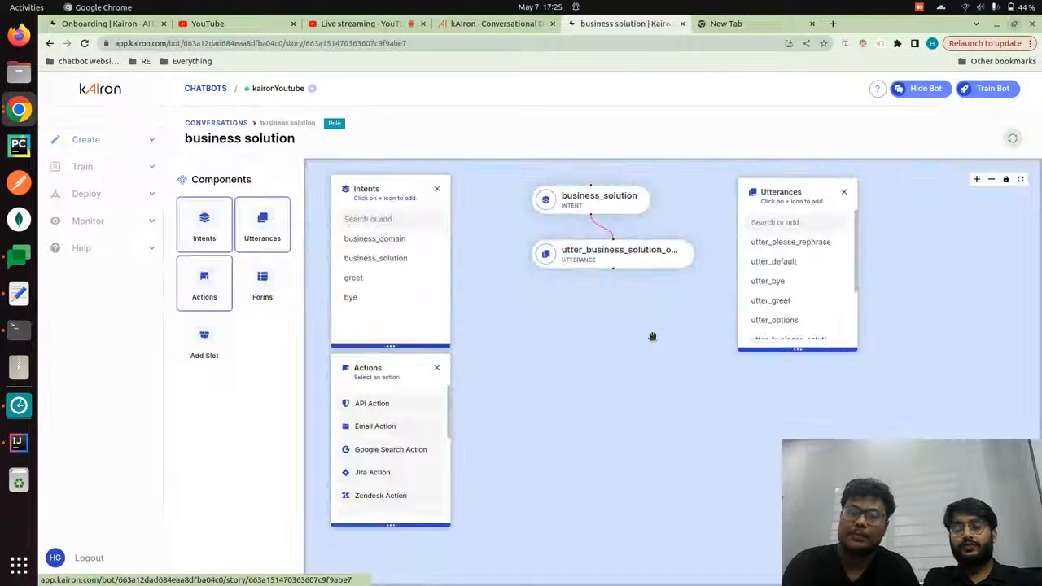
pyautogui.click(578, 198)
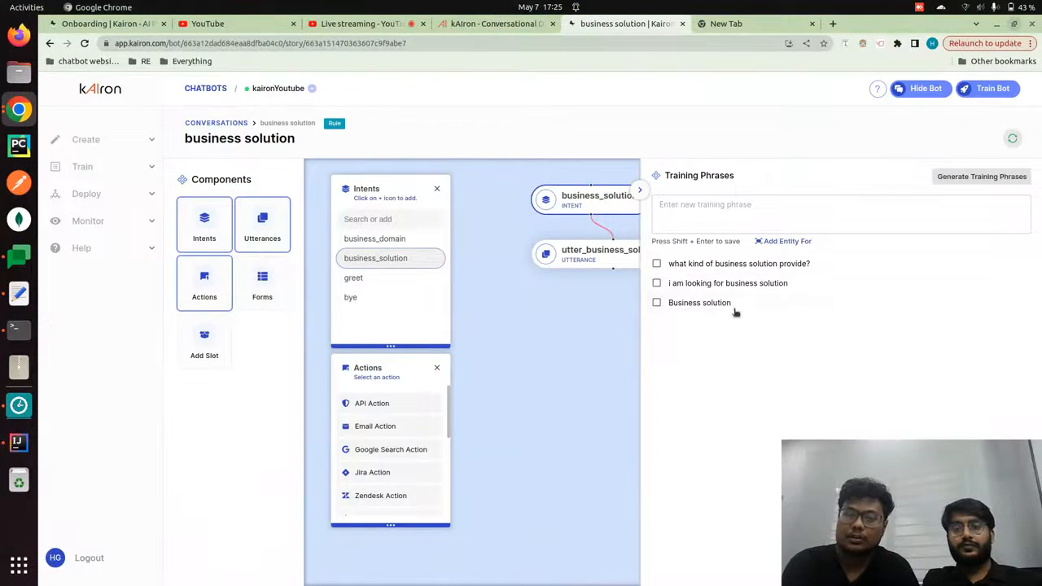
pyautogui.click(600, 323)
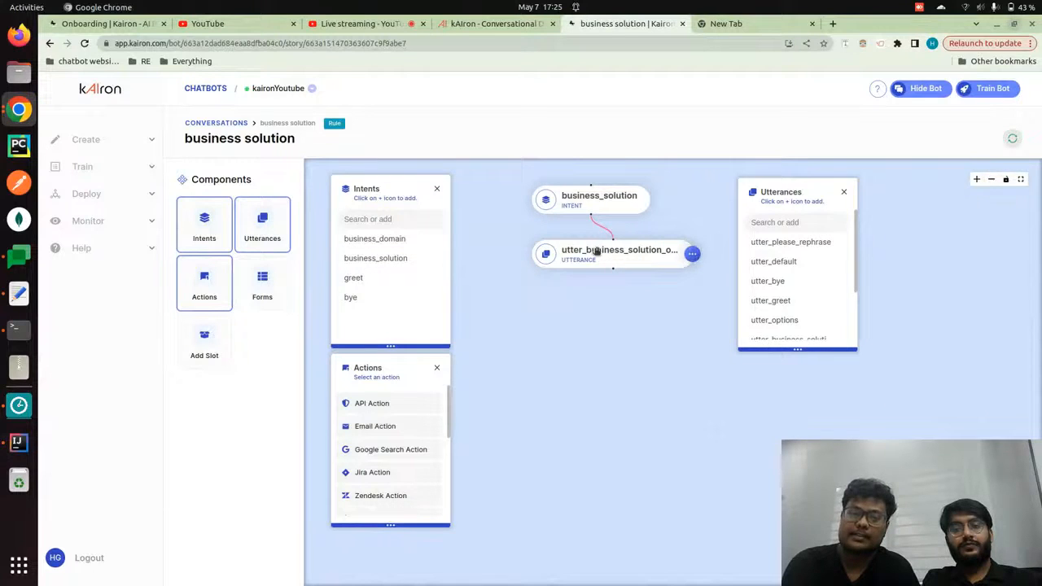
pyautogui.click(598, 252)
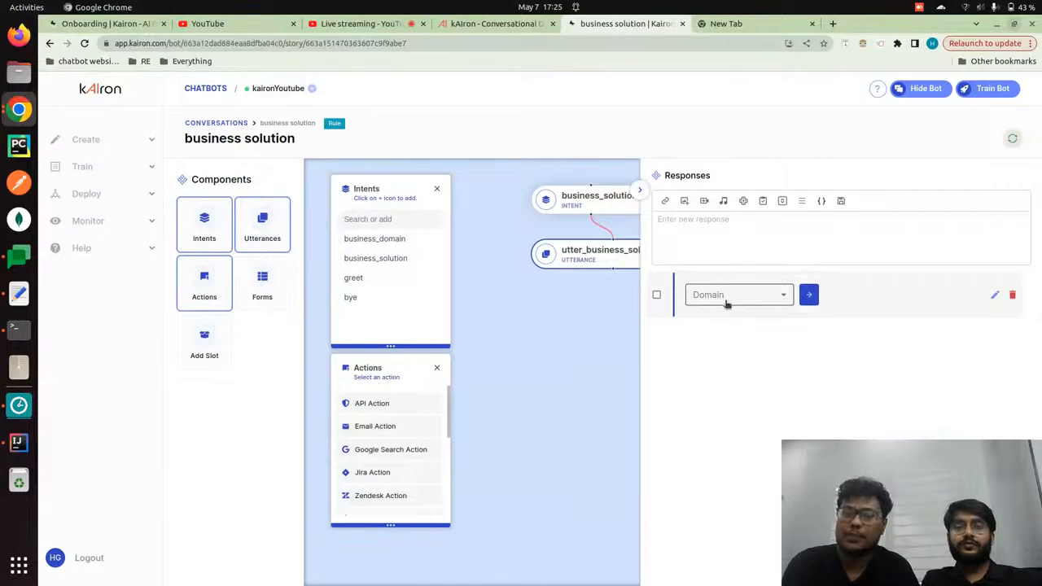
pyautogui.click(640, 190)
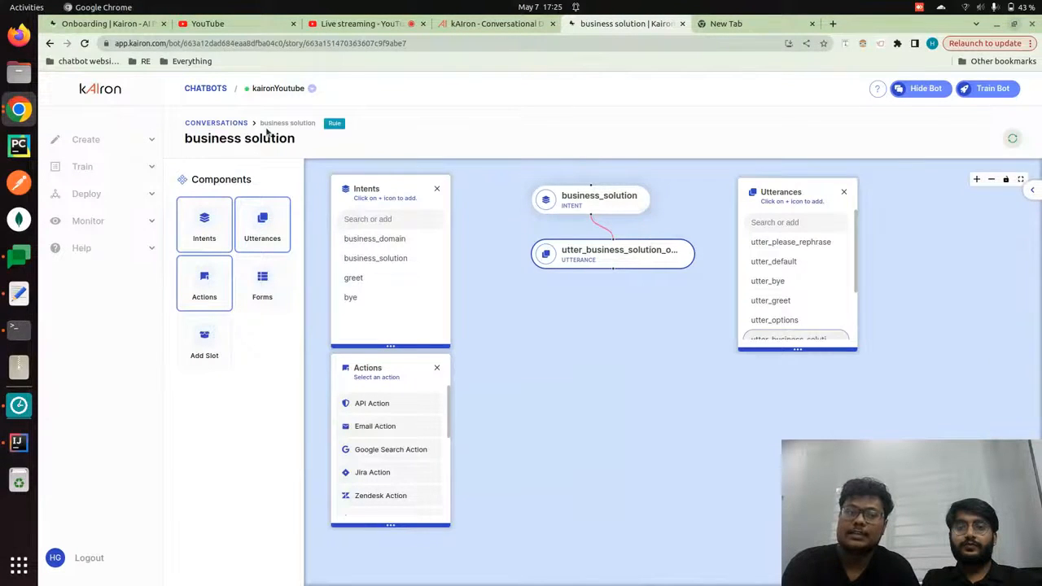
pyautogui.click(217, 122)
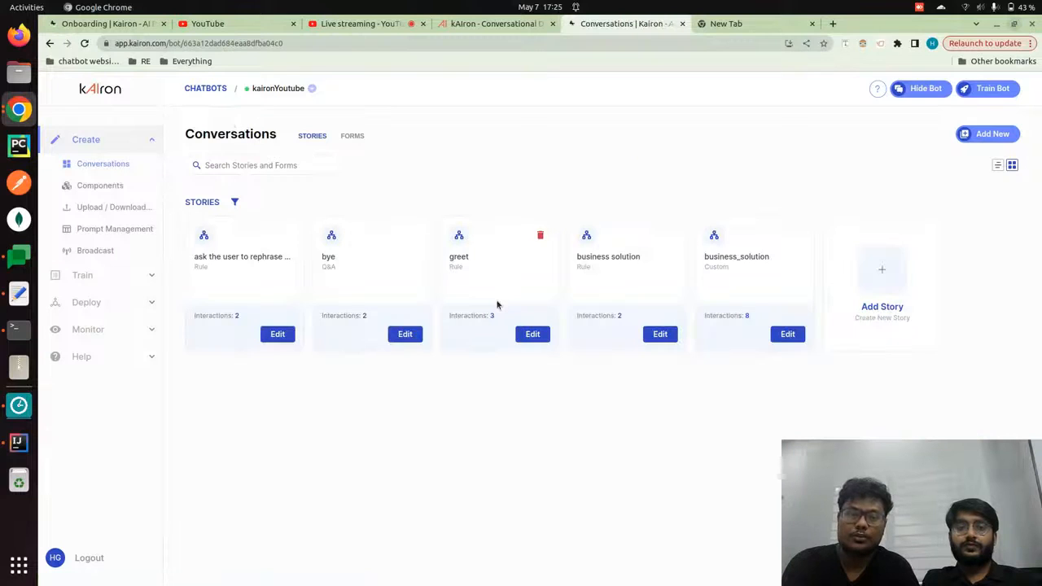
pyautogui.click(660, 334)
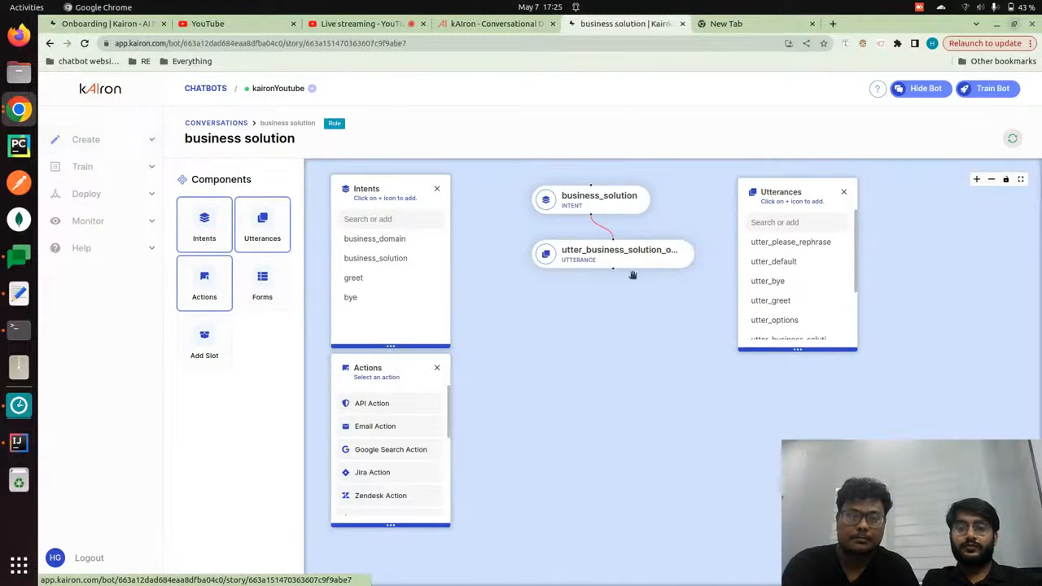
pyautogui.click(620, 259)
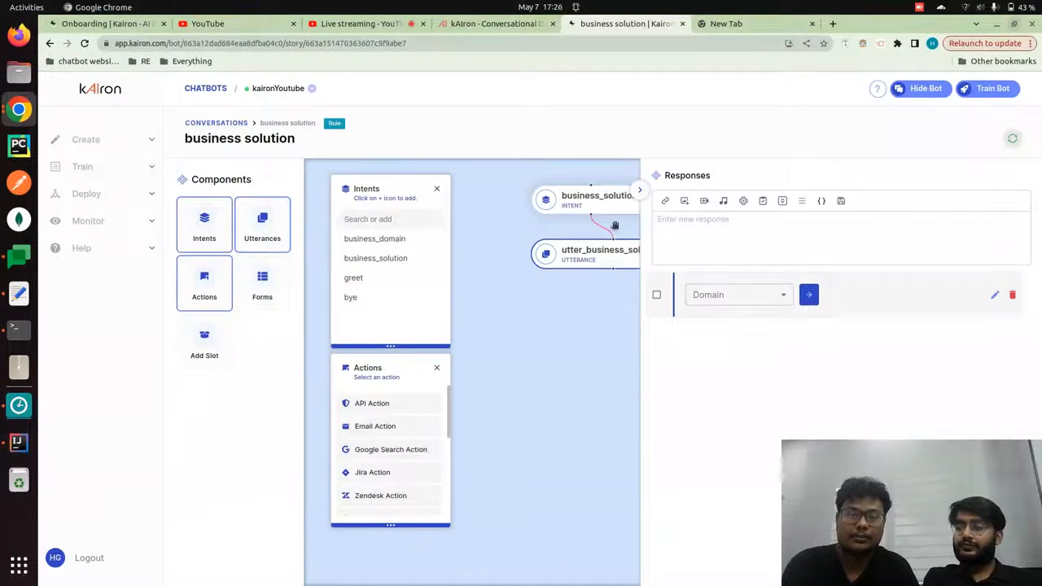
# Check the utter_ecom response in the custom business_solution story, and start training the bot.
pyautogui.click(233, 124)
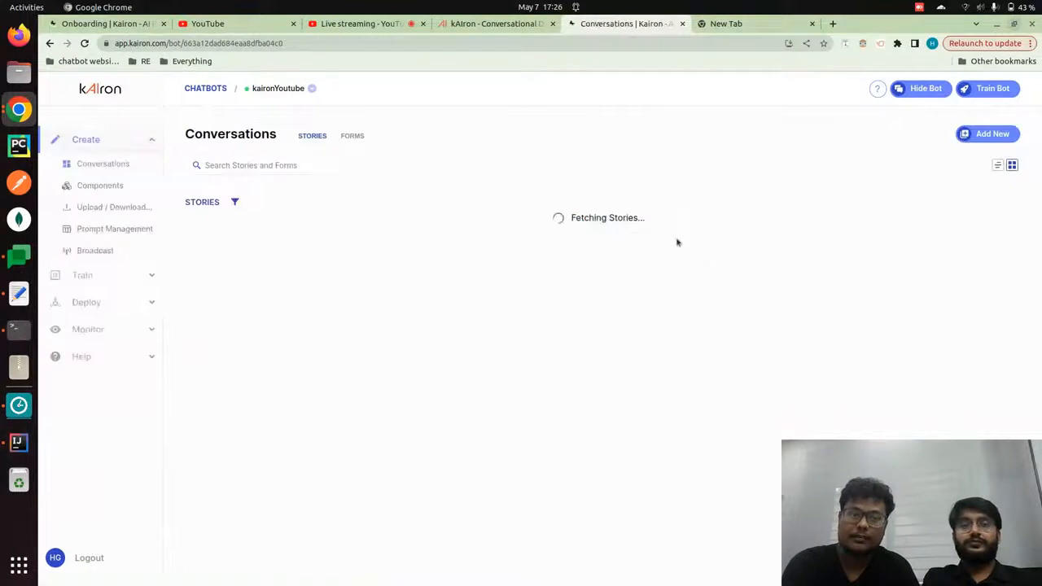
pyautogui.click(787, 334)
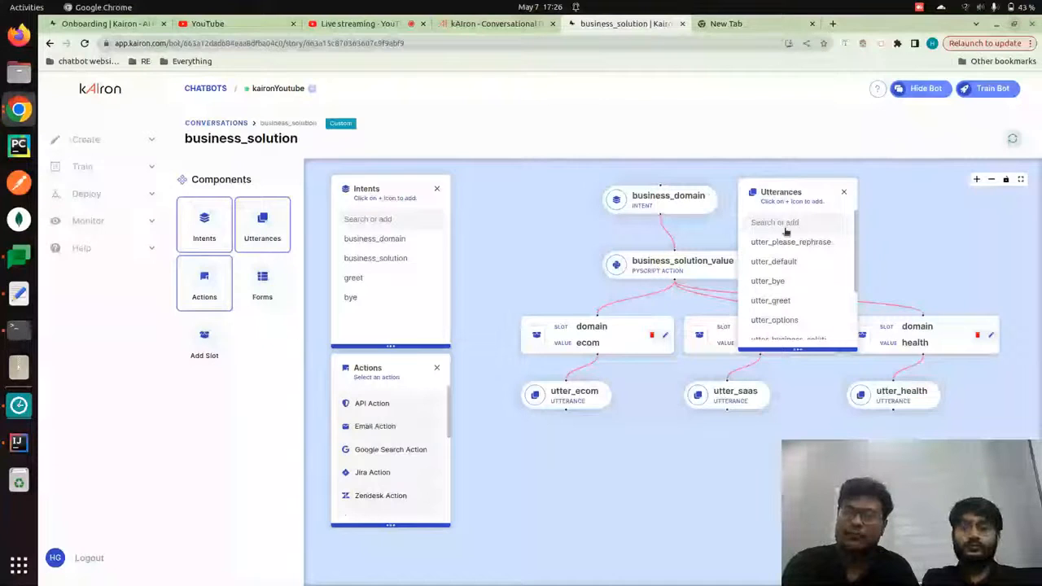
pyautogui.click(841, 193)
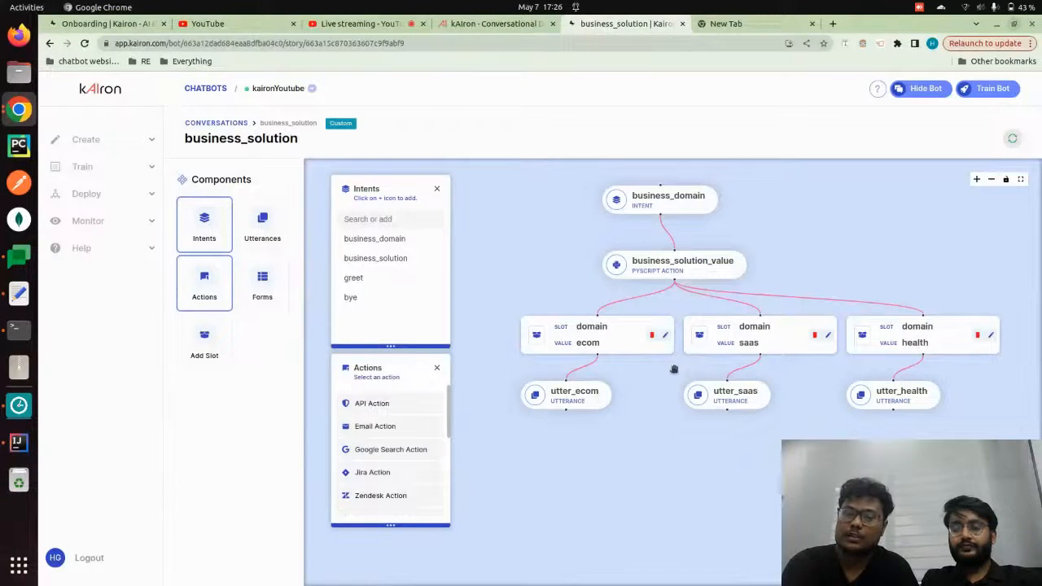
pyautogui.click(566, 397)
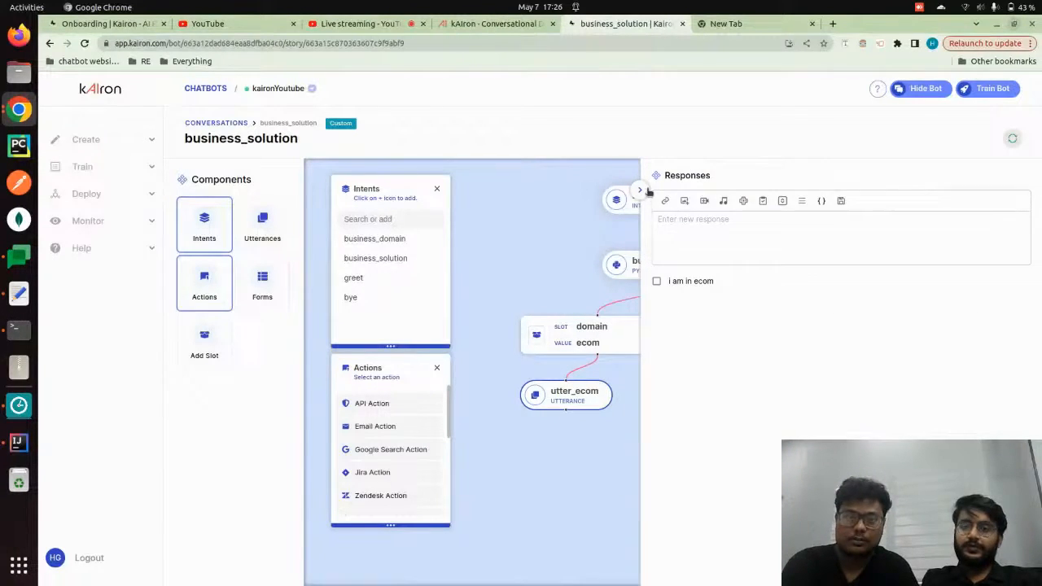
pyautogui.click(641, 191)
pyautogui.click(1008, 89)
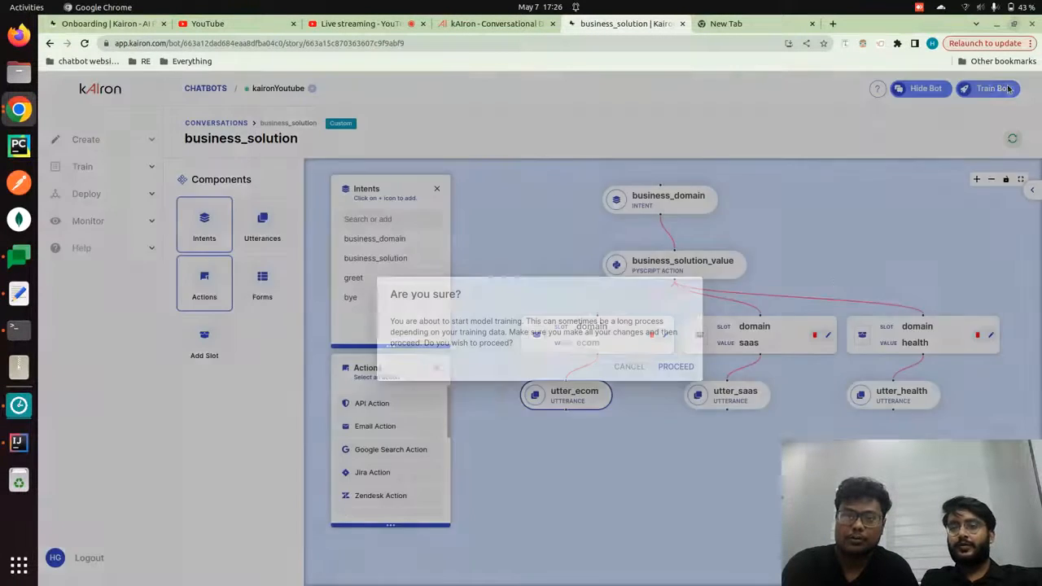
pyautogui.click(676, 367)
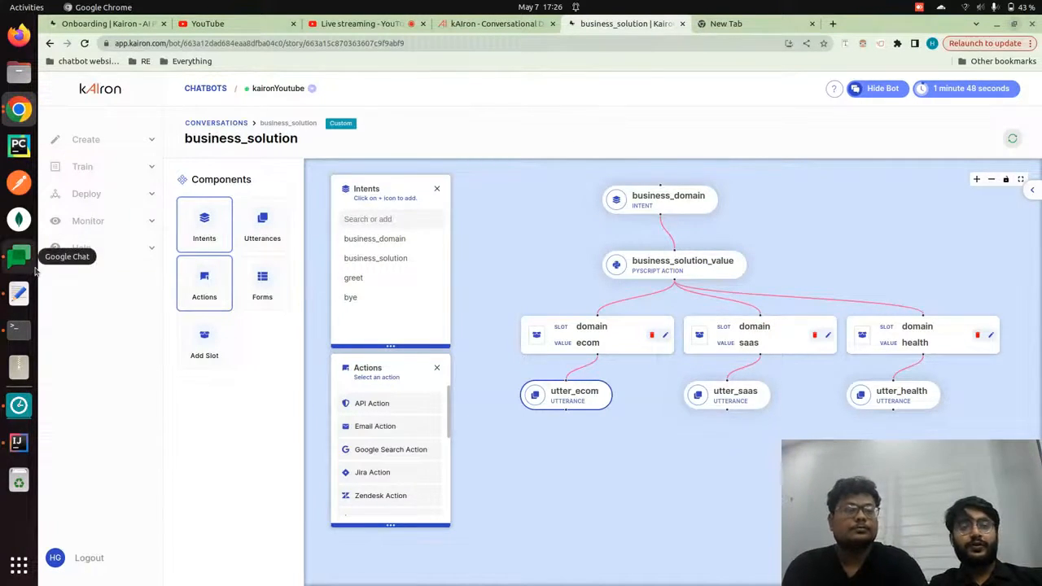
# Copy the Discord channel link from the group conversation in Google Chat and the kairon.com address for the YouTube live stream chat.
pyautogui.click(29, 265)
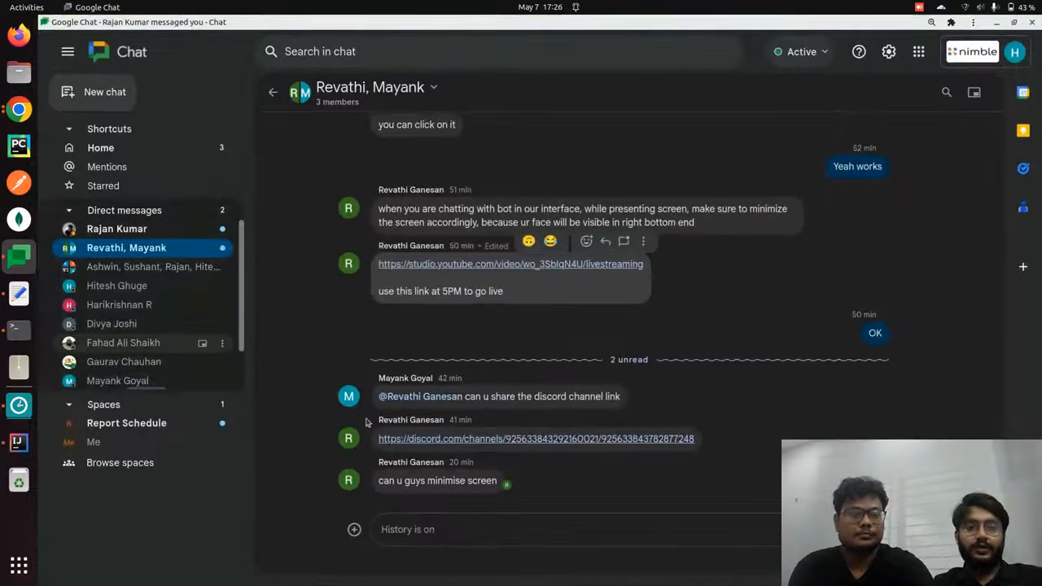
pyautogui.moveTo(696, 442); pyautogui.dragTo(379, 441)
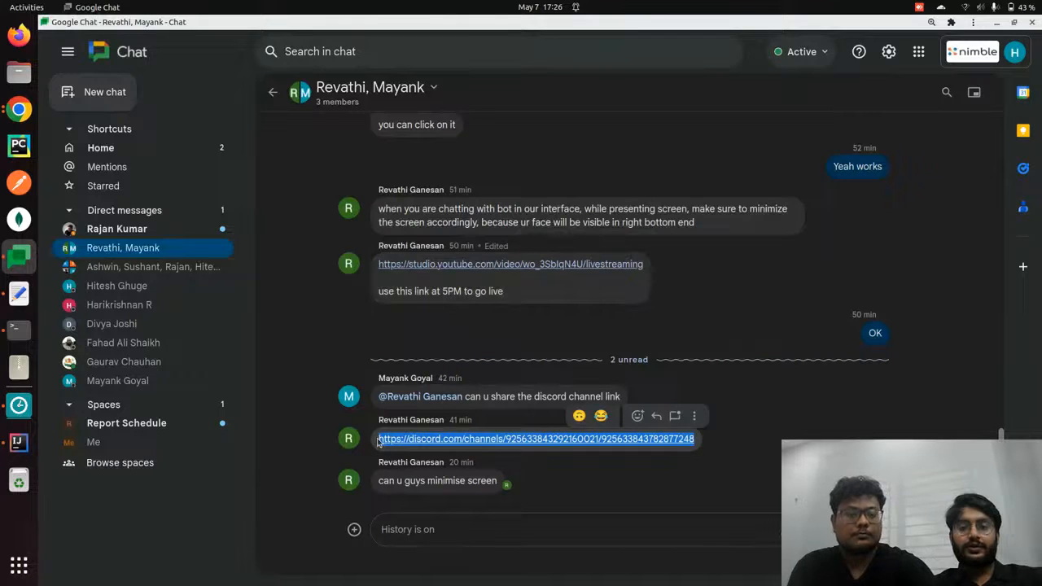
pyautogui.hotkey('alt', 'Tab')
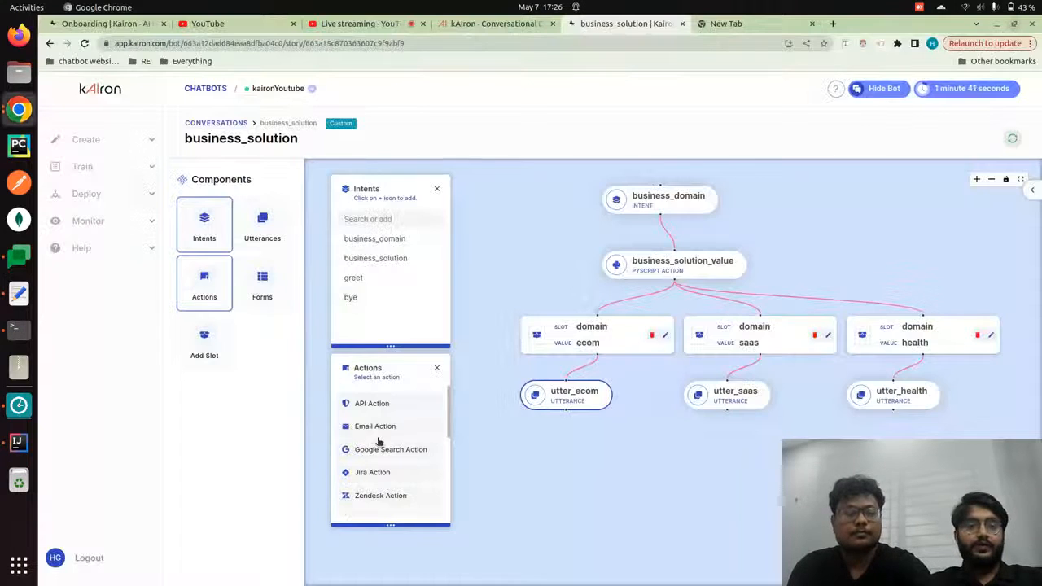
pyautogui.click(349, 25)
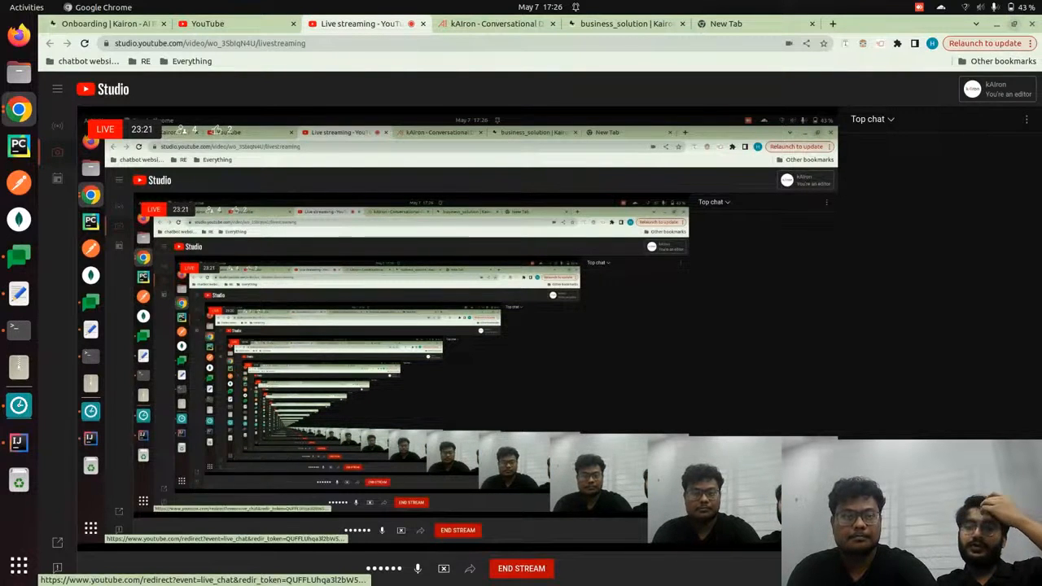
pyautogui.click(525, 22)
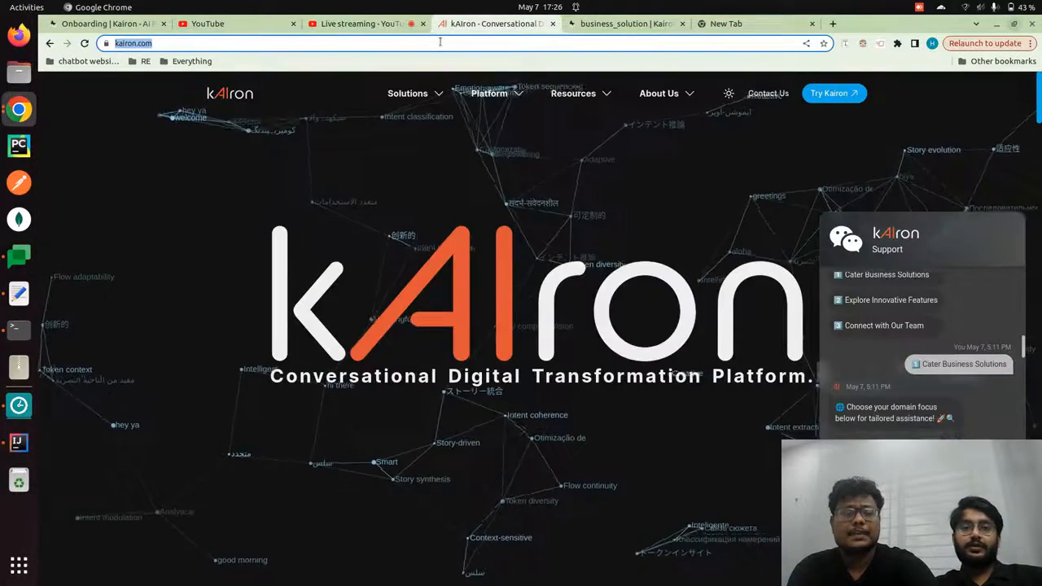
pyautogui.click(356, 22)
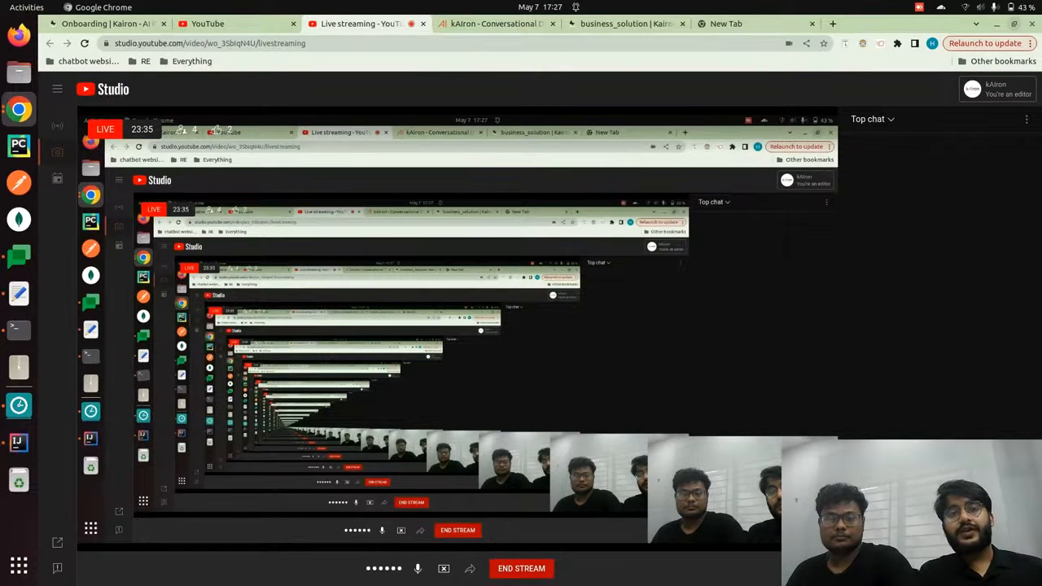
# Check the bot's current training status in the kaironYouthube training history and look in on the live stream chat.
pyautogui.click(643, 23)
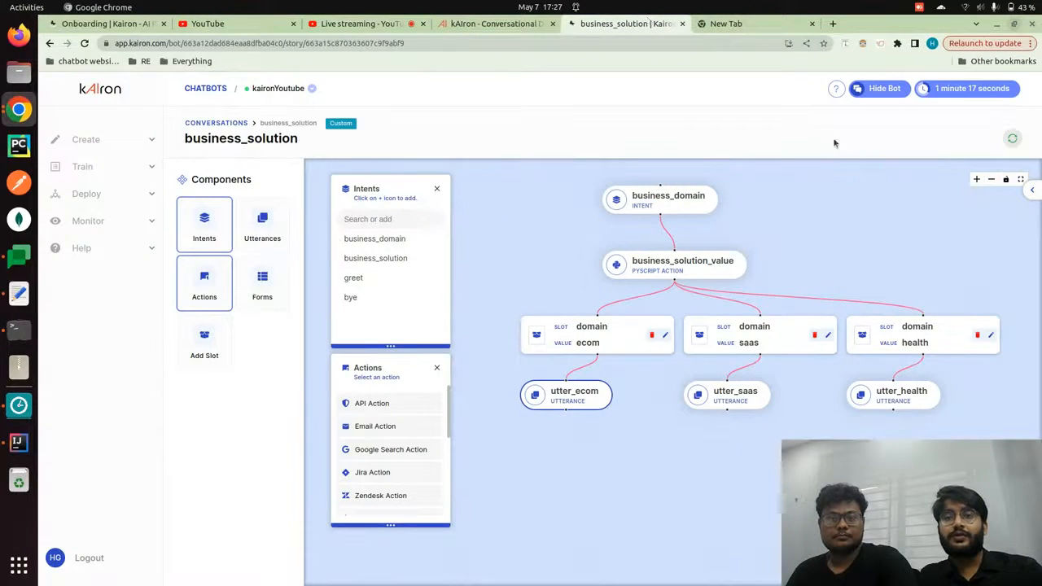
pyautogui.click(961, 90)
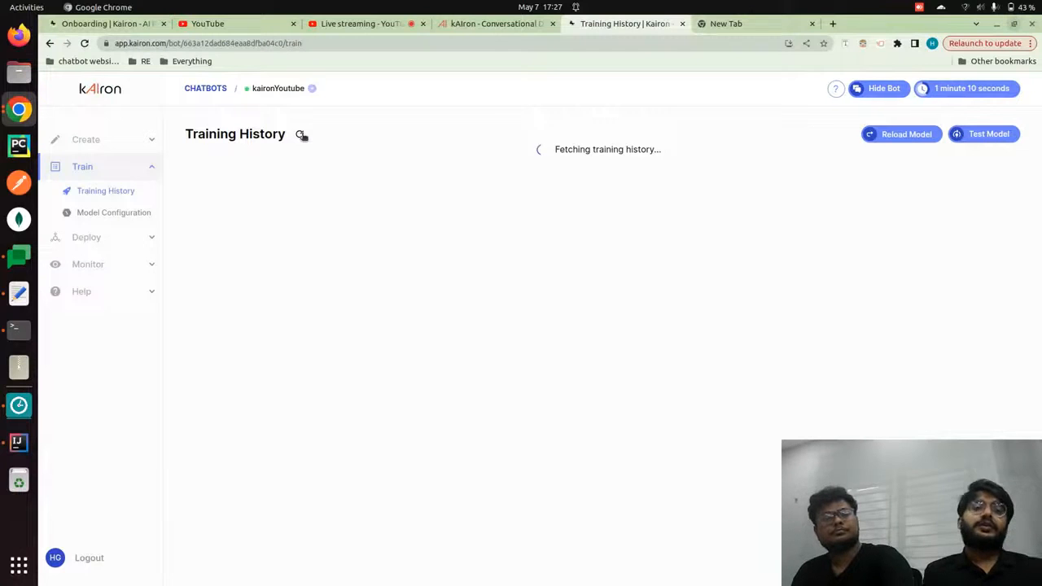
pyautogui.click(358, 23)
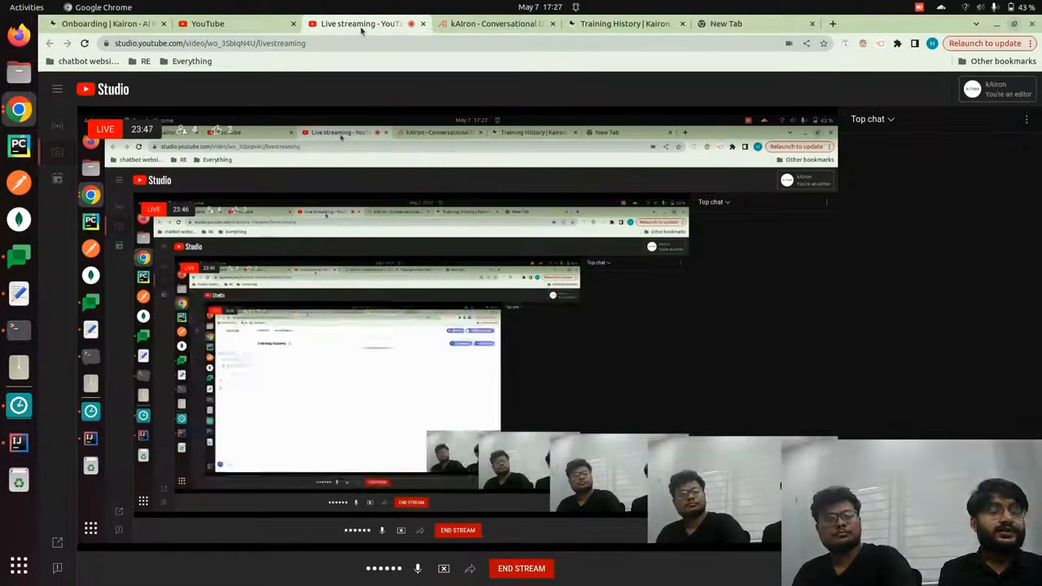
pyautogui.click(612, 28)
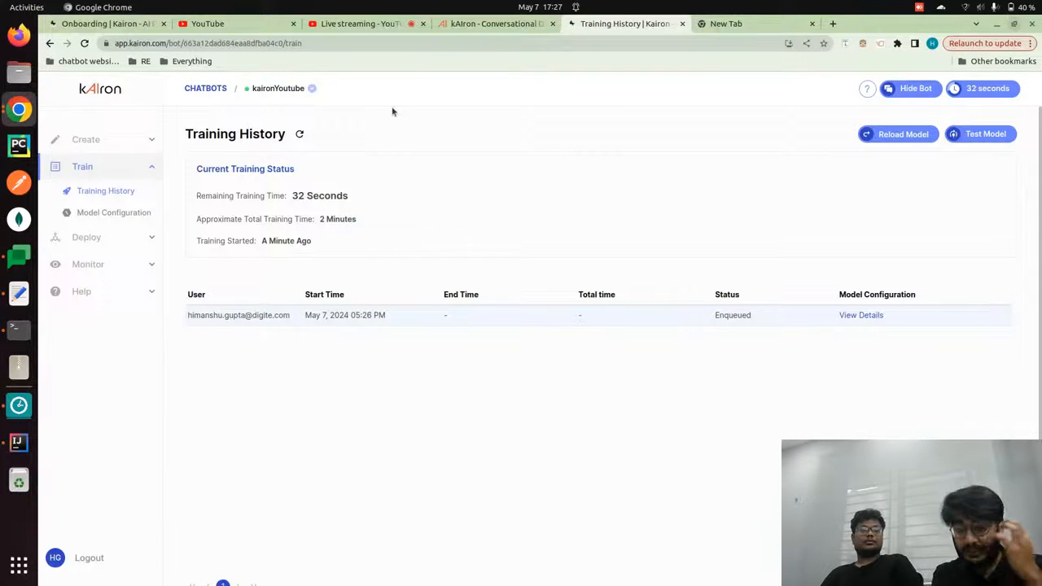
# Examine the kAIron Support chatbot conversation on kairon.com, including the Industries selection, the solution description and the User Details form.
pyautogui.click(477, 25)
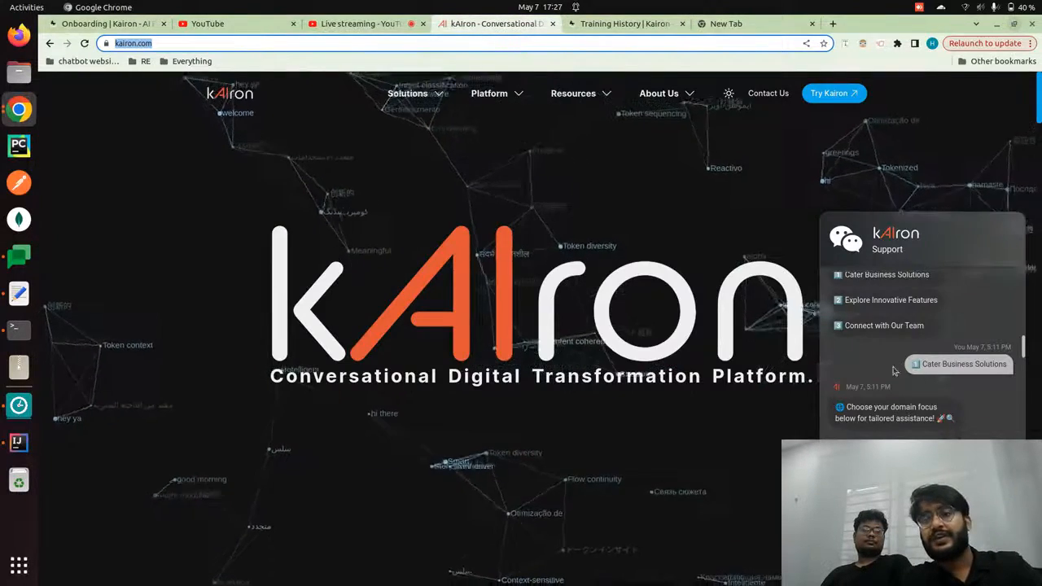
pyautogui.scroll(-5, 893, 371)
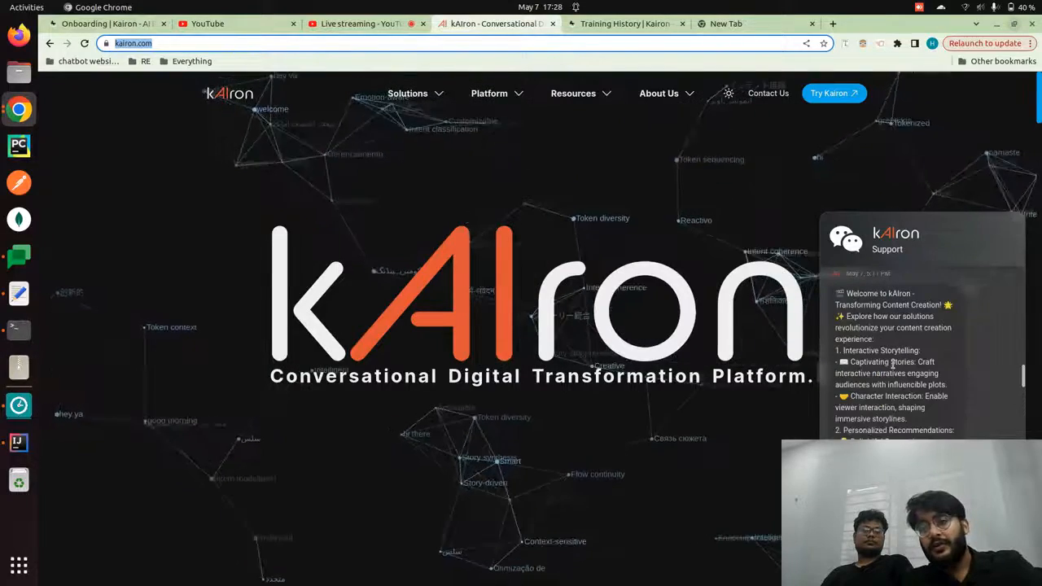
pyautogui.scroll(5, 893, 365)
pyautogui.scroll(-3, 893, 365)
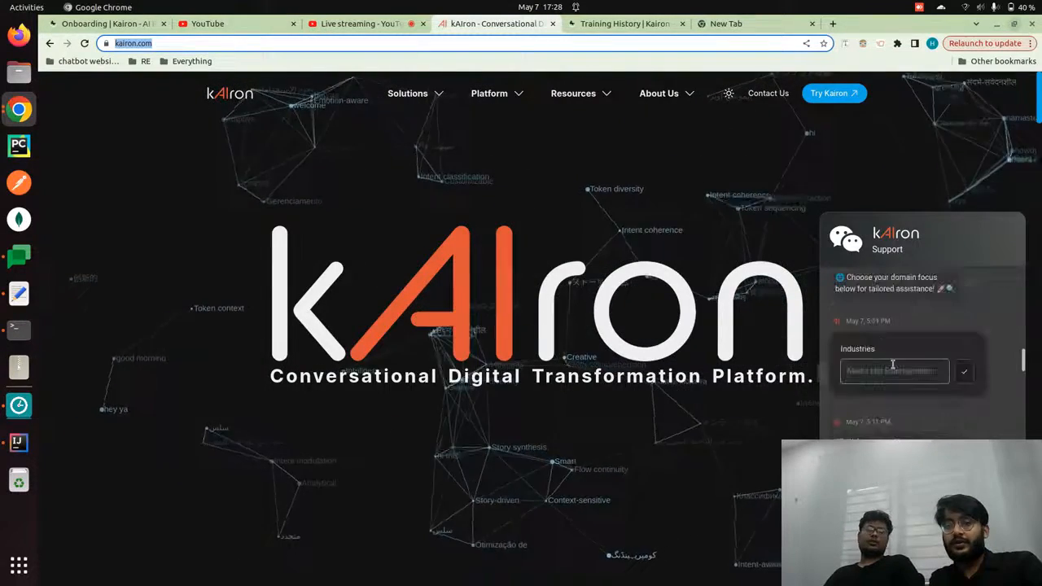
pyautogui.scroll(-3, 893, 365)
pyautogui.scroll(-3, 893, 364)
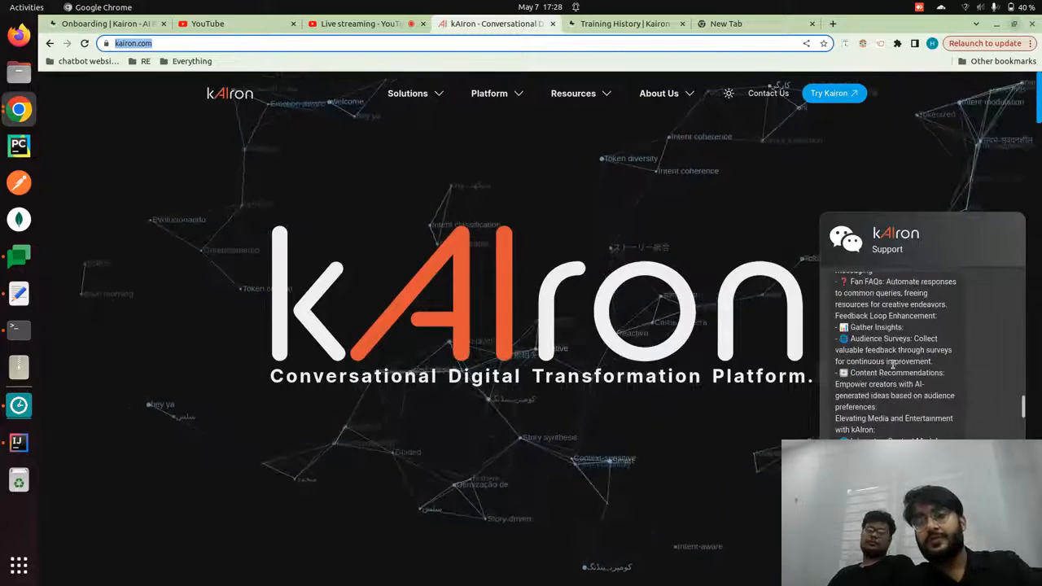
pyautogui.scroll(-5, 887, 368)
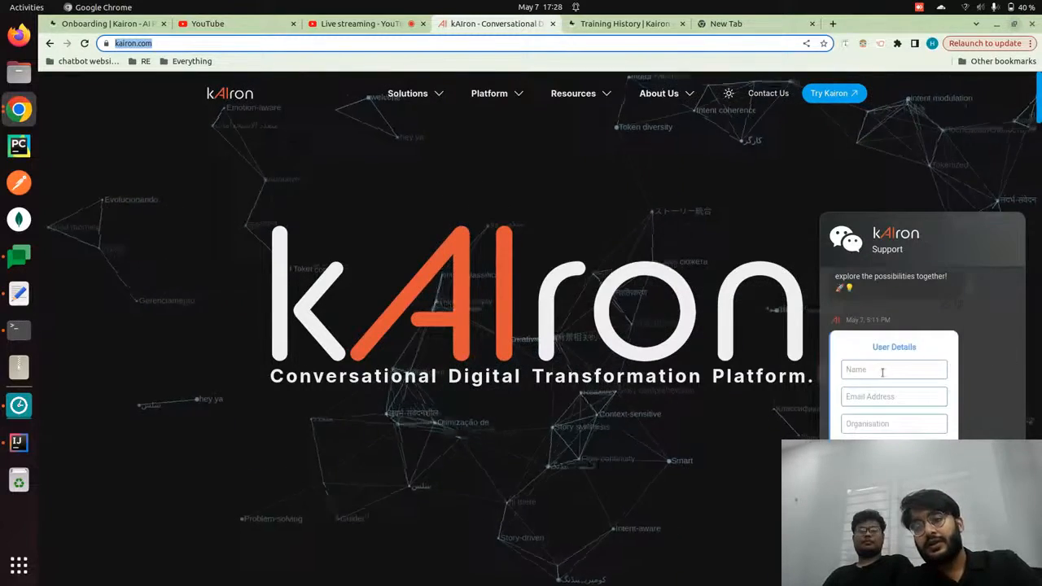
pyautogui.scroll(15, 882, 372)
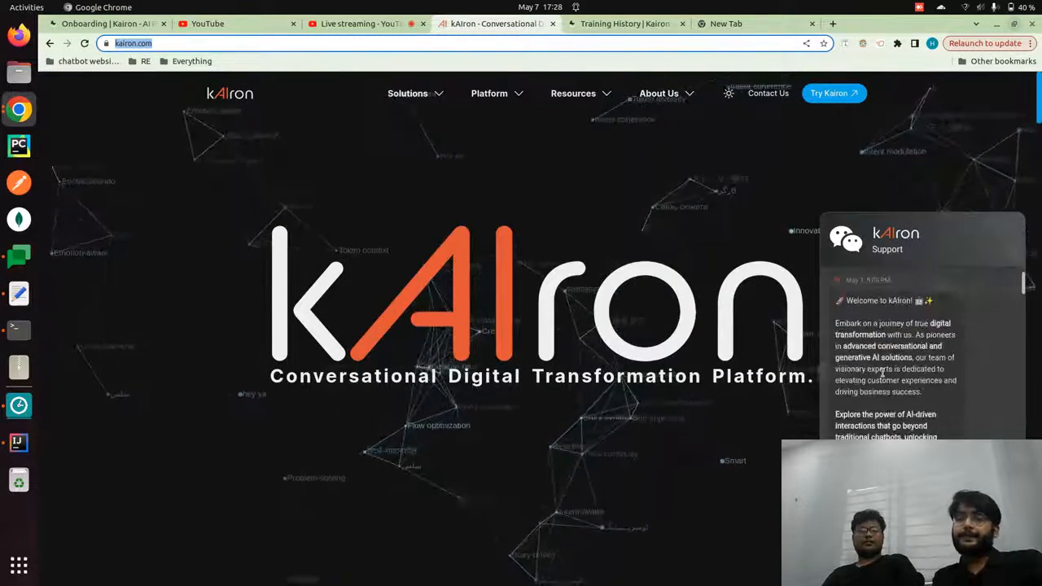
# Return to the bot's Training History and refresh the training status.
pyautogui.click(615, 29)
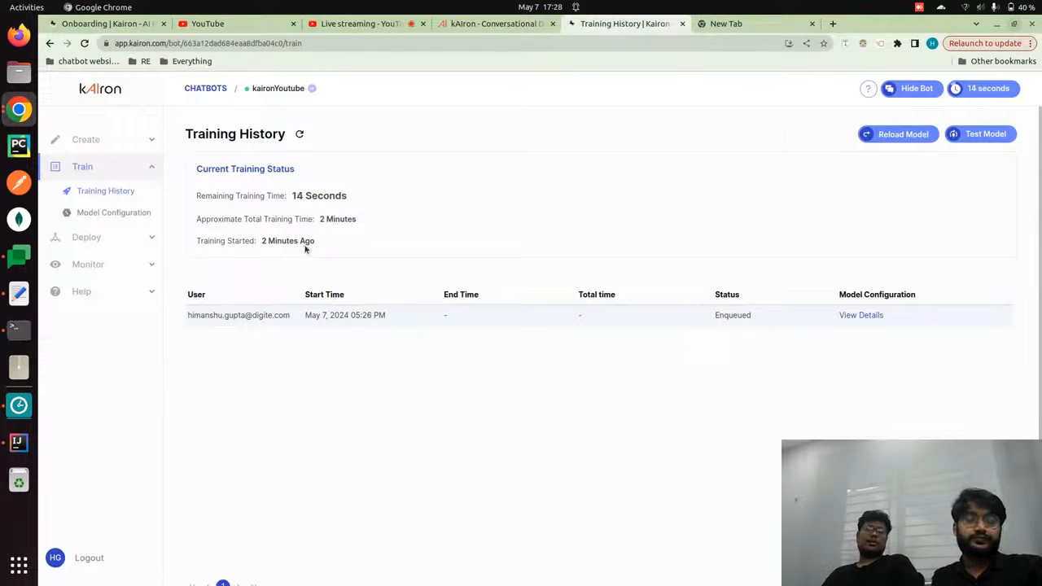
pyautogui.click(299, 136)
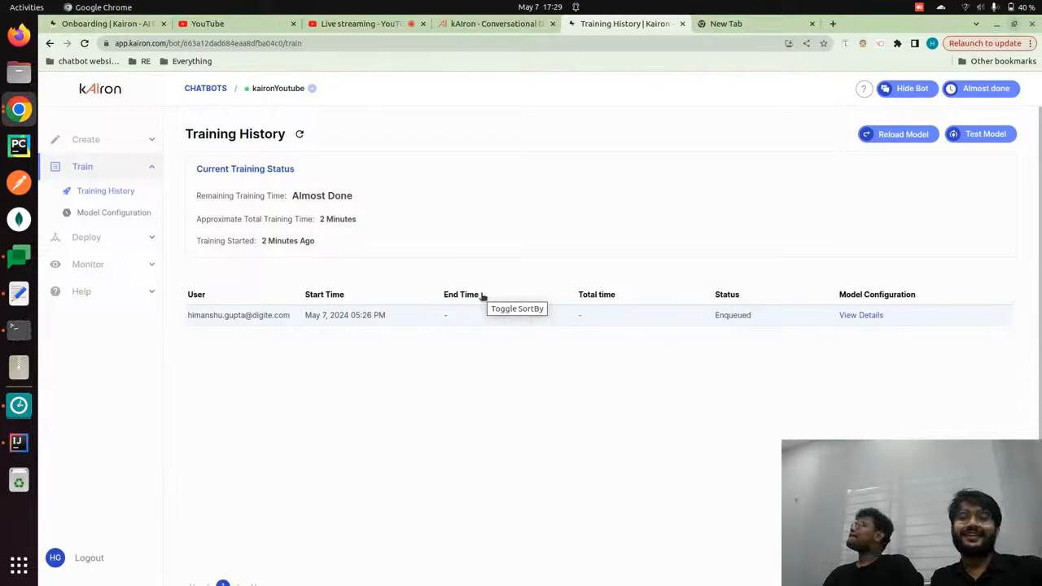
# Send a message to the kAIron Support chatbot on kairon.com and examine its reply and the User Details form.
pyautogui.click(478, 25)
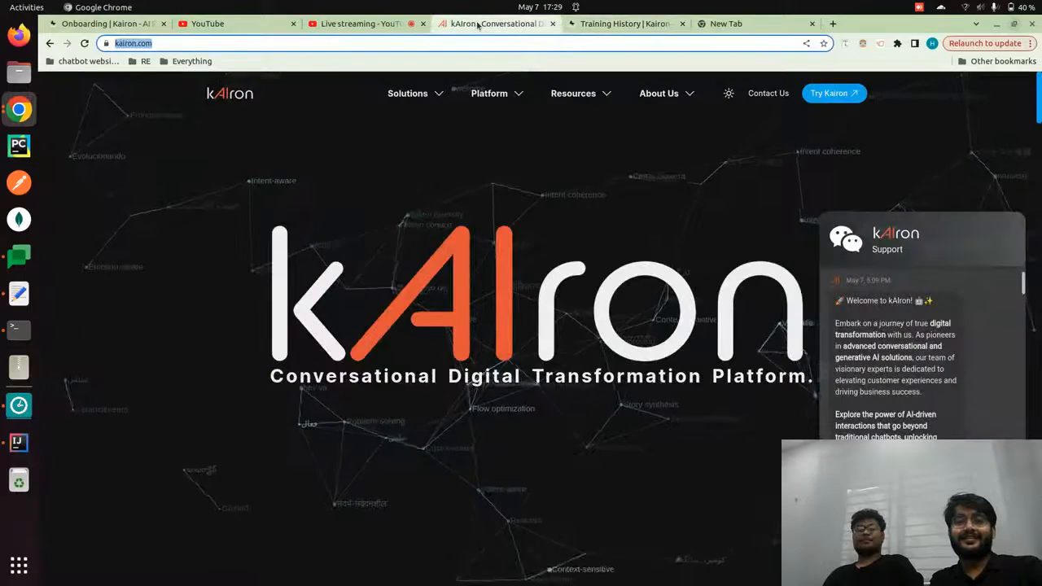
pyautogui.click(309, 190)
pyautogui.scroll(-10, 903, 414)
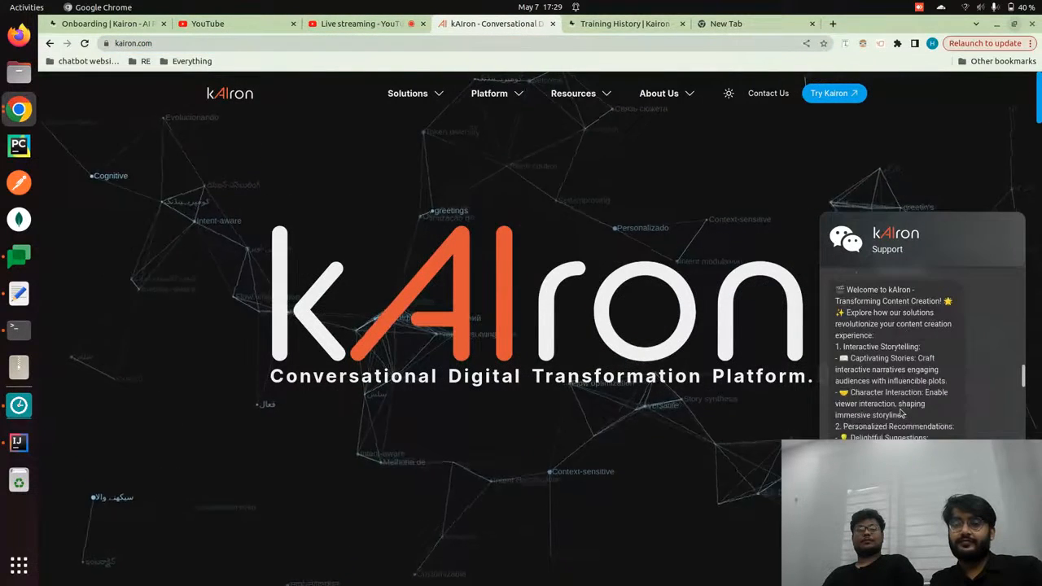
pyautogui.scroll(-5, 902, 390)
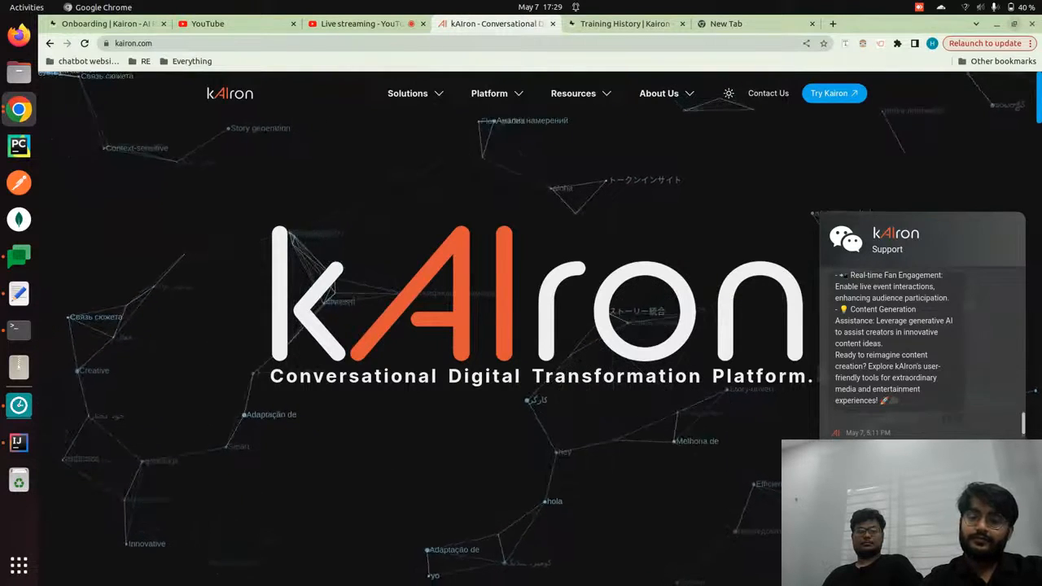
pyautogui.press('Return')
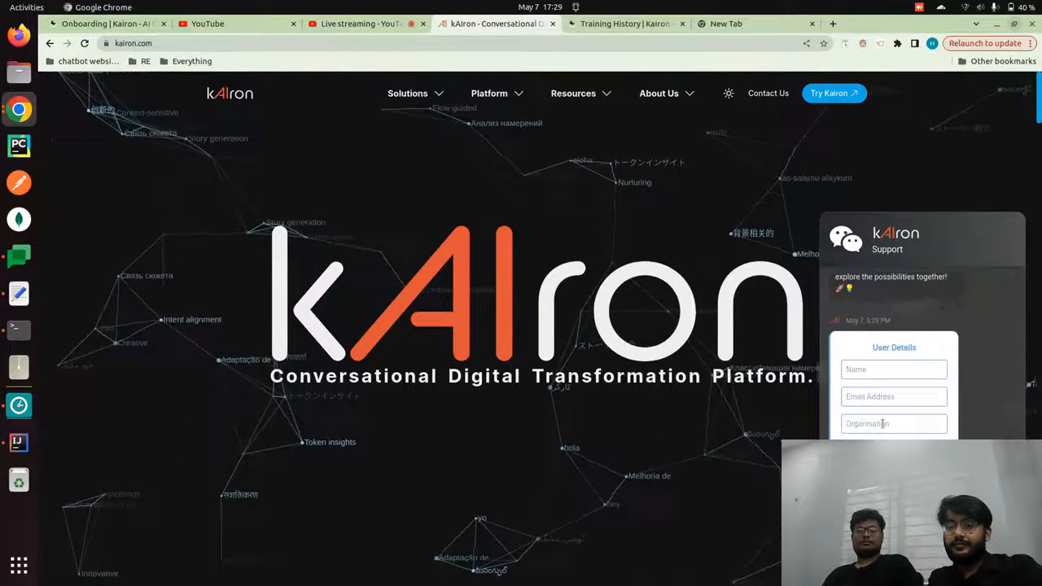
pyautogui.scroll(3, 880, 389)
pyautogui.scroll(-3, 880, 389)
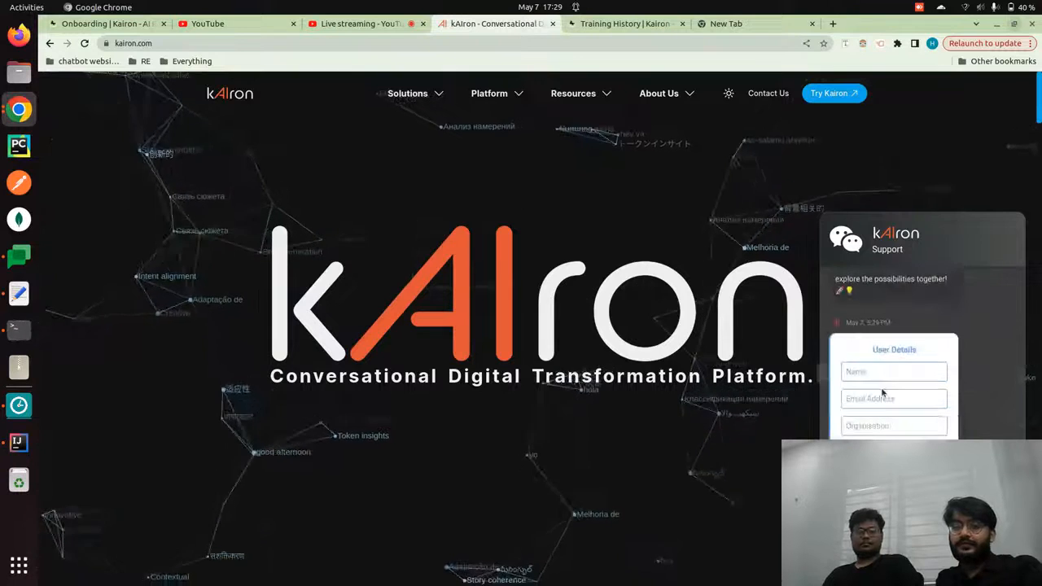
# Refresh the bot's Training History repeatedly to monitor the status of the running training.
pyautogui.click(629, 24)
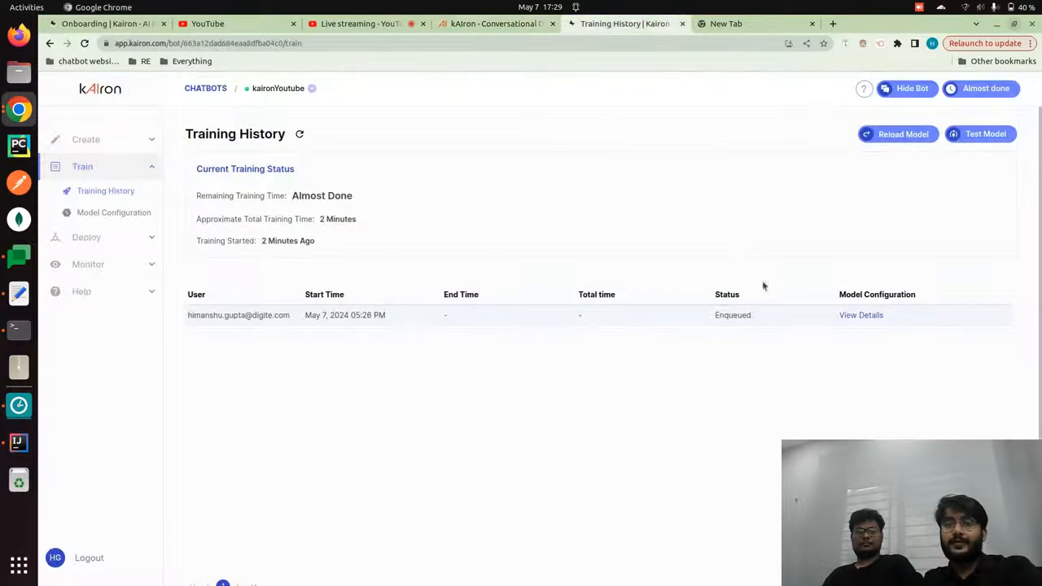
pyautogui.click(301, 135)
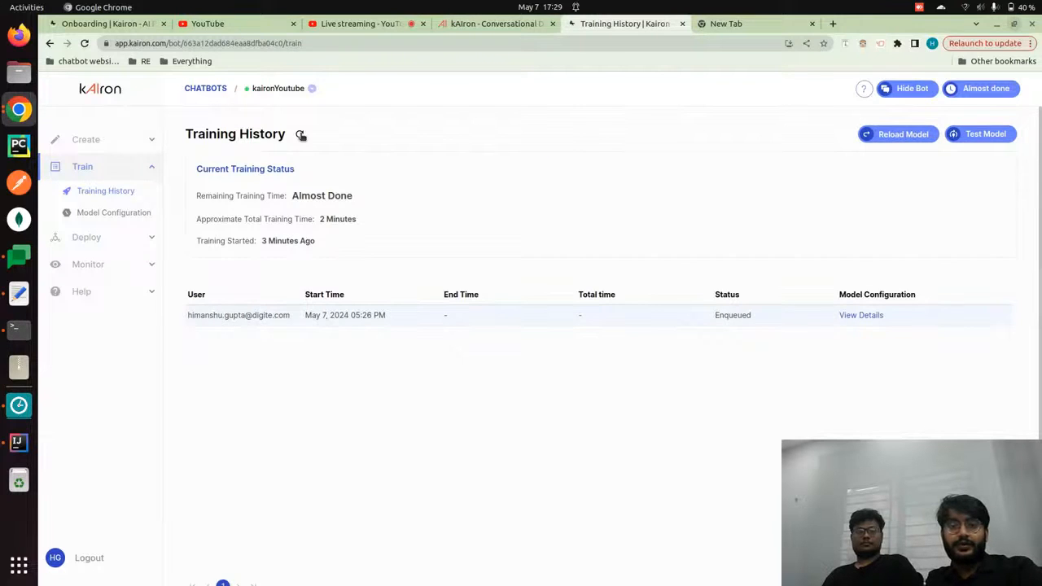
pyautogui.click(300, 135)
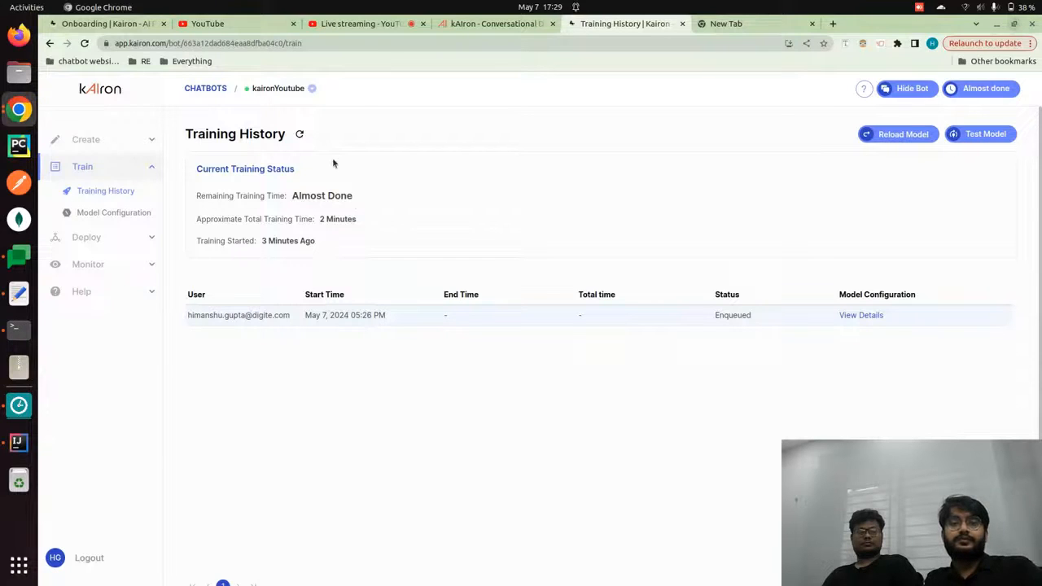
pyautogui.click(299, 134)
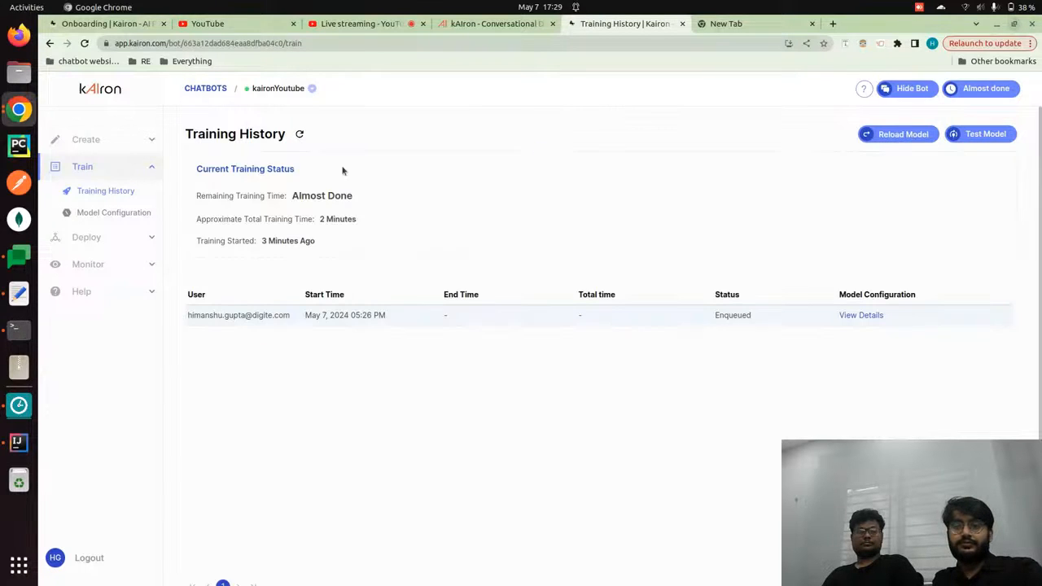
pyautogui.click(299, 136)
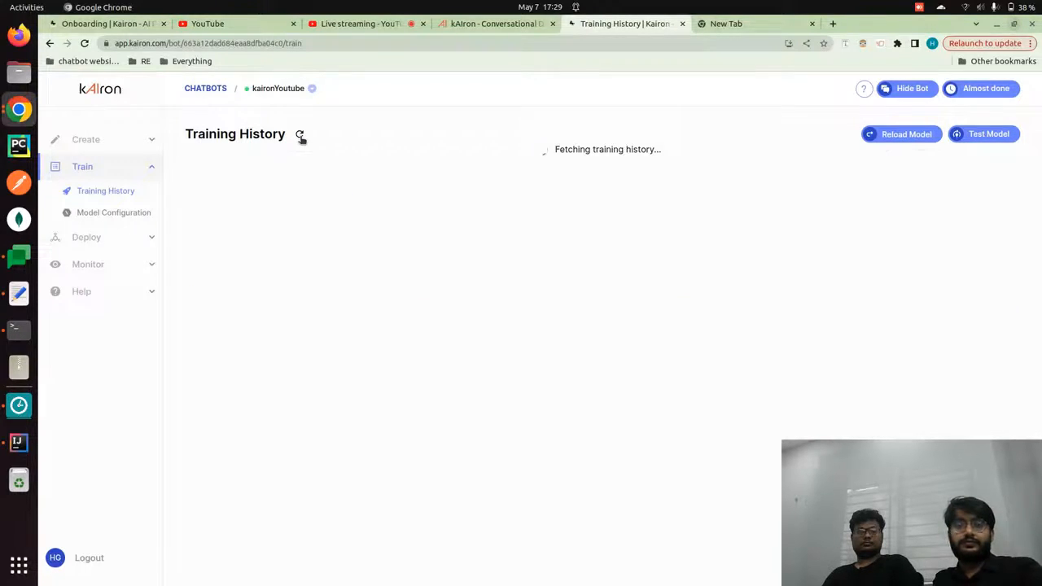
pyautogui.click(300, 136)
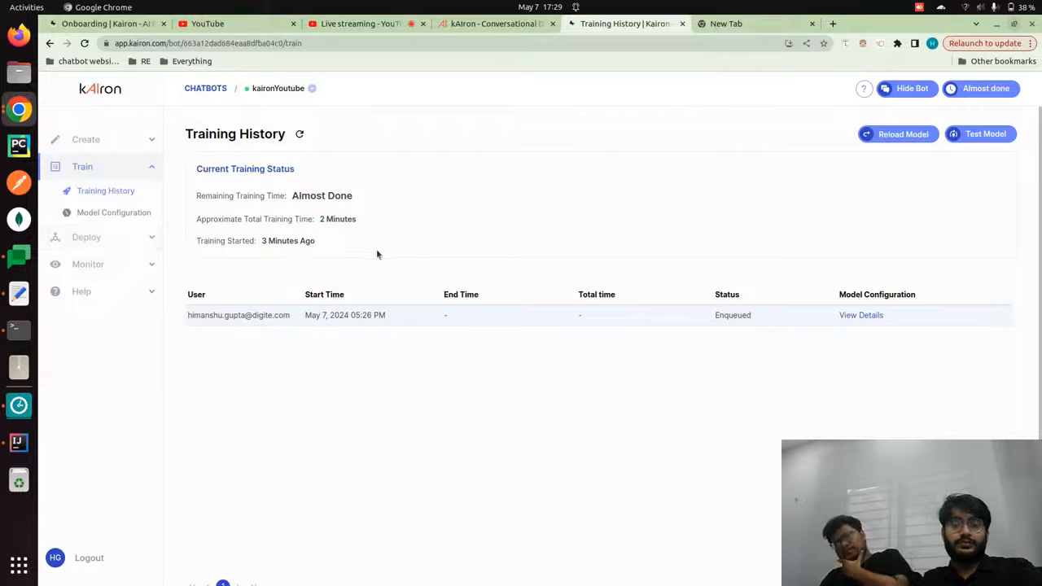
pyautogui.click(300, 135)
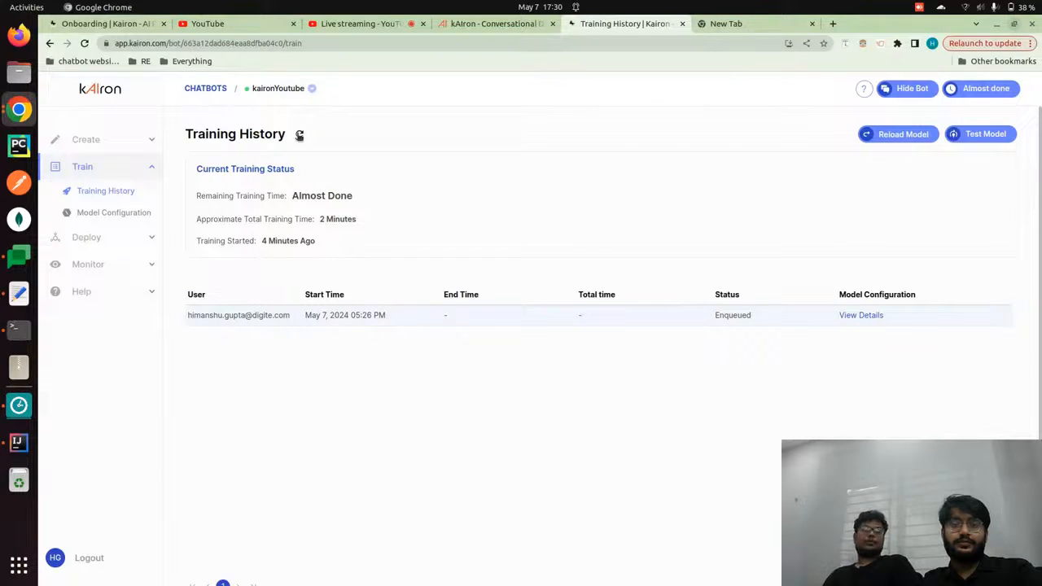
# Review the custom business_solution story from the Conversations list and check the training status again.
pyautogui.click(133, 144)
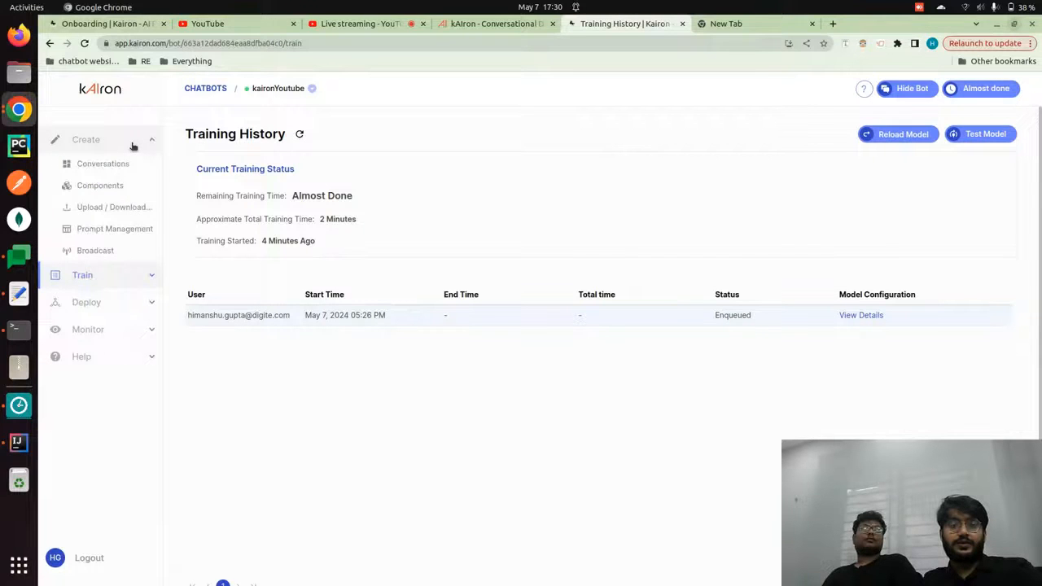
pyautogui.click(130, 163)
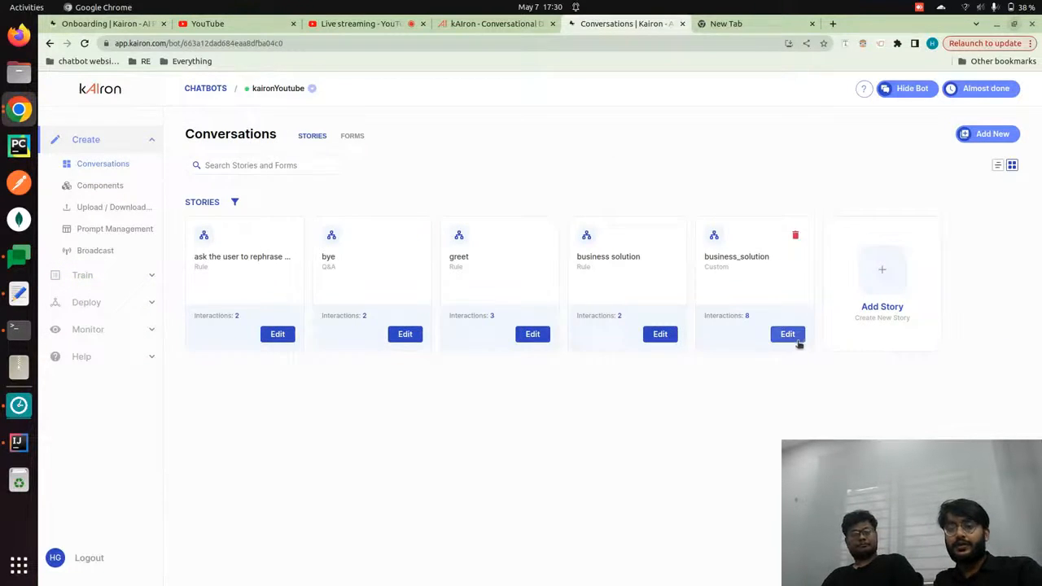
pyautogui.click(797, 340)
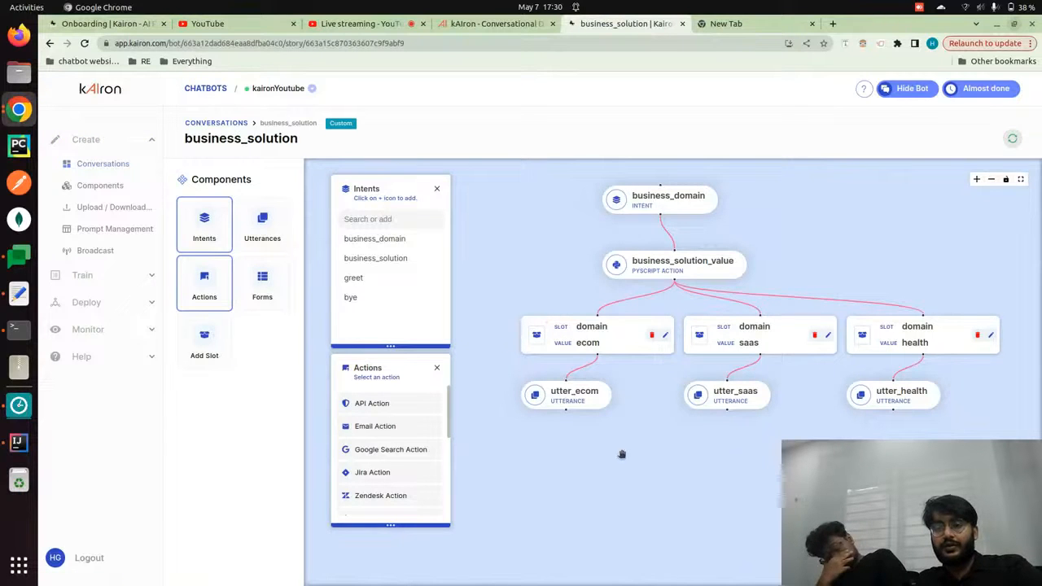
pyautogui.click(214, 124)
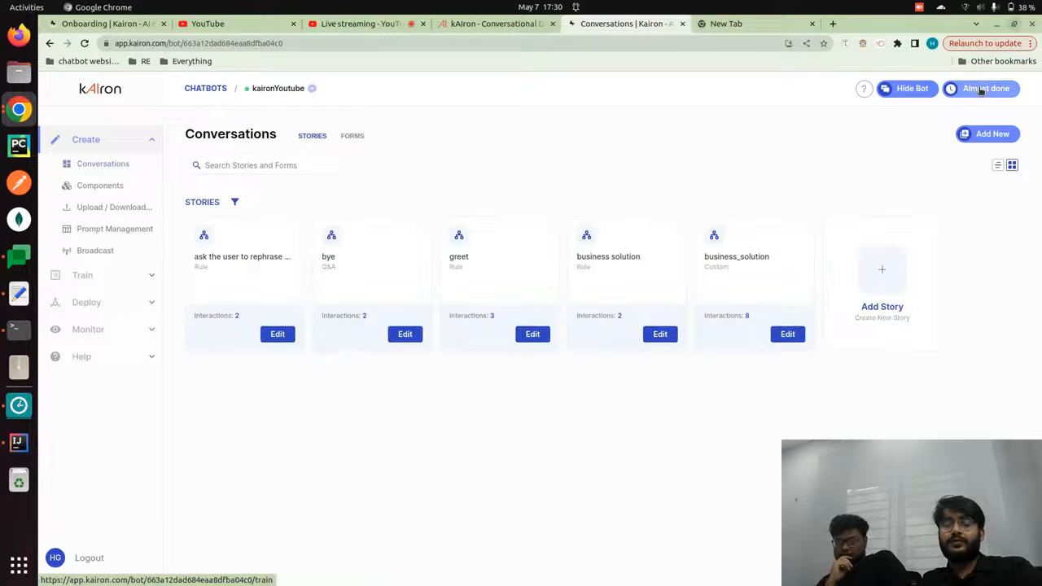
pyautogui.click(980, 91)
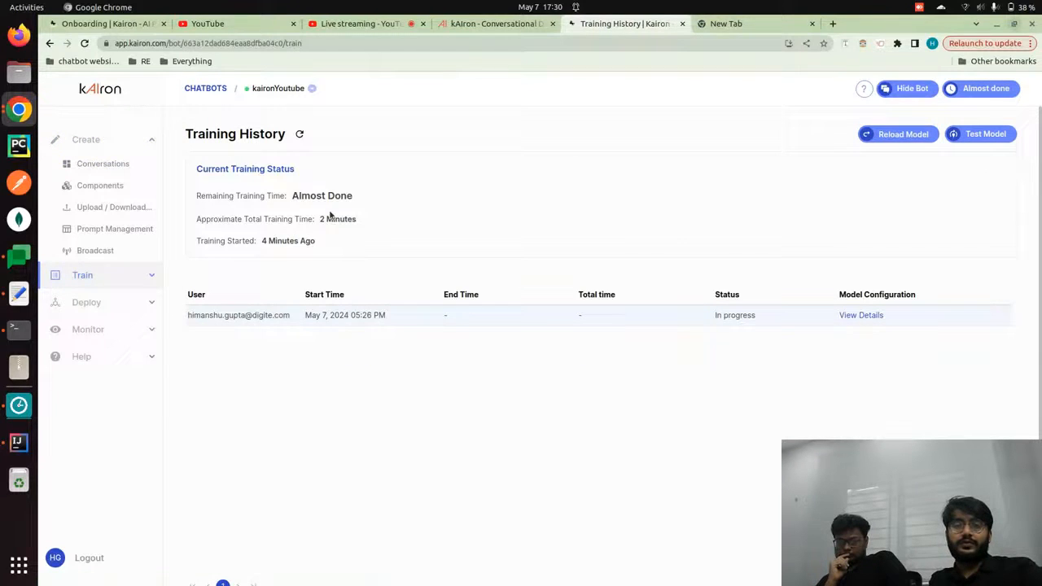
# Refresh the kaironYoutube bot's Training History repeatedly to check whether the model training has finished.
pyautogui.click(300, 136)
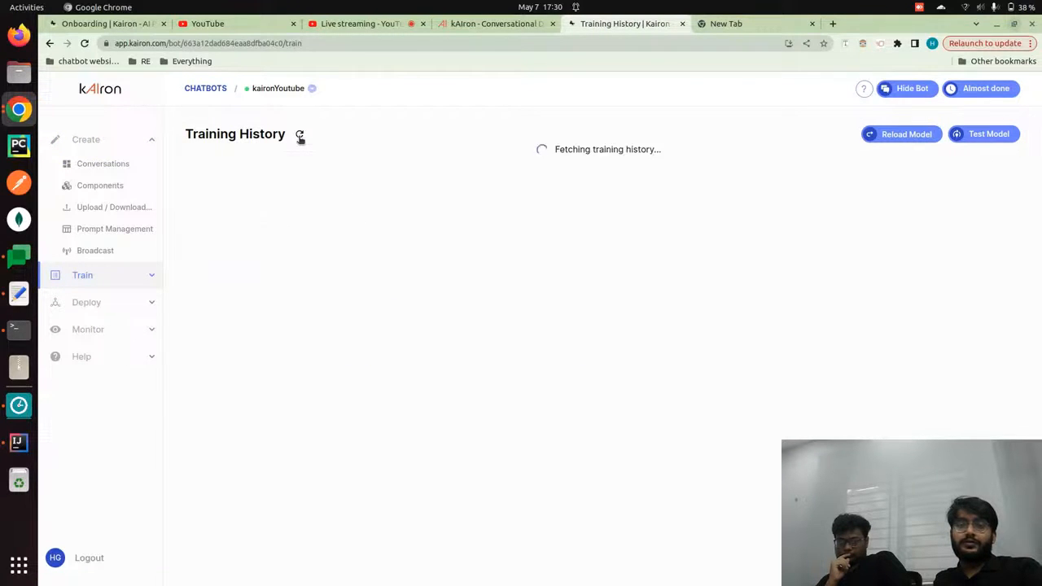
pyautogui.click(300, 136)
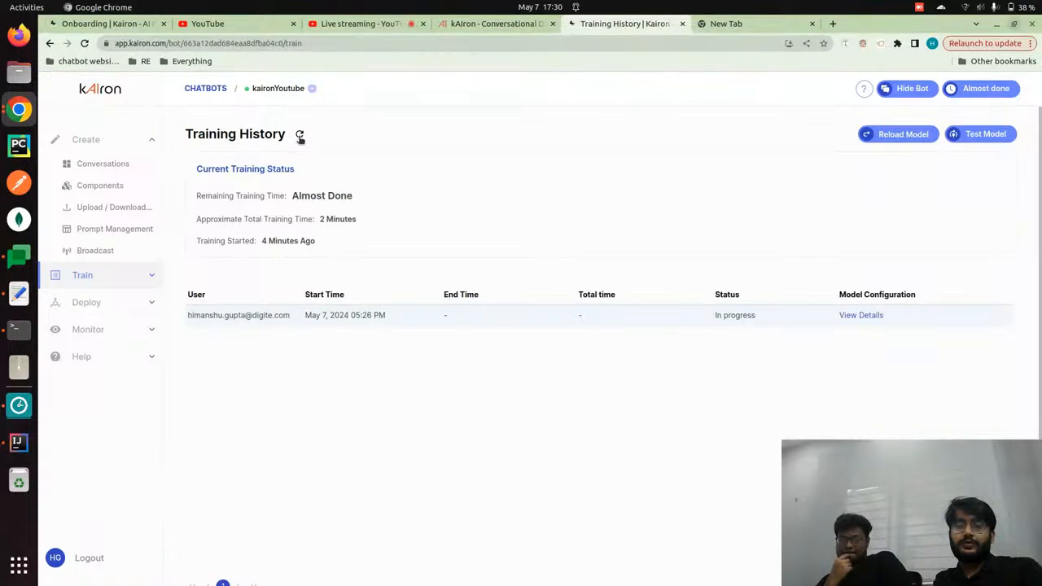
pyautogui.click(300, 136)
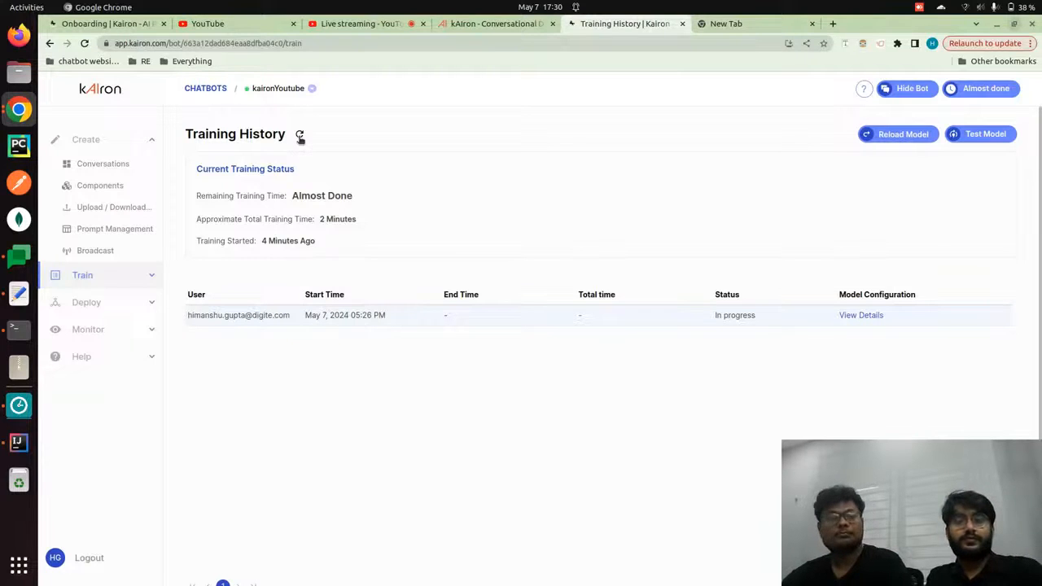
pyautogui.click(300, 137)
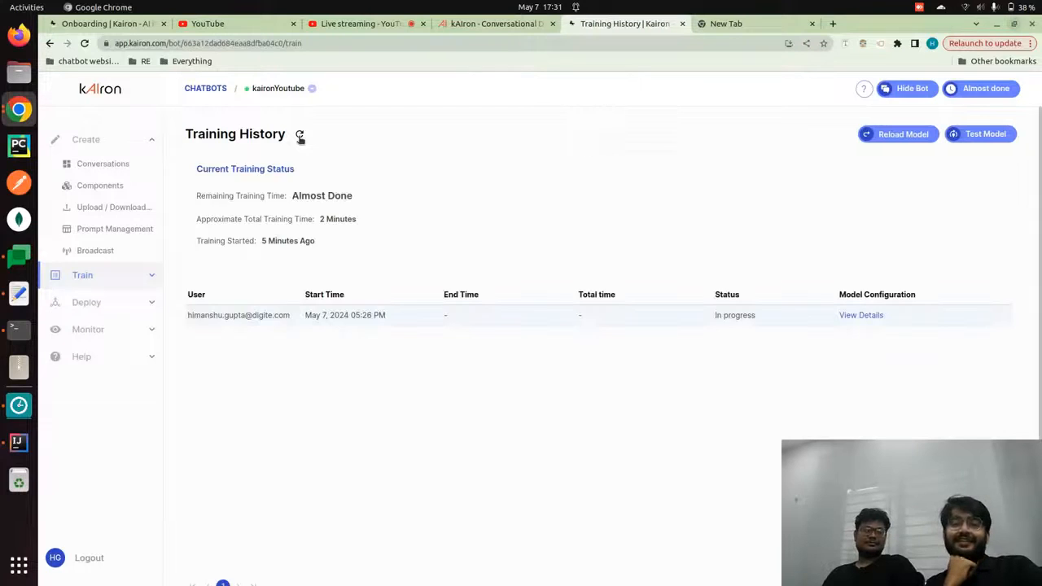
pyautogui.click(300, 136)
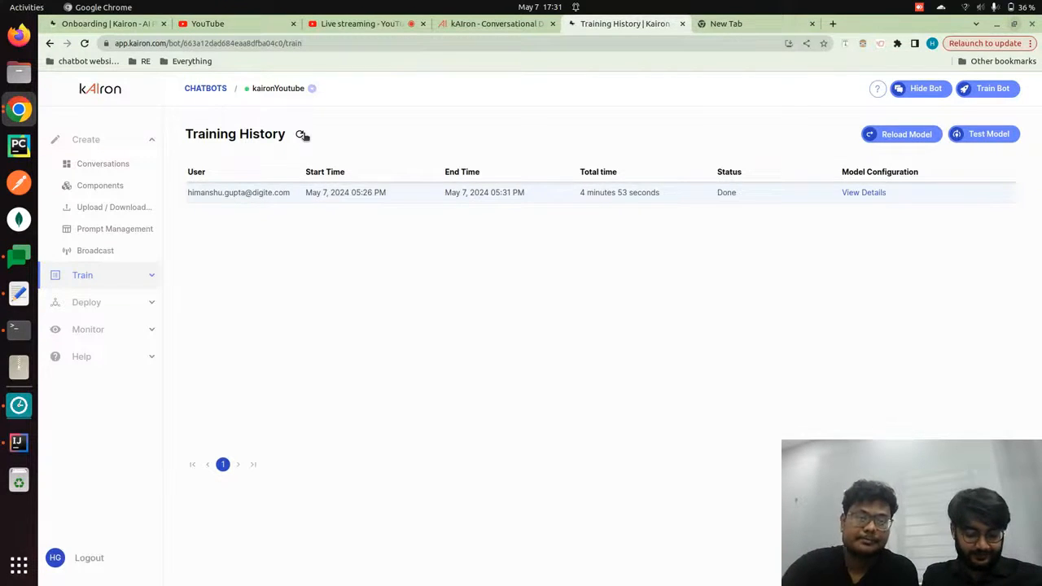
pyautogui.click(301, 134)
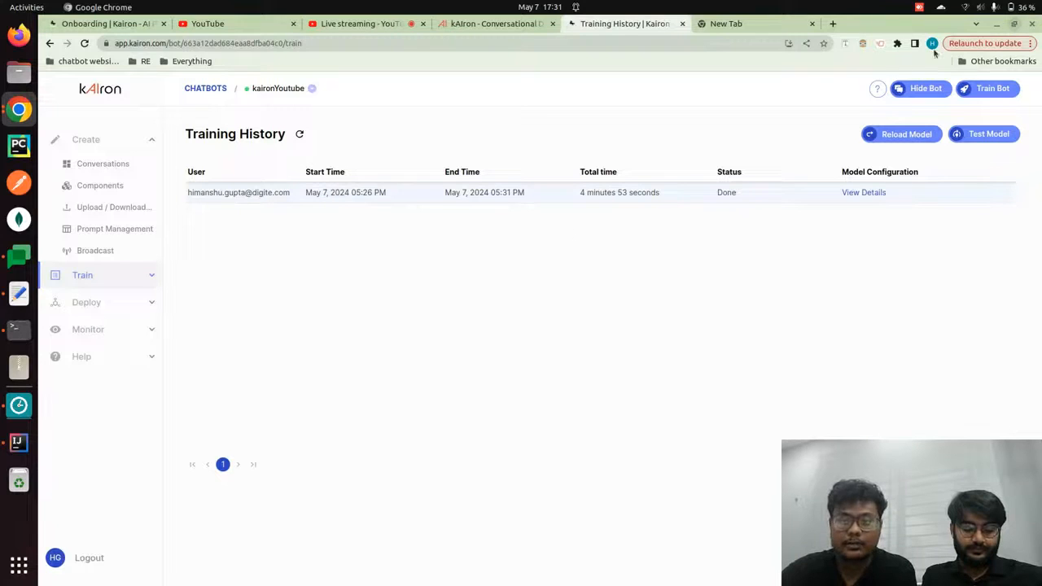
# Shrink the browser window, minimize the window behind it, and send "hi" to the bot in its chat widget.
pyautogui.click(1013, 24)
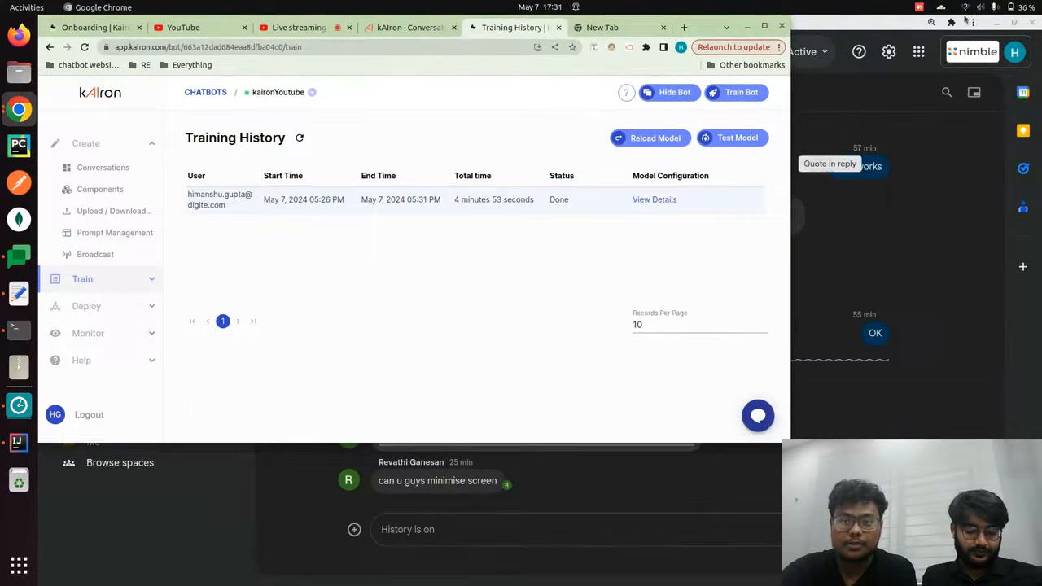
pyautogui.click(997, 23)
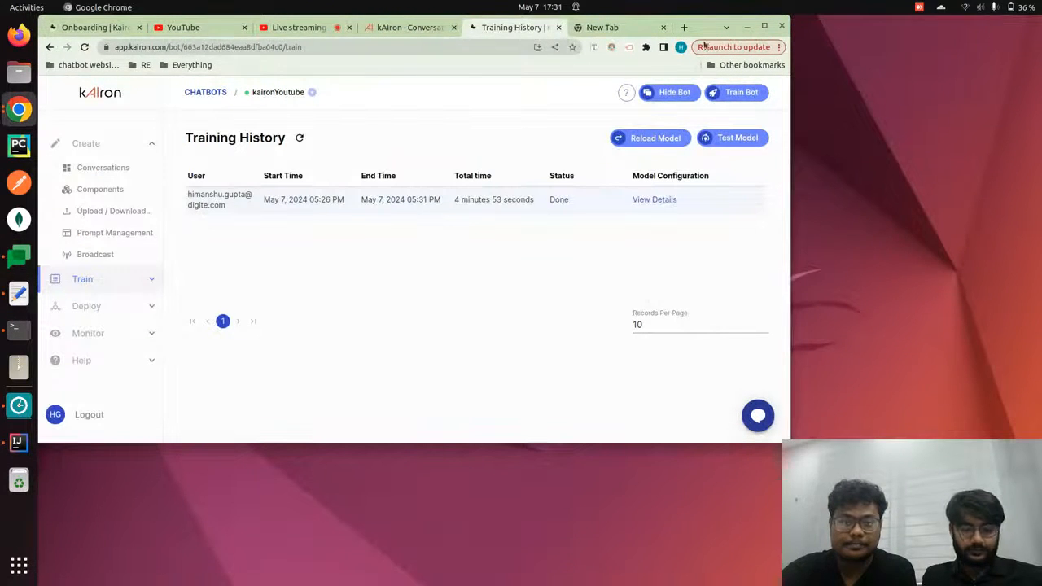
pyautogui.click(757, 418)
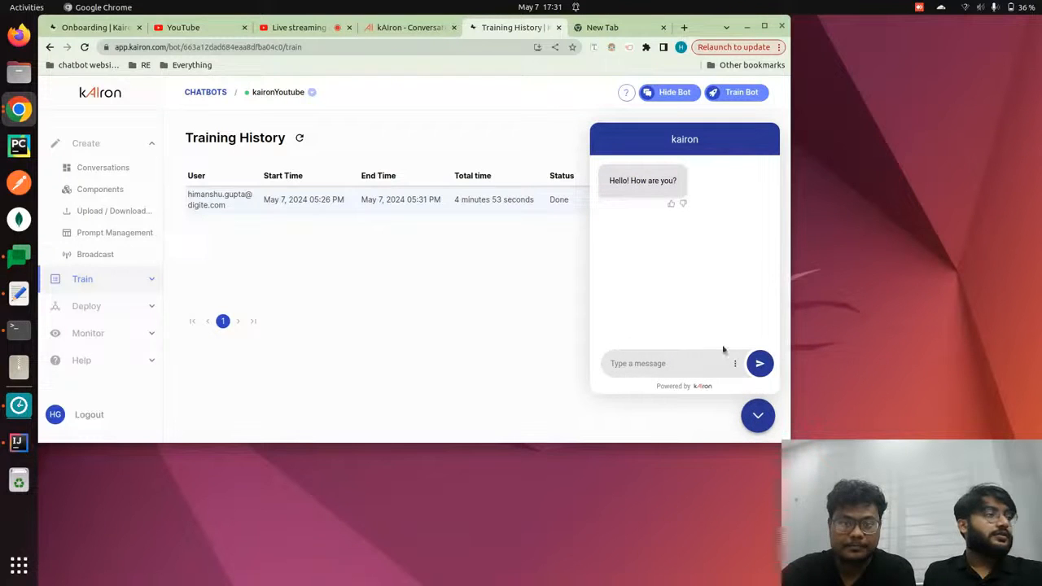
pyautogui.click(633, 361)
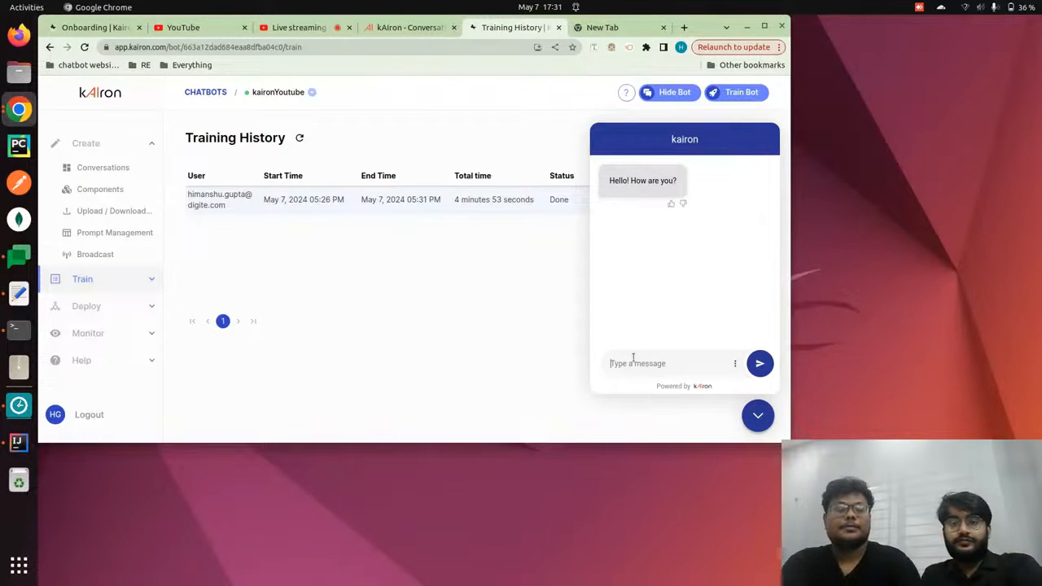
pyautogui.write('hi')
pyautogui.press('Return')
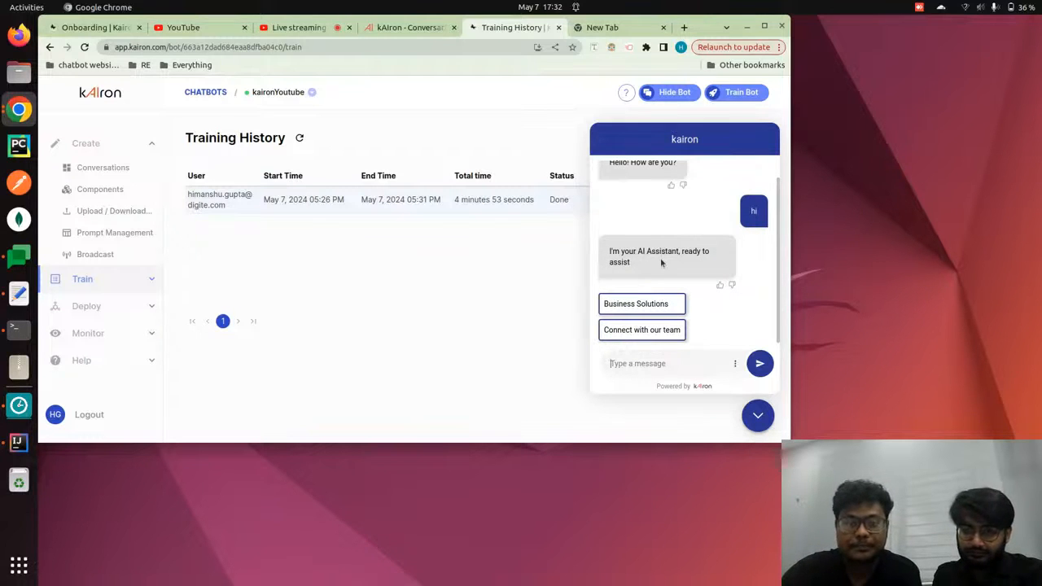
# Open the greet story beside the chat and send the bot's Business Solutions quick reply.
pyautogui.click(113, 168)
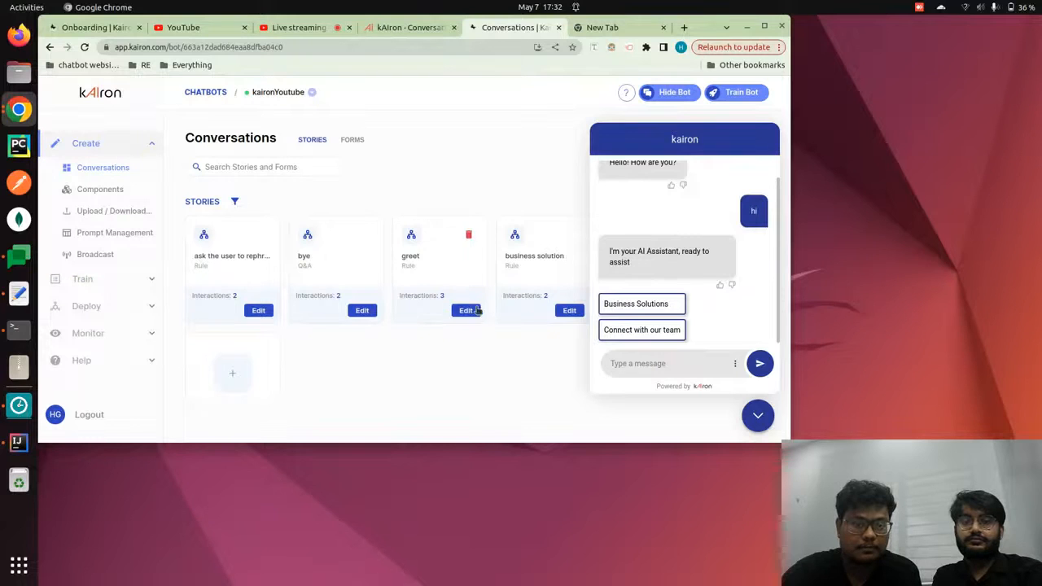
pyautogui.click(465, 310)
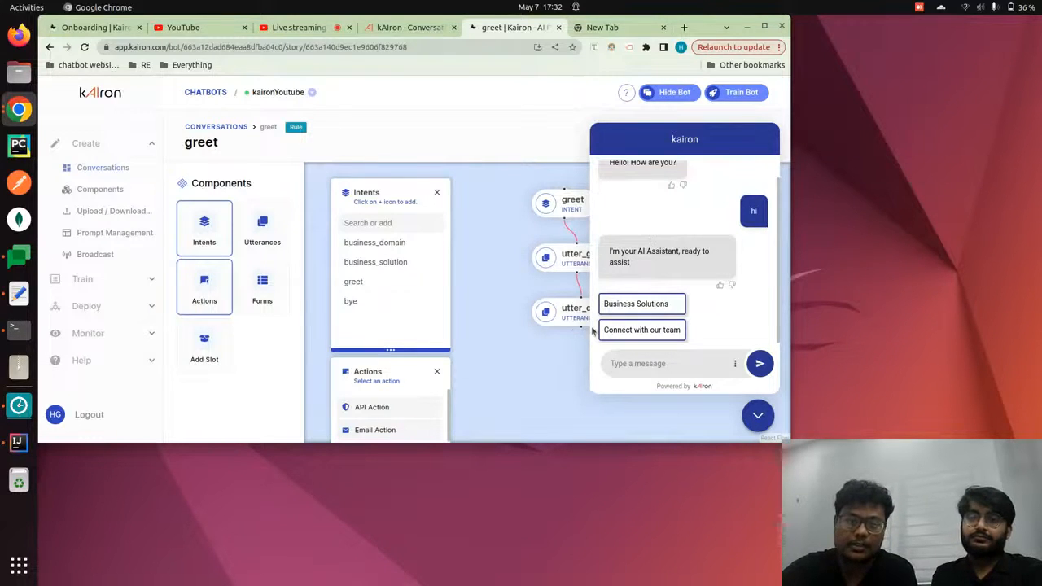
pyautogui.click(643, 306)
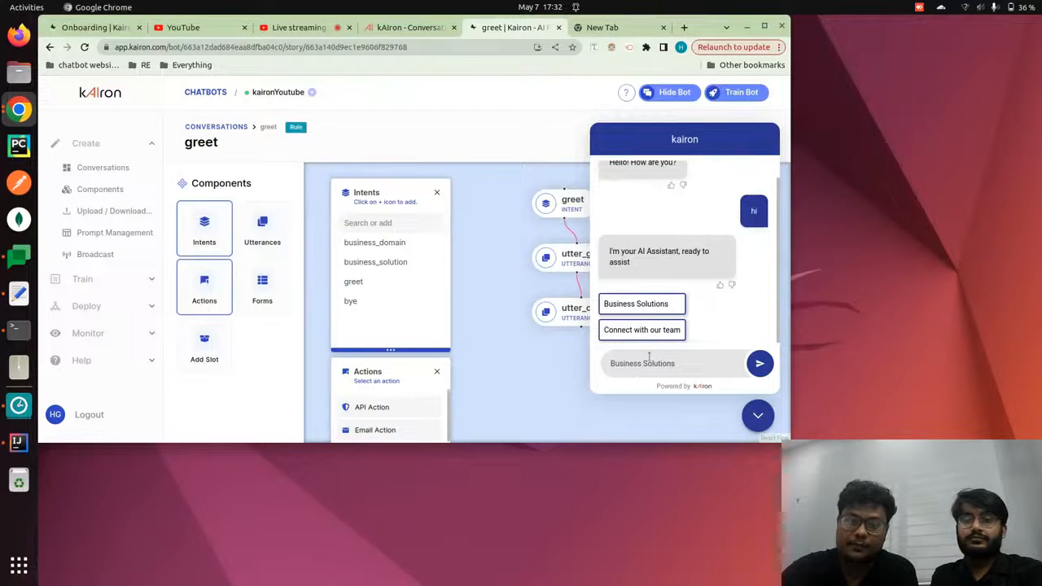
pyautogui.click(756, 363)
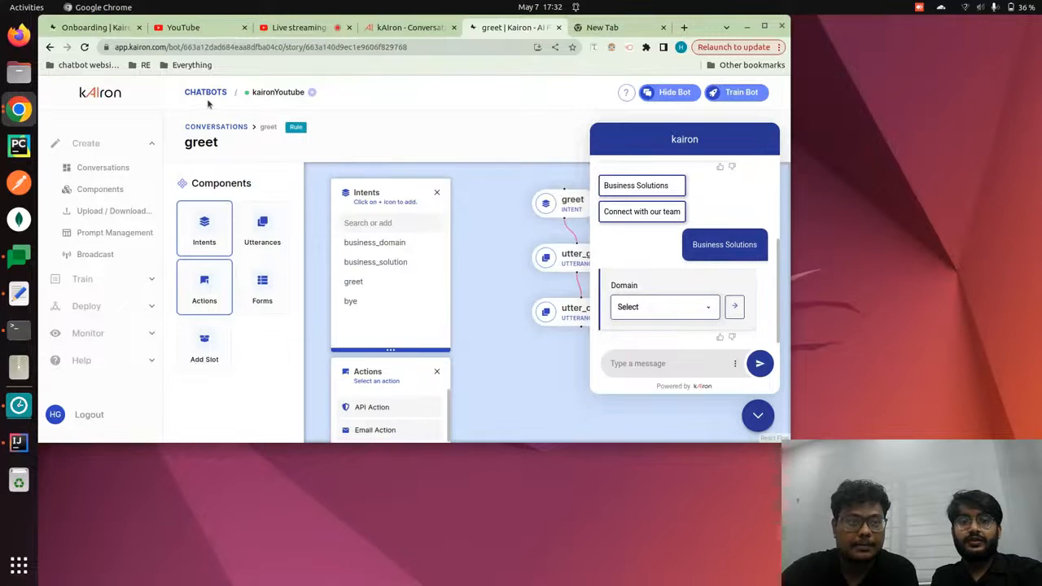
# Open the business solution story and examine its intent's training phrases and its utterance's response against the chat.
pyautogui.click(216, 127)
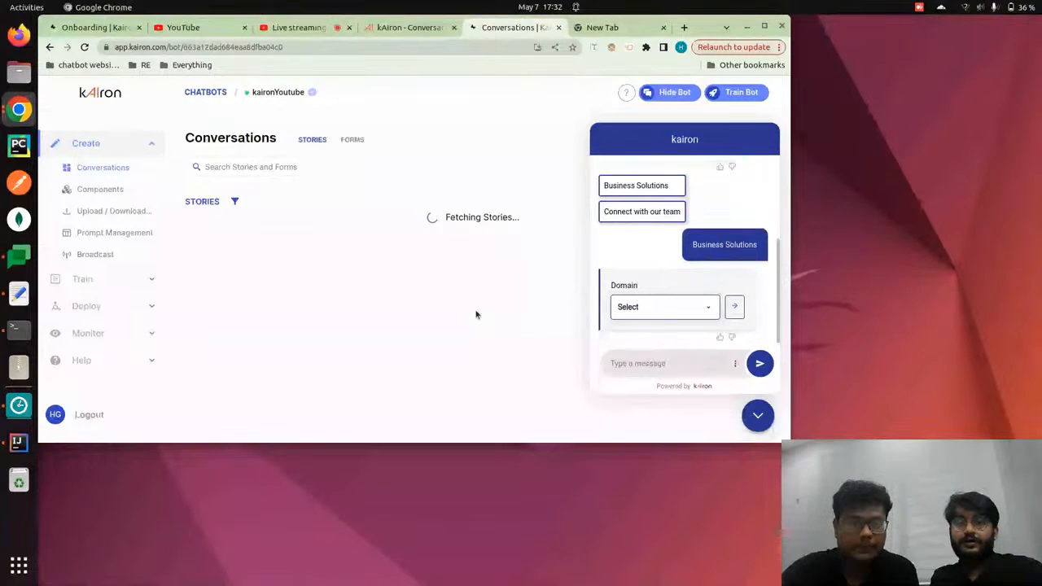
pyautogui.click(570, 311)
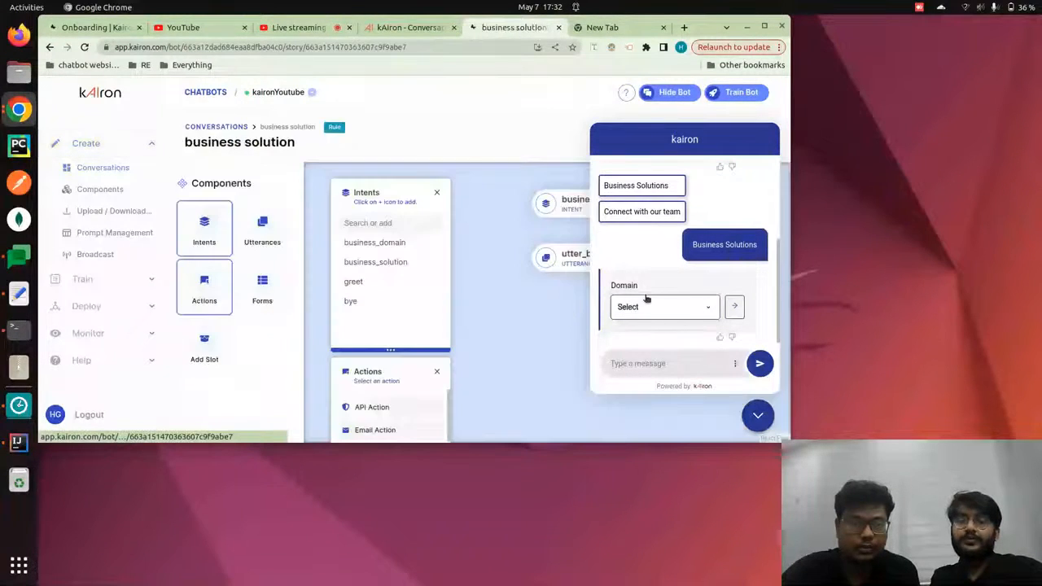
pyautogui.click(562, 203)
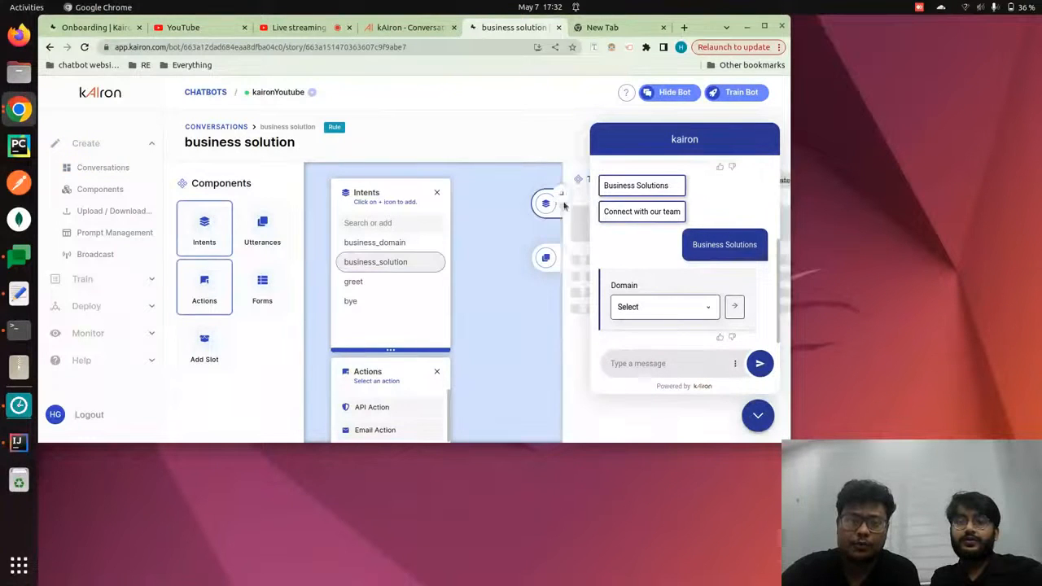
pyautogui.click(758, 415)
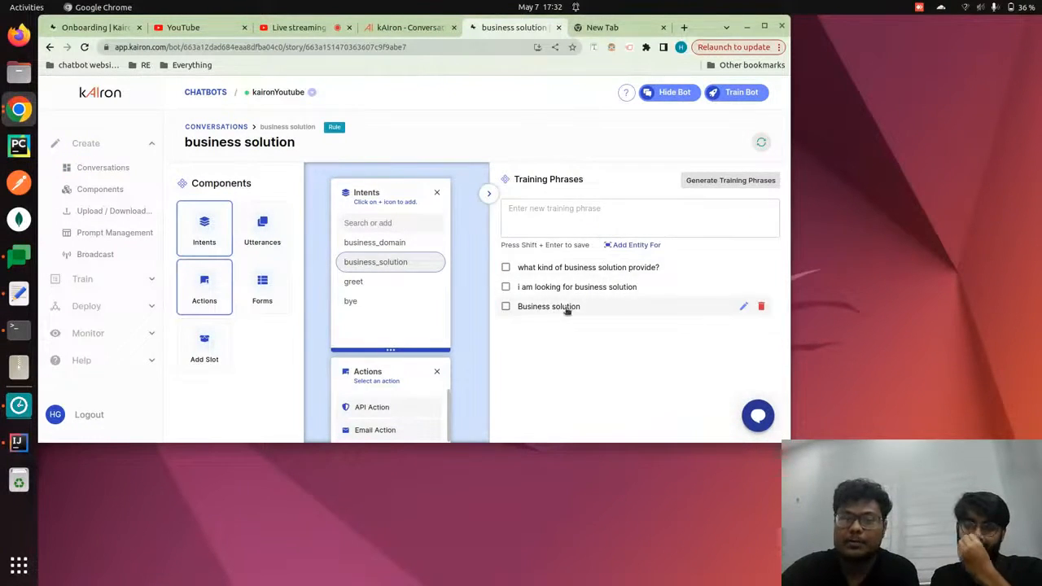
pyautogui.click(759, 417)
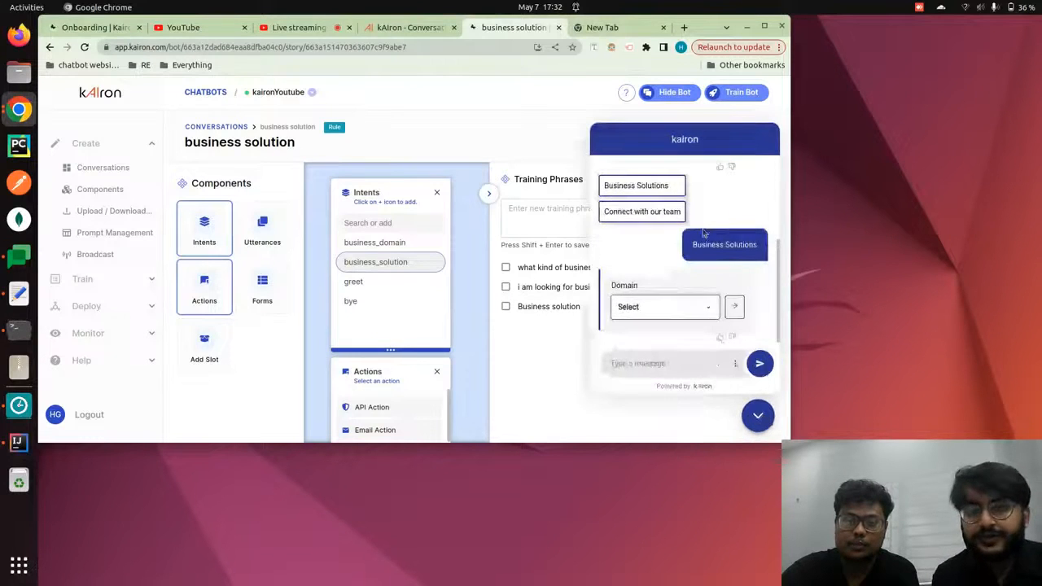
pyautogui.click(488, 196)
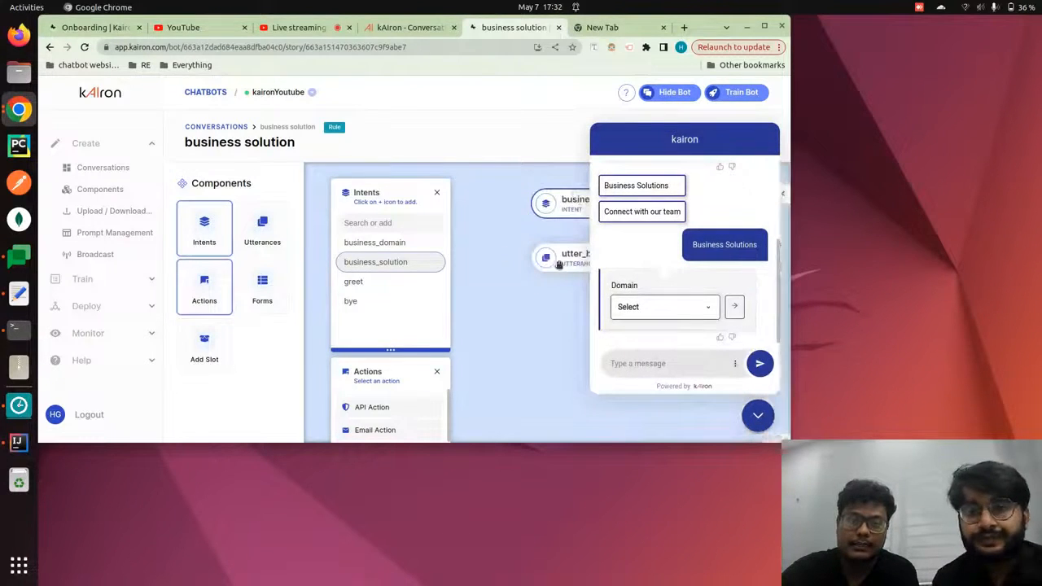
pyautogui.click(570, 262)
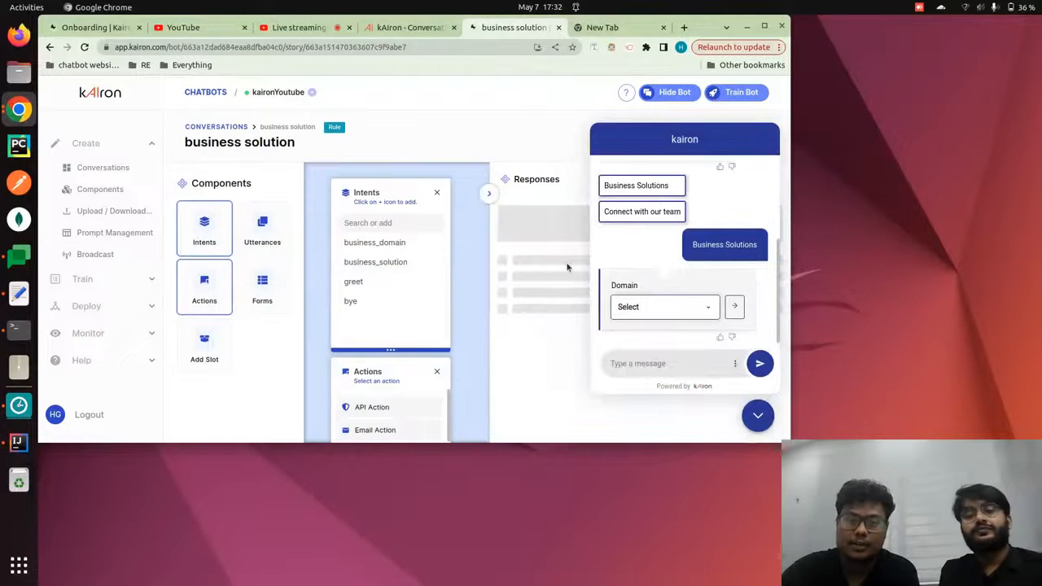
pyautogui.click(489, 194)
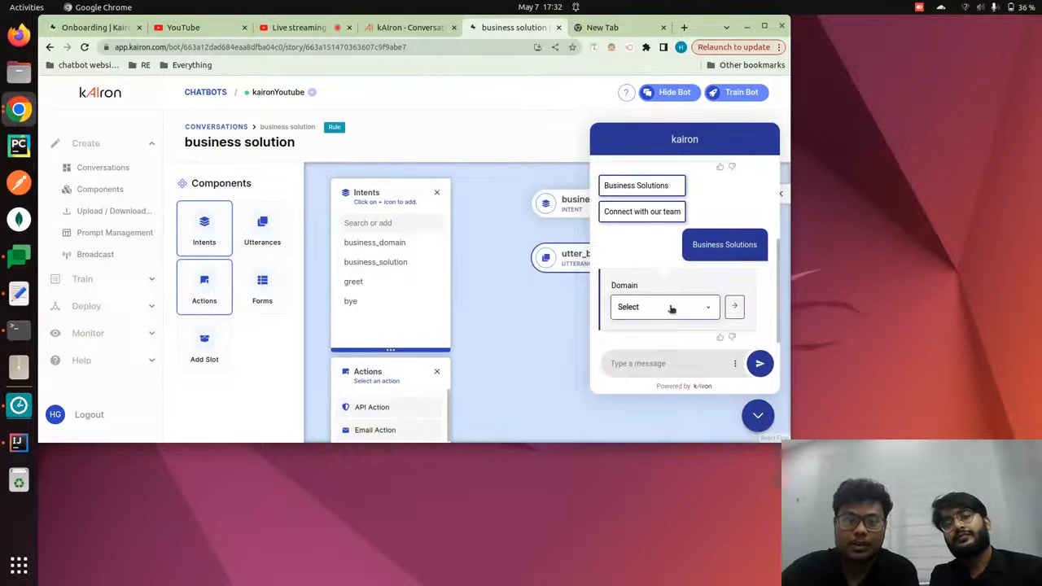
# Choose E-commerce in the chat's Domain dropdown and submit it to the bot.
pyautogui.click(671, 308)
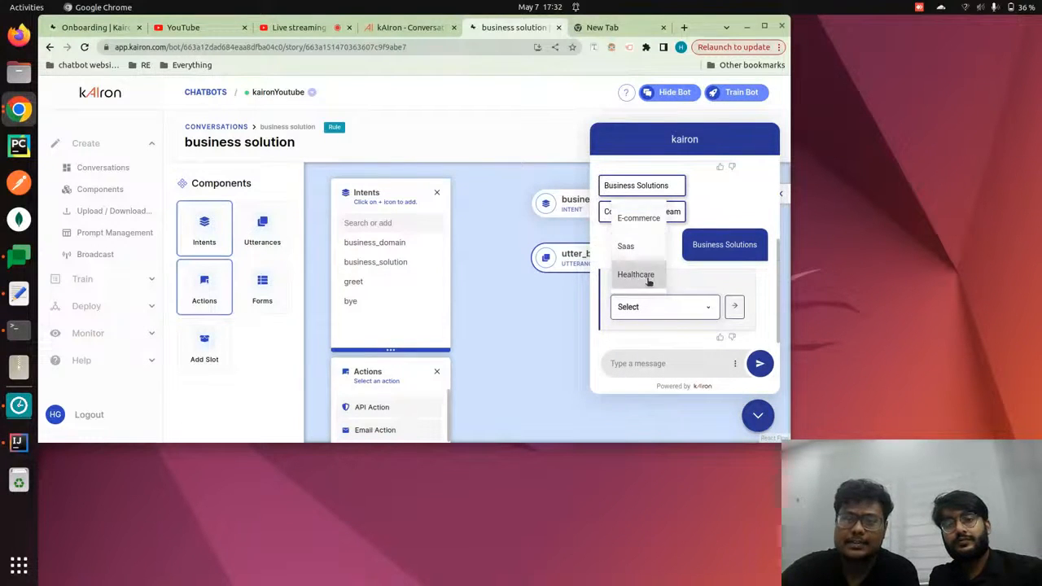
pyautogui.click(635, 216)
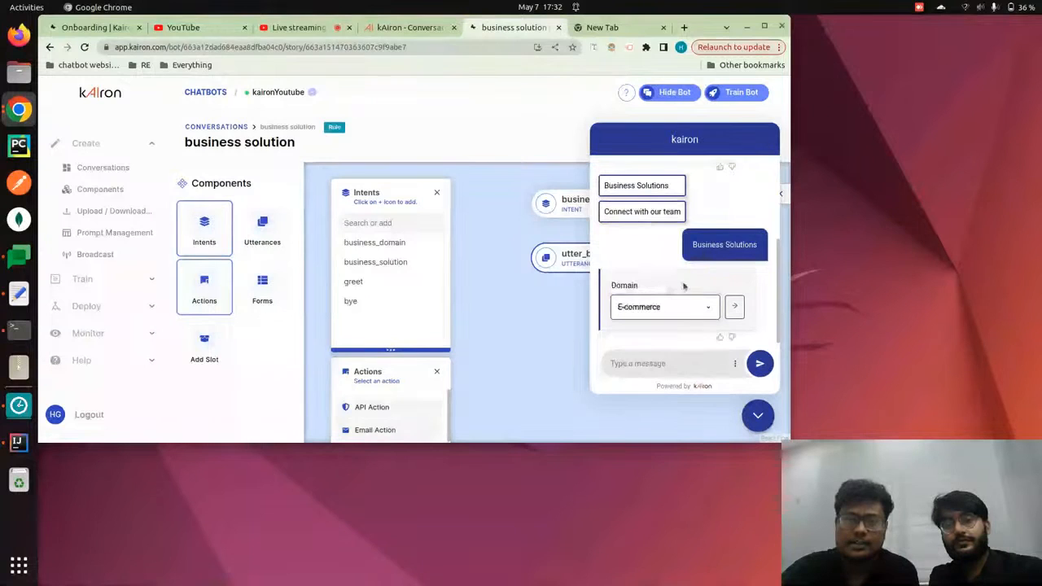
pyautogui.click(735, 307)
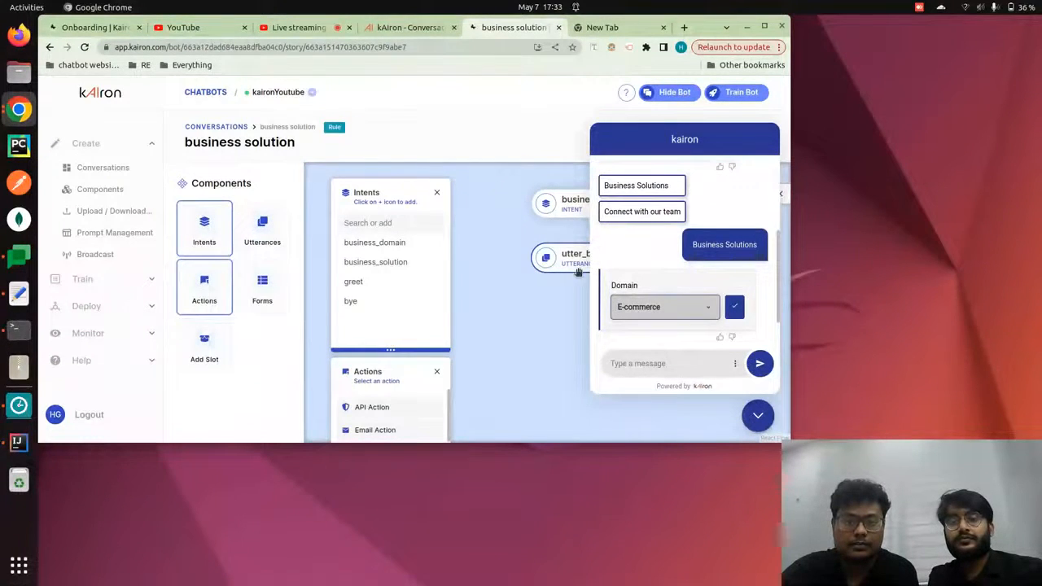
pyautogui.scroll(-3, 525, 228)
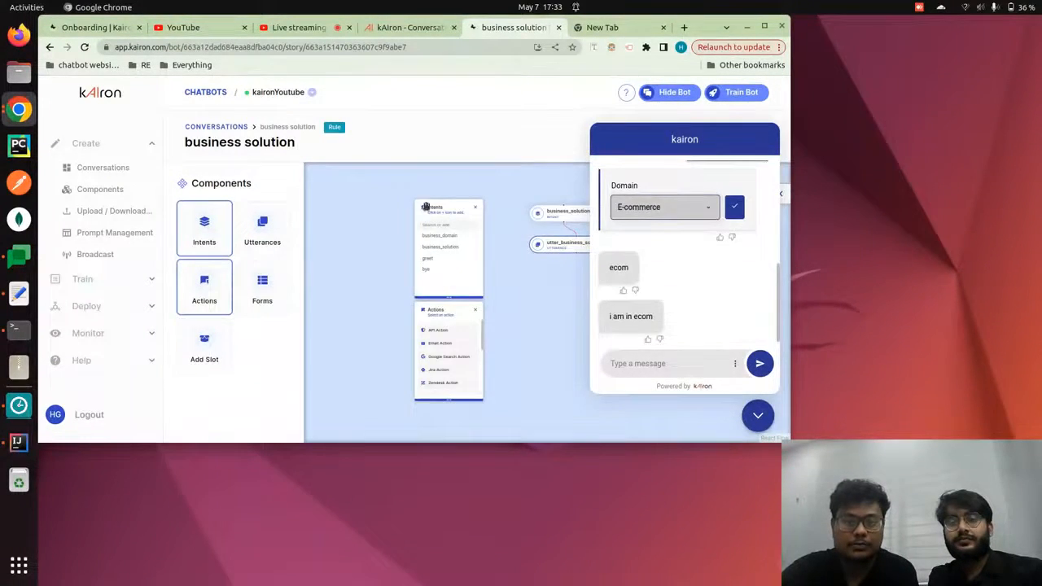
pyautogui.scroll(2, 518, 284)
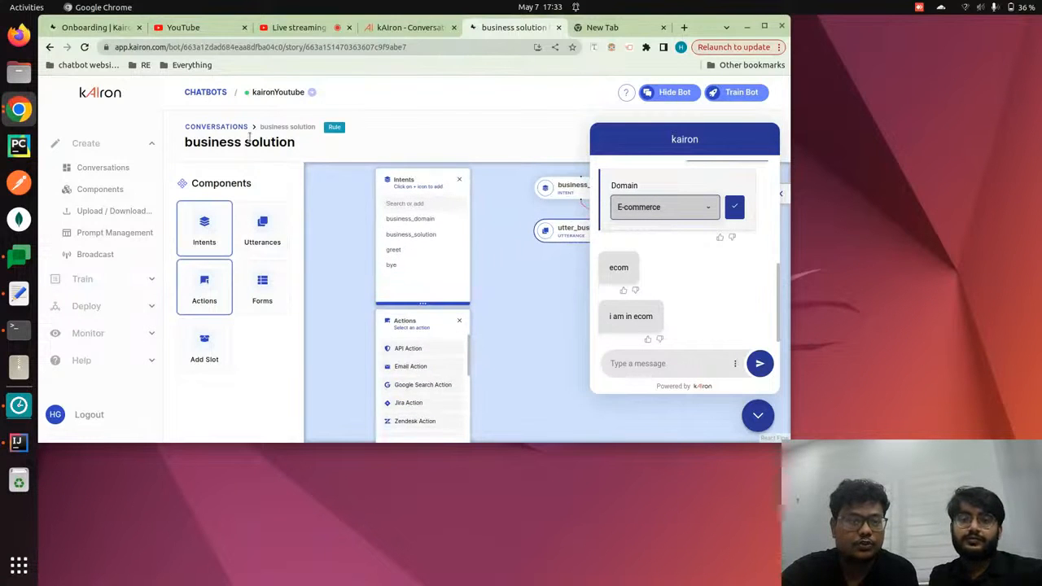
# Reopen the business solution story, examine its Domain dropdown's intent, slot and option settings, and return to the Conversations list.
pyautogui.click(210, 127)
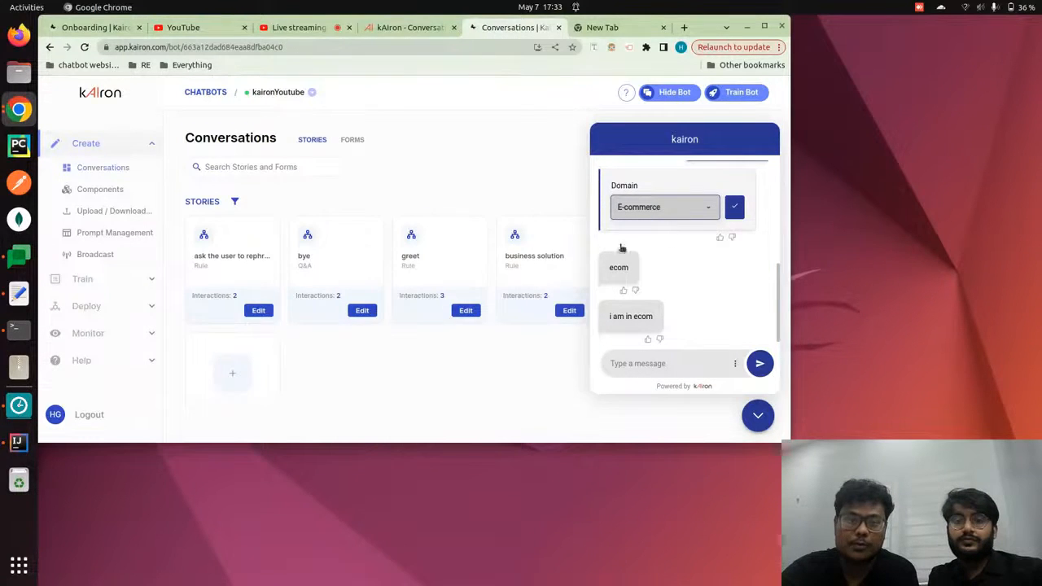
pyautogui.click(569, 310)
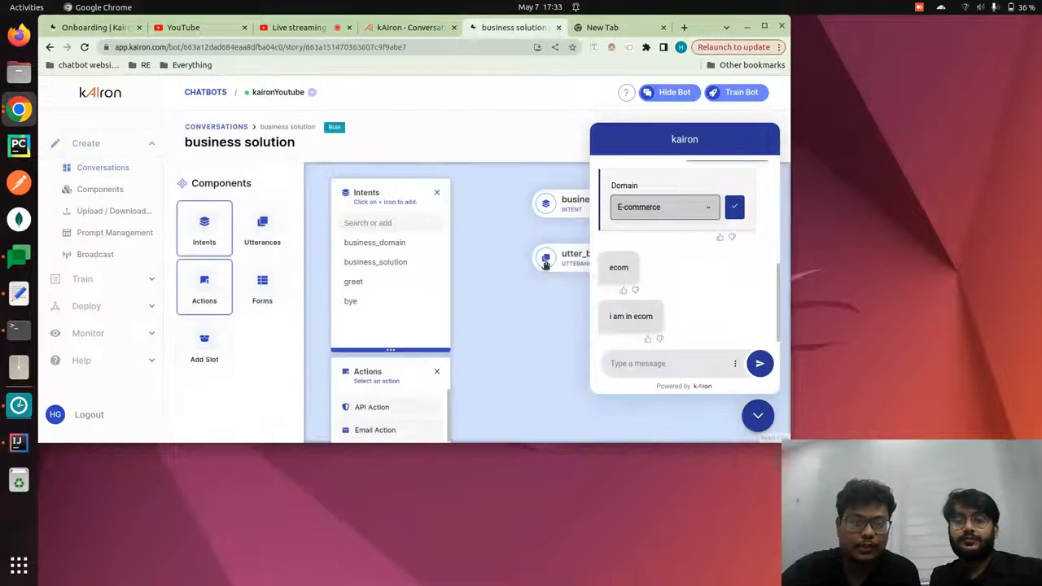
pyautogui.click(758, 415)
pyautogui.click(625, 267)
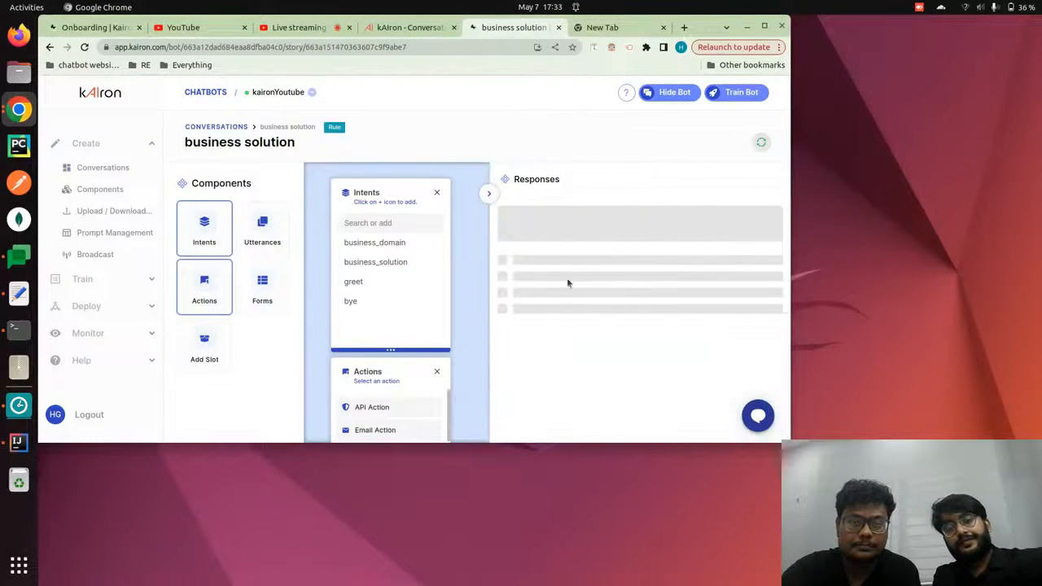
pyautogui.click(742, 303)
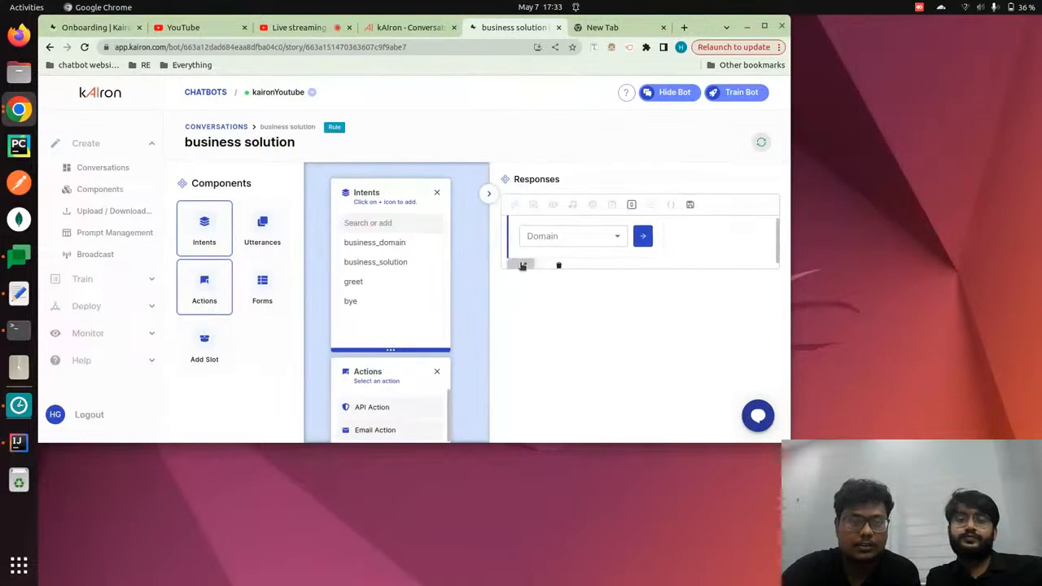
pyautogui.click(525, 263)
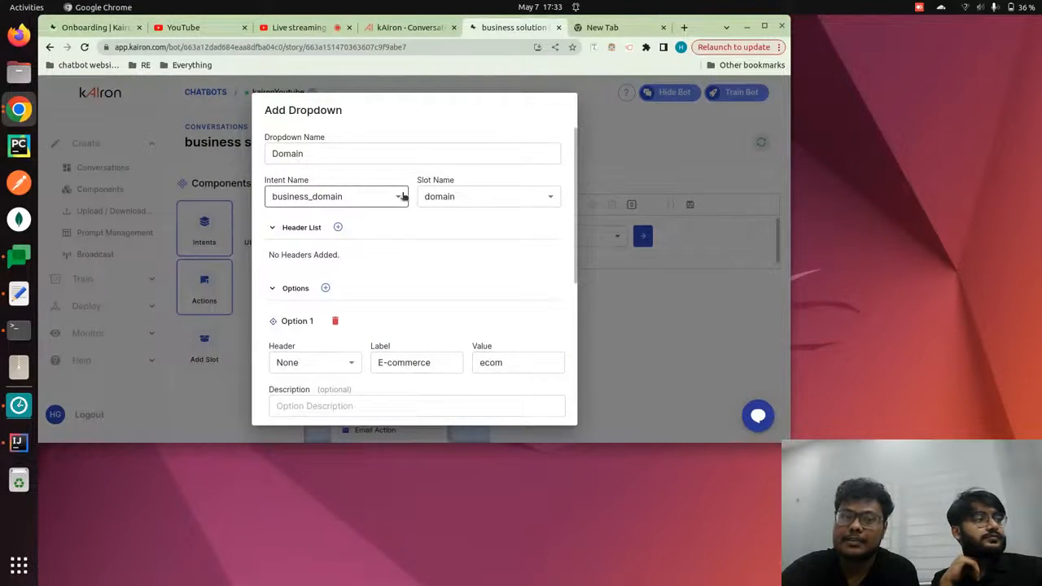
pyautogui.click(640, 282)
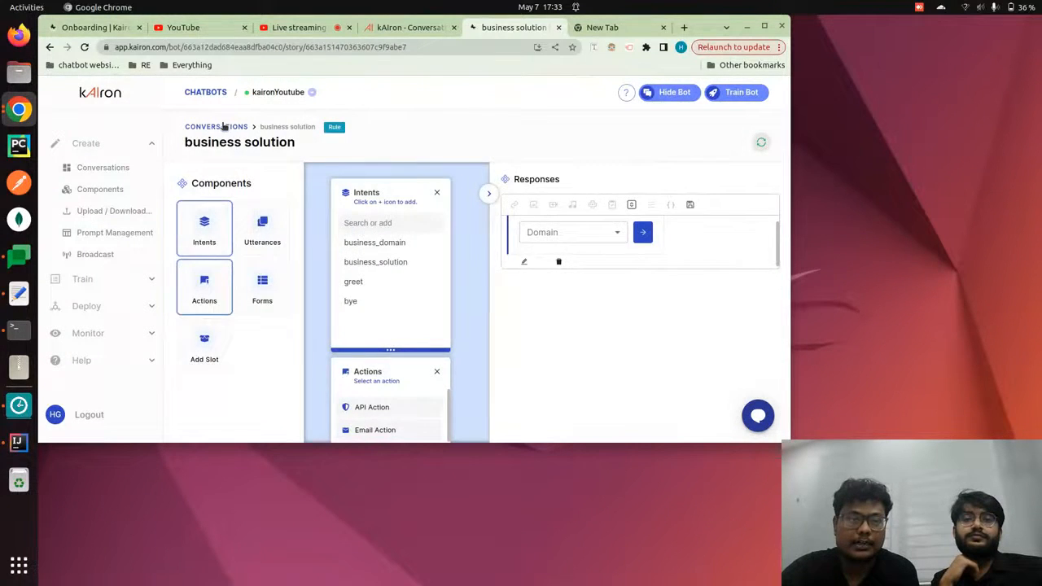
pyautogui.click(223, 127)
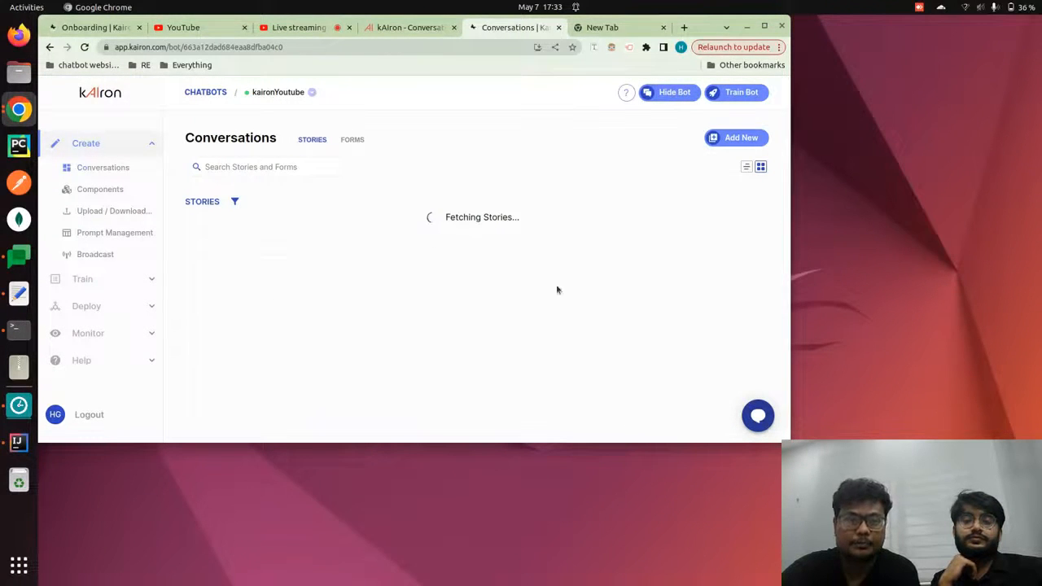
# Review the E-commerce selection and the bot's replies in the chat, and close the chat.
pyautogui.click(758, 416)
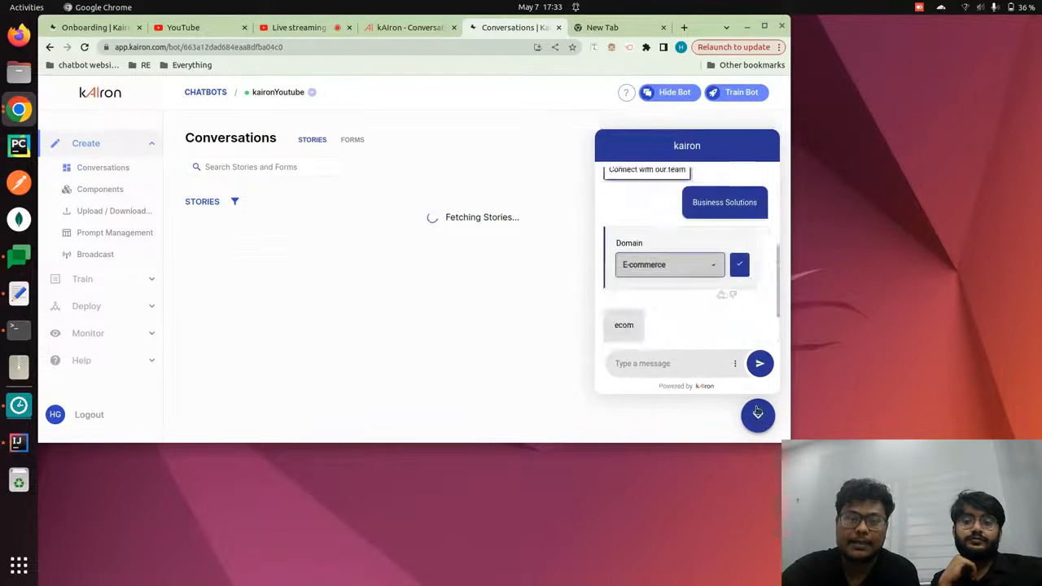
pyautogui.scroll(1, 698, 260)
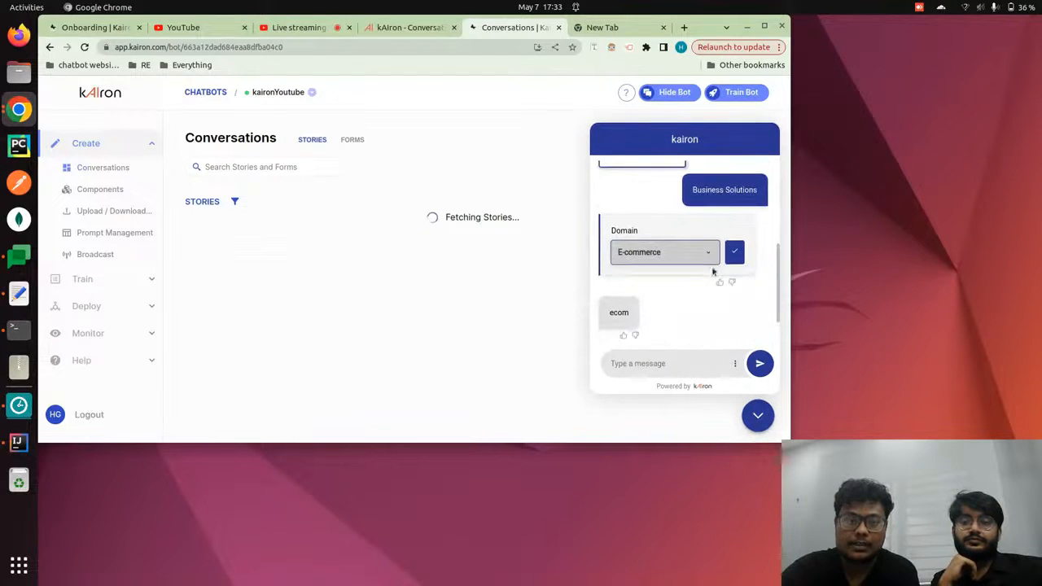
pyautogui.click(757, 415)
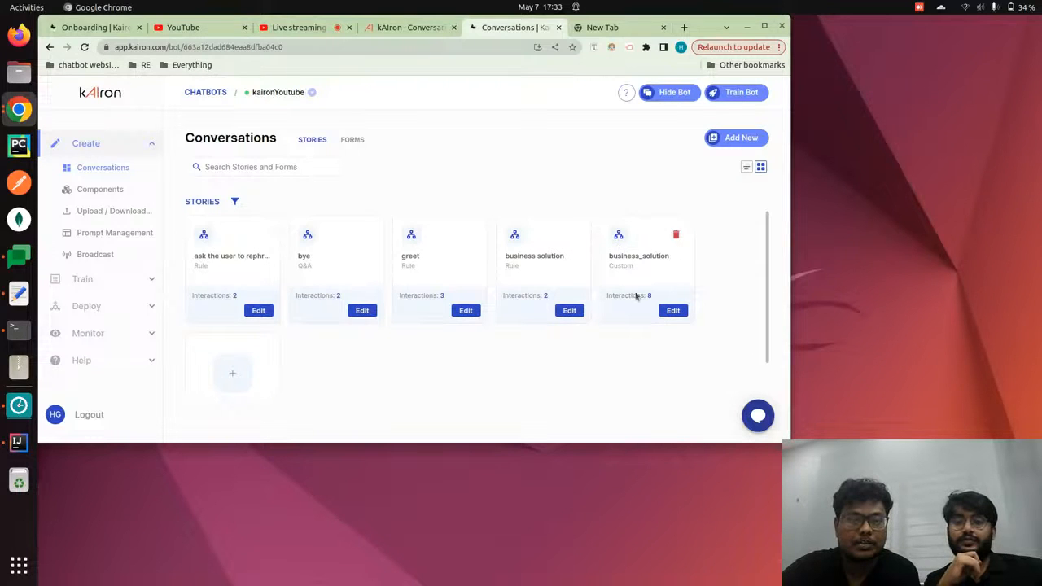
# Open the custom business_solution story and examine its flow from the business_domain intent to the three domain slot branches.
pyautogui.click(671, 310)
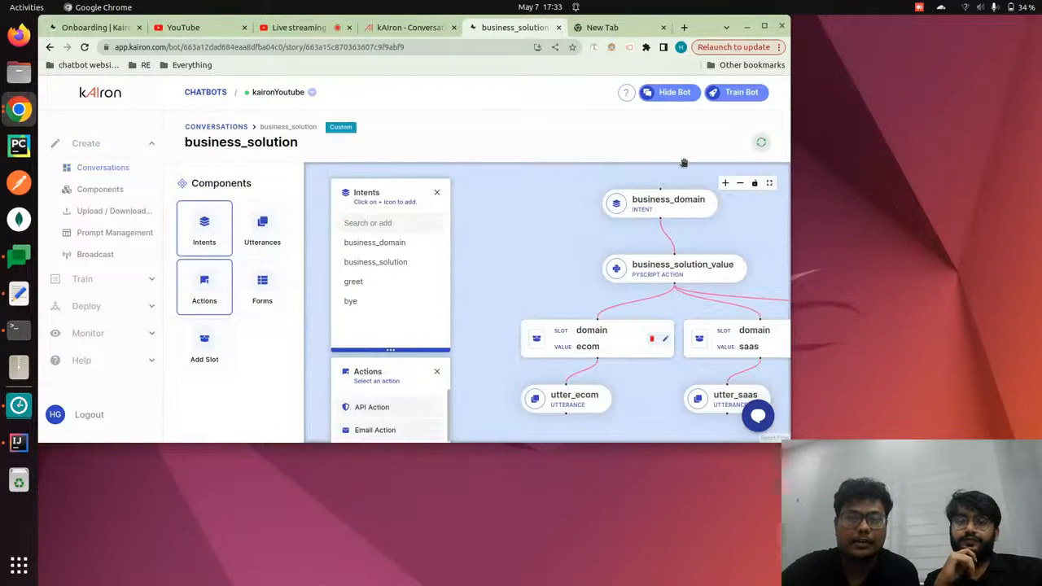
pyautogui.scroll(5, 563, 247)
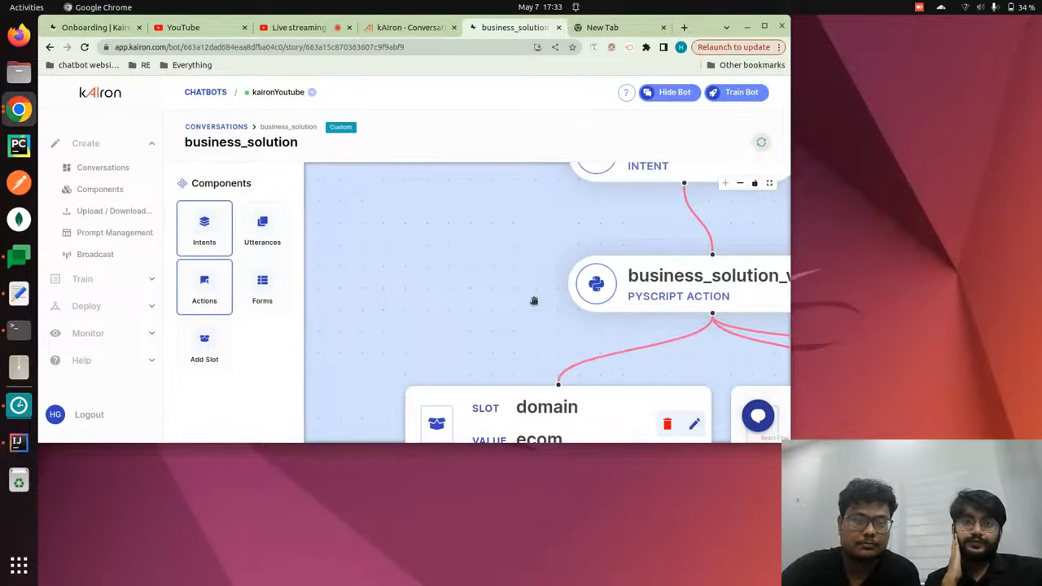
pyautogui.click(764, 26)
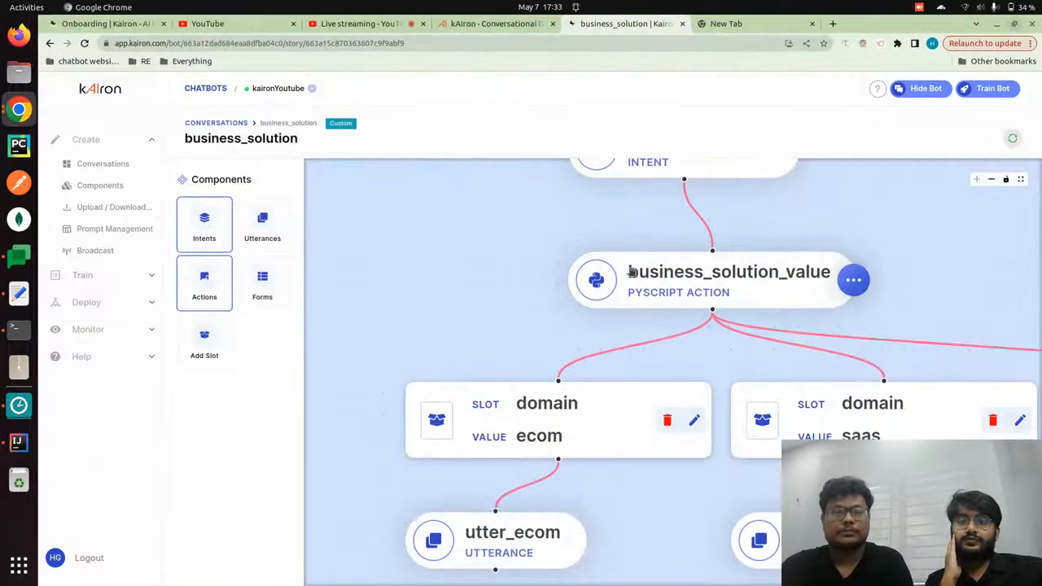
pyautogui.moveTo(615, 239); pyautogui.dragTo(550, 260)
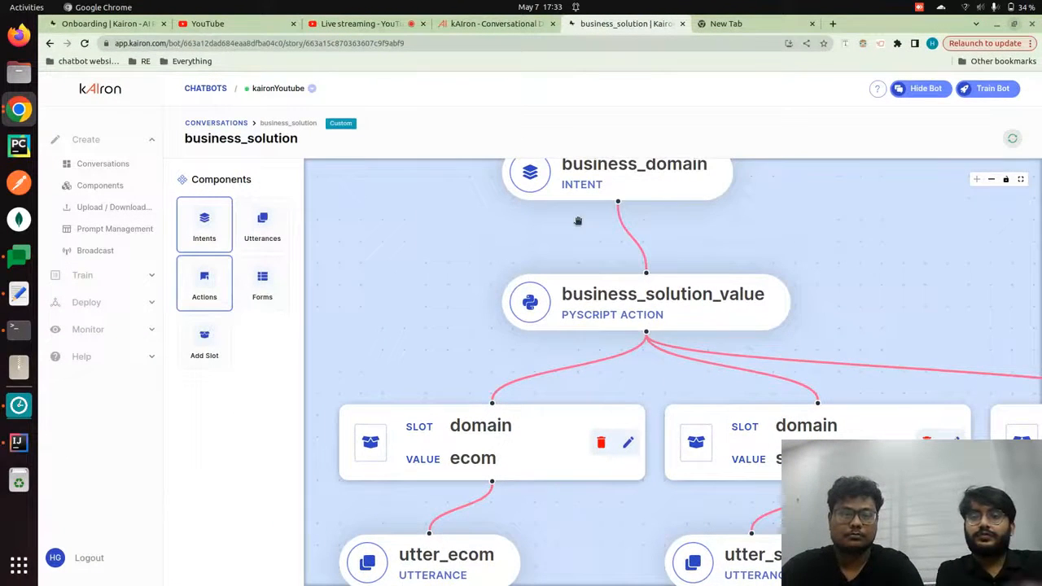
pyautogui.click(991, 180)
pyautogui.click(991, 179)
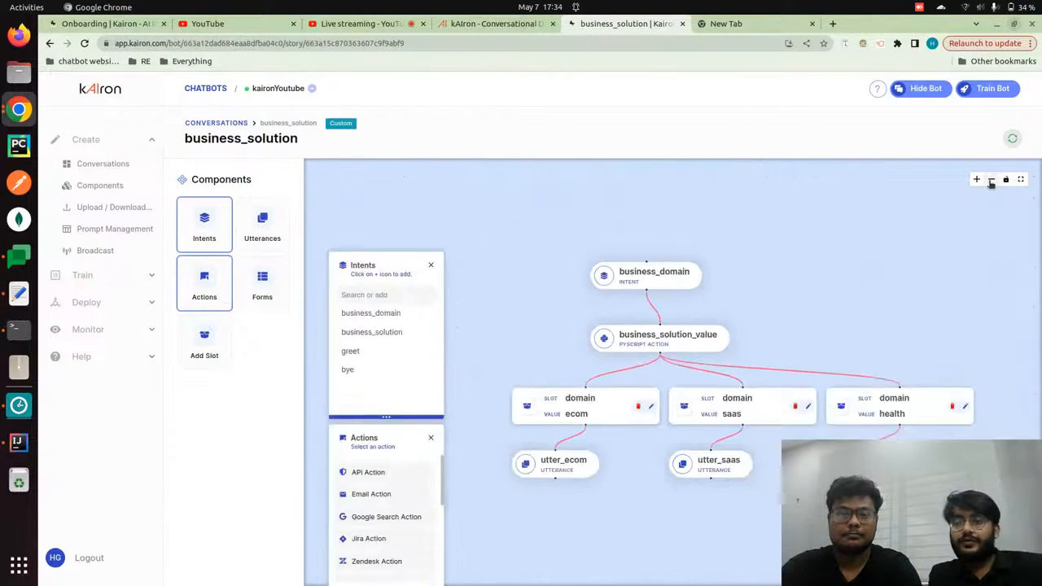
pyautogui.click(1012, 30)
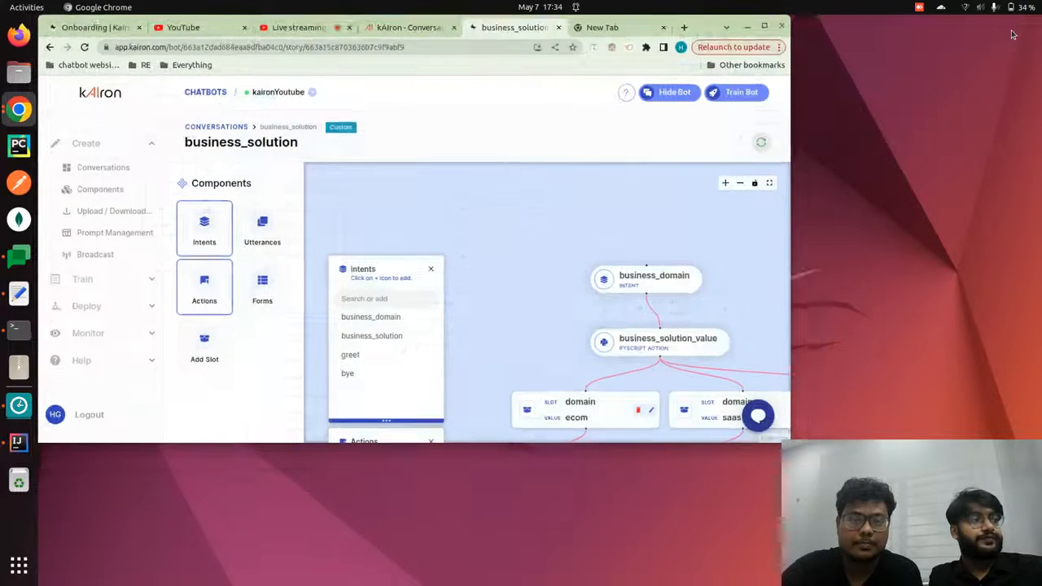
pyautogui.moveTo(657, 247); pyautogui.dragTo(514, 191)
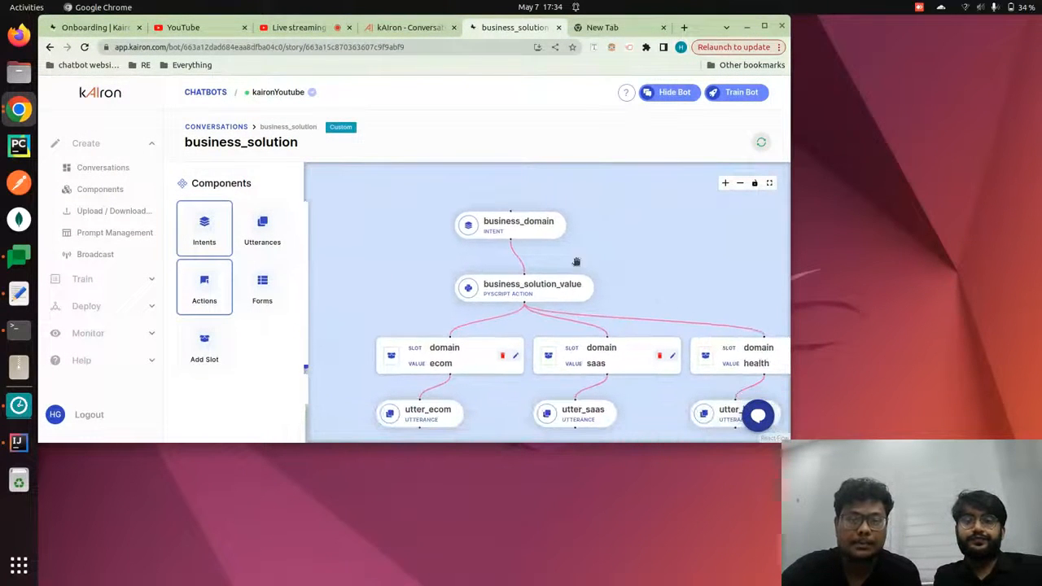
# Examine the business_solution_value Pyscript action's source code and compare its bot response with the chat.
pyautogui.click(509, 298)
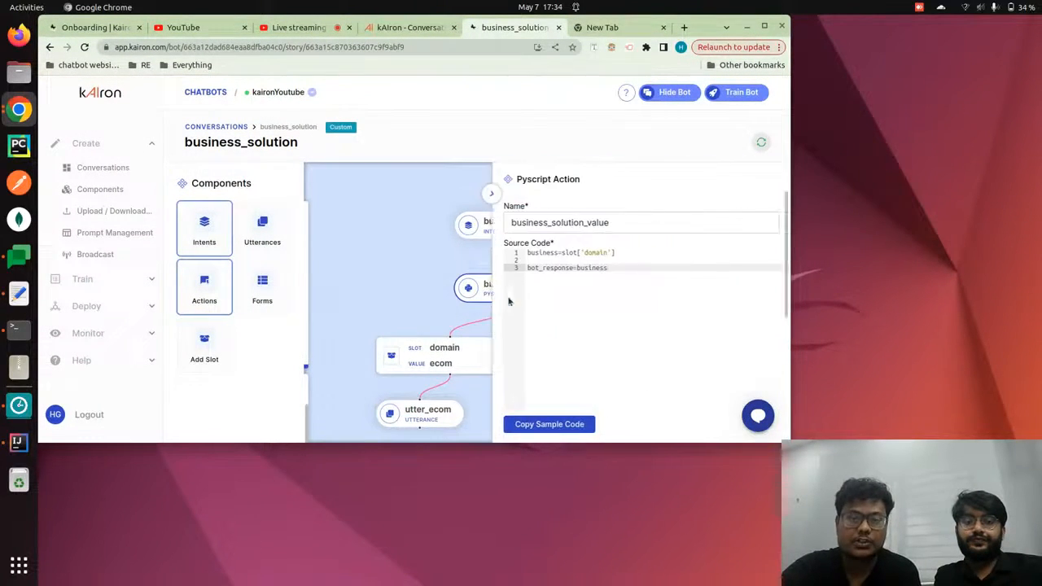
pyautogui.click(540, 254)
pyautogui.doubleClick(544, 254)
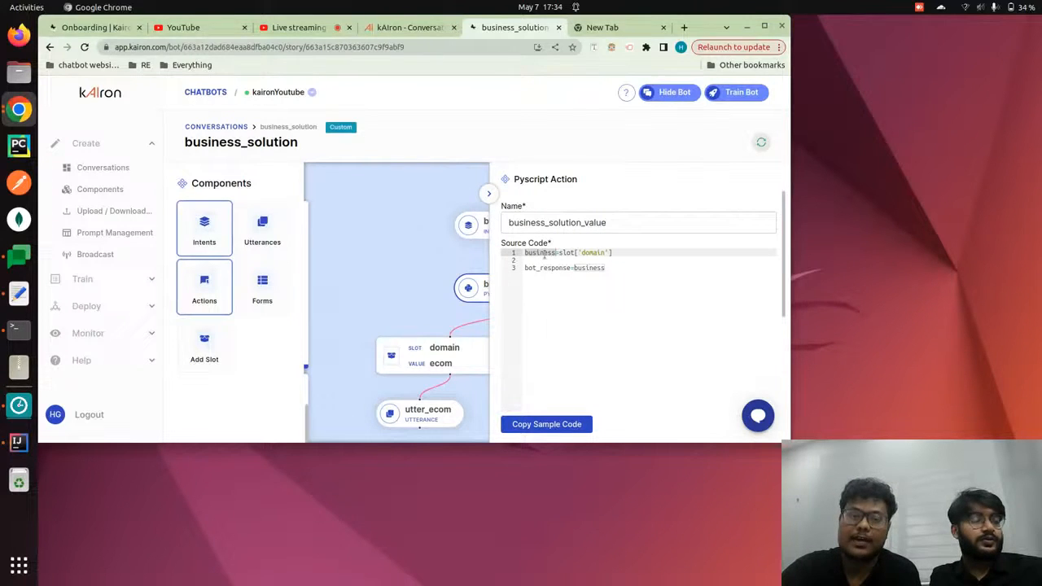
pyautogui.doubleClick(567, 253)
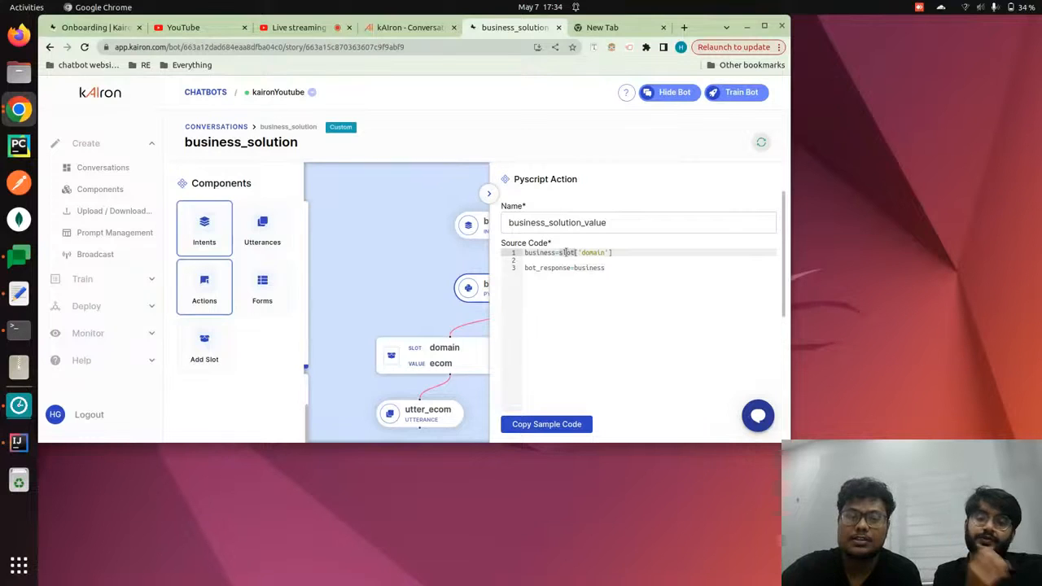
pyautogui.doubleClick(590, 269)
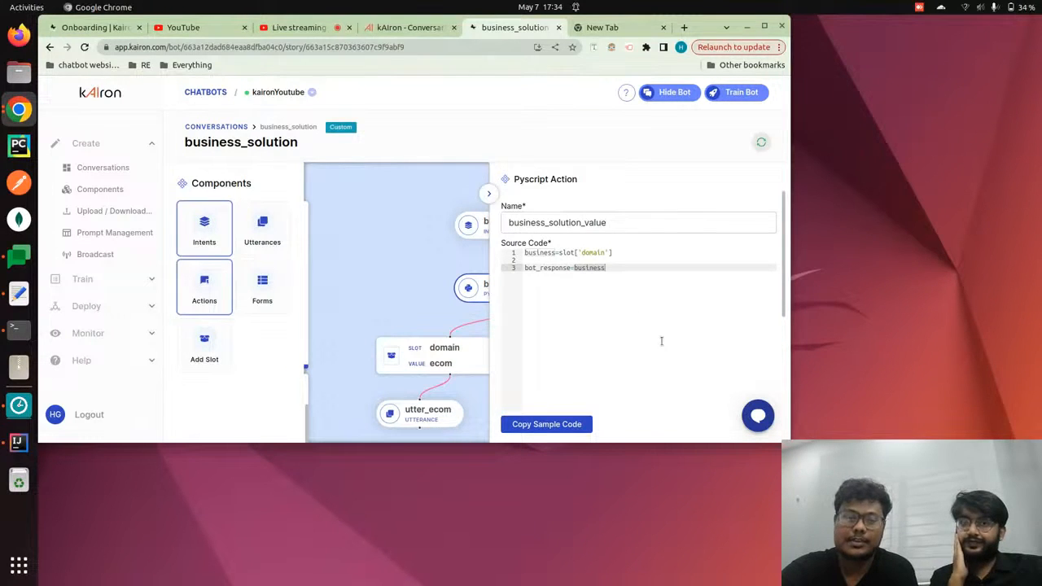
pyautogui.click(747, 415)
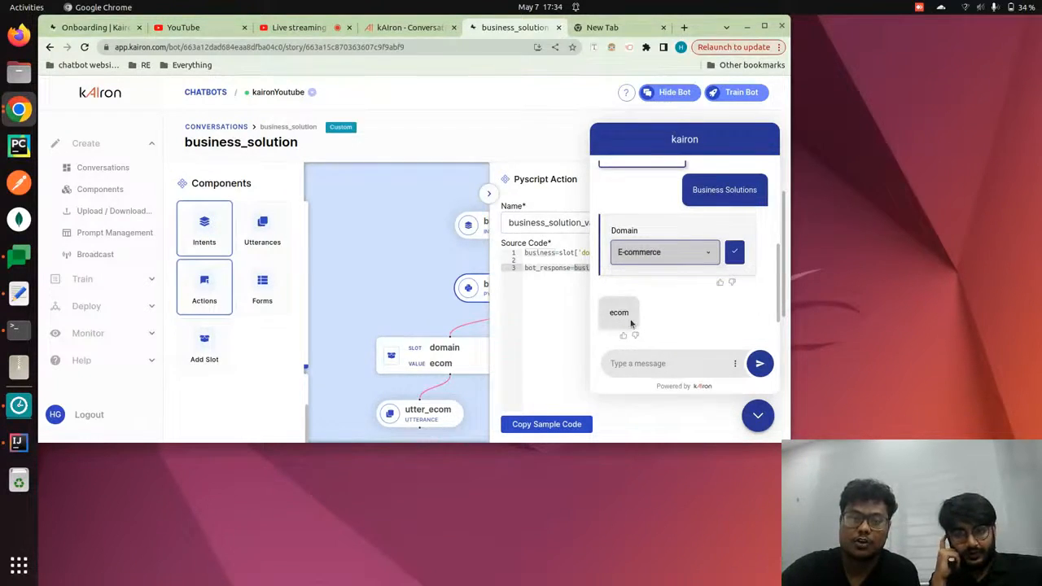
pyautogui.click(757, 415)
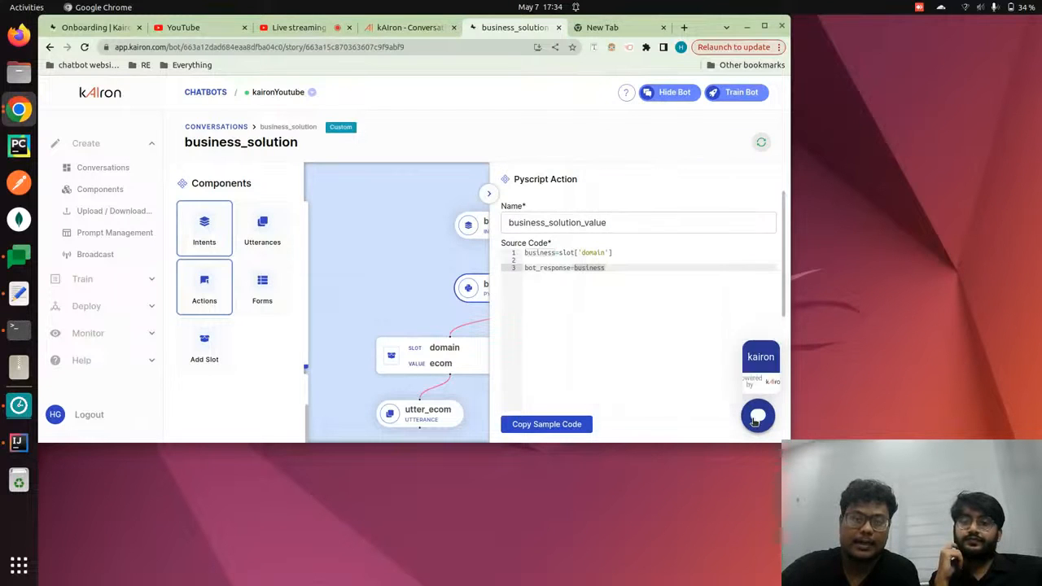
pyautogui.click(487, 191)
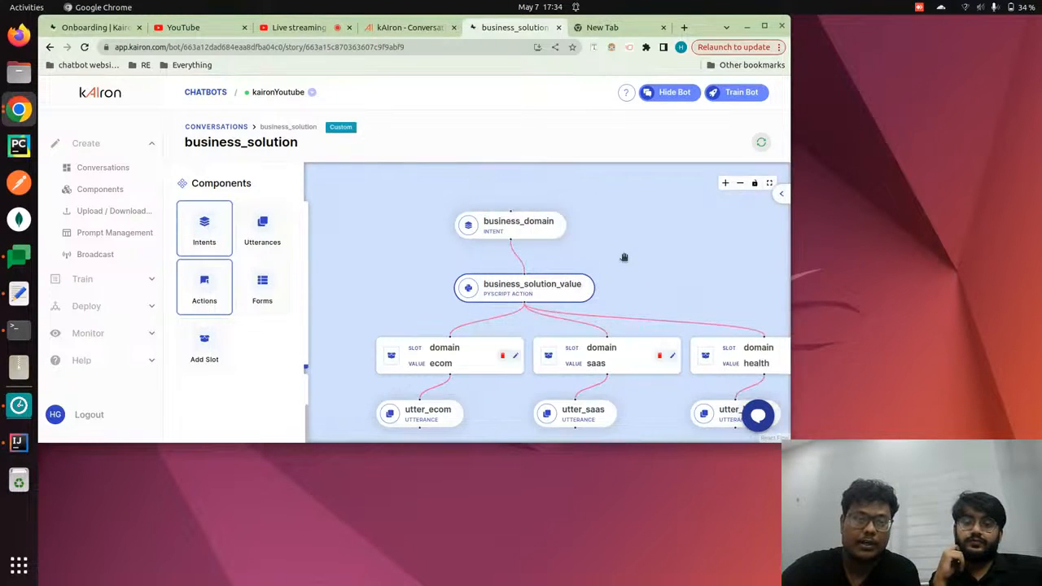
# Examine the utter_ecom utterance's response on the ecom branch and compare it with the chat.
pyautogui.moveTo(623, 255); pyautogui.dragTo(581, 200)
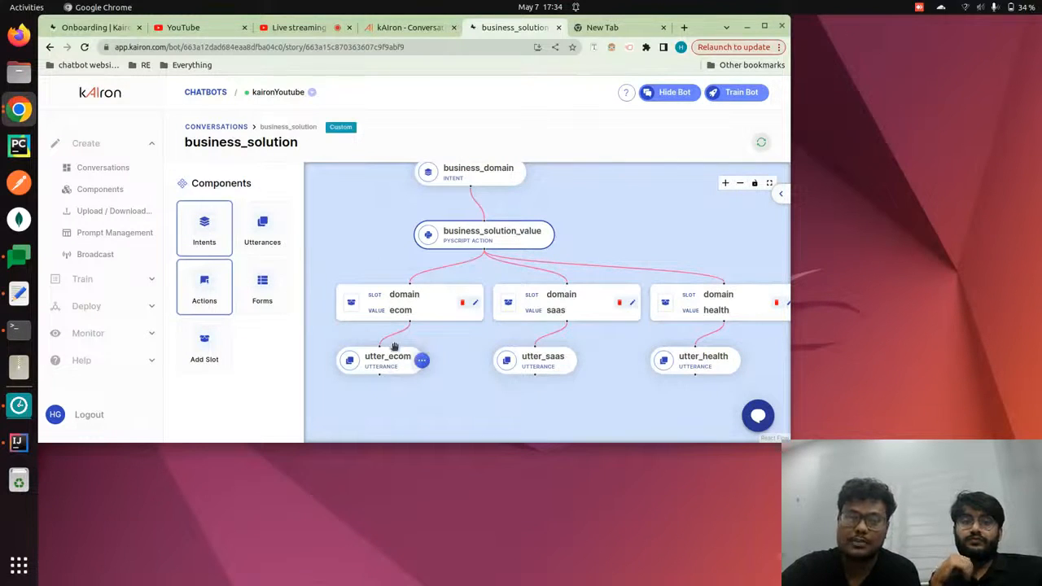
pyautogui.click(370, 362)
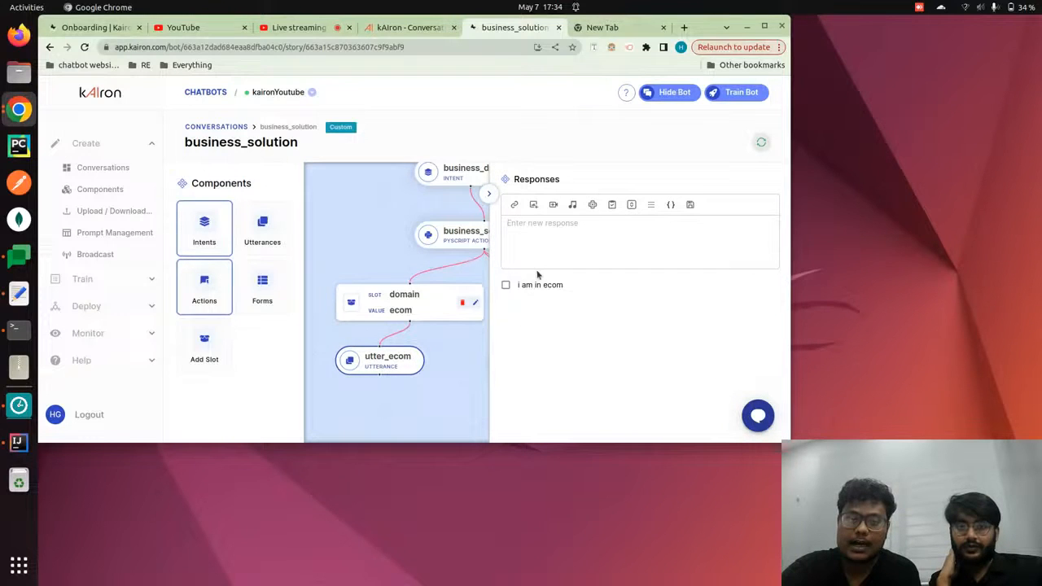
pyautogui.click(758, 415)
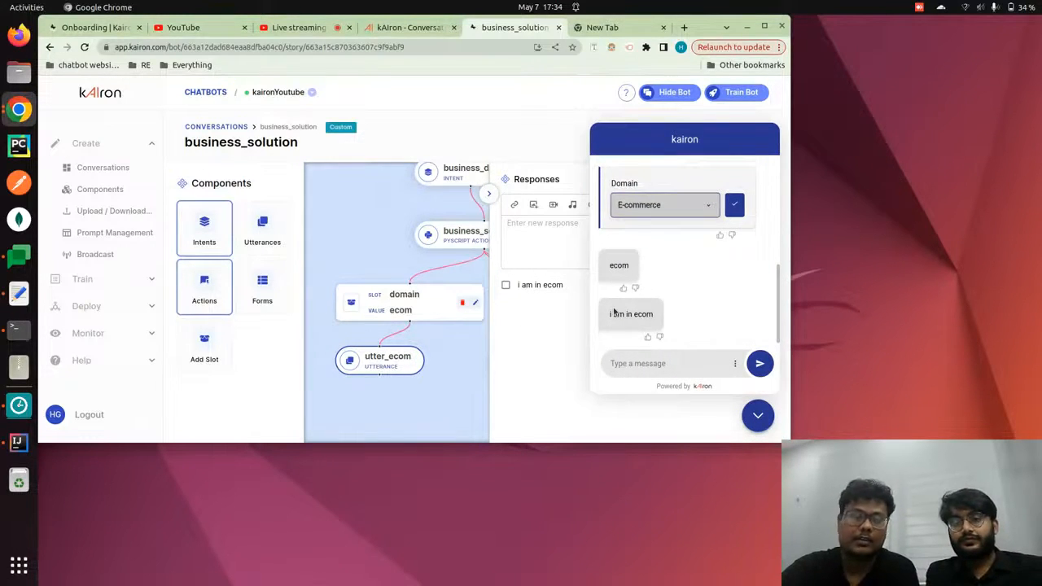
pyautogui.click(758, 415)
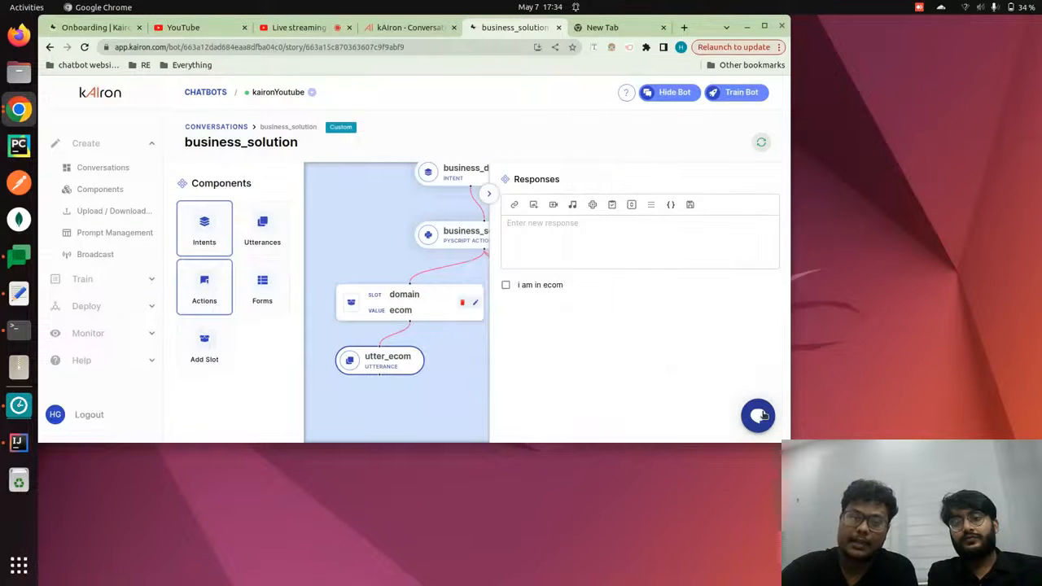
pyautogui.click(489, 194)
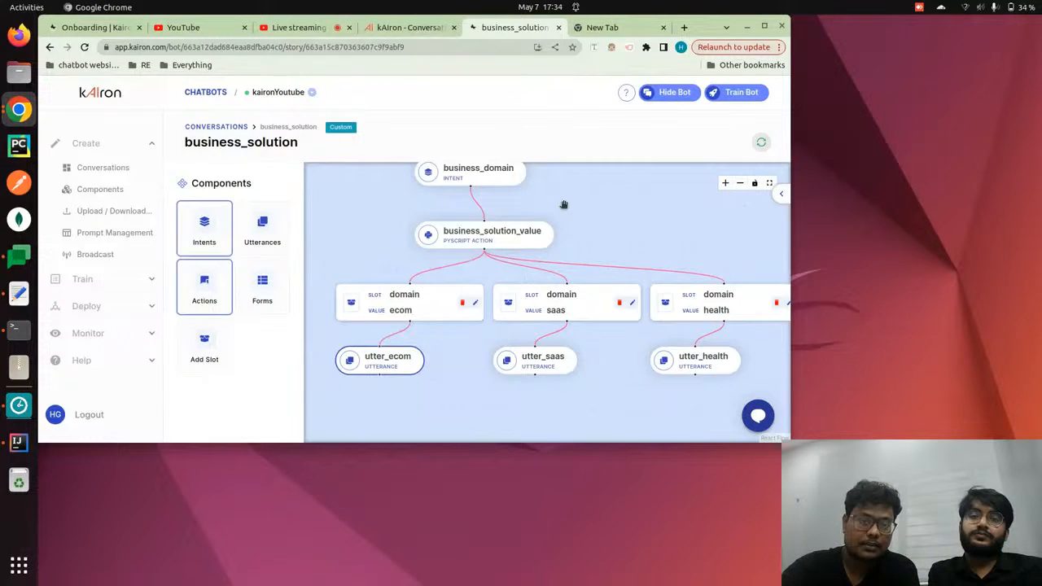
pyautogui.moveTo(563, 204)
pyautogui.mouseDown()
pyautogui.moveTo(532, 252)
pyautogui.moveTo(567, 220)
pyautogui.mouseUp()
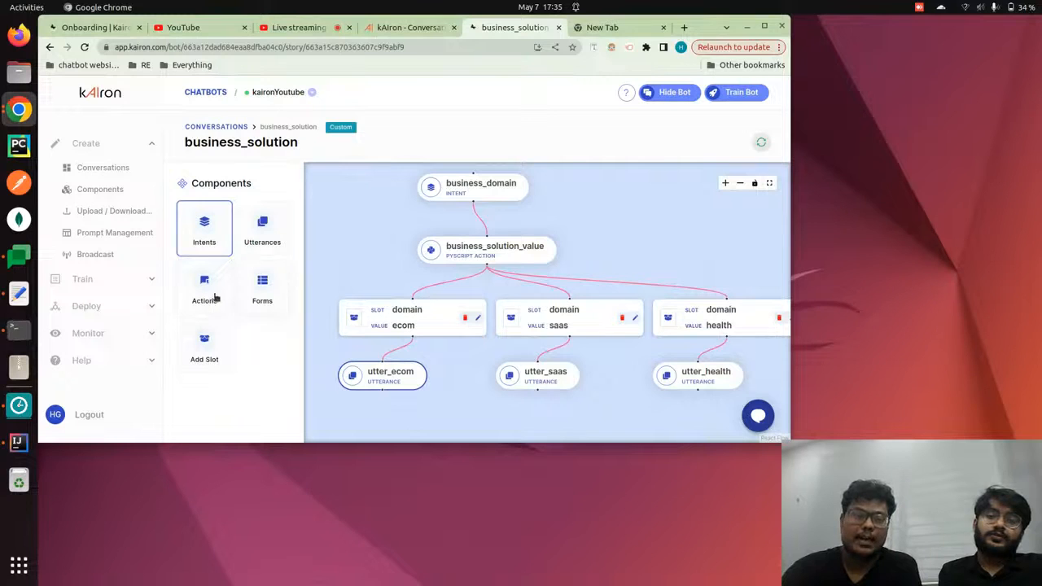
pyautogui.rightClick(384, 236)
pyautogui.click(371, 214)
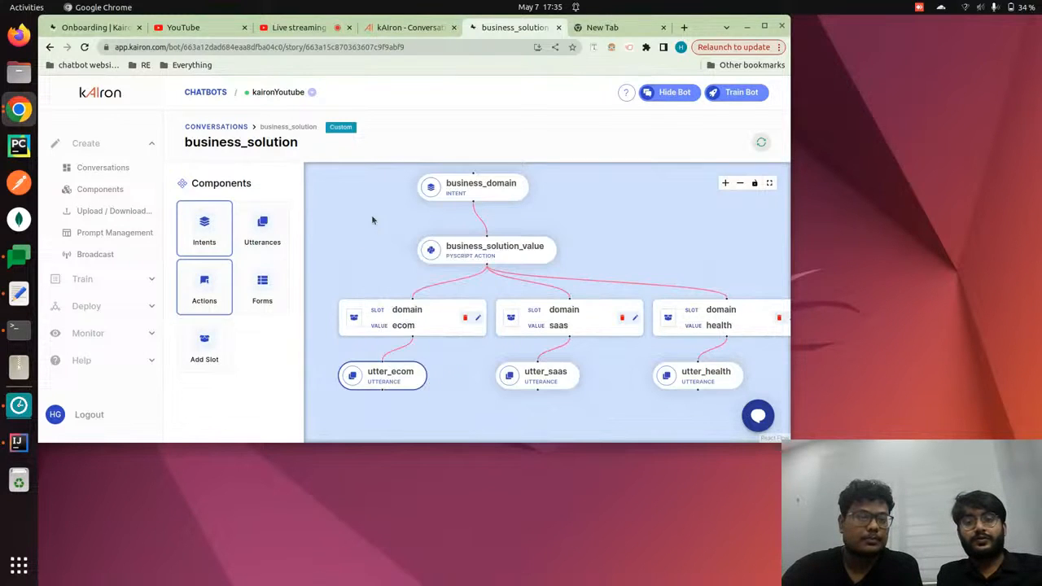
# Open the bot's Components page and browse the available story action types down to Database Actions.
pyautogui.click(100, 189)
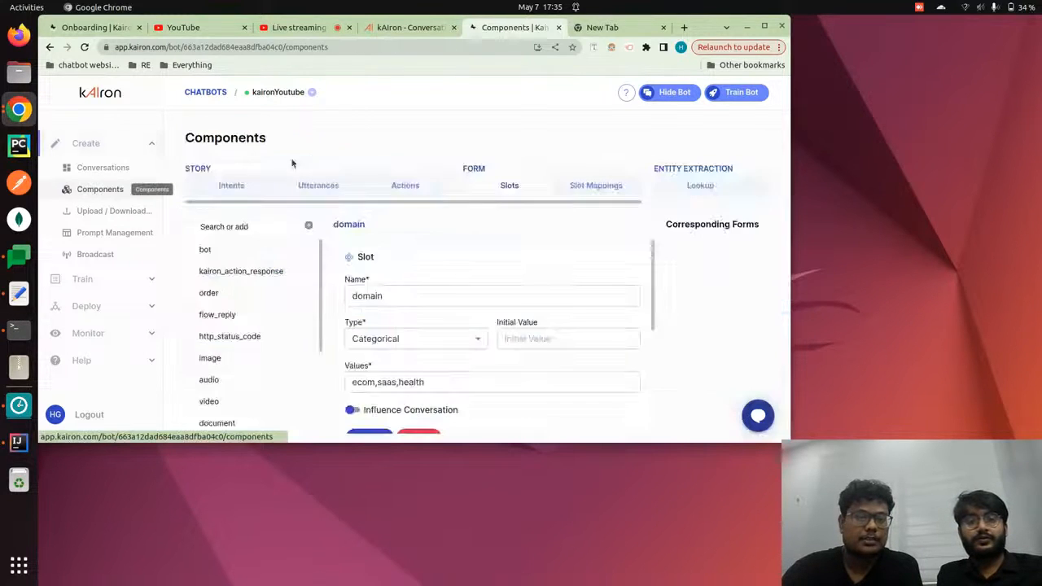
pyautogui.click(397, 187)
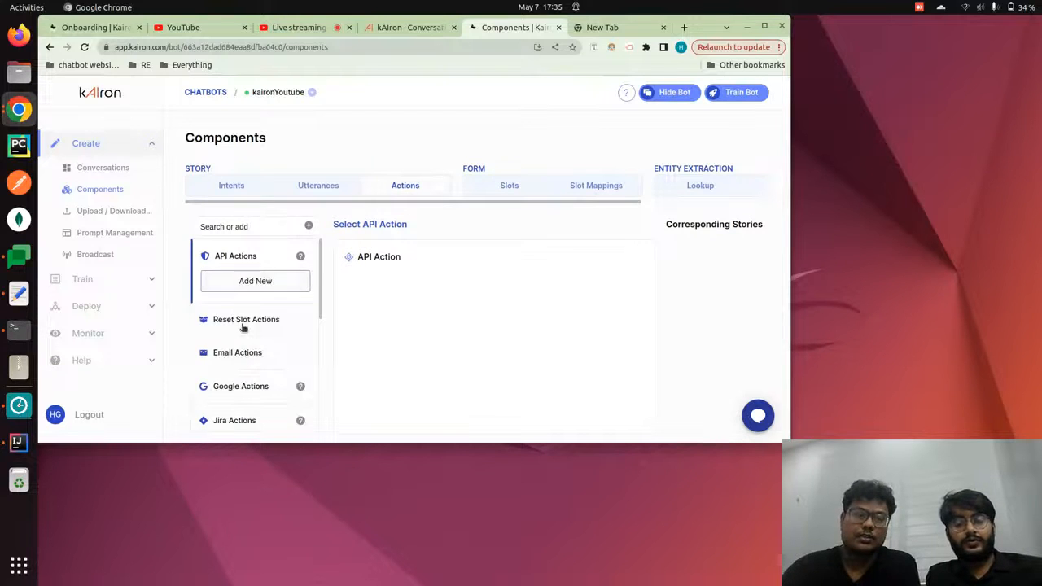
pyautogui.scroll(-2, 242, 330)
pyautogui.scroll(2, 242, 330)
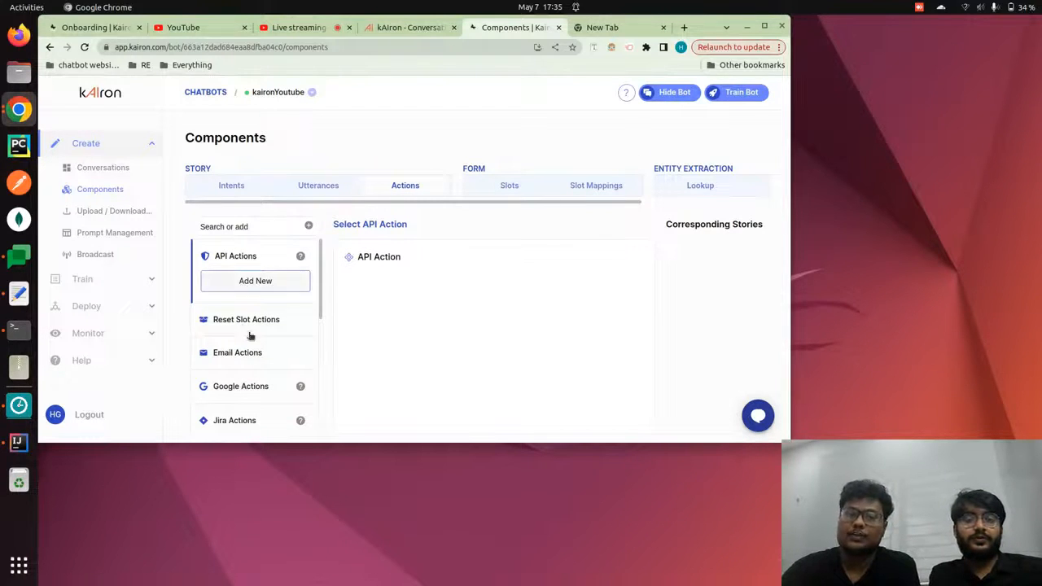
pyautogui.scroll(-2, 253, 331)
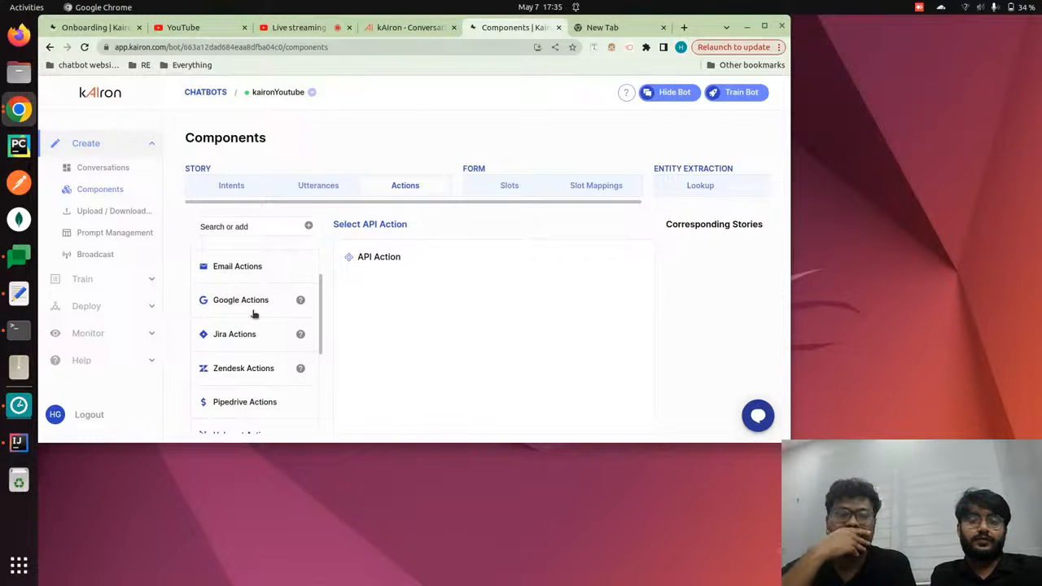
pyautogui.scroll(-3, 253, 314)
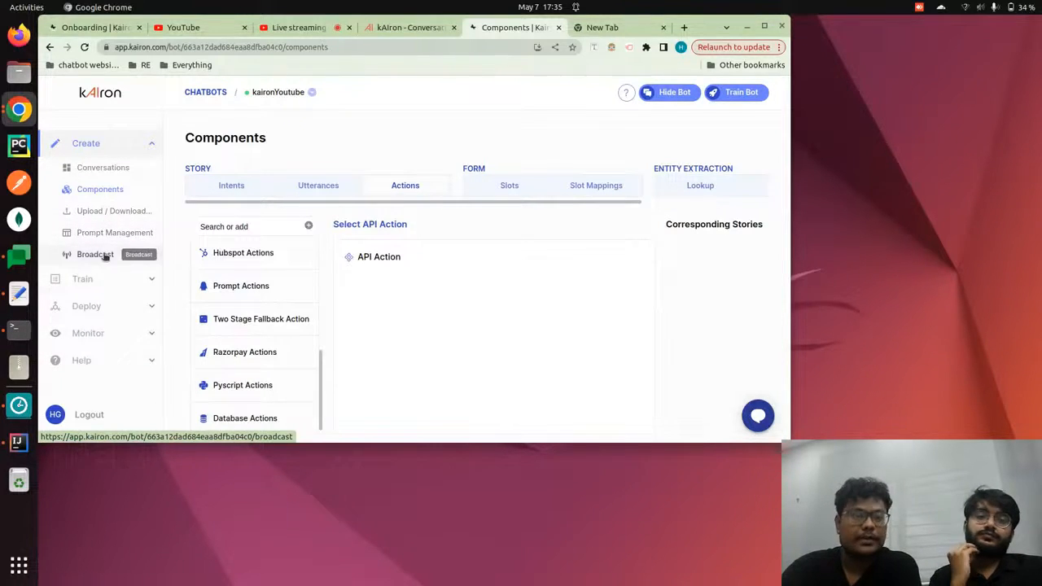
# Expand the Deploy section to show its client, telemetry, nudge, integration and administration options.
pyautogui.click(105, 316)
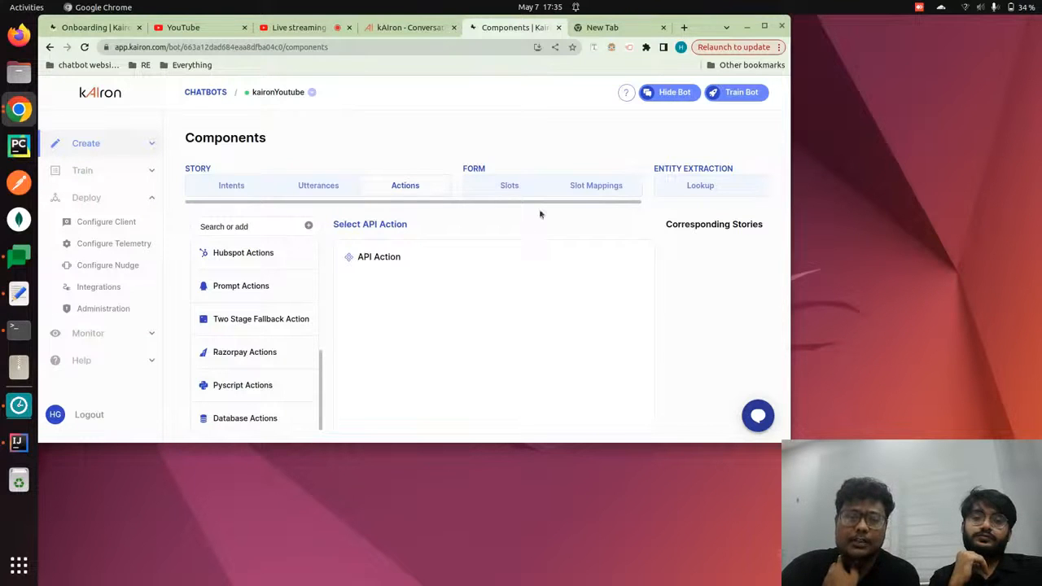
pyautogui.hscroll(3, 570, 201)
pyautogui.hscroll(-3, 561, 202)
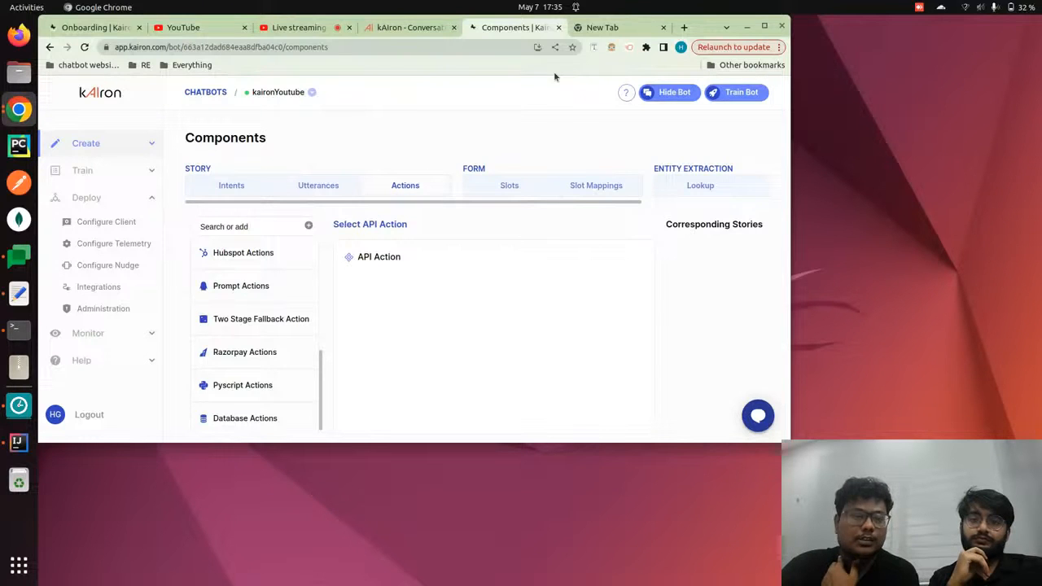
# Return to the list of all chatbots, maximize the browser window and switch to the YouTube Studio live stream.
pyautogui.click(210, 93)
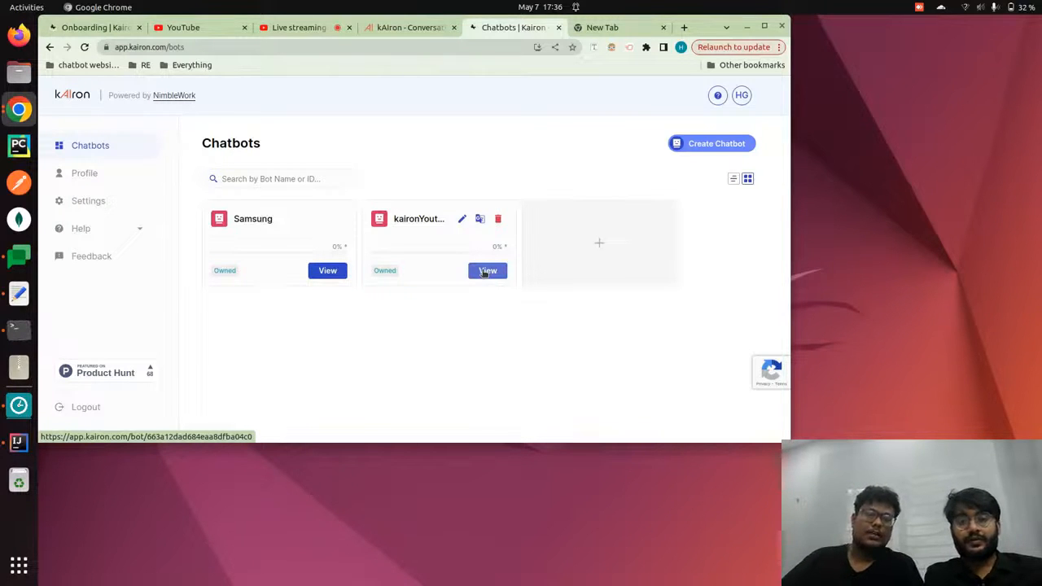
pyautogui.click(764, 26)
pyautogui.click(388, 26)
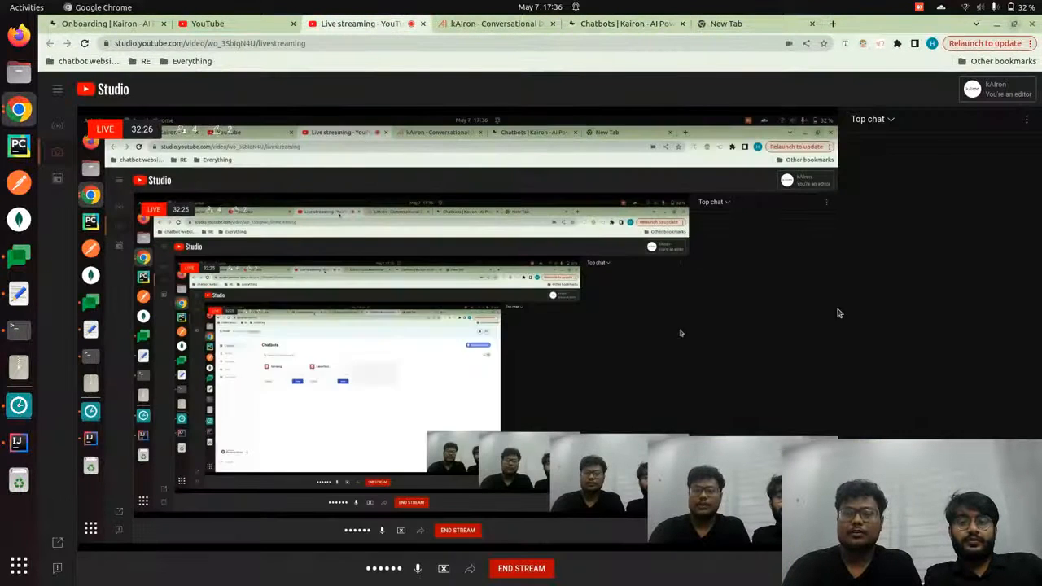